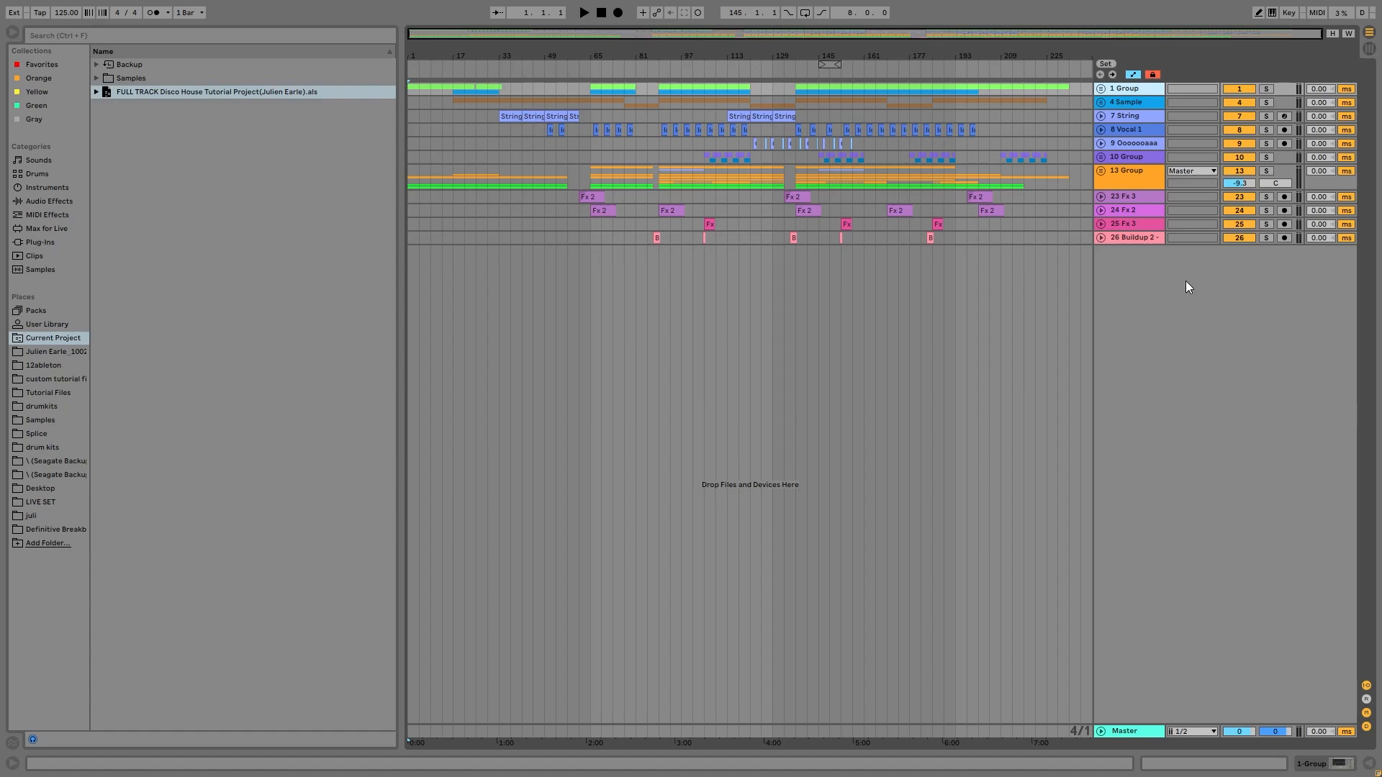
Step: Unfold the 13 Group track to examine the drum and percussion tracks inside it, and fold it again
{"action": "left_click", "coordinate": [1119, 172]}
{"action": "key", "text": "Right"}
{"action": "key", "text": "Down"}
{"action": "key", "text": "Down"}
{"action": "key", "text": "Down"}
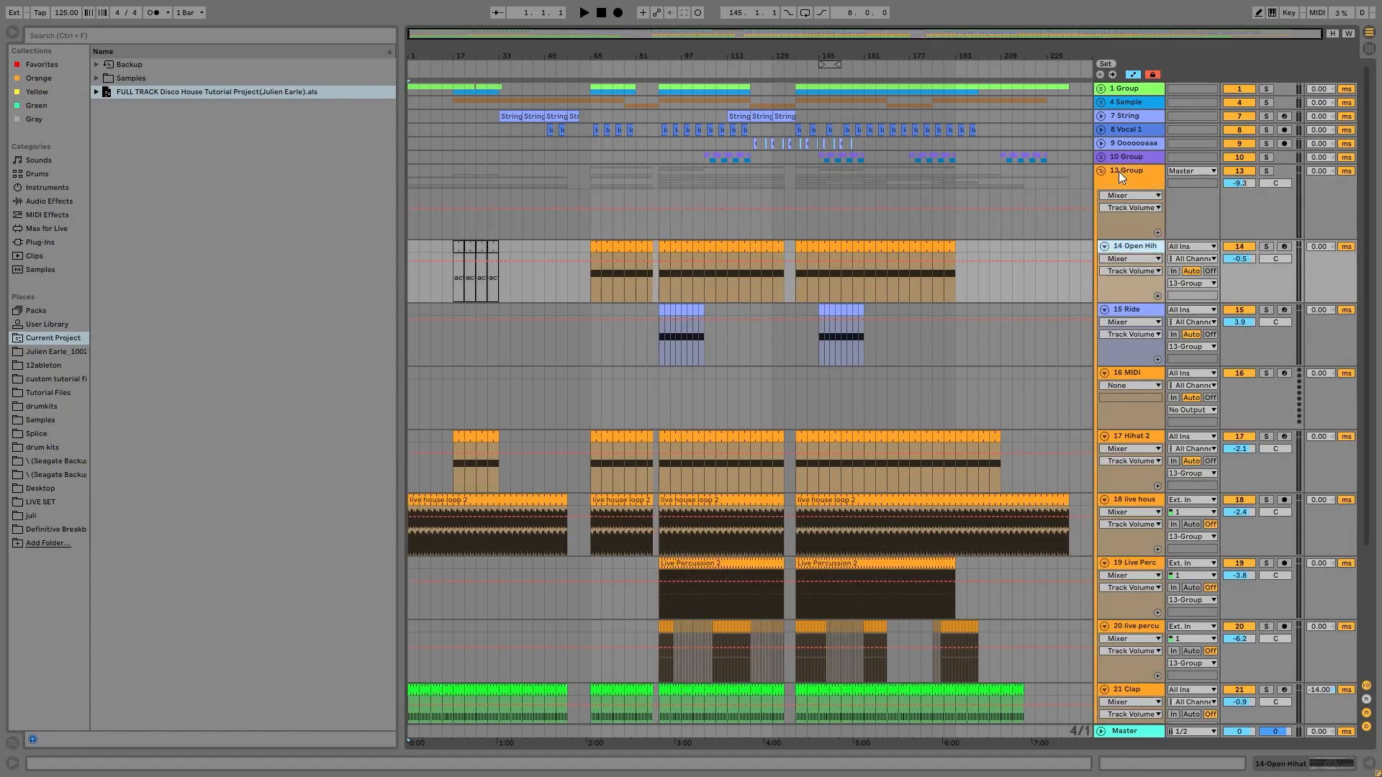
{"action": "key", "text": "Up"}
{"action": "key", "text": "Up"}
{"action": "key", "text": "Up"}
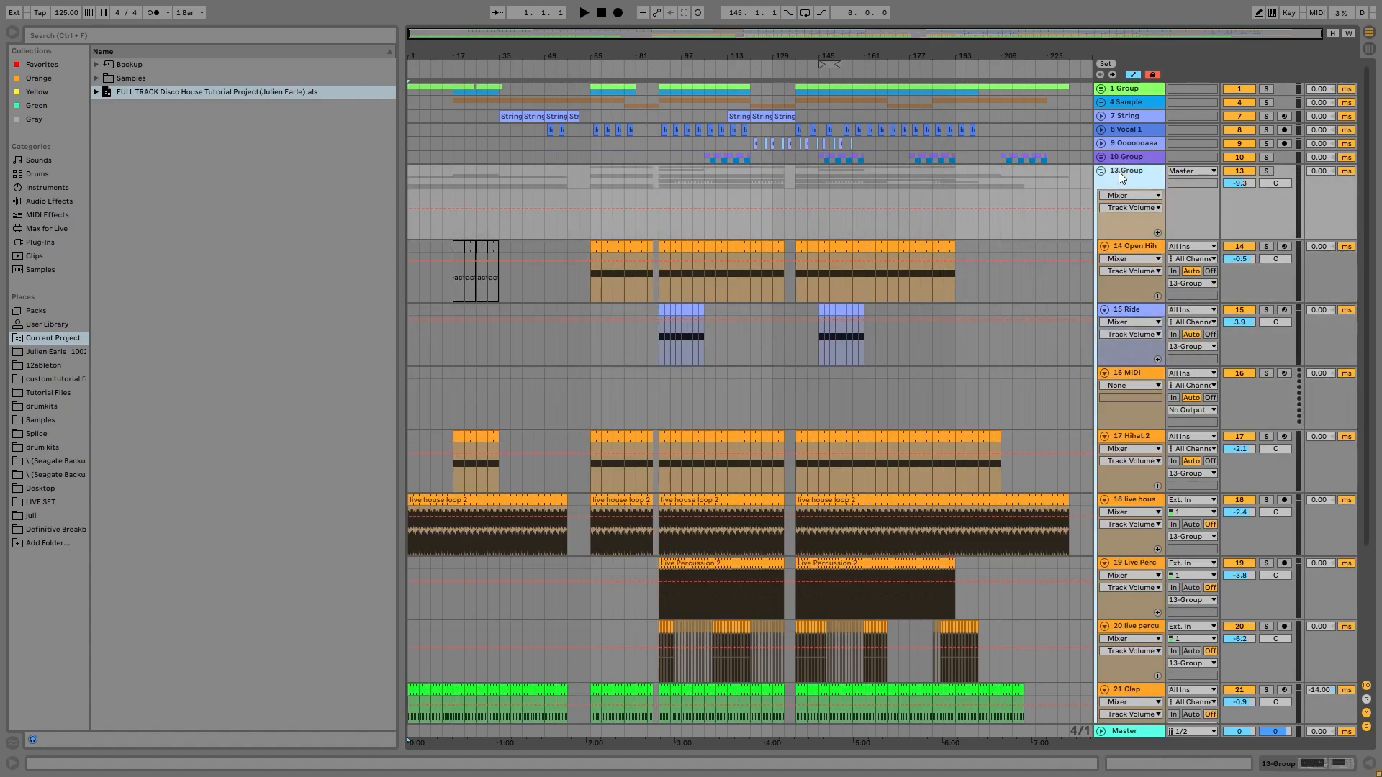
{"action": "key", "text": "Left"}
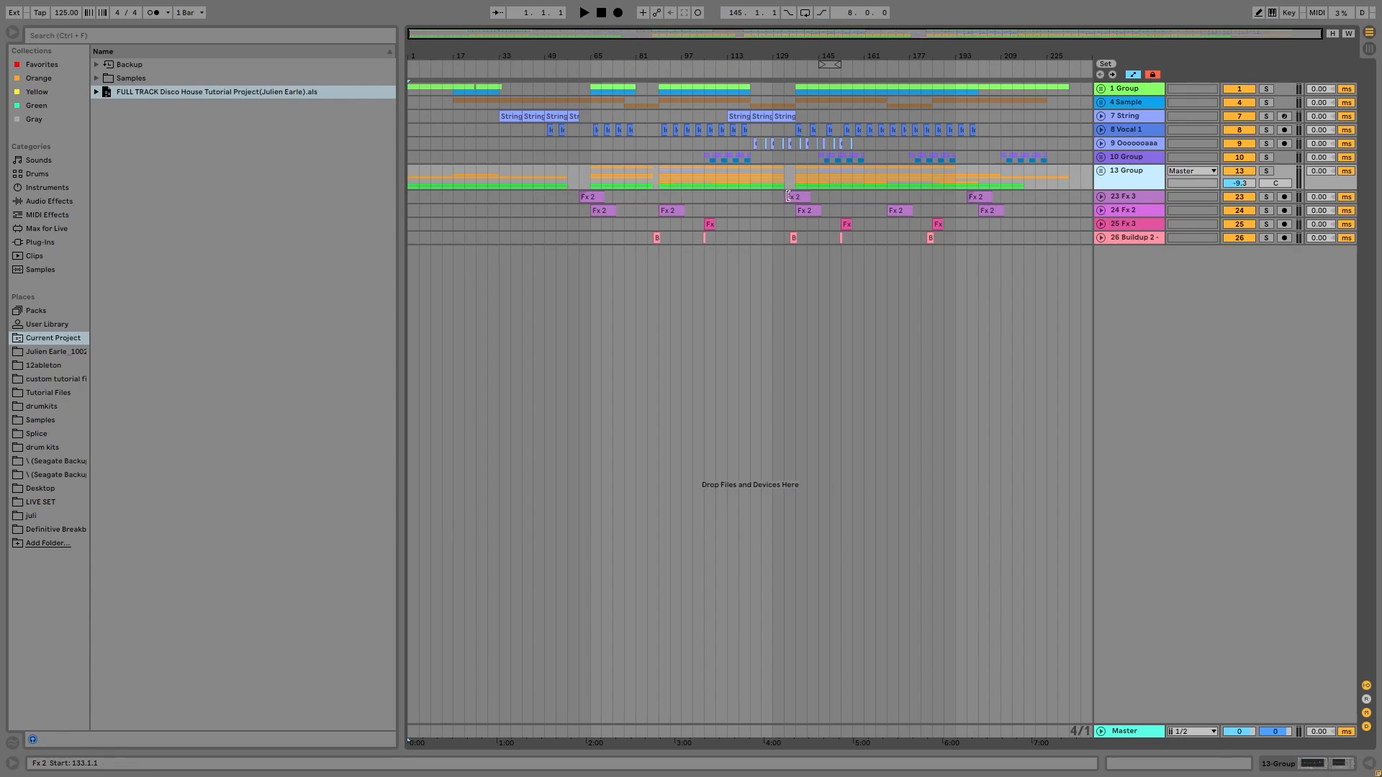
{"action": "left_click", "coordinate": [738, 185]}
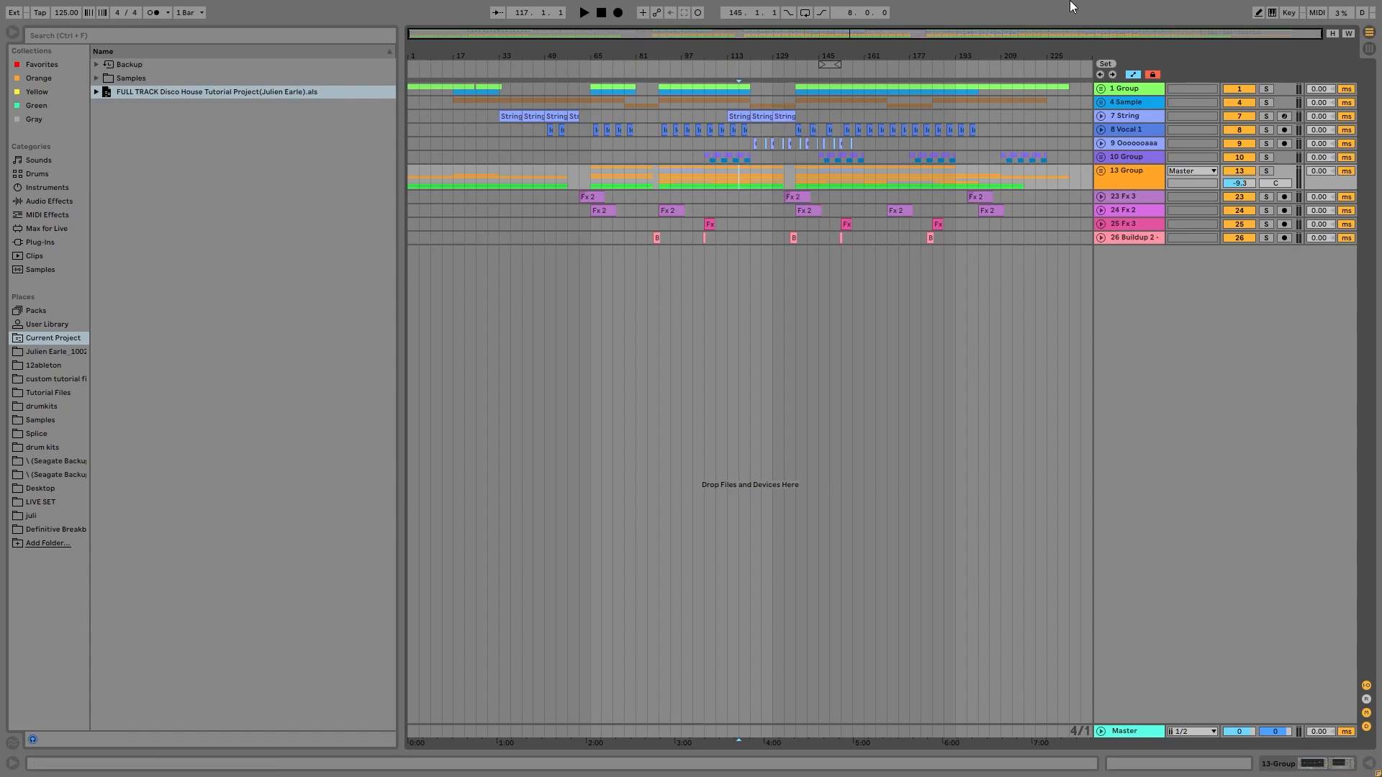
Step: Unfold and solo the 1 Group track, and play it from the Bass Midi clip at bar 137
{"action": "left_click", "coordinate": [1109, 89]}
{"action": "left_click", "coordinate": [1101, 88]}
{"action": "left_click", "coordinate": [1266, 89]}
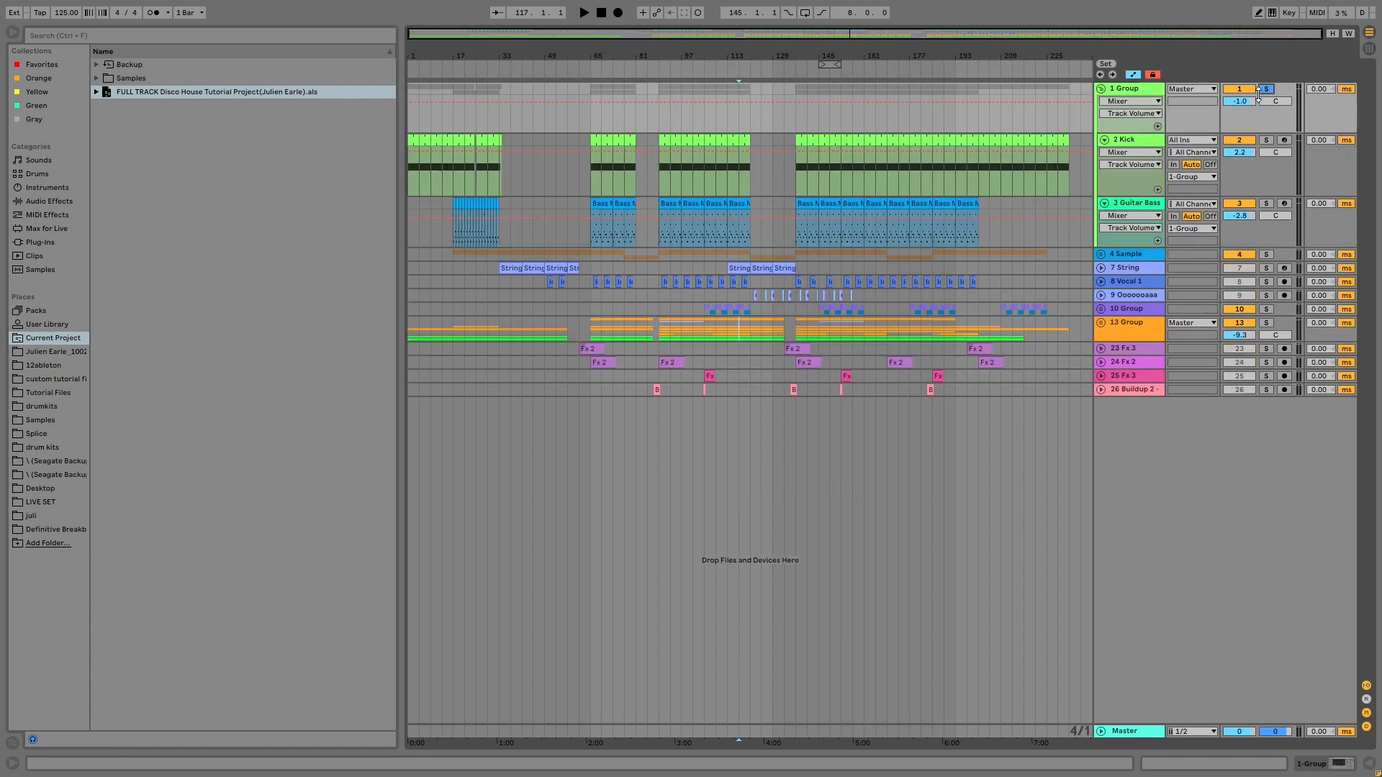
{"action": "left_click", "coordinate": [806, 205]}
{"action": "key", "text": "space"}
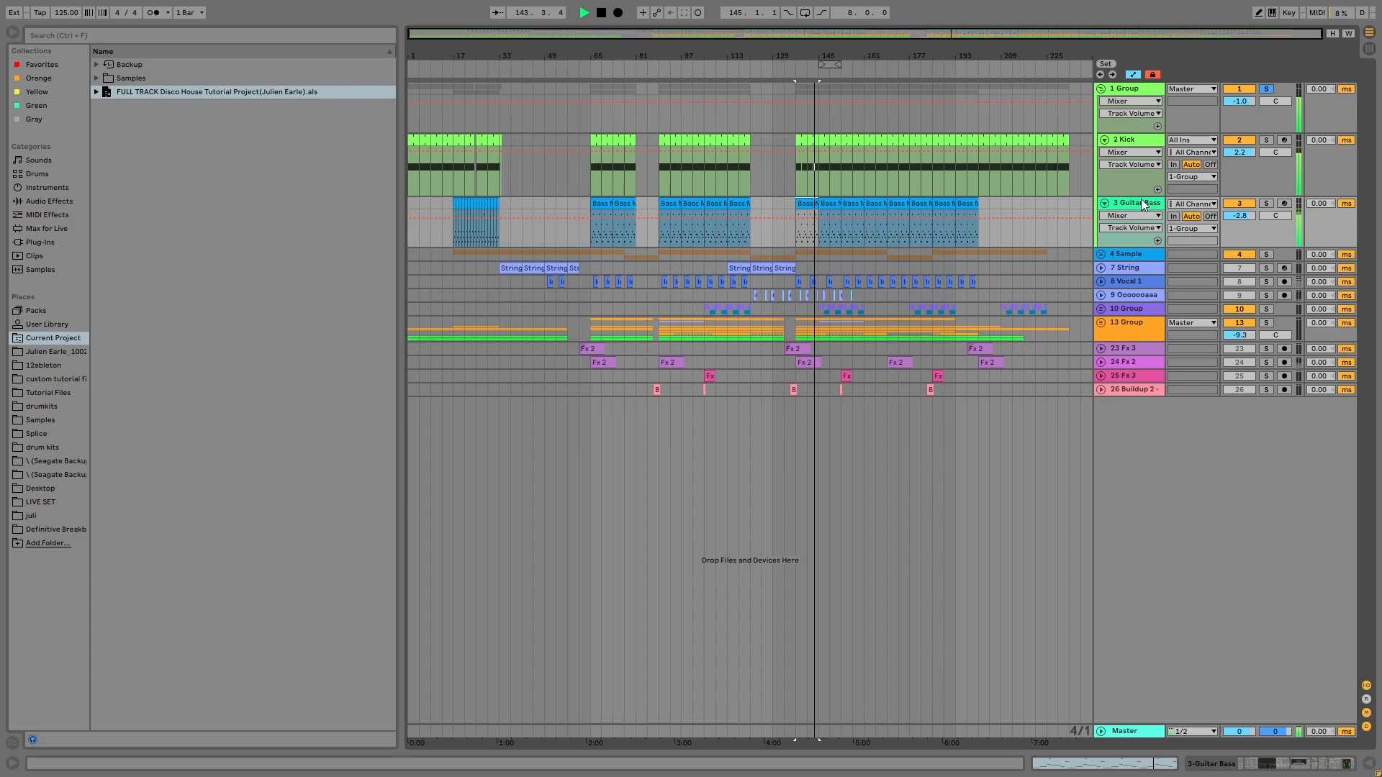
Step: Open the Kick track's devices and listen to the kick on its own from bar 137
{"action": "key", "text": "space"}
{"action": "key", "text": "space"}
{"action": "left_click", "coordinate": [1125, 127]}
{"action": "double_click", "coordinate": [1137, 139]}
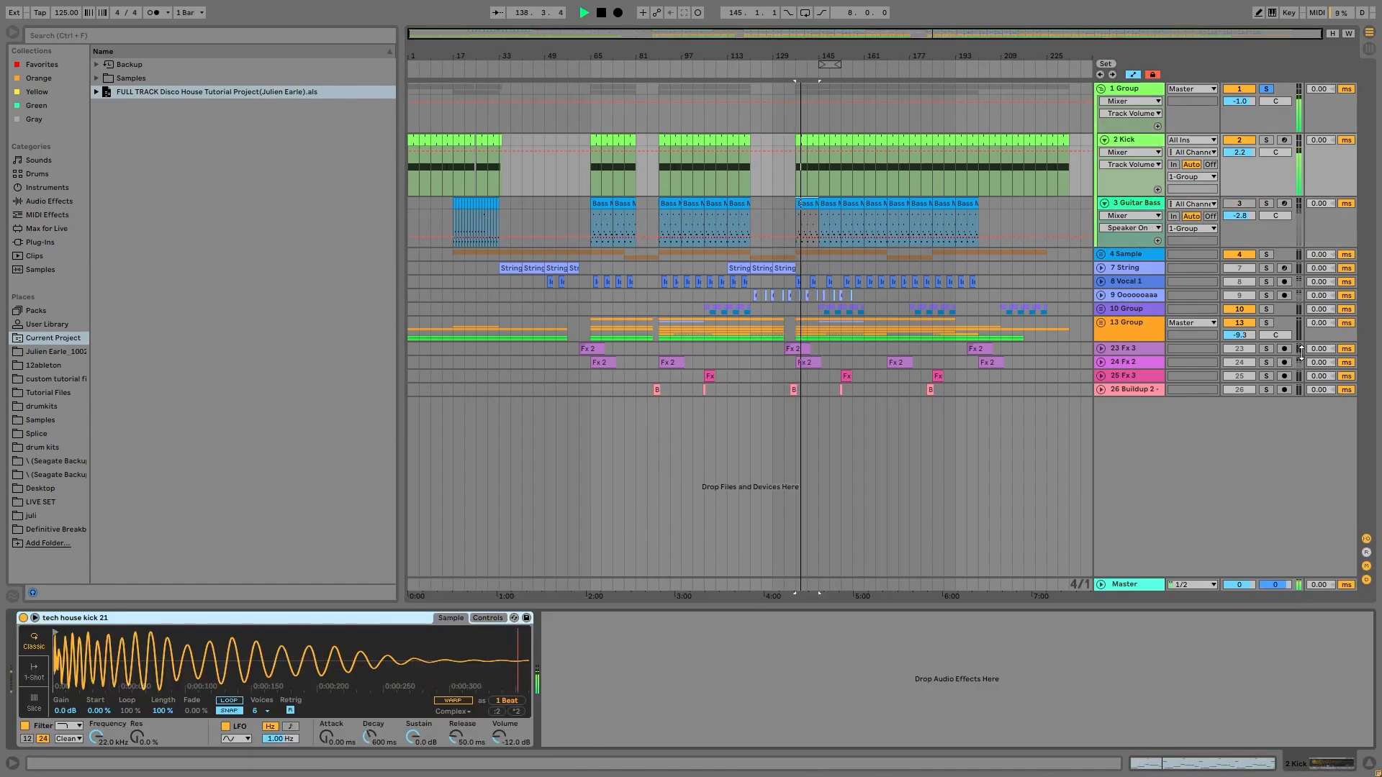
{"action": "key", "text": "space"}
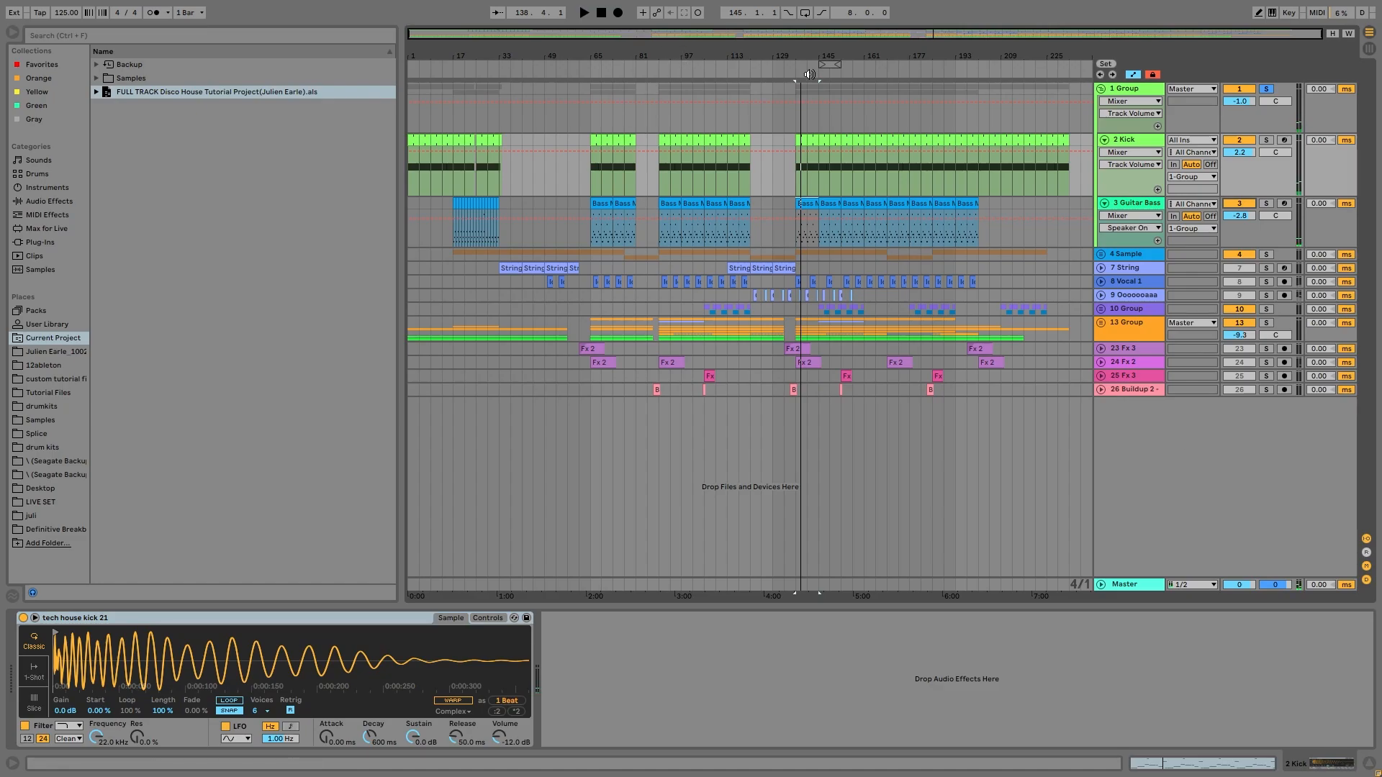
Step: Solo the Guitar Bass track and the 4 Sample group together and play them from bar 137
{"action": "left_click_drag", "start_coordinate": [800, 57], "coordinate": [824, 446]}
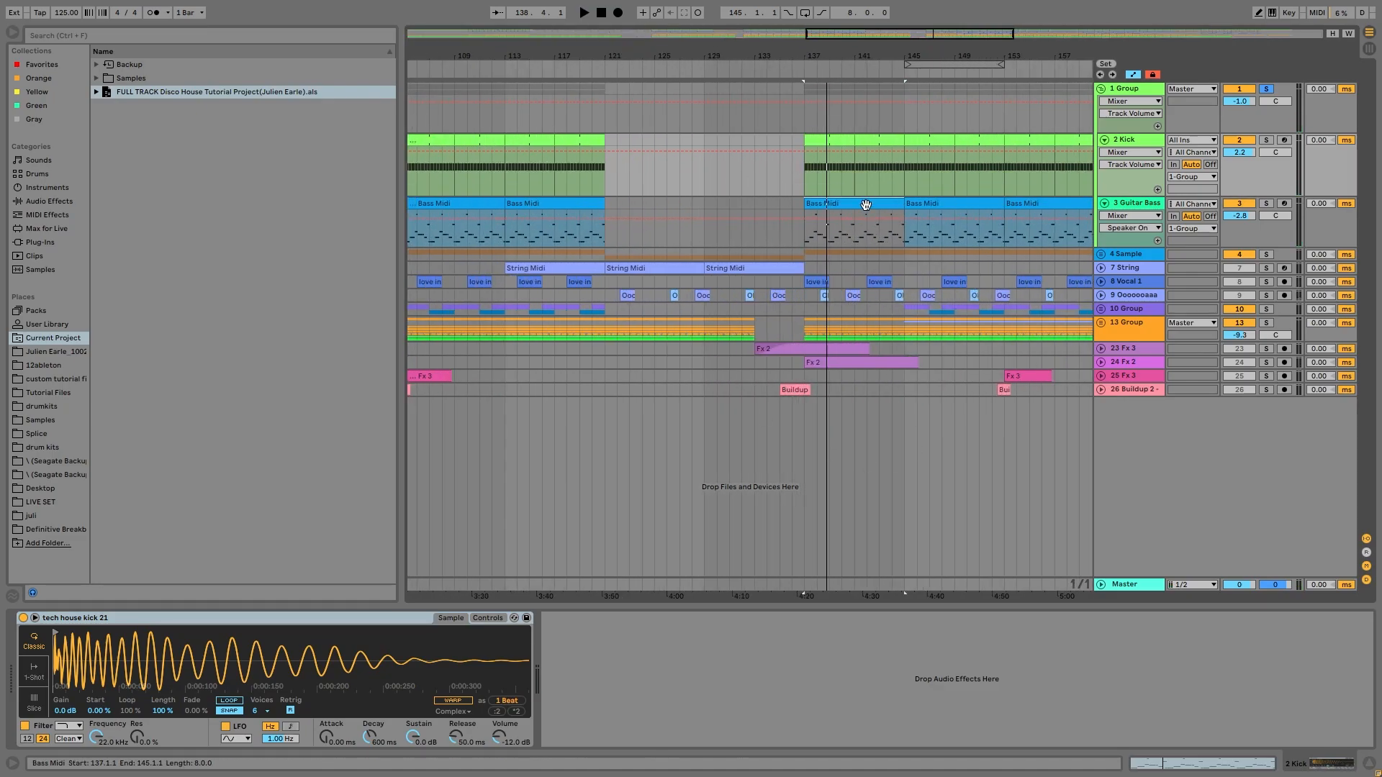
{"action": "key", "text": "Down"}
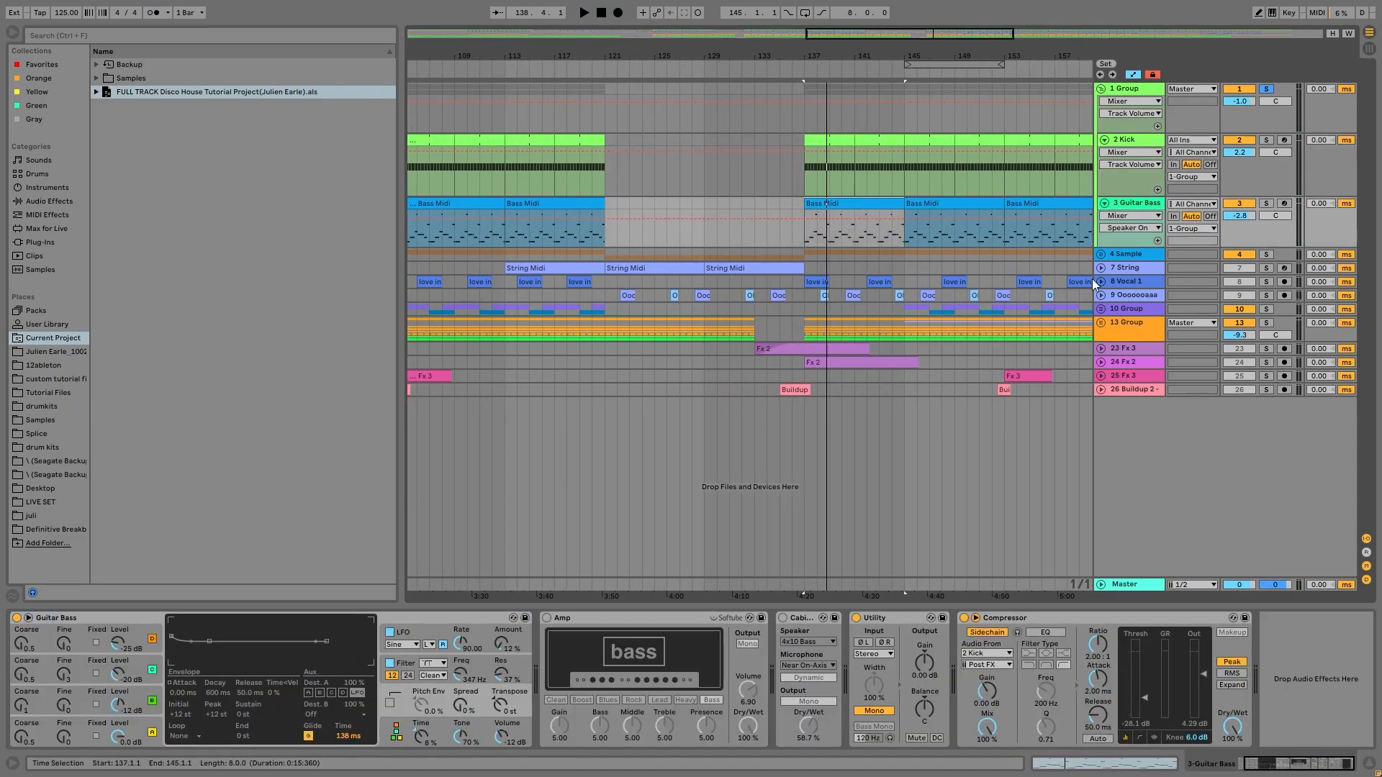
{"action": "left_click", "coordinate": [1265, 256]}
{"action": "left_click", "coordinate": [1266, 205]}
{"action": "key", "text": "space"}
Step: Unfold the 4 Sample group and bring the early part of its effect chain into view
{"action": "left_click", "coordinate": [1102, 259]}
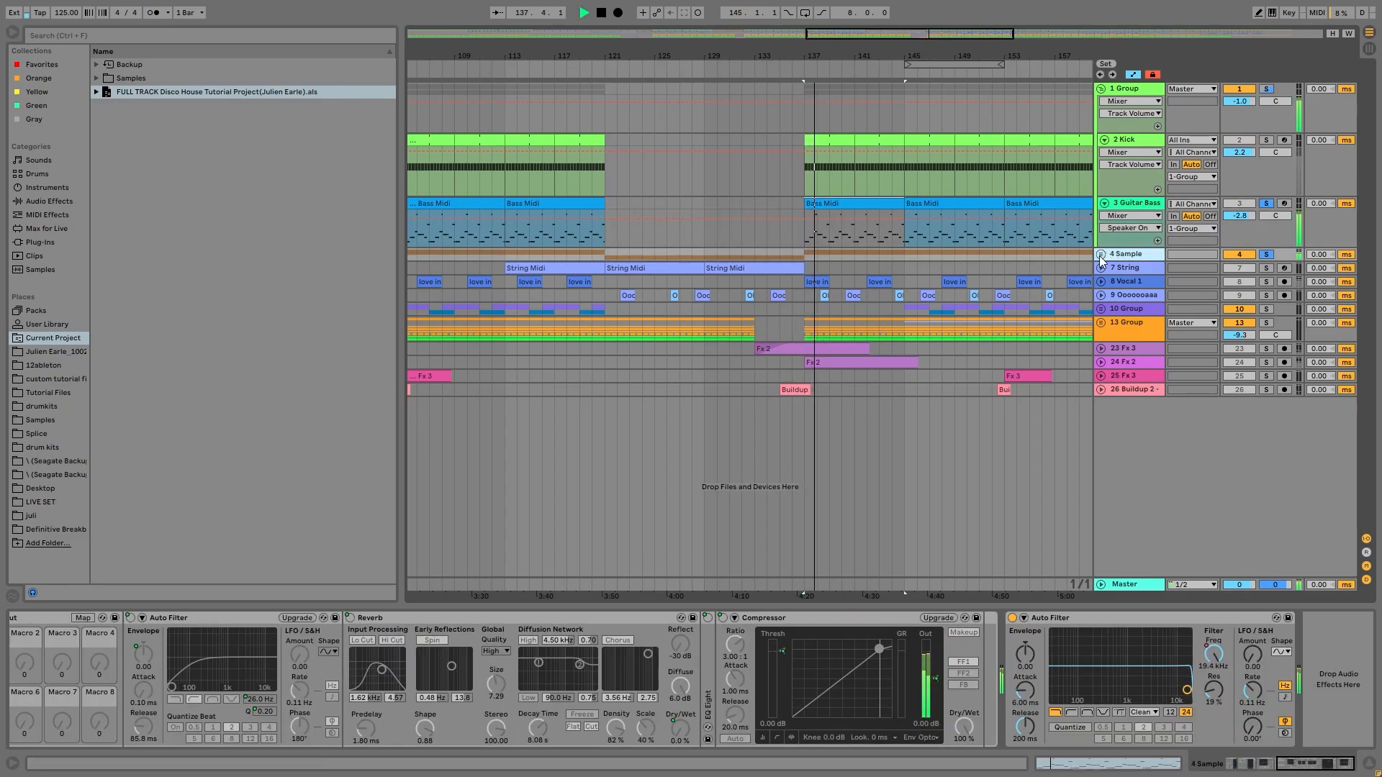
{"action": "left_click", "coordinate": [1101, 254]}
{"action": "key", "text": "Down"}
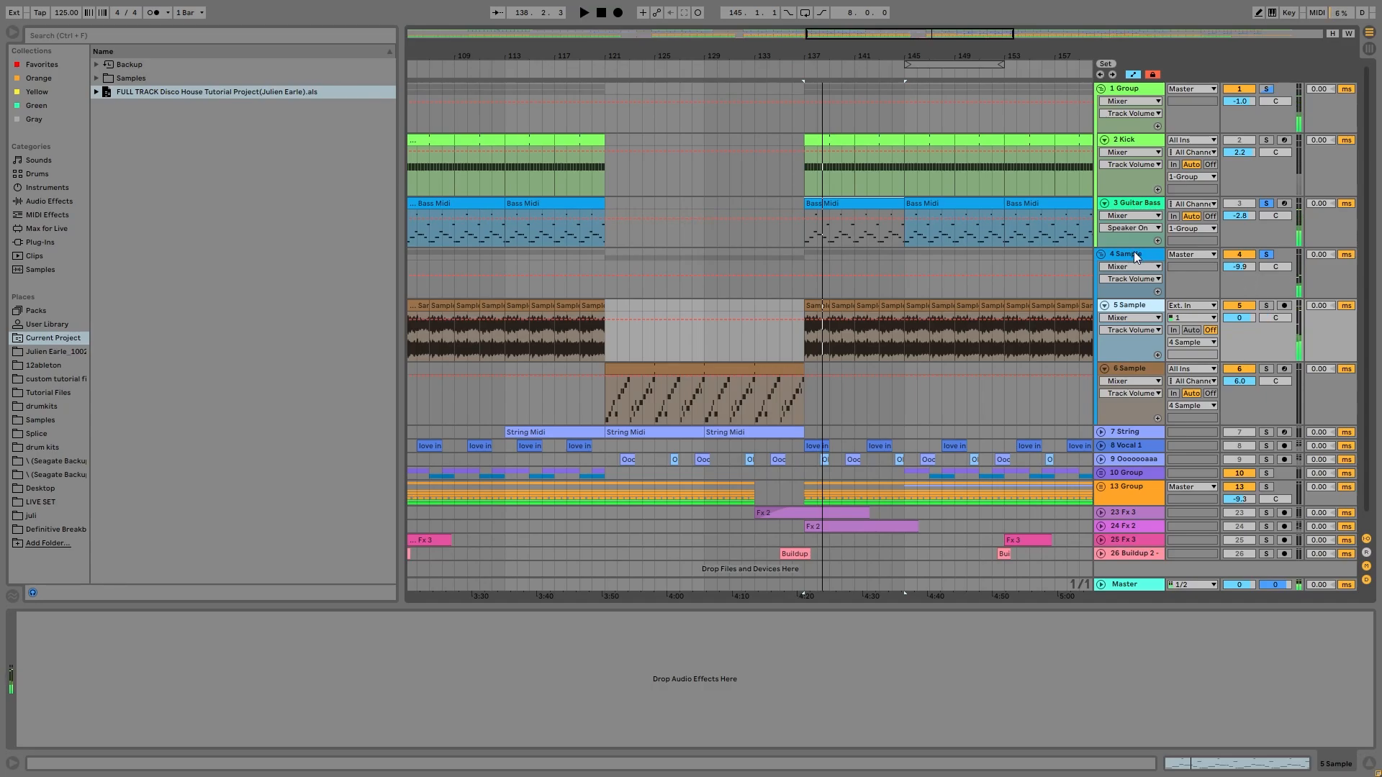
{"action": "left_click", "coordinate": [1134, 255]}
{"action": "scroll", "coordinate": [489, 675], "scroll_direction": "left", "scroll_amount": 5}
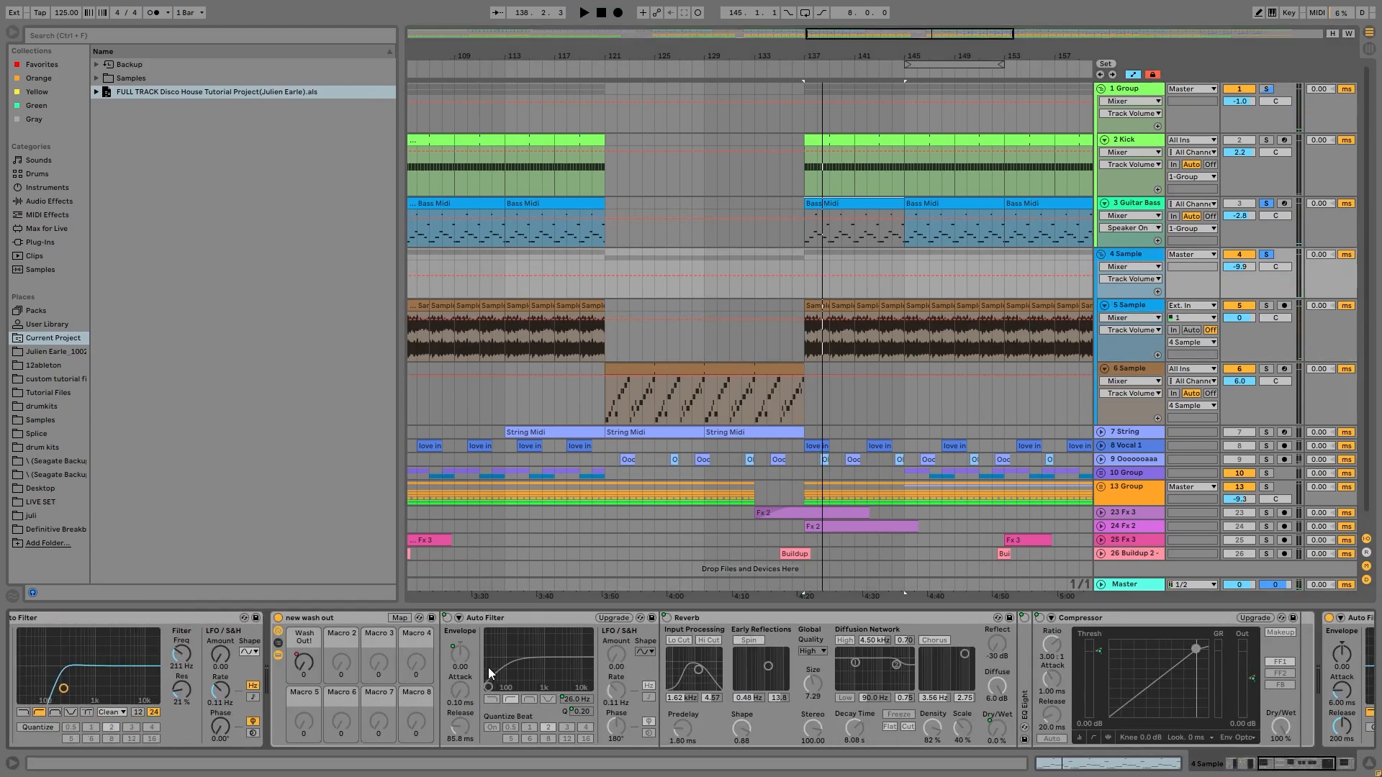
{"action": "scroll", "coordinate": [488, 674], "scroll_direction": "left", "scroll_amount": 5}
Step: Bypass the 211 Hz Auto Filter on the 4 Sample group and listen to the sample without the bass
{"action": "left_click", "coordinate": [296, 617]}
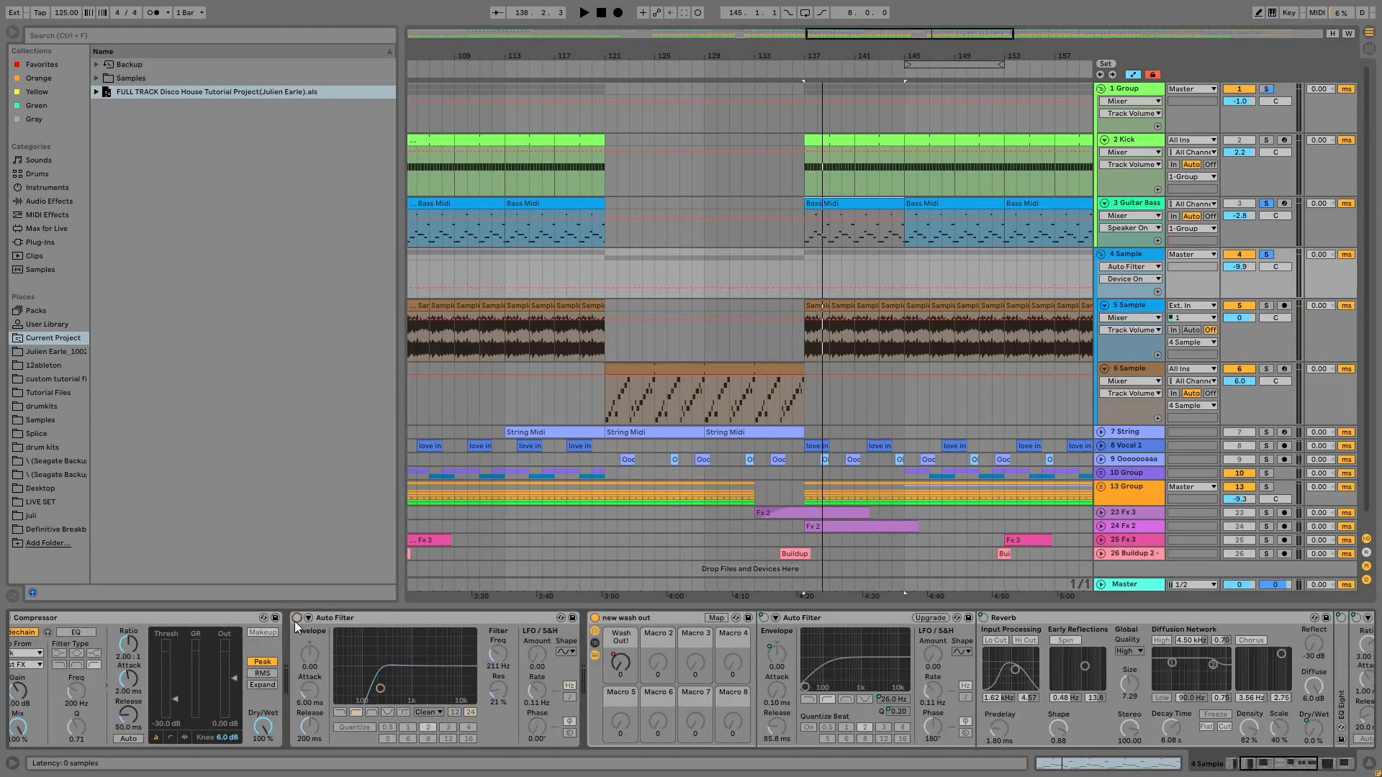
{"action": "left_click", "coordinate": [1266, 204]}
{"action": "key", "text": "space"}
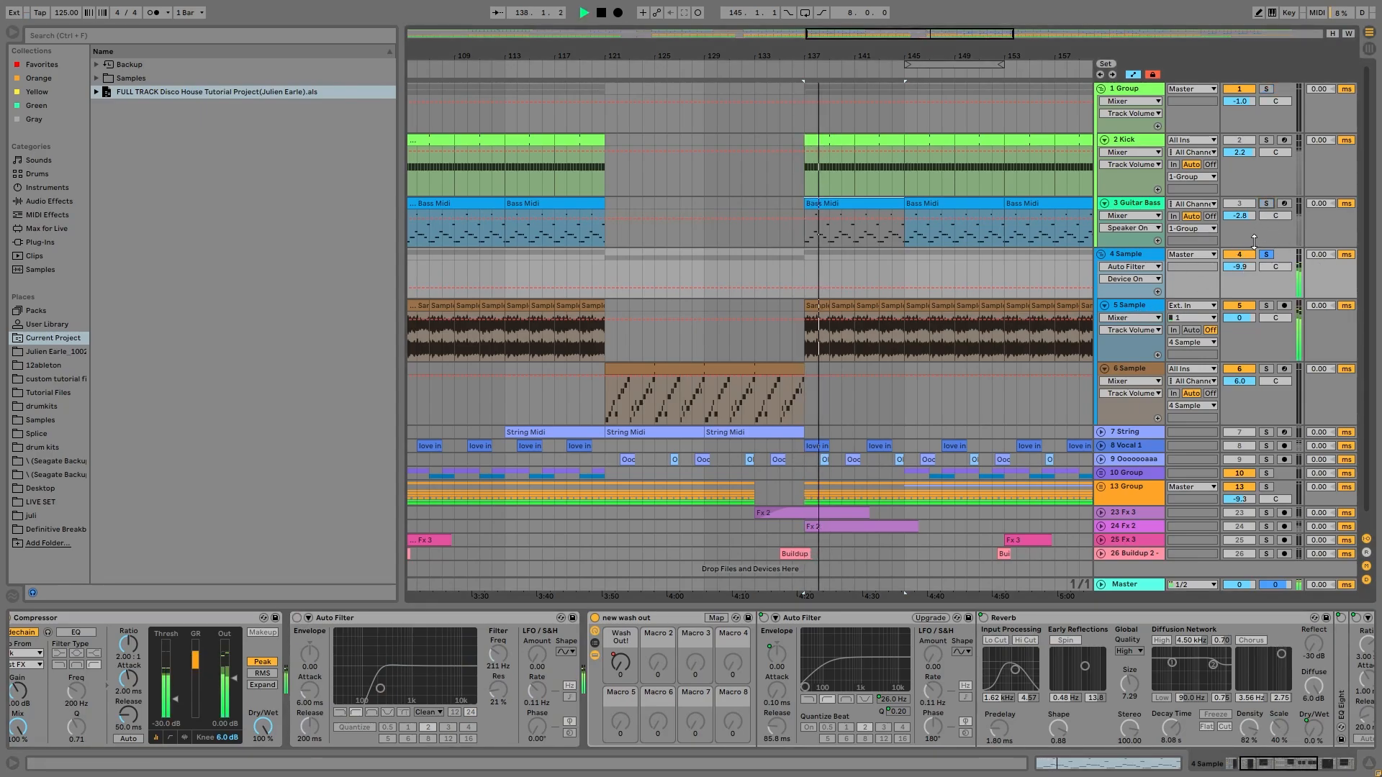
{"action": "key", "text": "space"}
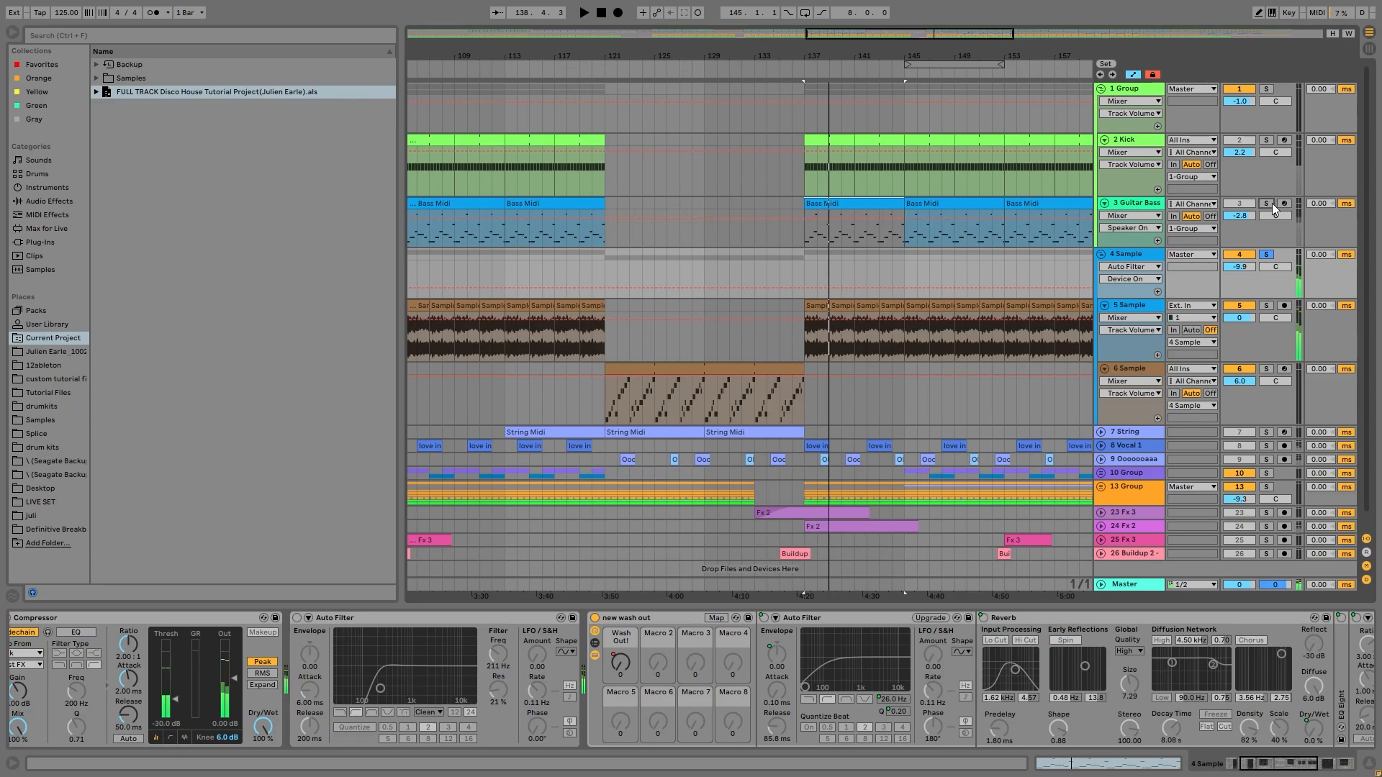
Step: Solo the Guitar Bass track and play it, and add the 4 Sample group to the solo
{"action": "left_click", "coordinate": [1267, 204]}
{"action": "key", "text": "space"}
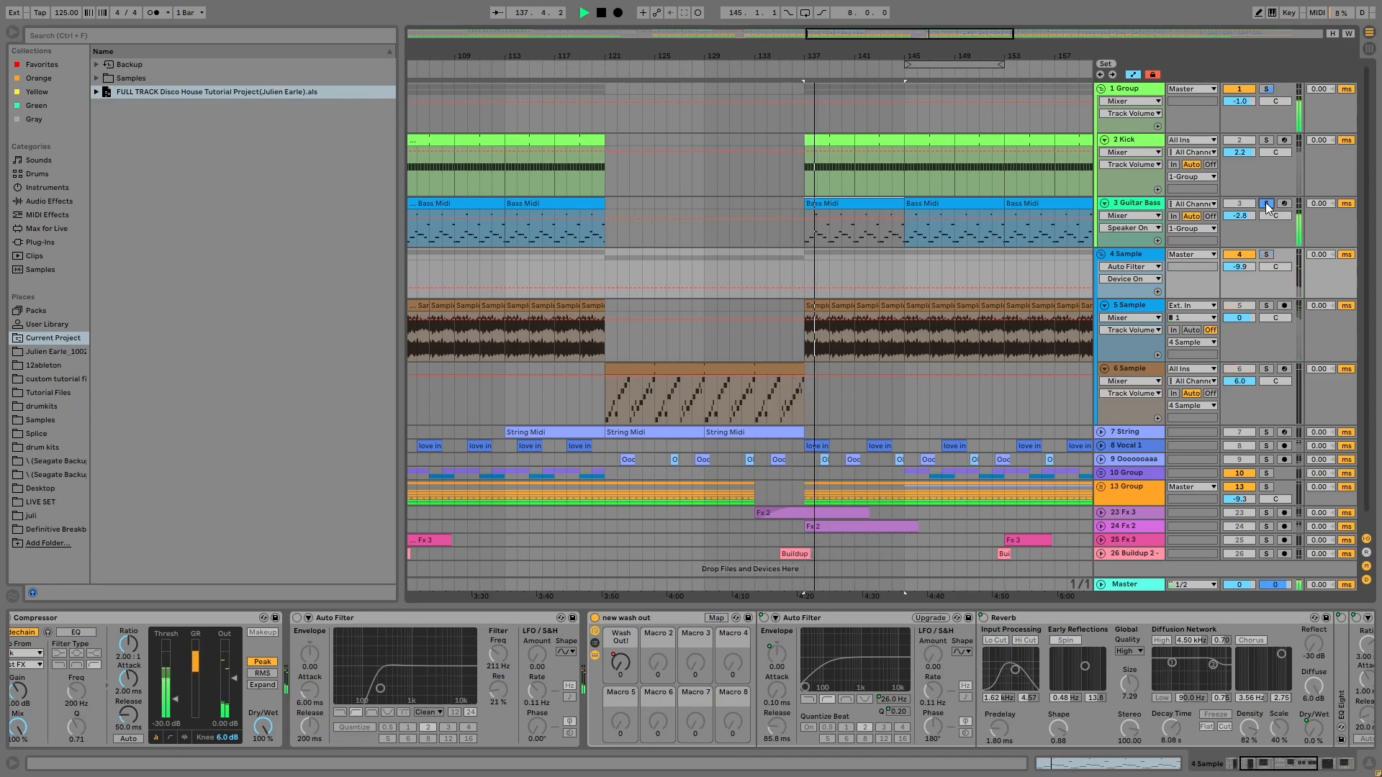
{"action": "key", "text": "space"}
{"action": "left_click", "coordinate": [1267, 255]}
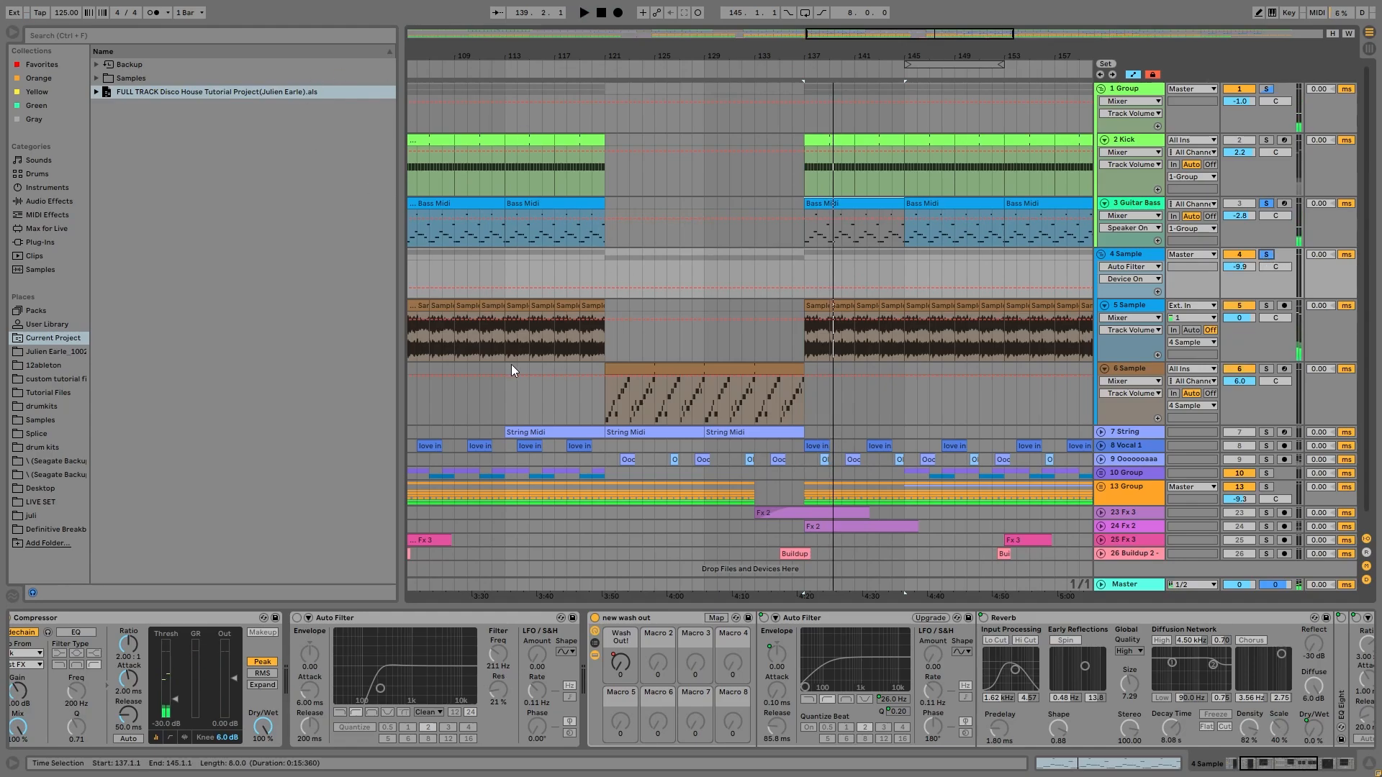
Step: Switch the 4 Sample group's Auto Filter back on and take the group out of solo
{"action": "left_click", "coordinate": [297, 617]}
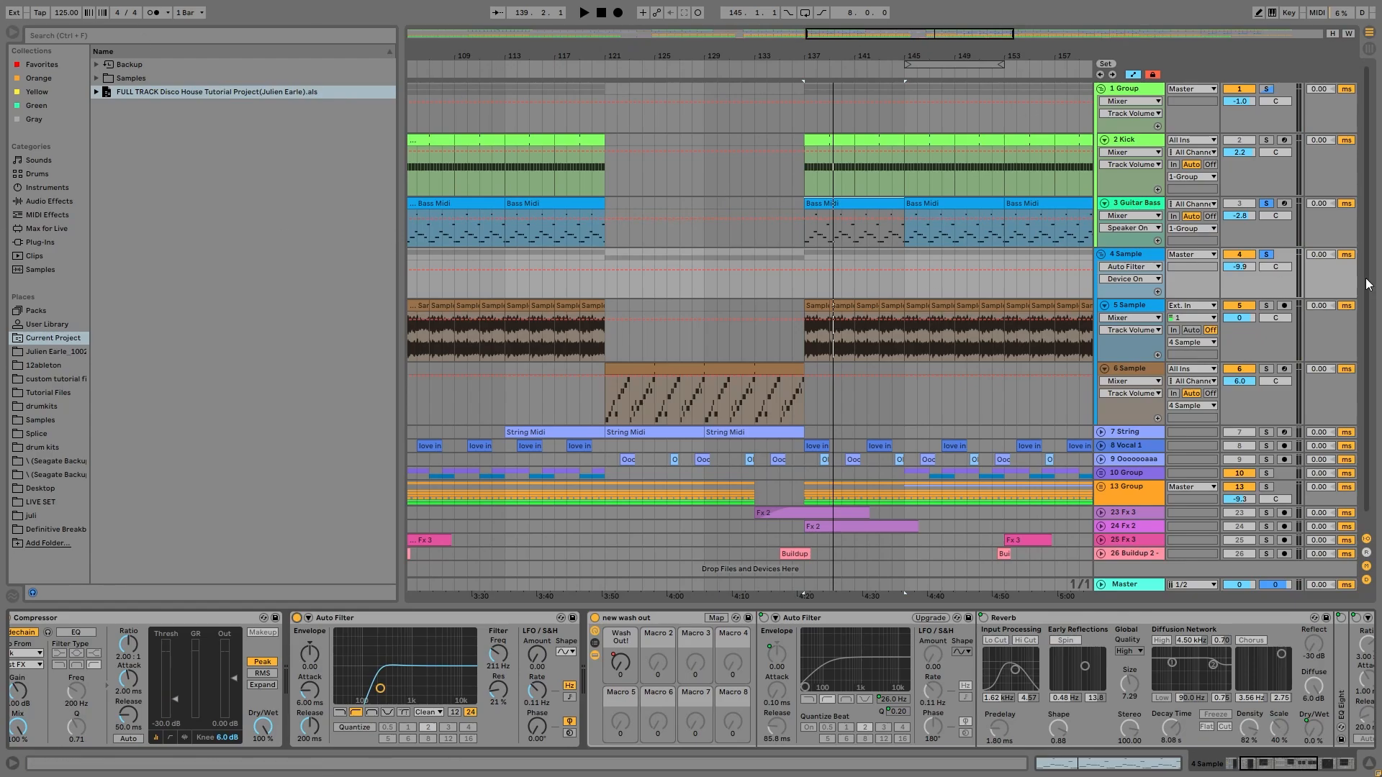
{"action": "left_click", "coordinate": [1266, 254]}
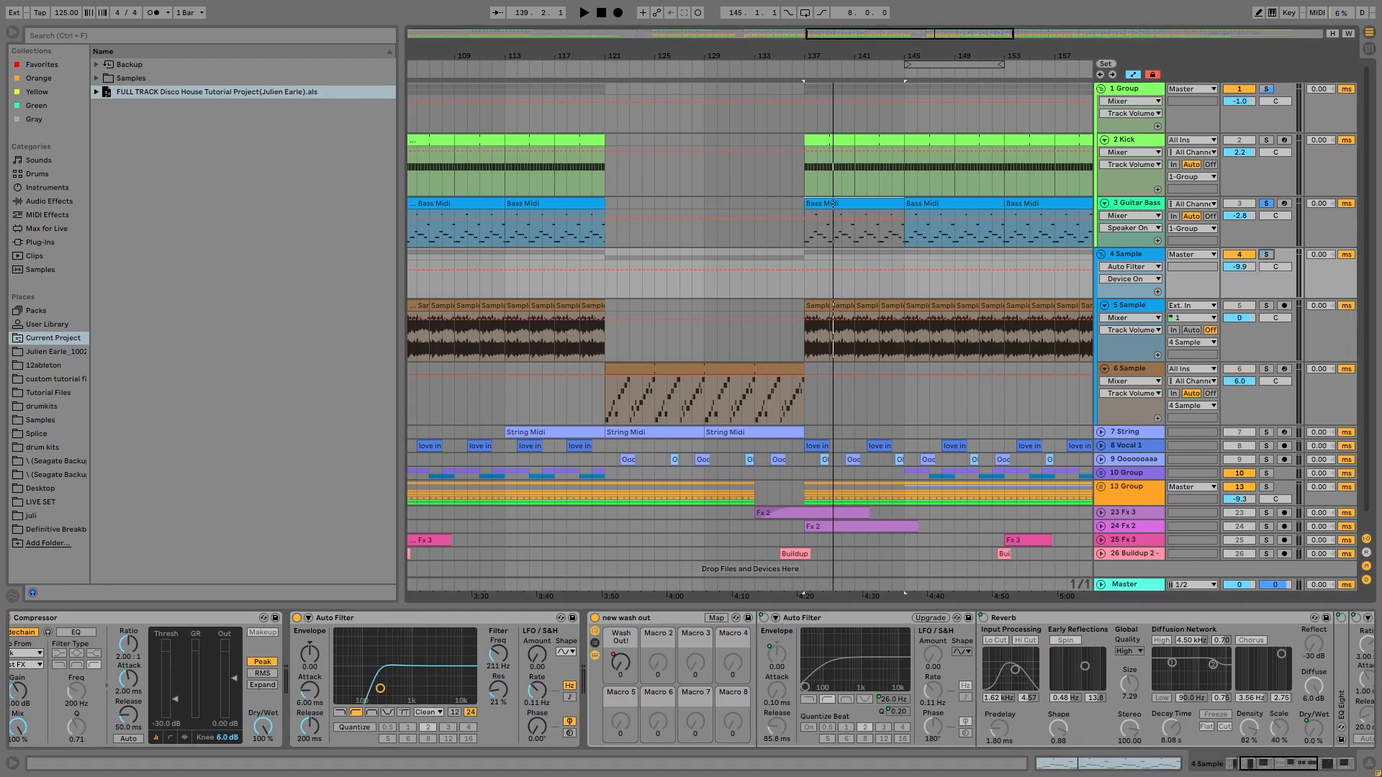
Step: Delete the Amp and Cabinet effects from the Guitar Bass track
{"action": "left_click", "coordinate": [1130, 202]}
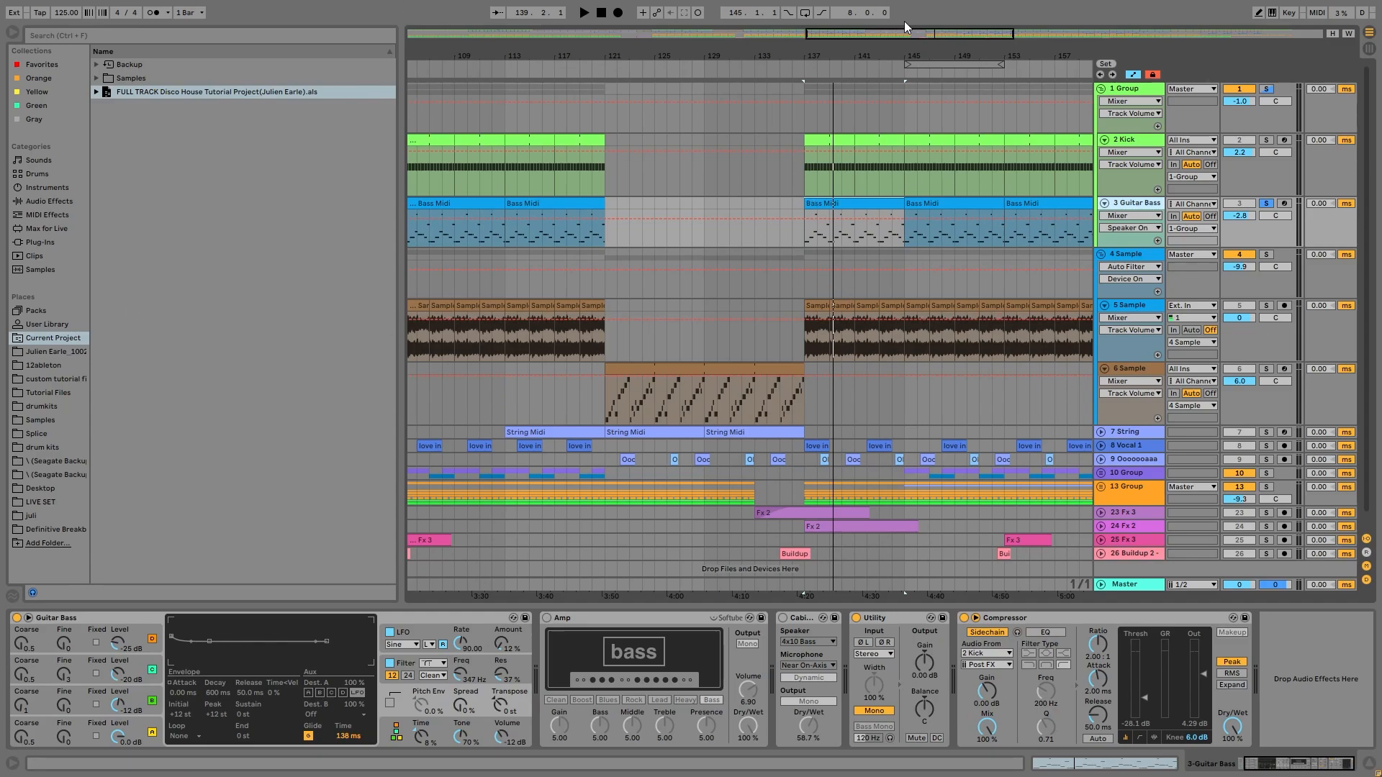
{"action": "left_click", "coordinate": [605, 619]}
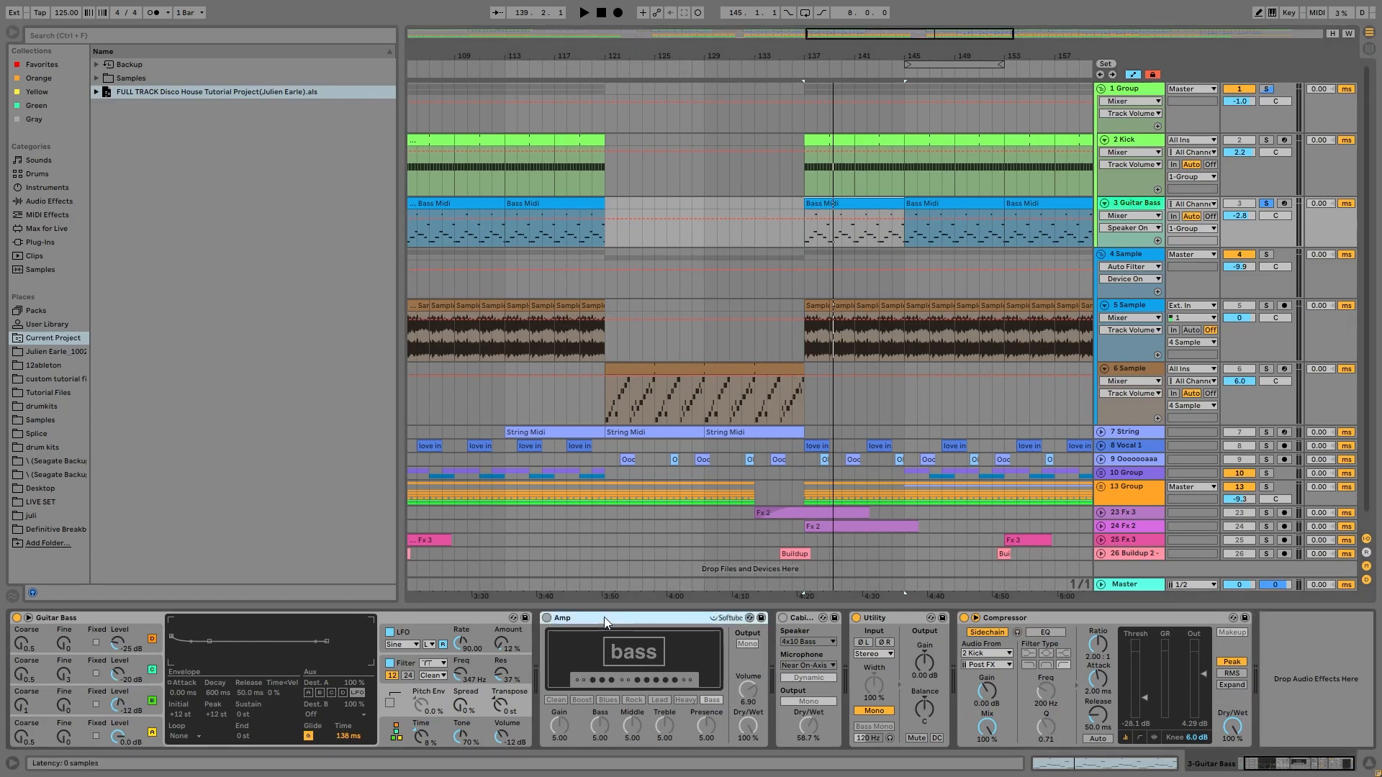
{"action": "key", "text": "Delete"}
{"action": "key", "text": "Delete"}
Step: Examine the four oscillators, the filter and the LFO settings of the Guitar Bass instrument
{"action": "left_click", "coordinate": [150, 728]}
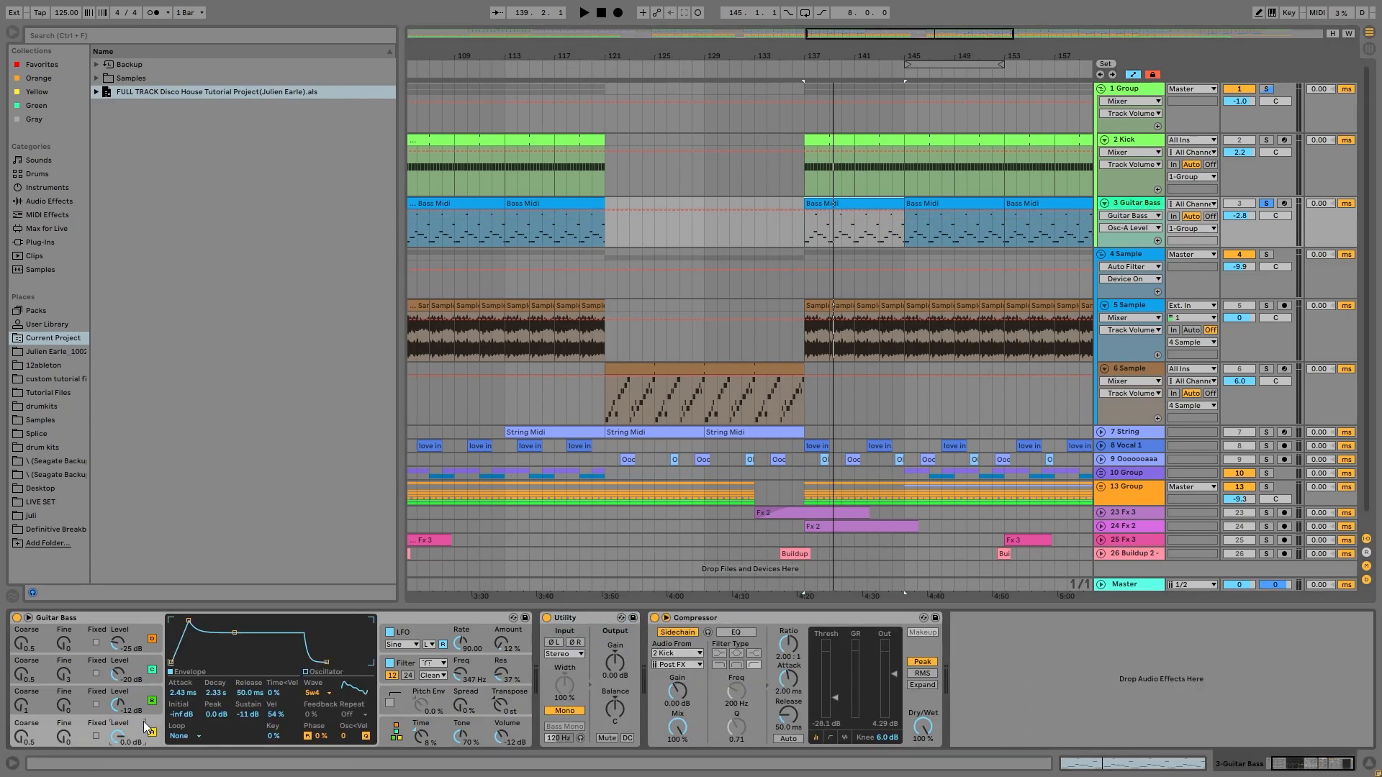
{"action": "left_click", "coordinate": [132, 705]}
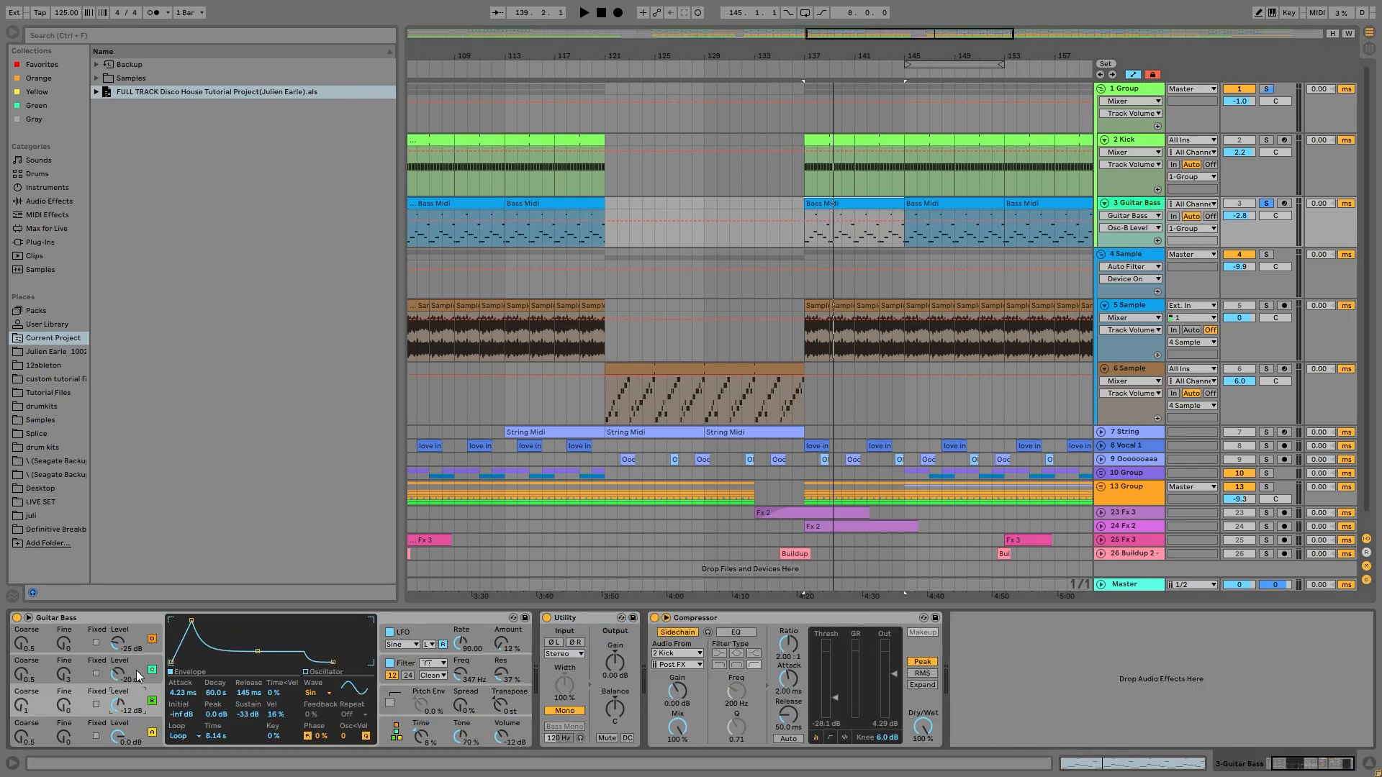
{"action": "left_click", "coordinate": [139, 675]}
{"action": "left_click", "coordinate": [140, 651]}
{"action": "left_click", "coordinate": [146, 729]}
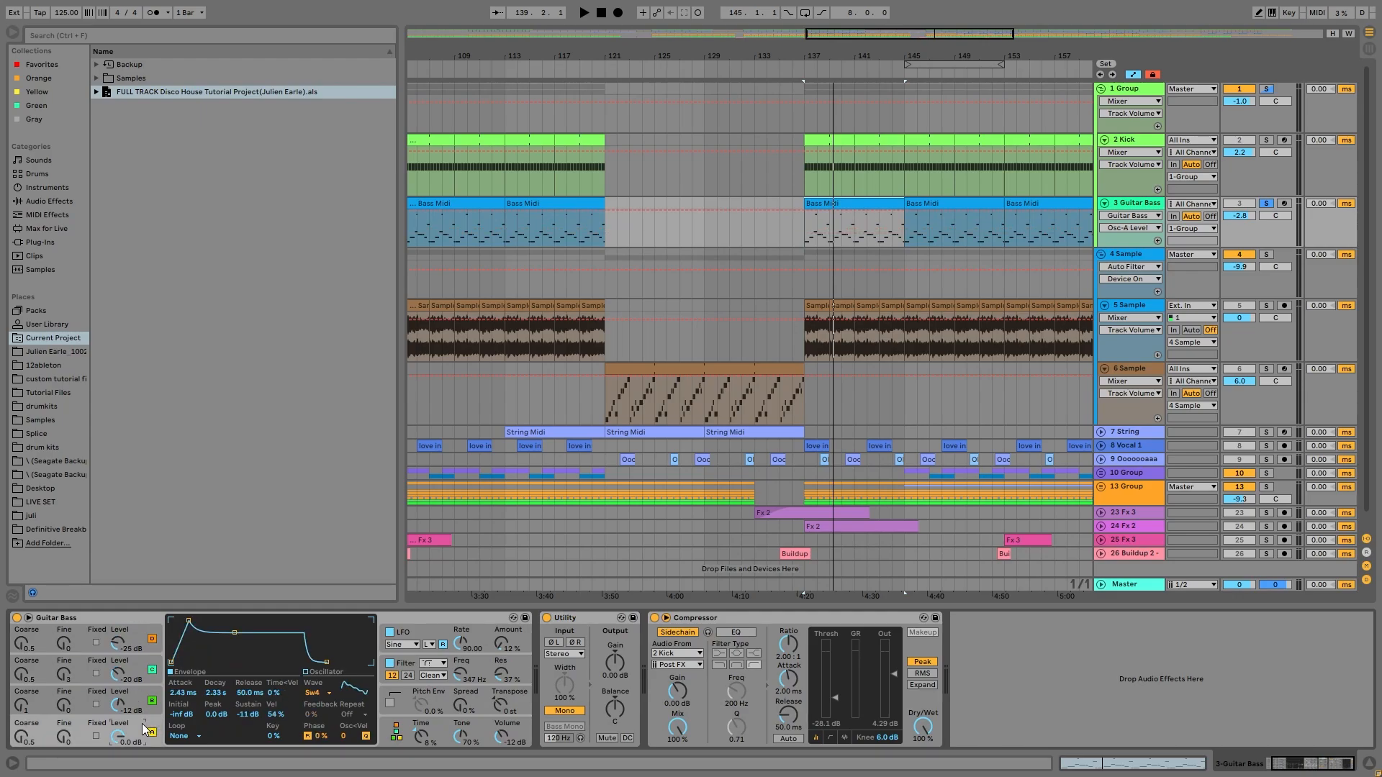
{"action": "left_click", "coordinate": [469, 667]}
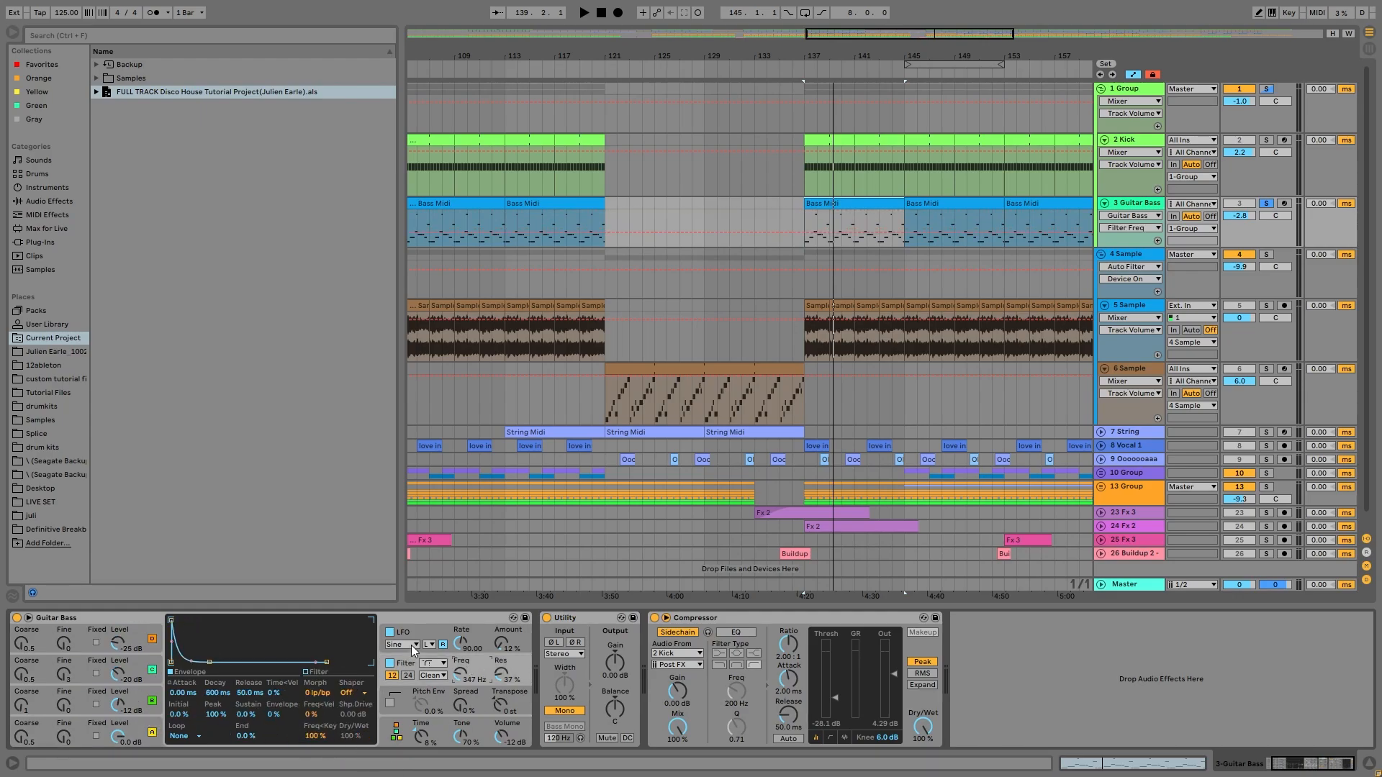
{"action": "left_click", "coordinate": [425, 629]}
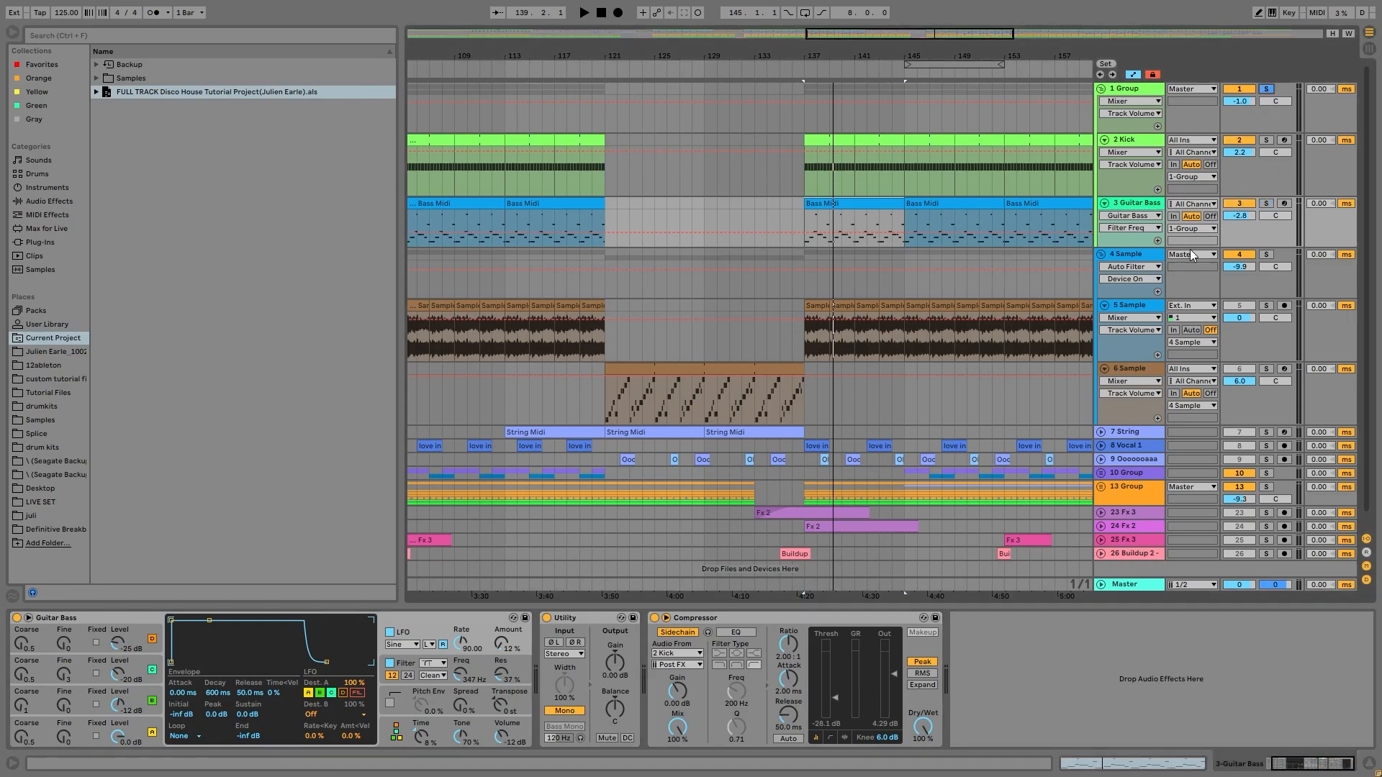
Step: Play the kick and Guitar Bass together from bar 137 and show the 1 Group track's devices
{"action": "key", "text": "space"}
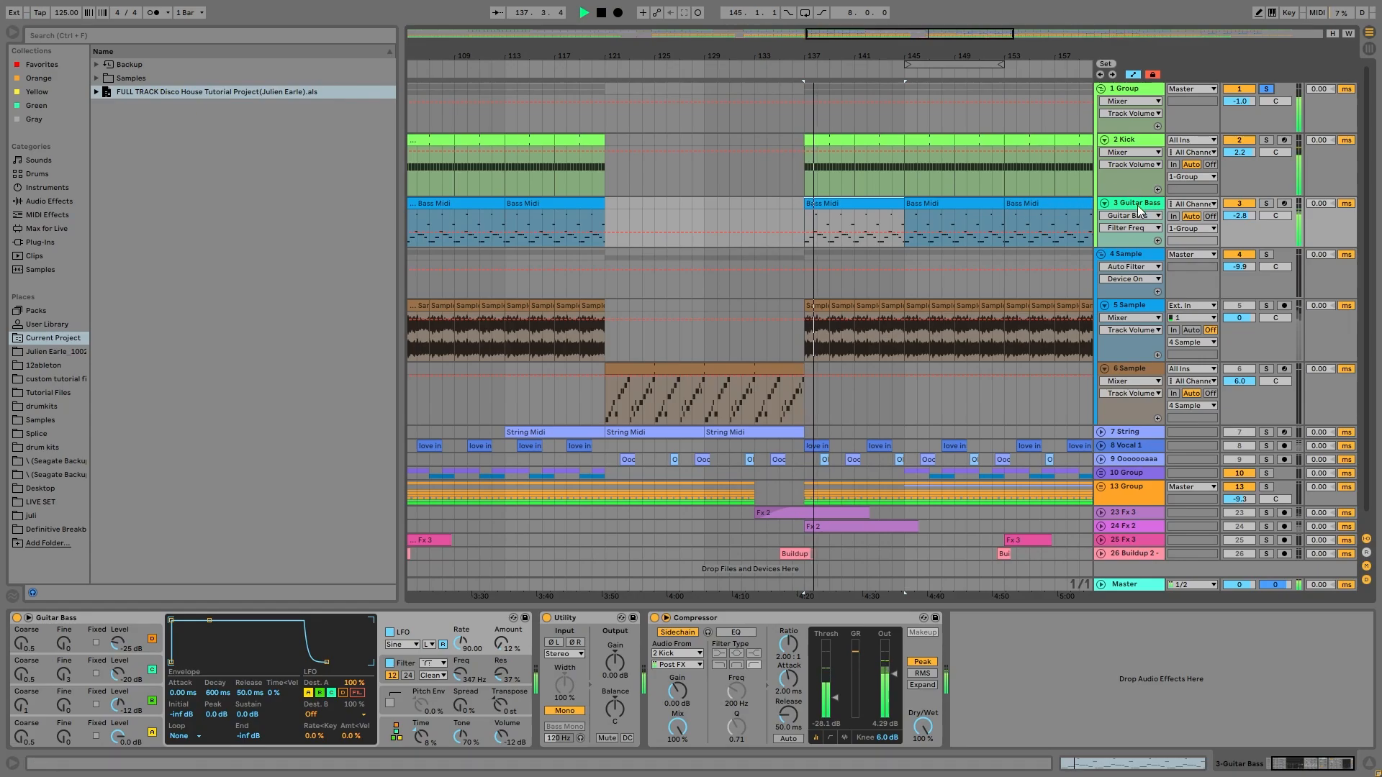
{"action": "key", "text": "space"}
{"action": "left_click", "coordinate": [1137, 89]}
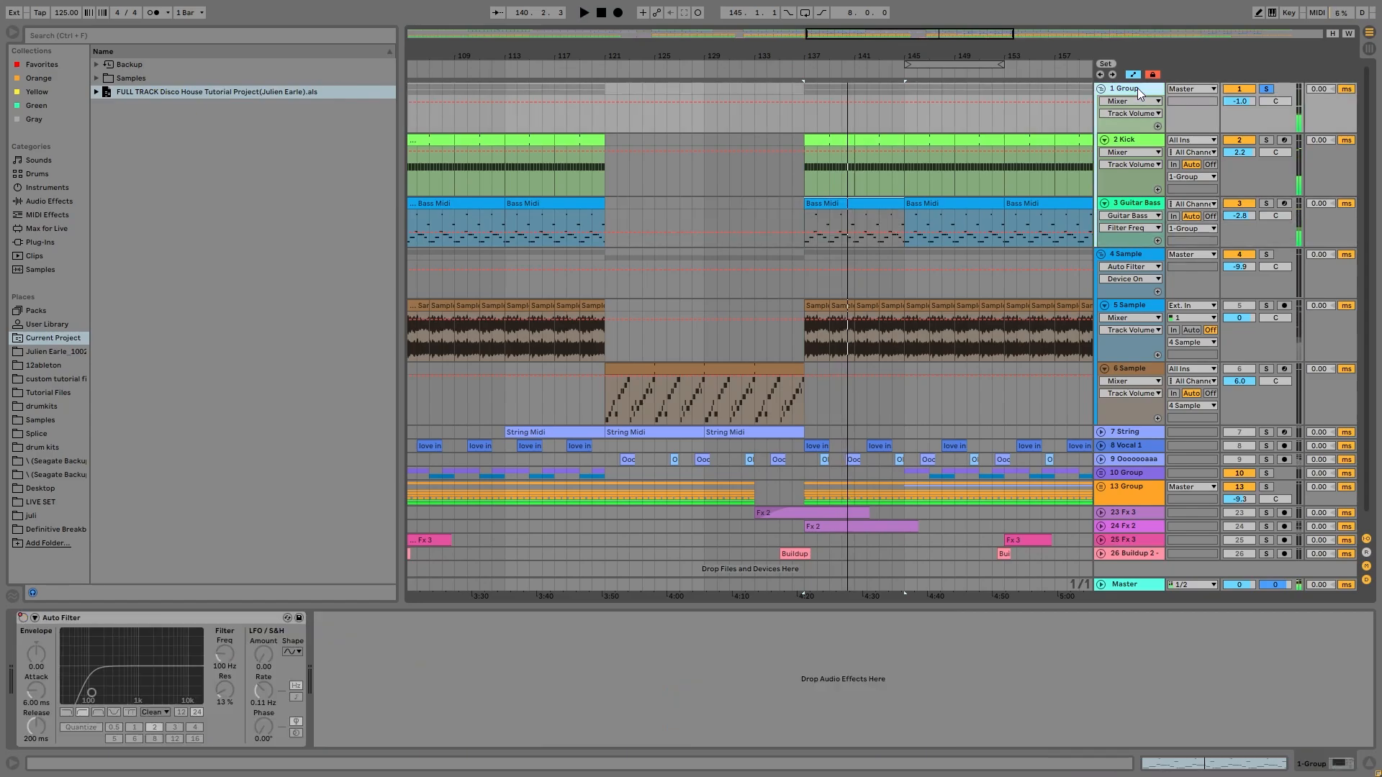
Step: Show the Auto Filter's Device On automation on the 1 Group track across the whole arrangement
{"action": "left_click_drag", "start_coordinate": [881, 61], "coordinate": [879, 22]}
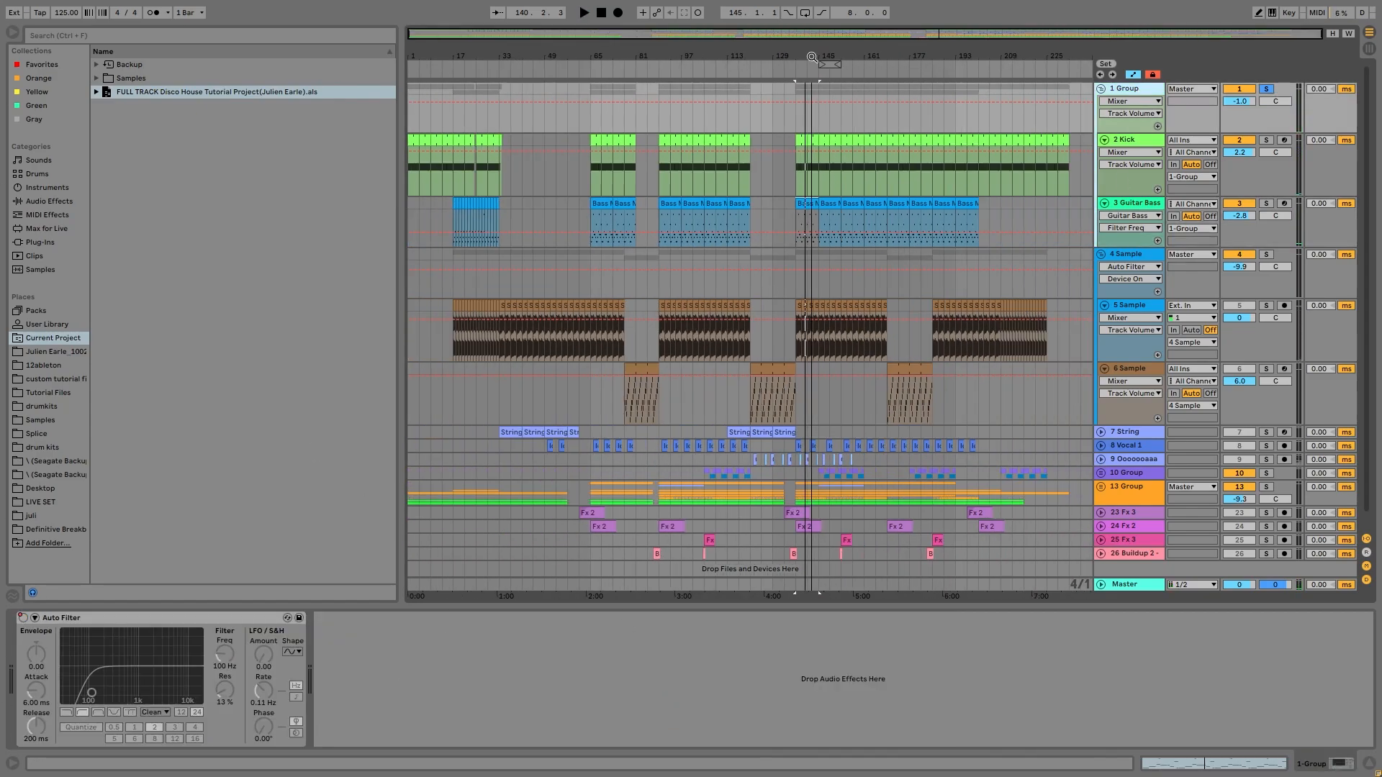
{"action": "right_click", "coordinate": [23, 619]}
{"action": "left_click", "coordinate": [54, 623]}
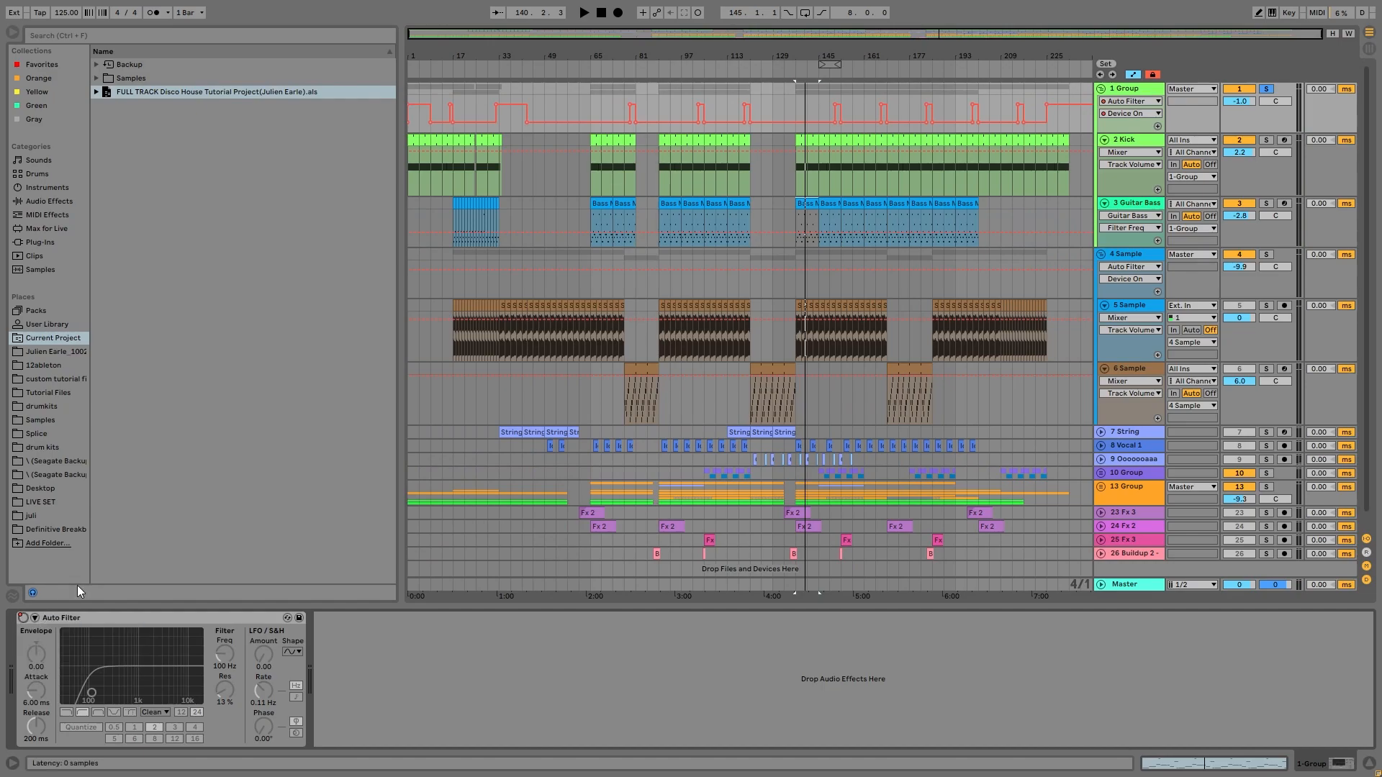
Step: Play the soloed 1 Group from bar 149 through the filter automation, and remove its solo
{"action": "left_click", "coordinate": [829, 91]}
{"action": "key", "text": "space"}
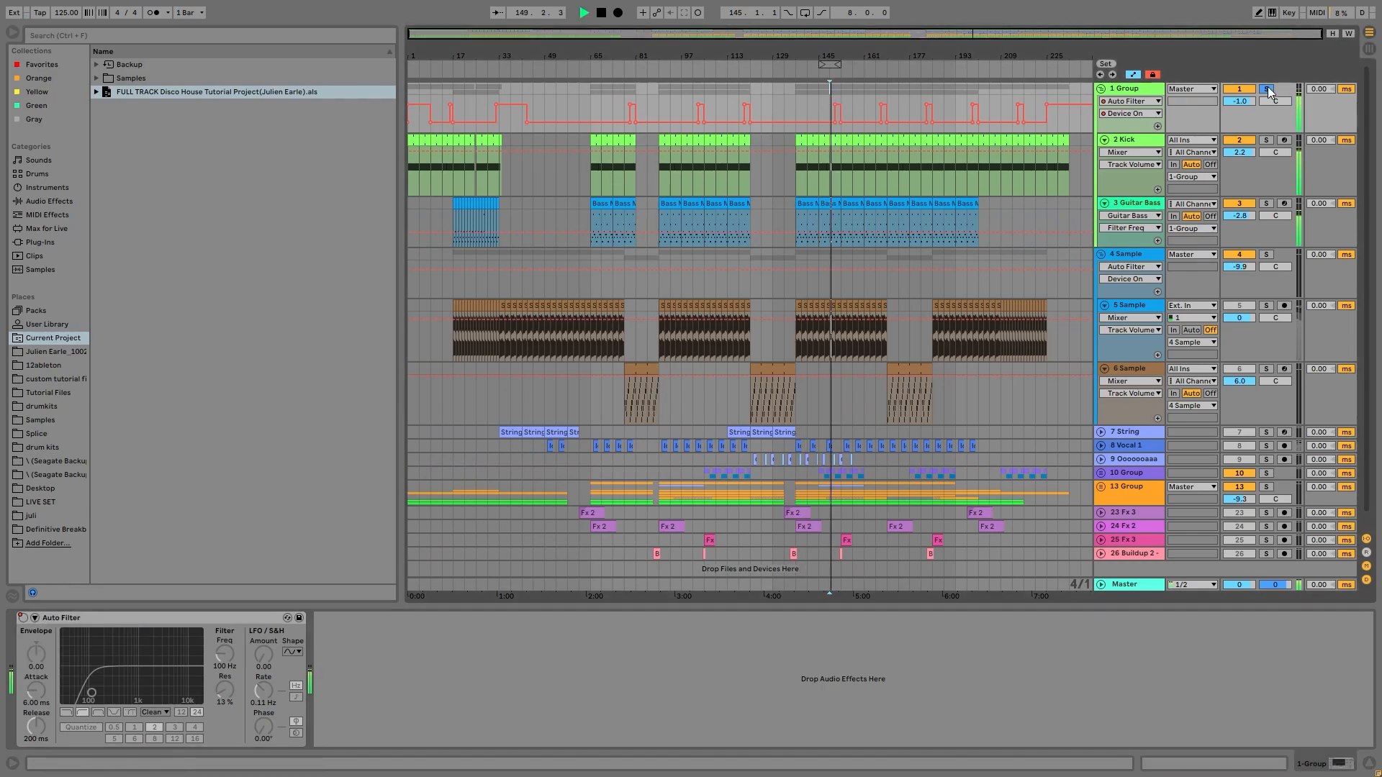
{"action": "left_click_drag", "start_coordinate": [838, 58], "coordinate": [849, 92]}
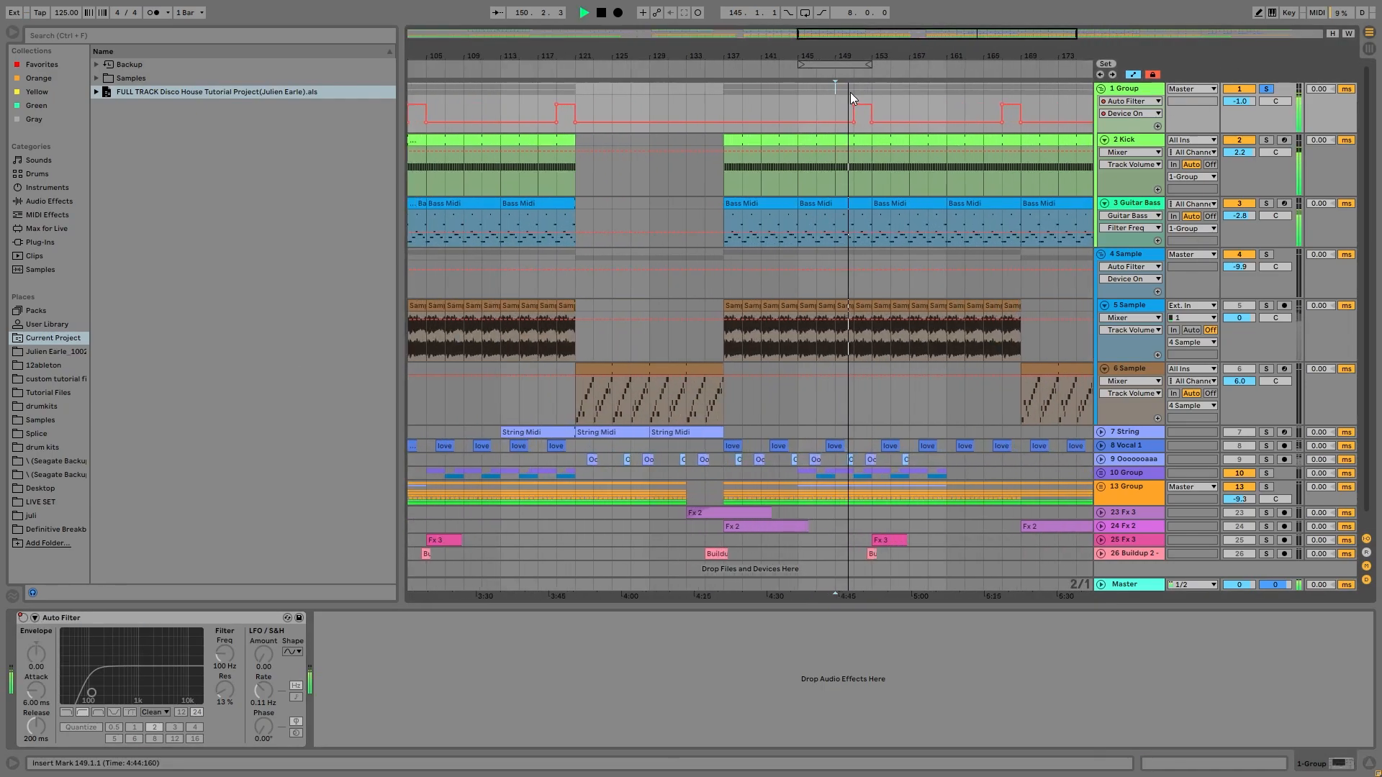
{"action": "left_click", "coordinate": [1265, 89]}
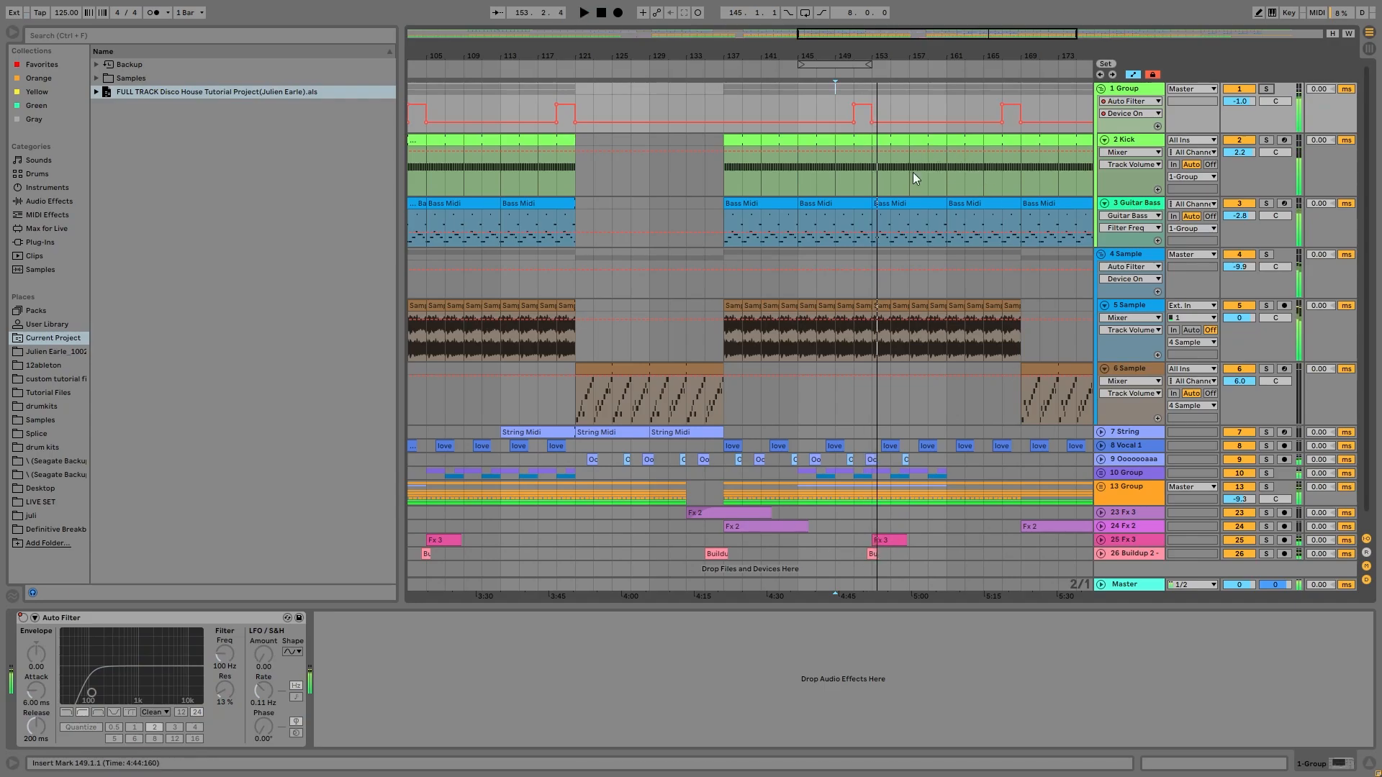
Step: Solo the 4 Sample group and play it from bar 149
{"action": "left_click", "coordinate": [1265, 256]}
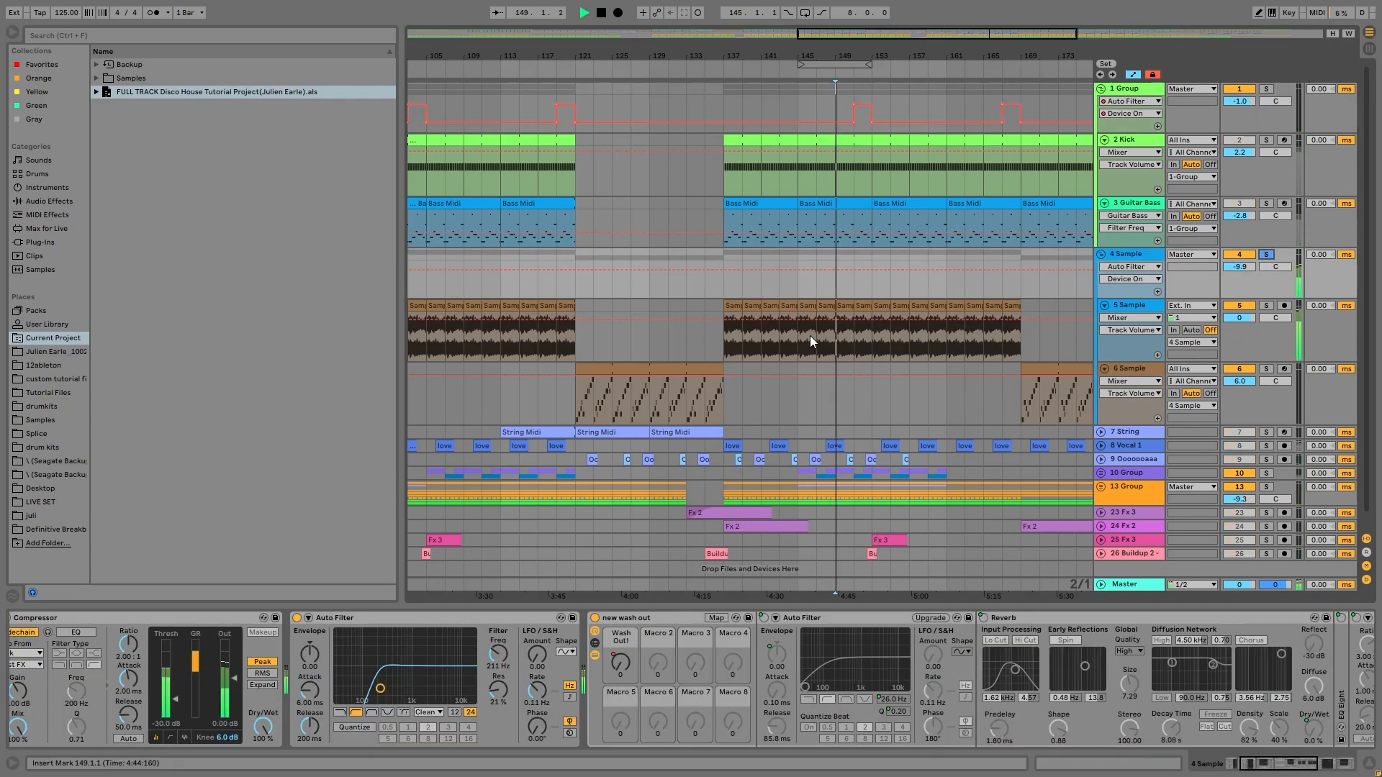
Step: Stop playback, solo the 5 Sample track and show the start of the 4 Sample group's device chain
{"action": "left_click", "coordinate": [733, 306]}
{"action": "key", "text": "space"}
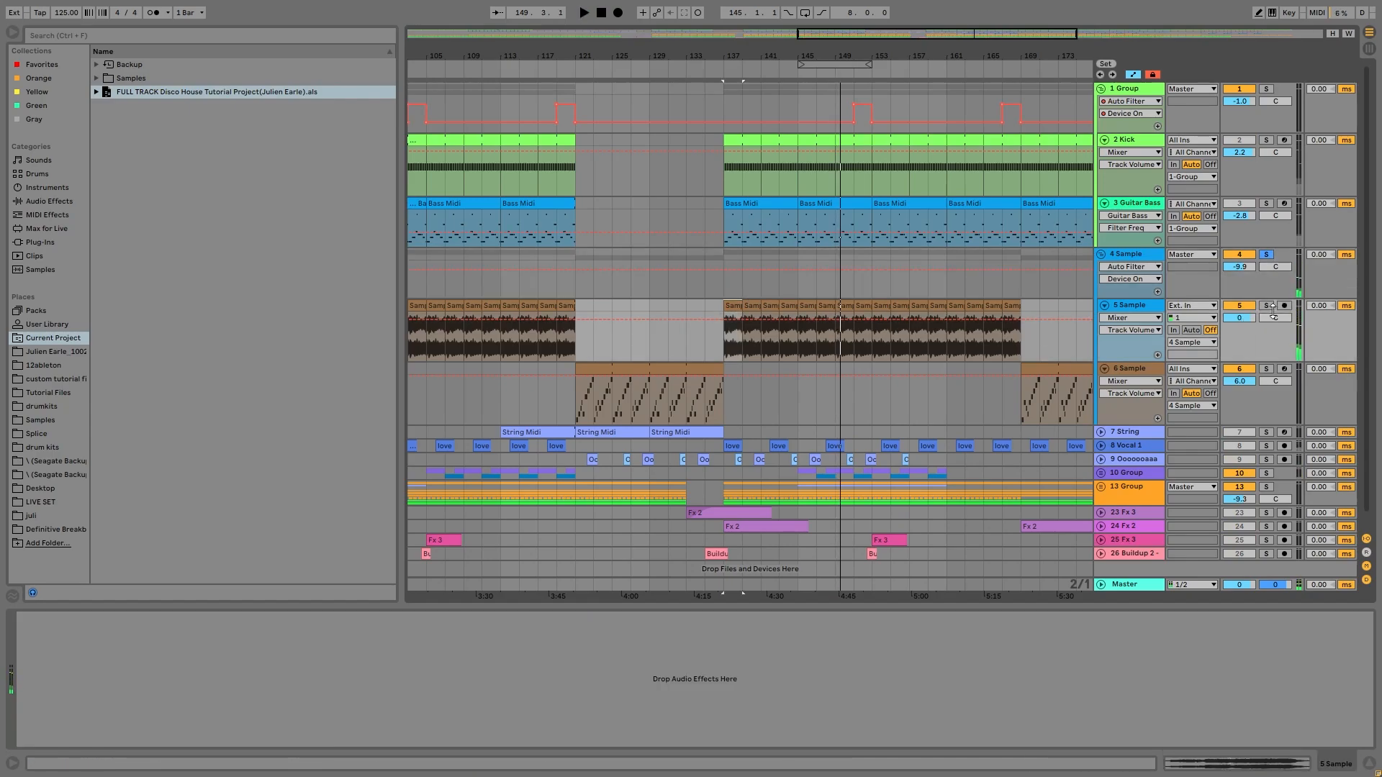
{"action": "left_click", "coordinate": [1117, 249]}
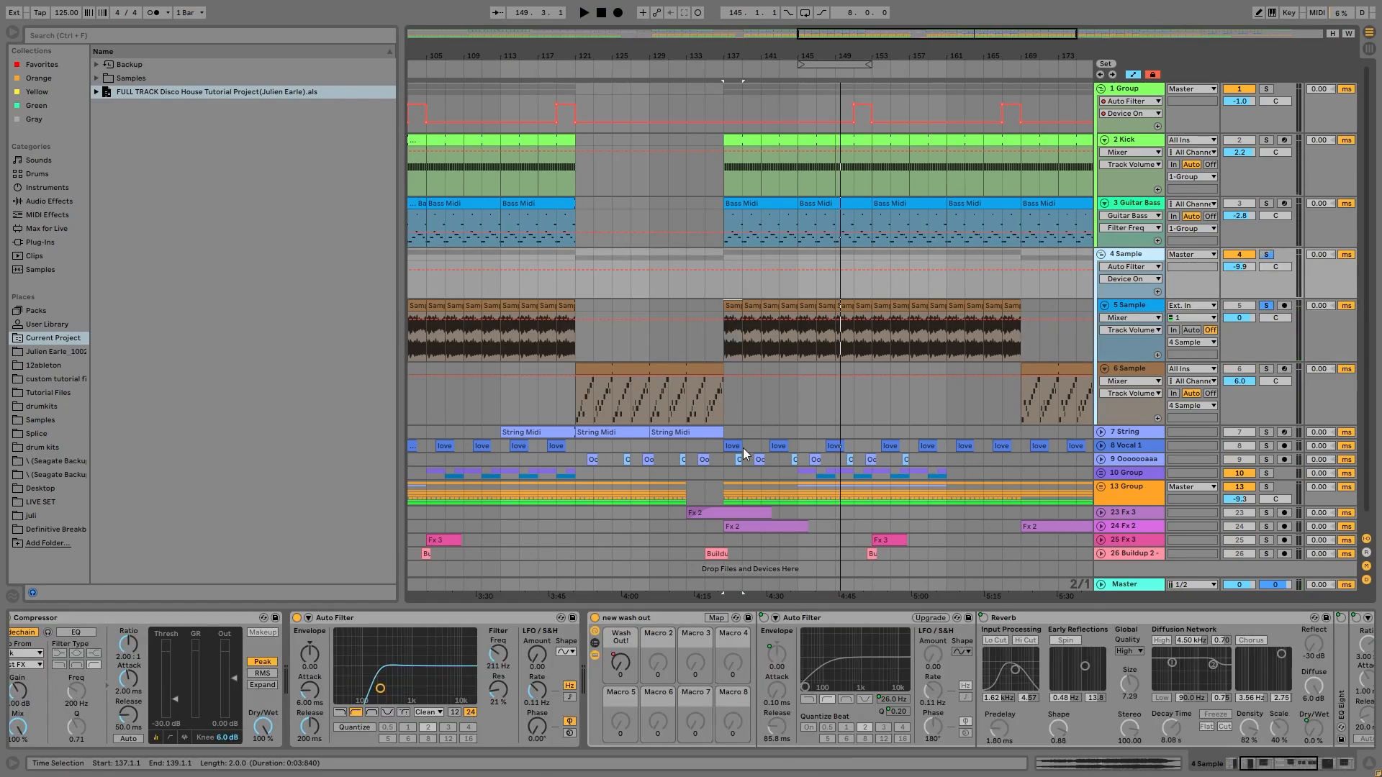
{"action": "scroll", "coordinate": [193, 621], "scroll_direction": "up", "scroll_amount": 3}
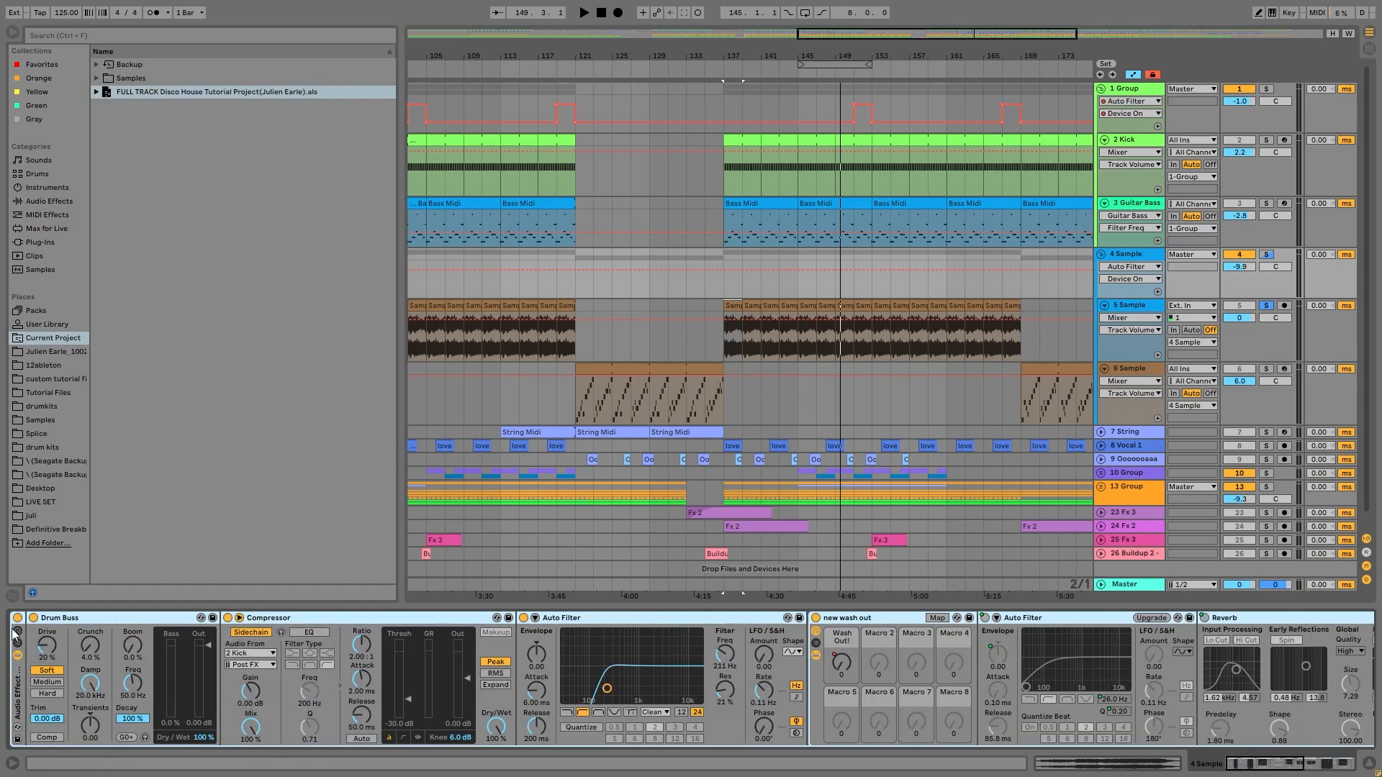
Step: Play the soloed 5 Sample with the 4 Sample group's effect rack bypassed, and turn the rack back on
{"action": "key", "text": "space"}
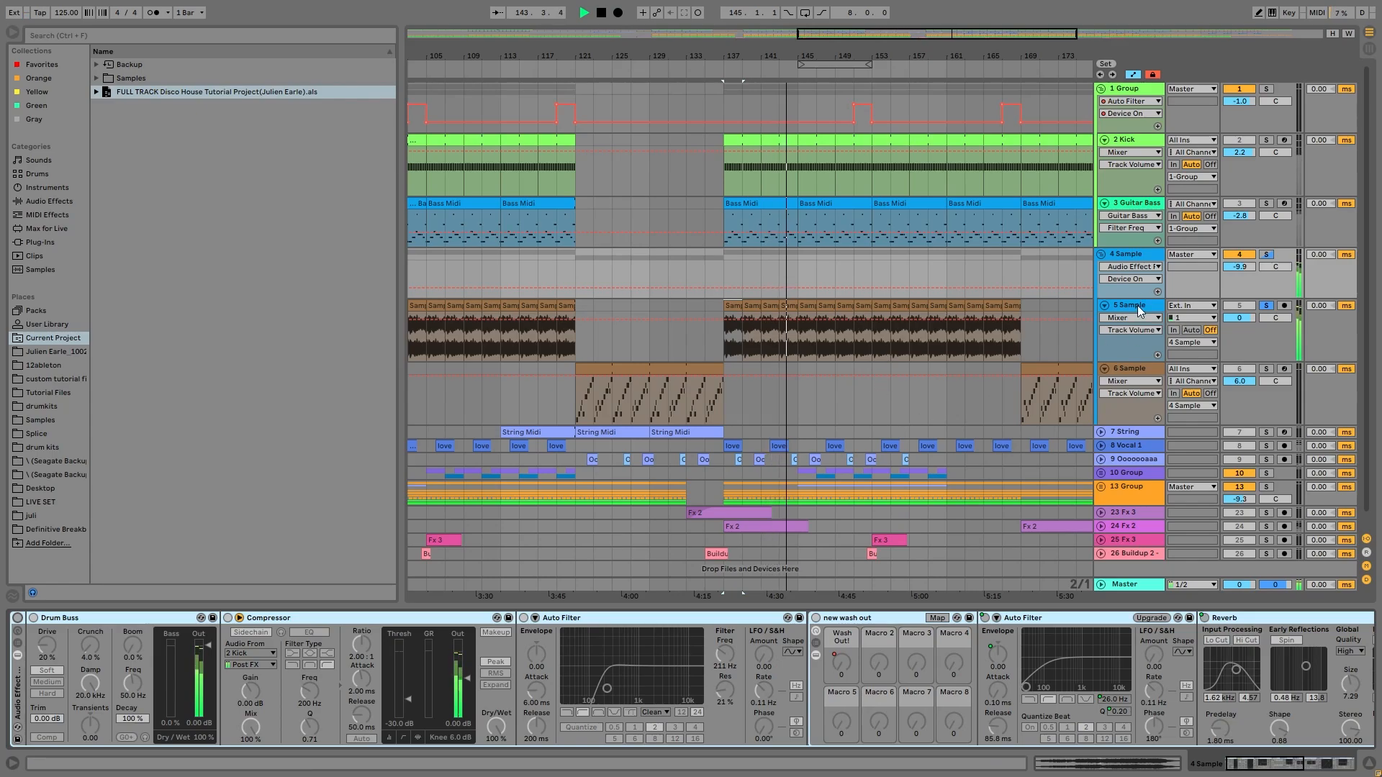
{"action": "key", "text": "space"}
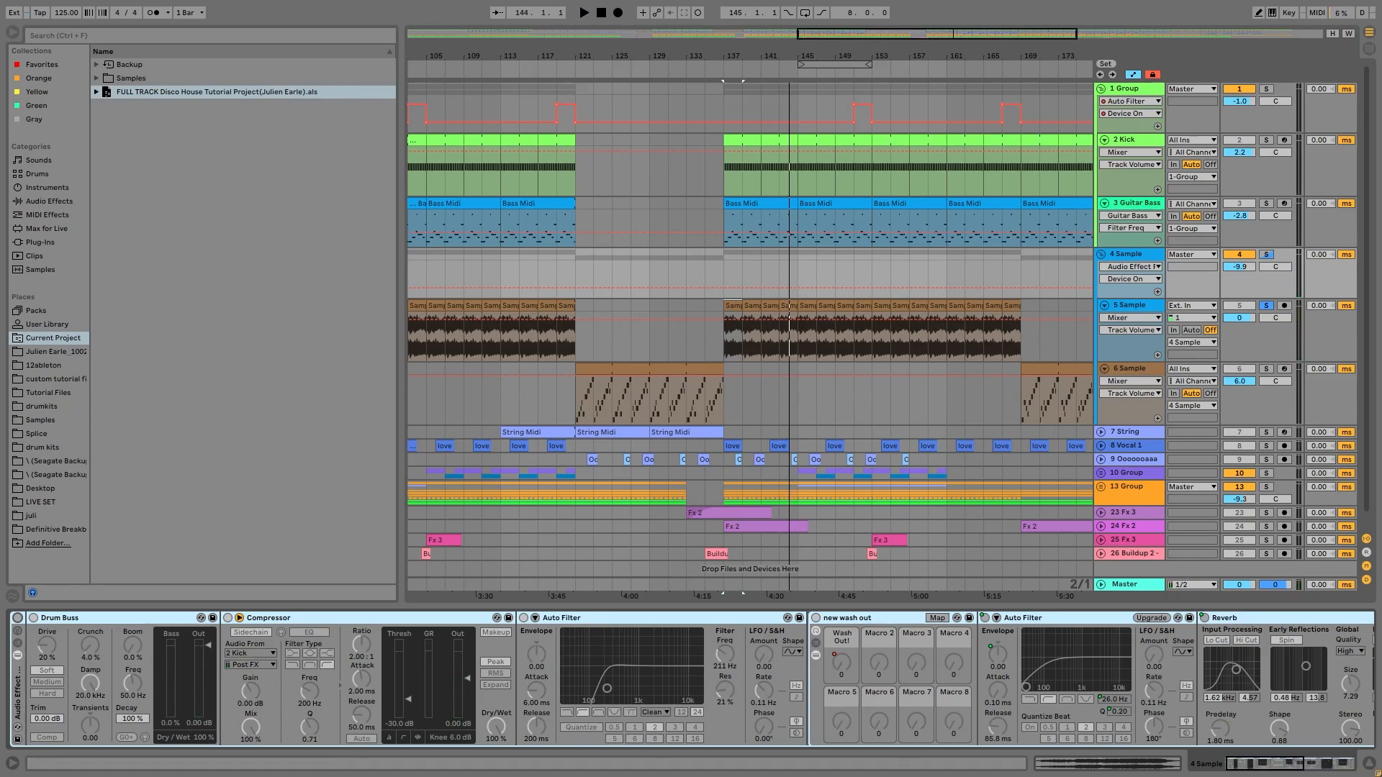
{"action": "left_click", "coordinate": [17, 618]}
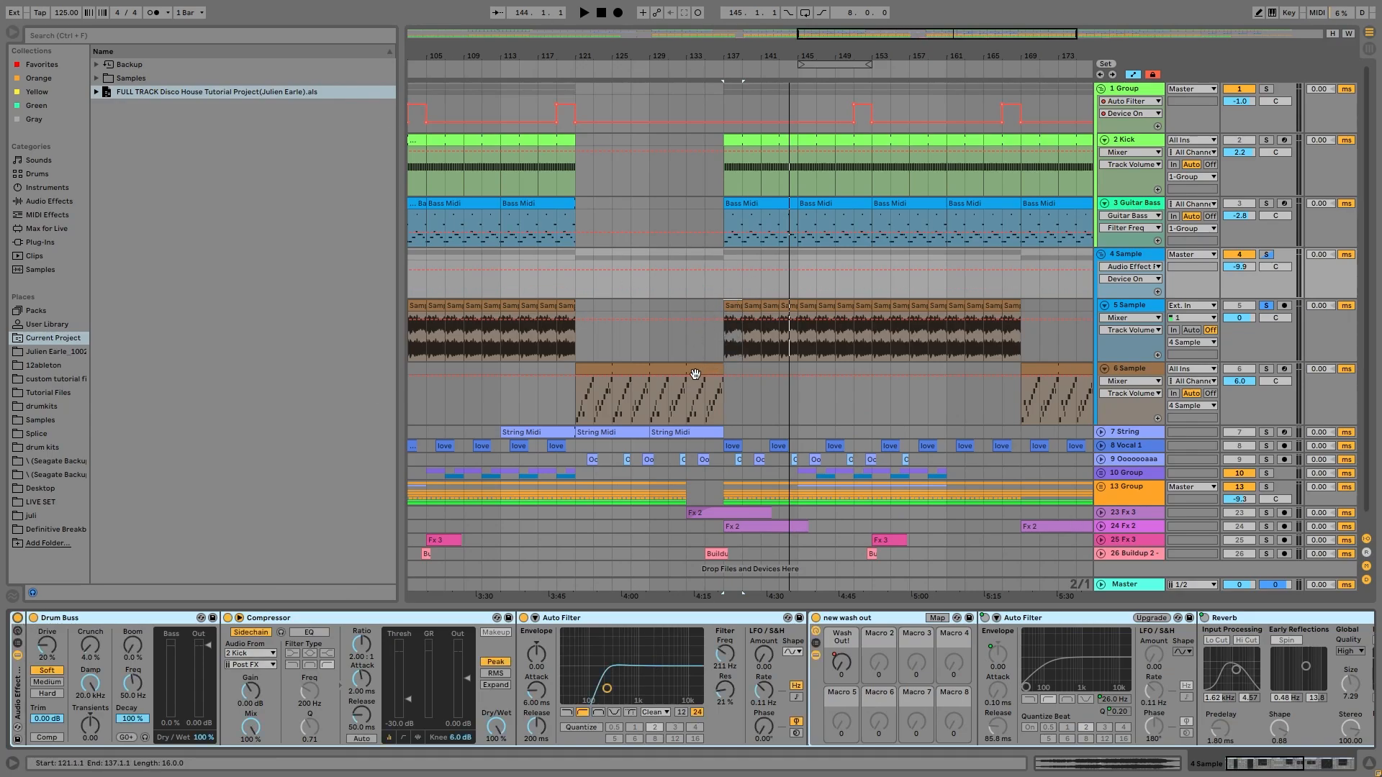
Step: Remove the solo from 5 Sample and select the 6 Sample clip at bar 121 to show its slice rack
{"action": "left_click_drag", "start_coordinate": [729, 56], "coordinate": [790, 43]}
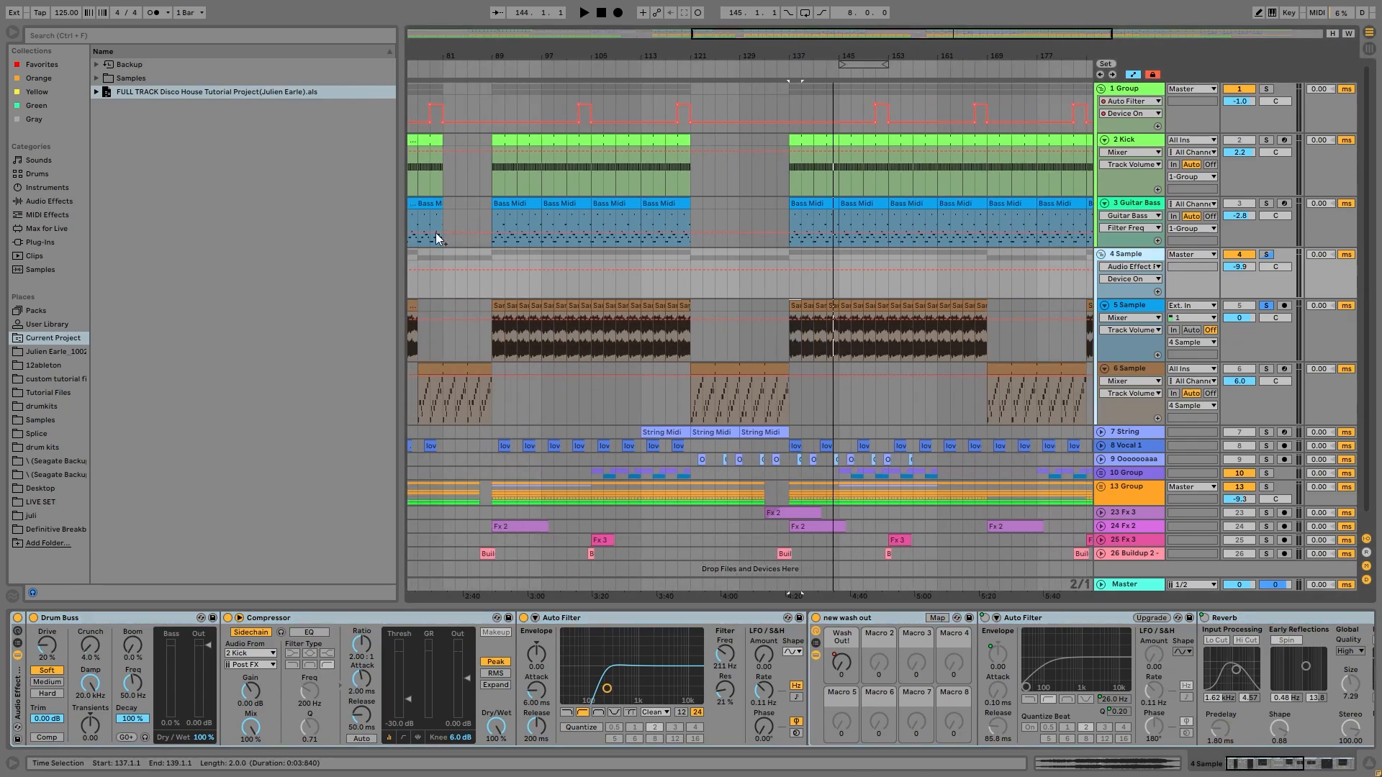
{"action": "left_click", "coordinate": [1268, 255]}
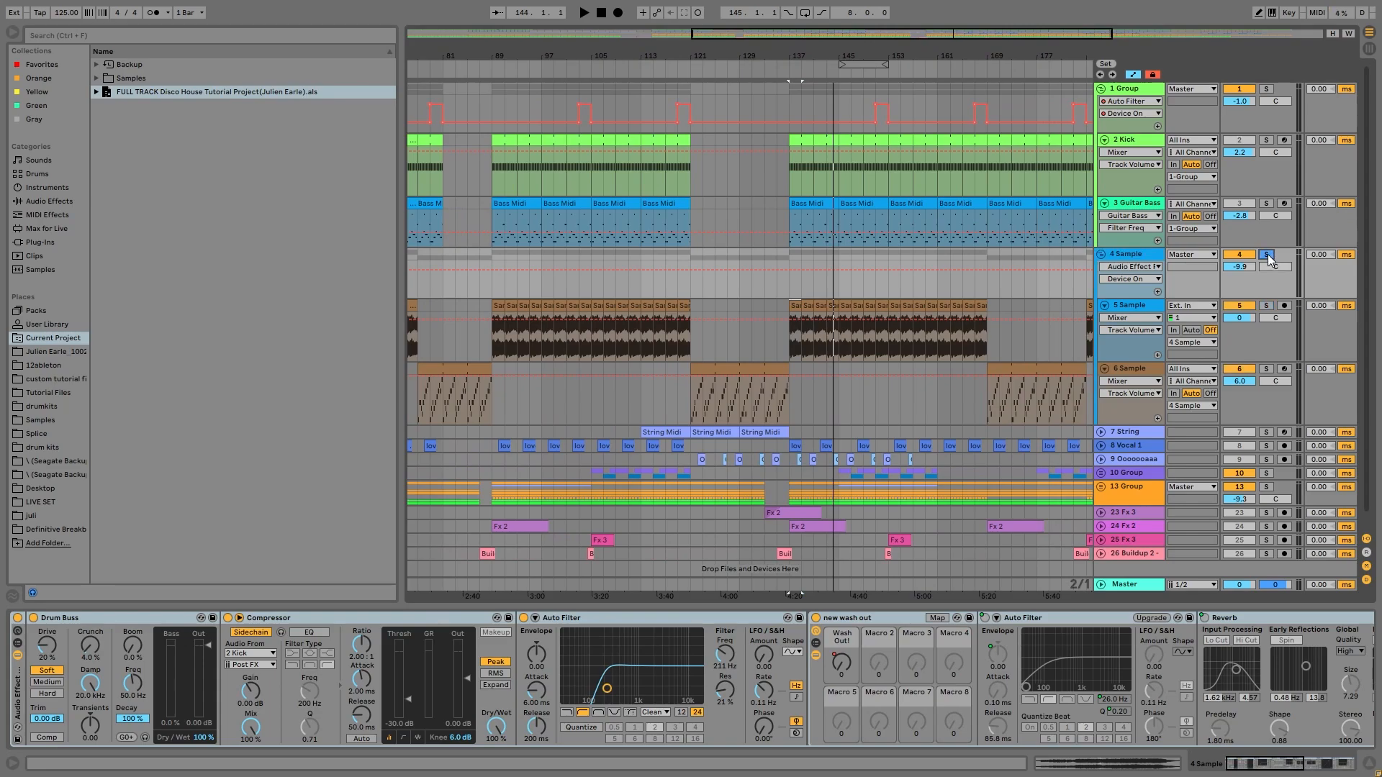
{"action": "left_click", "coordinate": [746, 380]}
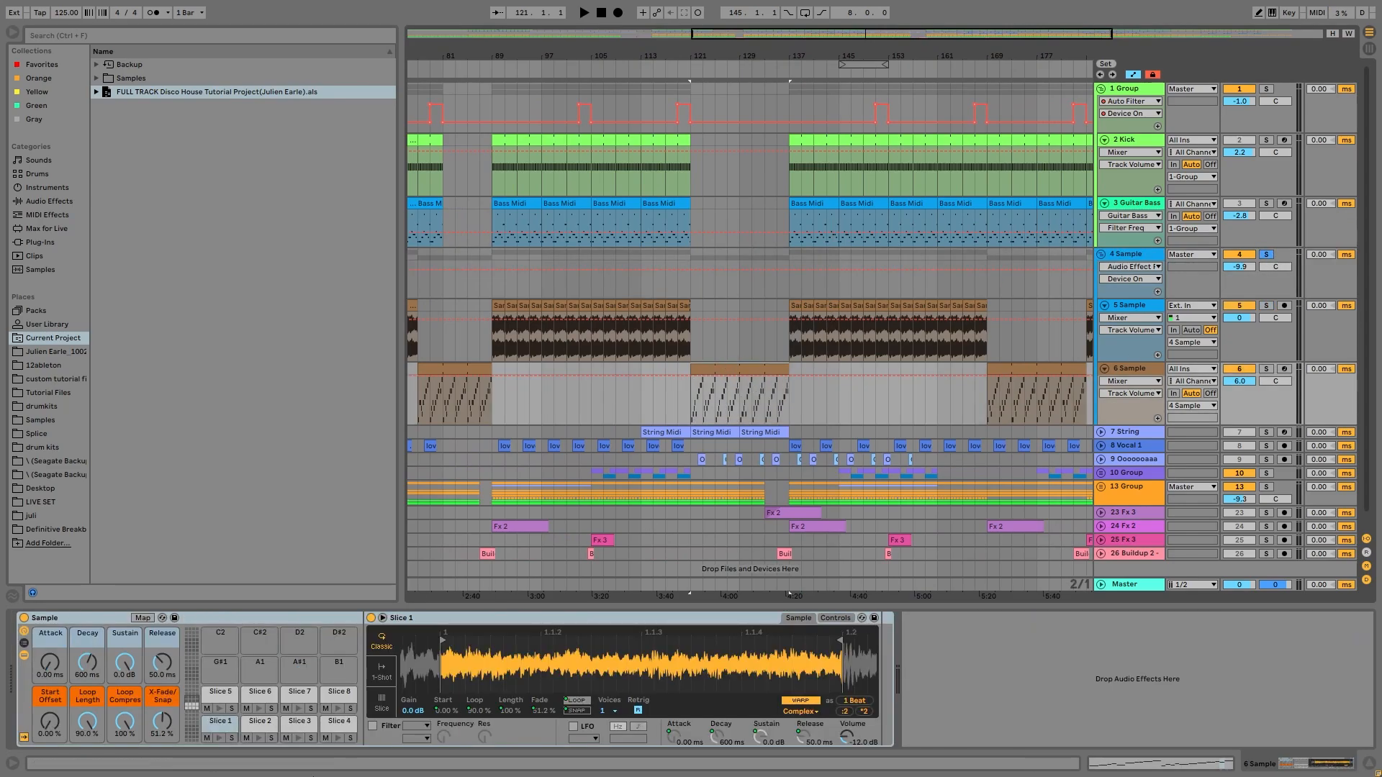
Step: Show the Slice to New MIDI Track options for the 5 Sample clip at bar 137, and cancel them
{"action": "right_click", "coordinate": [796, 304]}
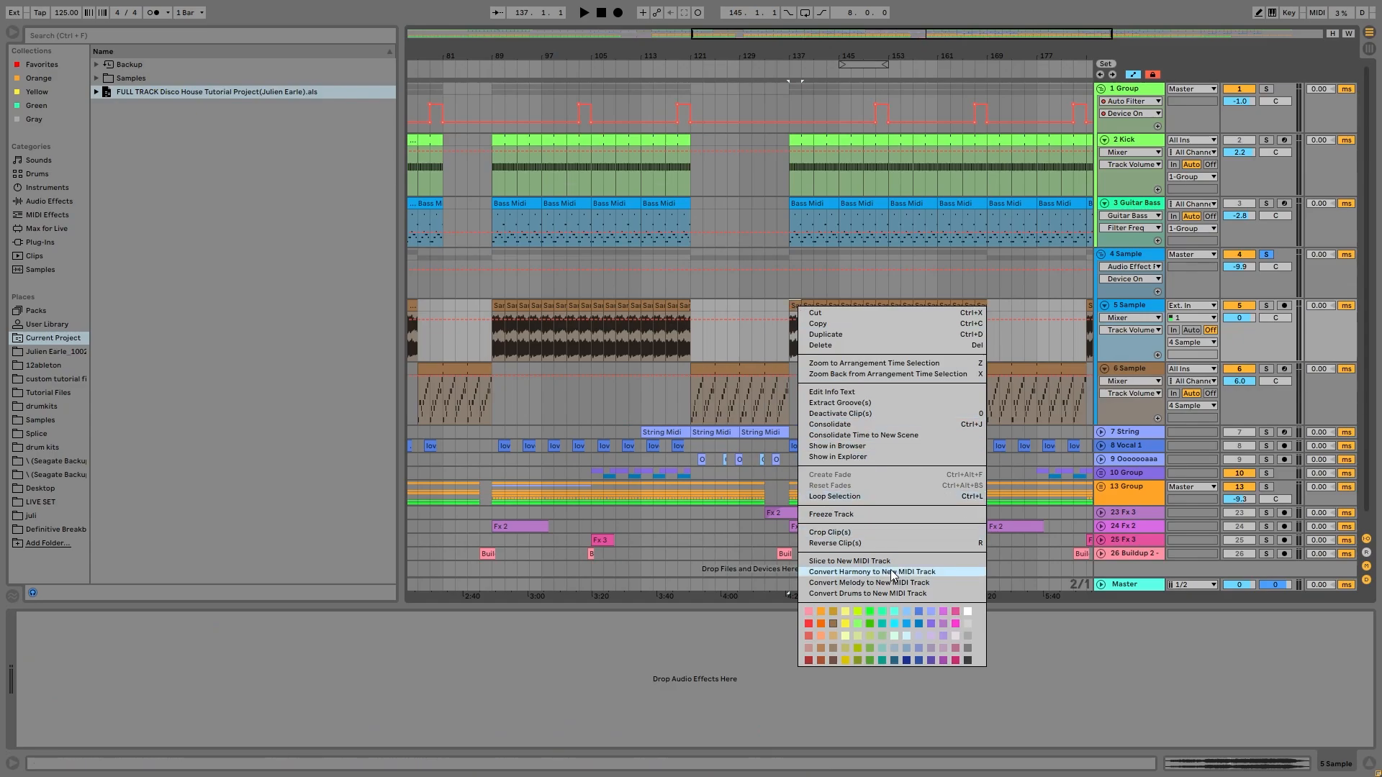
{"action": "left_click", "coordinate": [864, 562]}
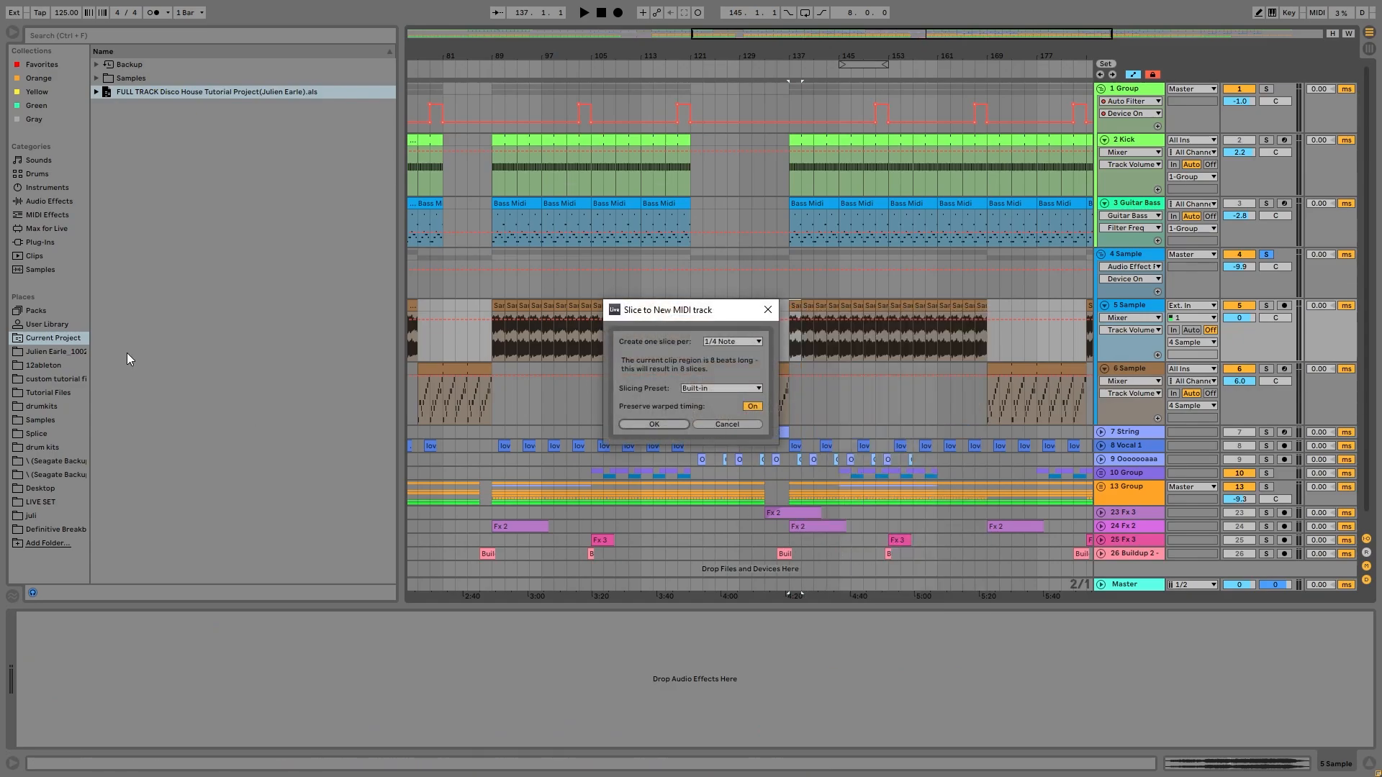
{"action": "left_click", "coordinate": [716, 423]}
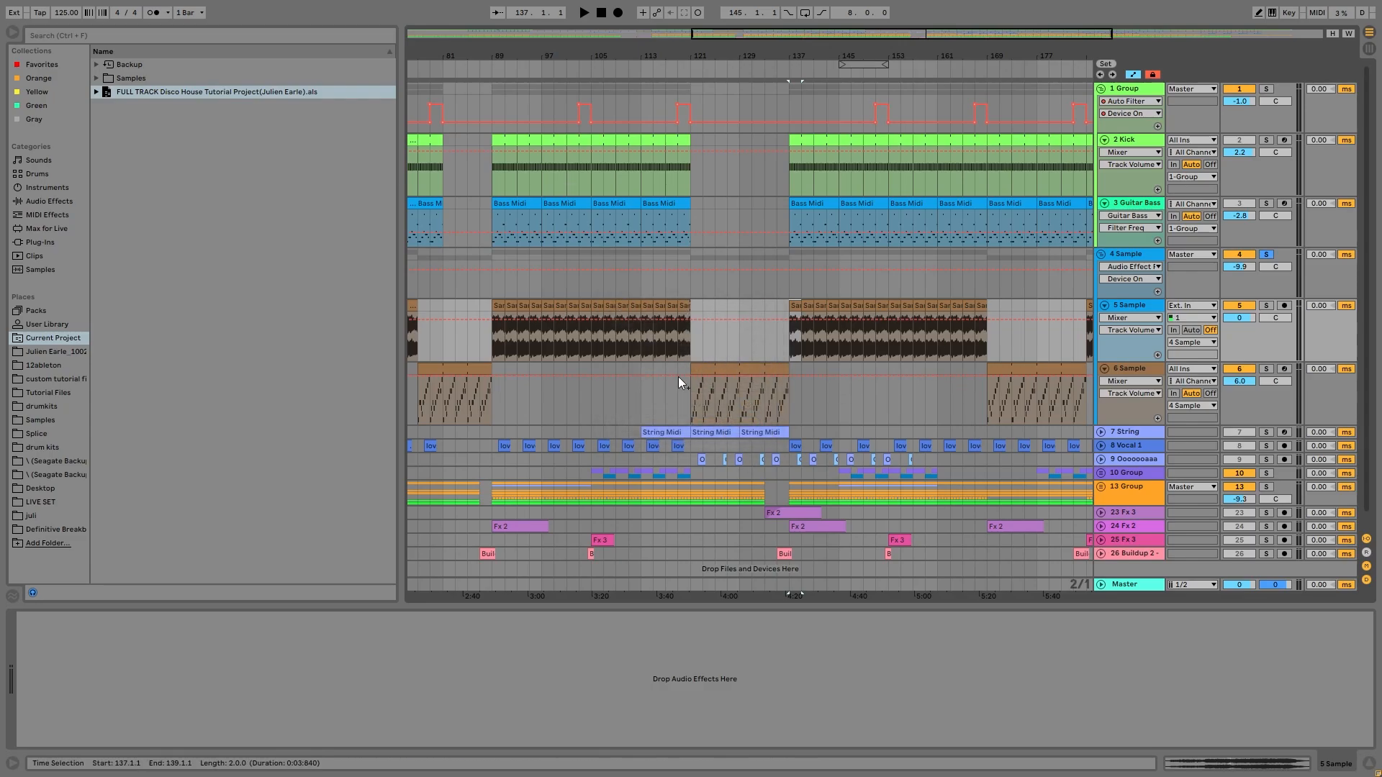
Step: Open the notes of the 6 Sample clip at bar 121, solo the track and audition Slice 1 through Slice 8
{"action": "double_click", "coordinate": [713, 366]}
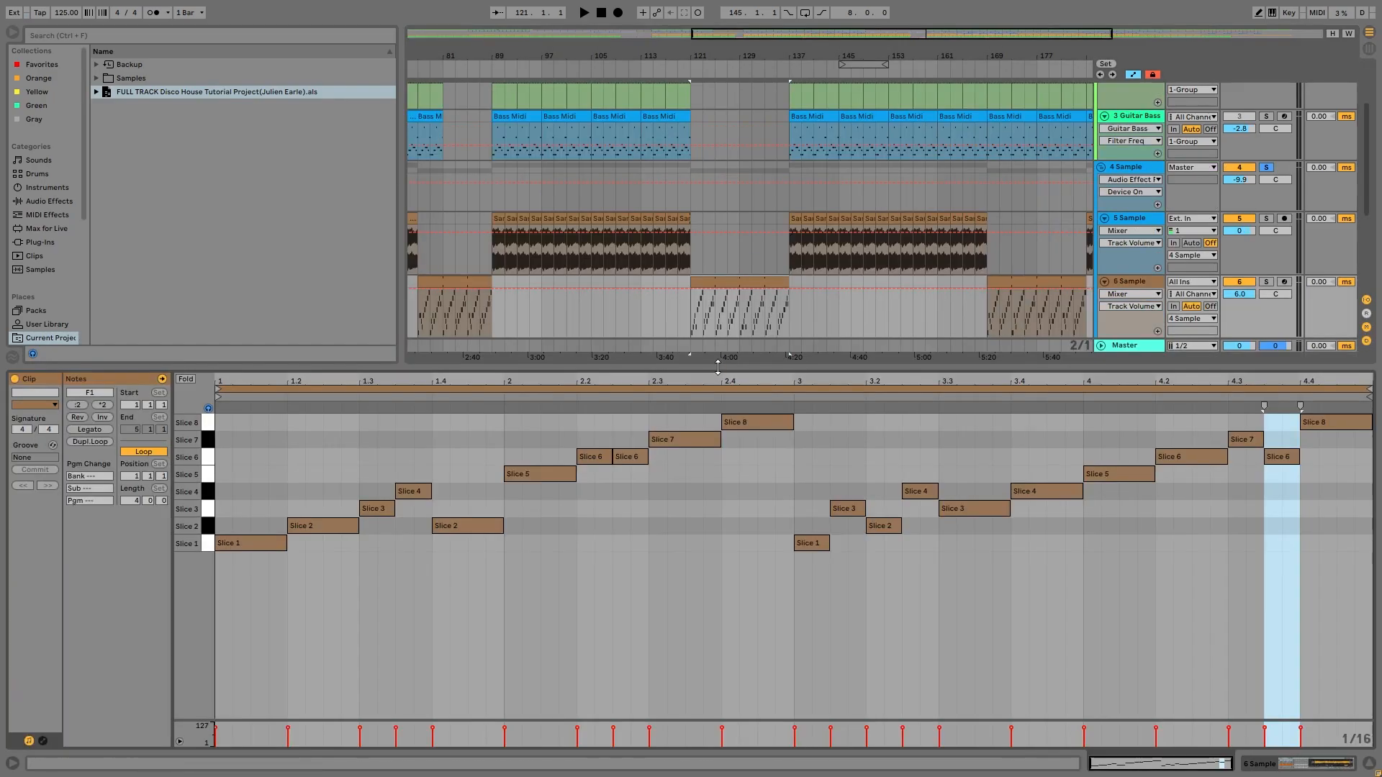
{"action": "left_click", "coordinate": [1266, 282]}
{"action": "left_click_drag", "start_coordinate": [212, 543], "coordinate": [214, 426]}
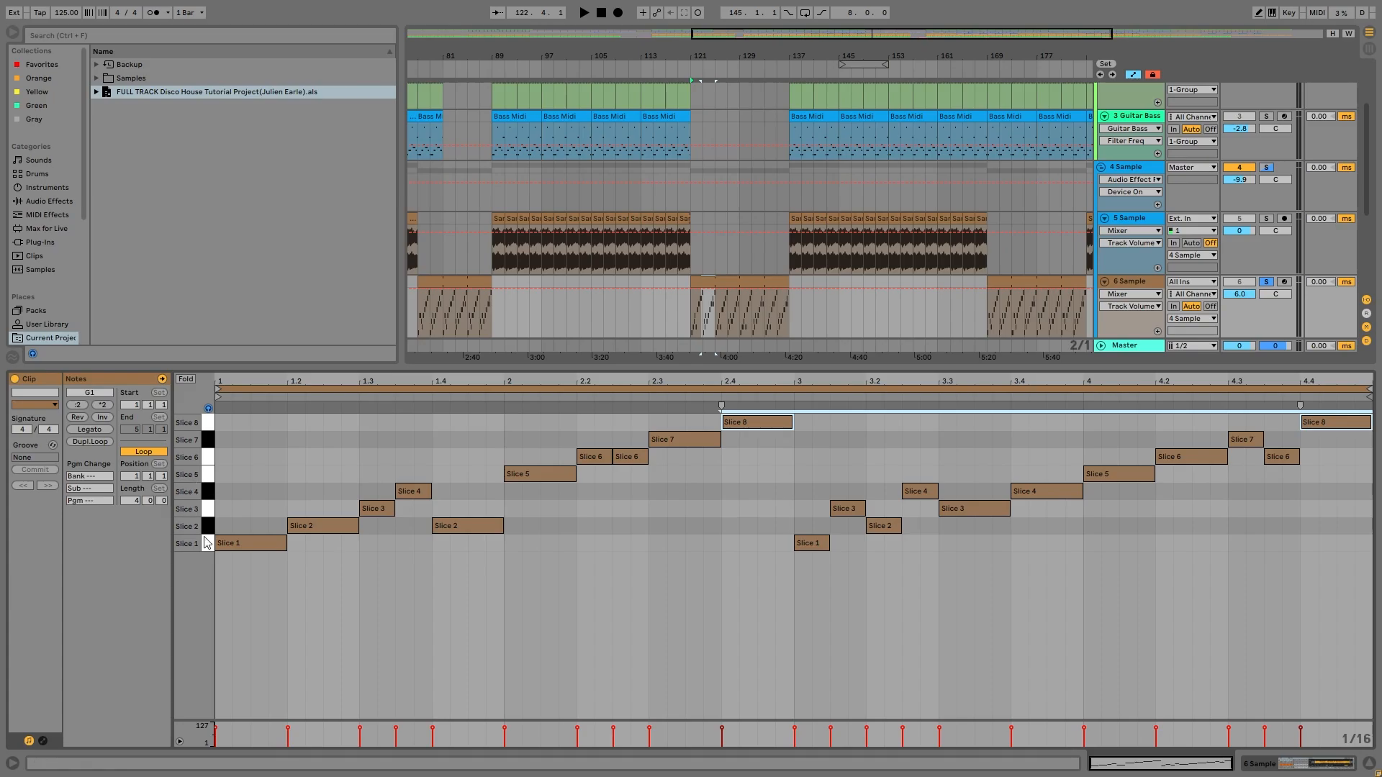
Step: Audition individual slice notes across the clip's first two bars, select the first bar's notes and play the pattern
{"action": "left_click", "coordinate": [244, 545]}
{"action": "left_click", "coordinate": [297, 527]}
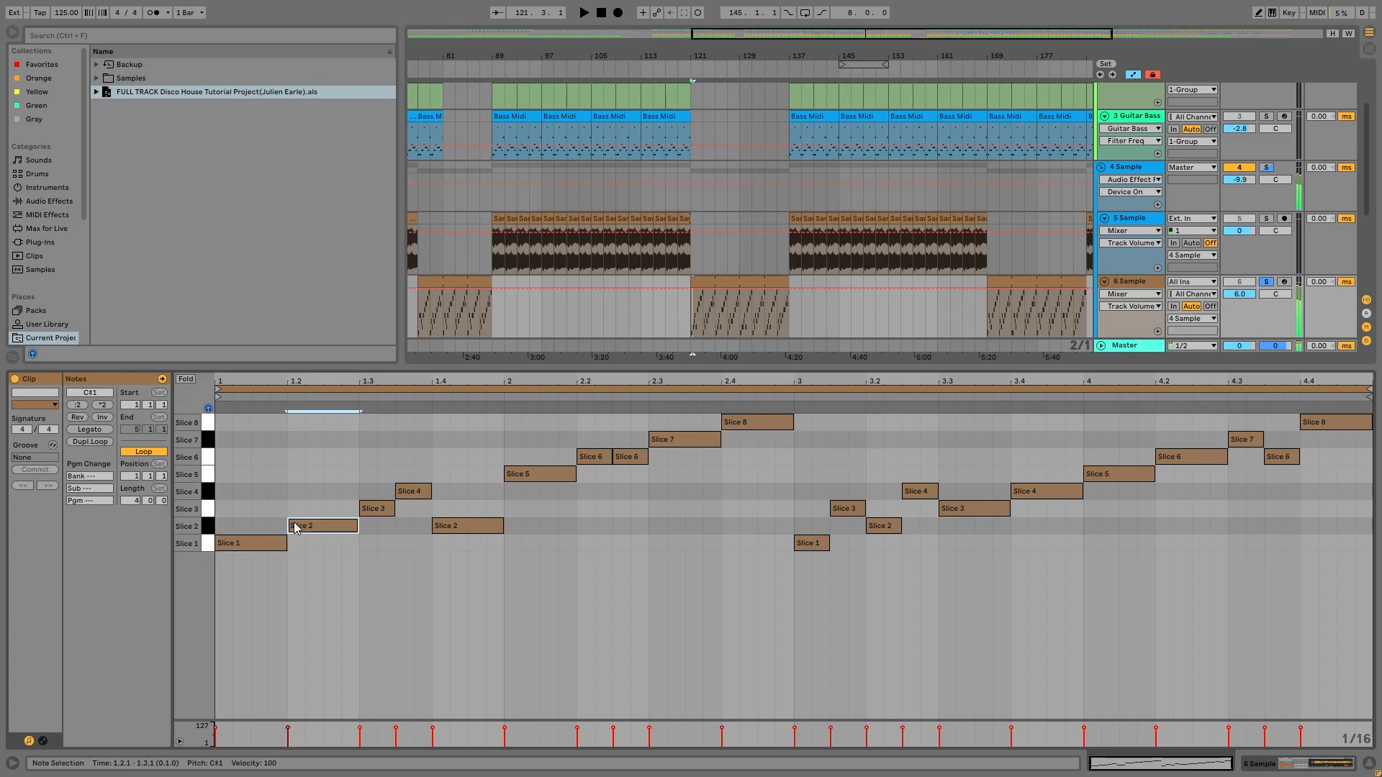
{"action": "left_click", "coordinate": [384, 510]}
{"action": "left_click", "coordinate": [544, 474]}
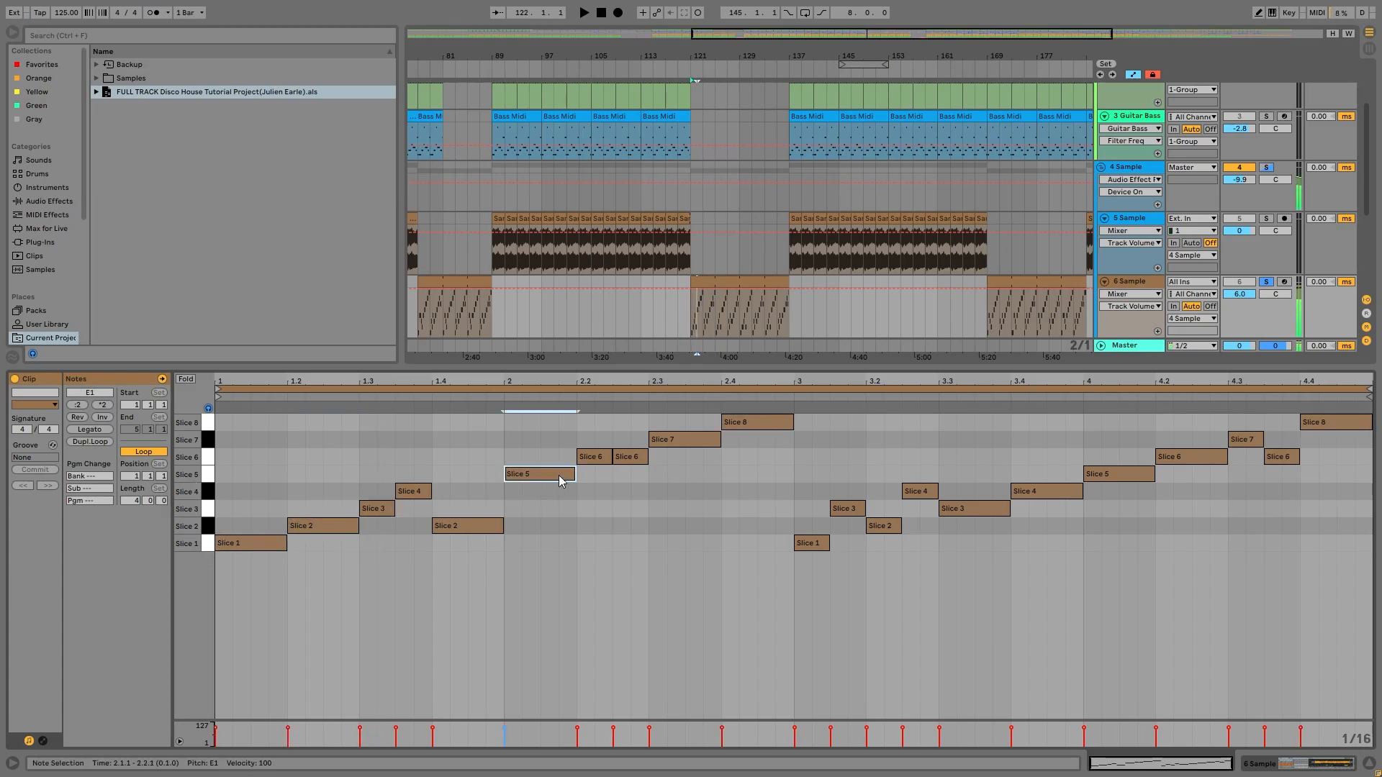
{"action": "left_click", "coordinate": [593, 457]}
{"action": "left_click", "coordinate": [670, 440]}
{"action": "left_click", "coordinate": [757, 426]}
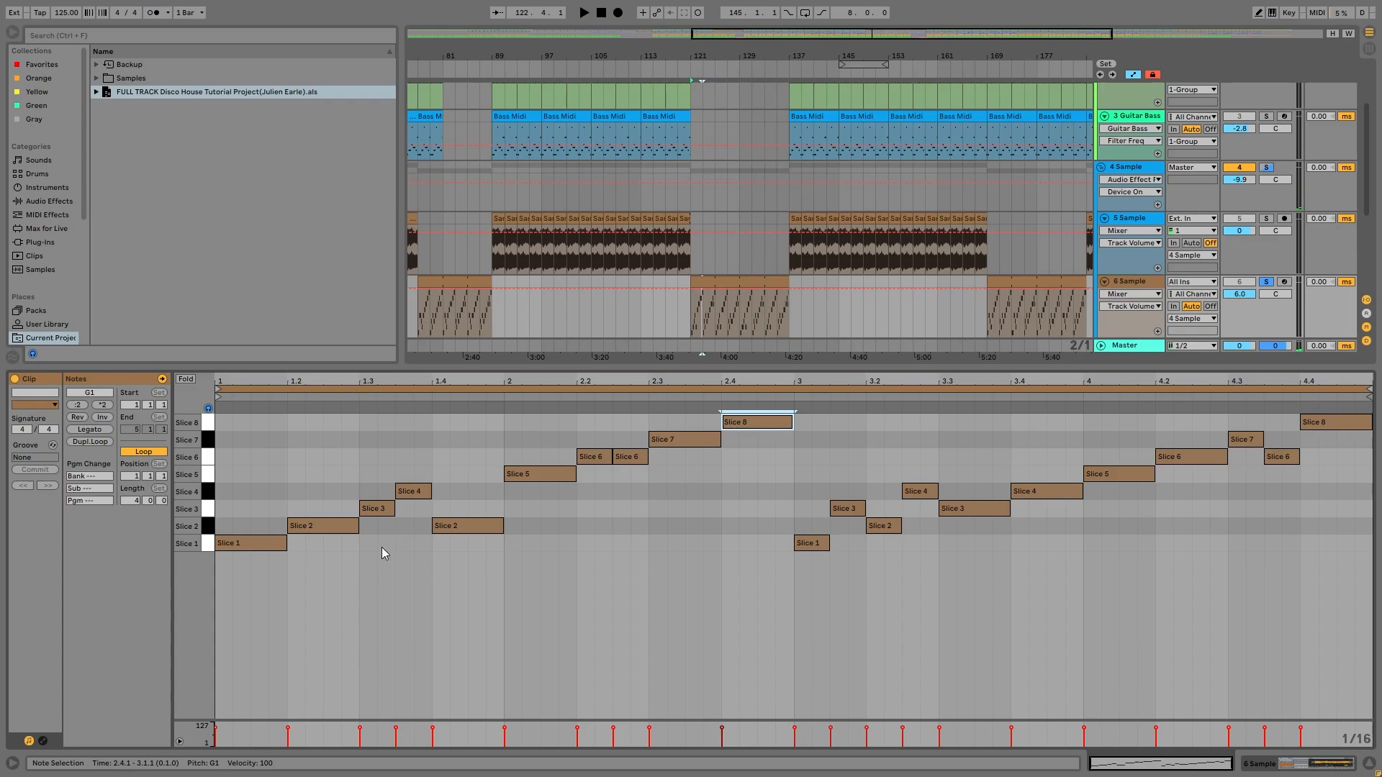
{"action": "left_click_drag", "start_coordinate": [264, 475], "coordinate": [449, 535]}
{"action": "key", "text": "space"}
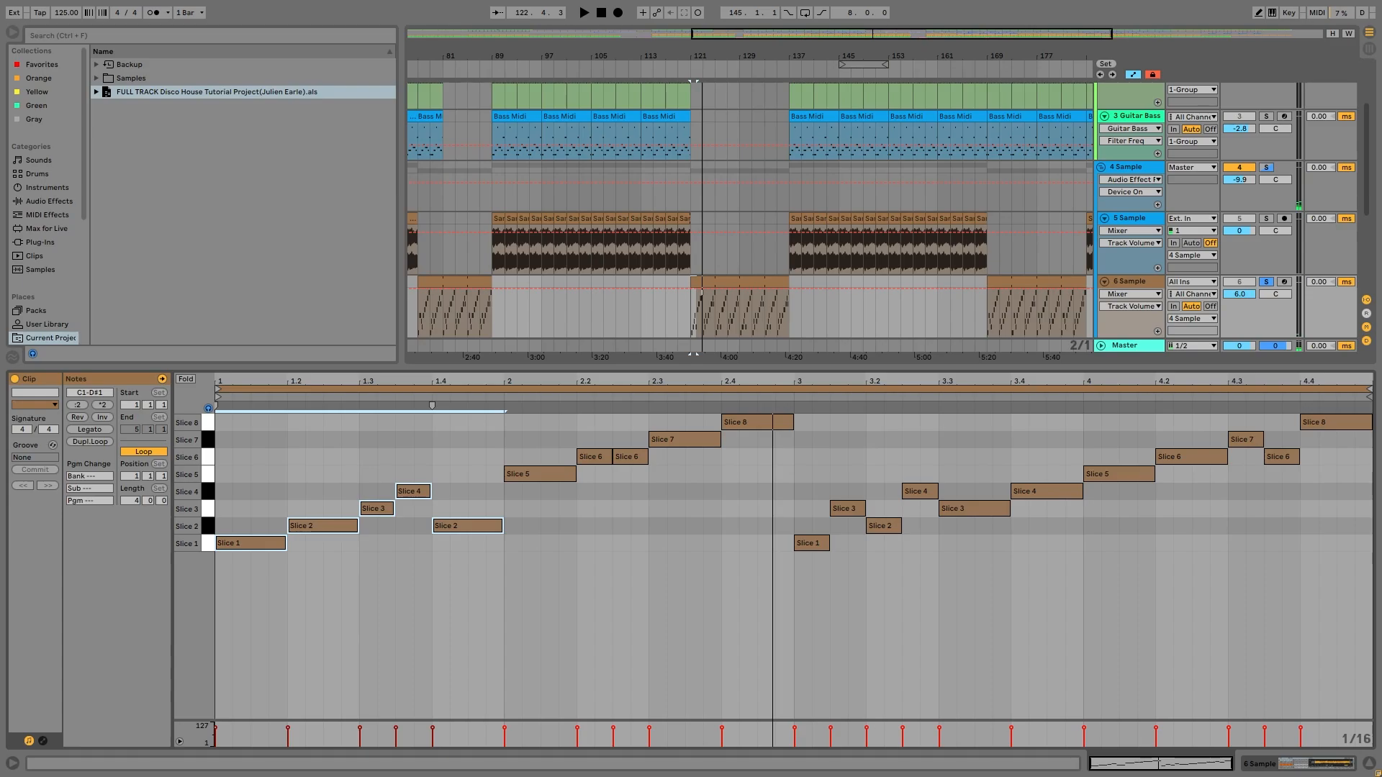
Step: Clear all notes from the 6 Sample clip at bar 121
{"action": "left_click", "coordinate": [681, 494]}
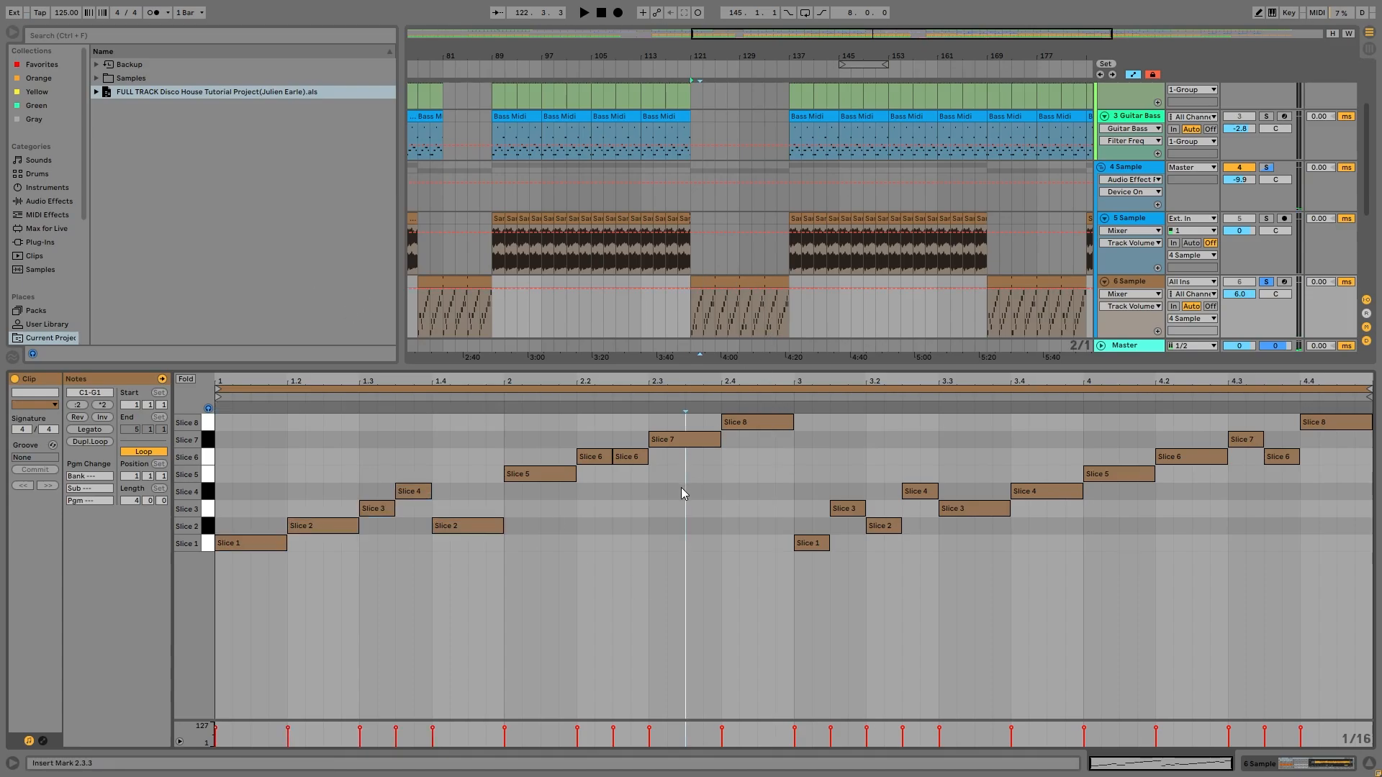
{"action": "key", "text": "ctrl+a"}
{"action": "key", "text": "Delete"}
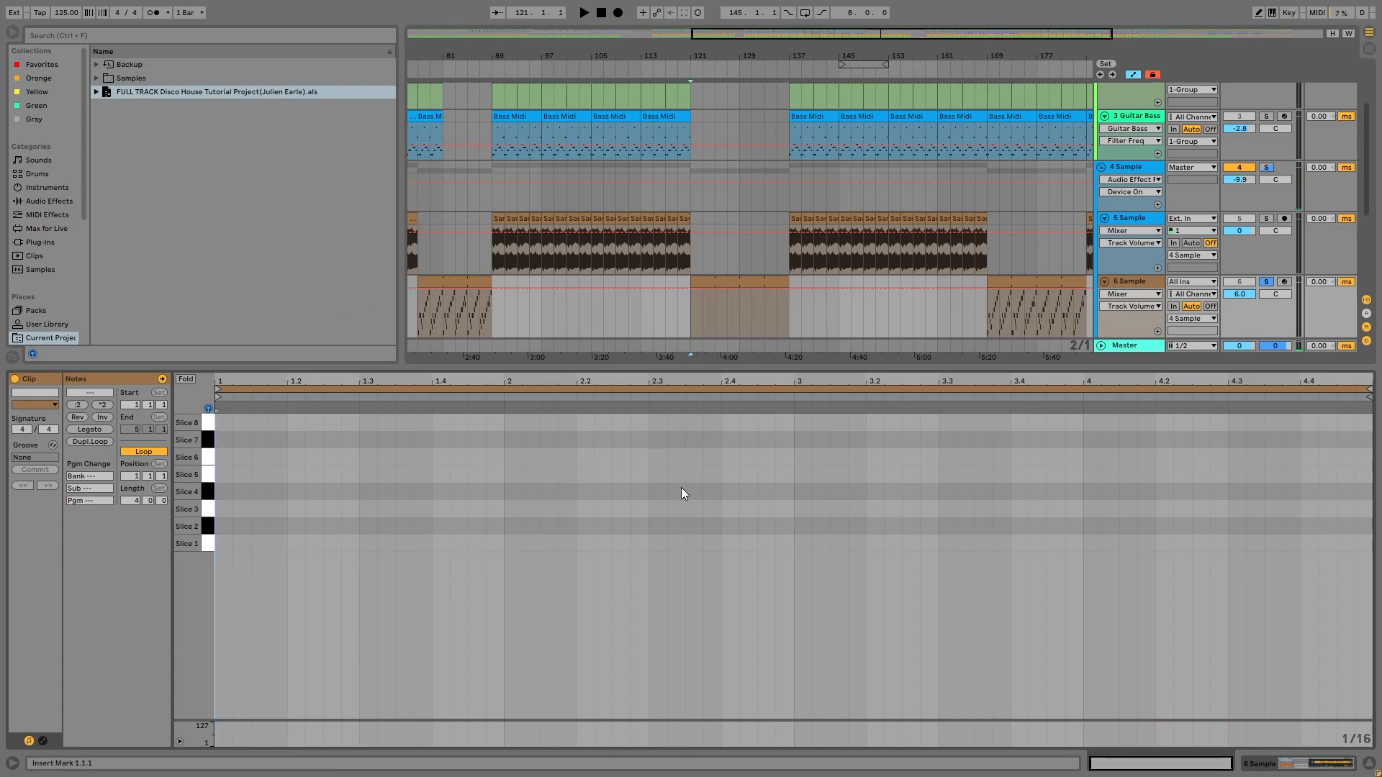
Step: Start a new pattern with Slice 1 on beat 1, an eighth-note Slice 3 at 1.2.3 and an eighth-note Slice 5 at 1.3
{"action": "double_click", "coordinate": [228, 547]}
{"action": "key", "text": "ctrl+d"}
{"action": "key", "text": "Right"}
{"action": "key", "text": "Up"}
{"action": "key", "text": "Up"}
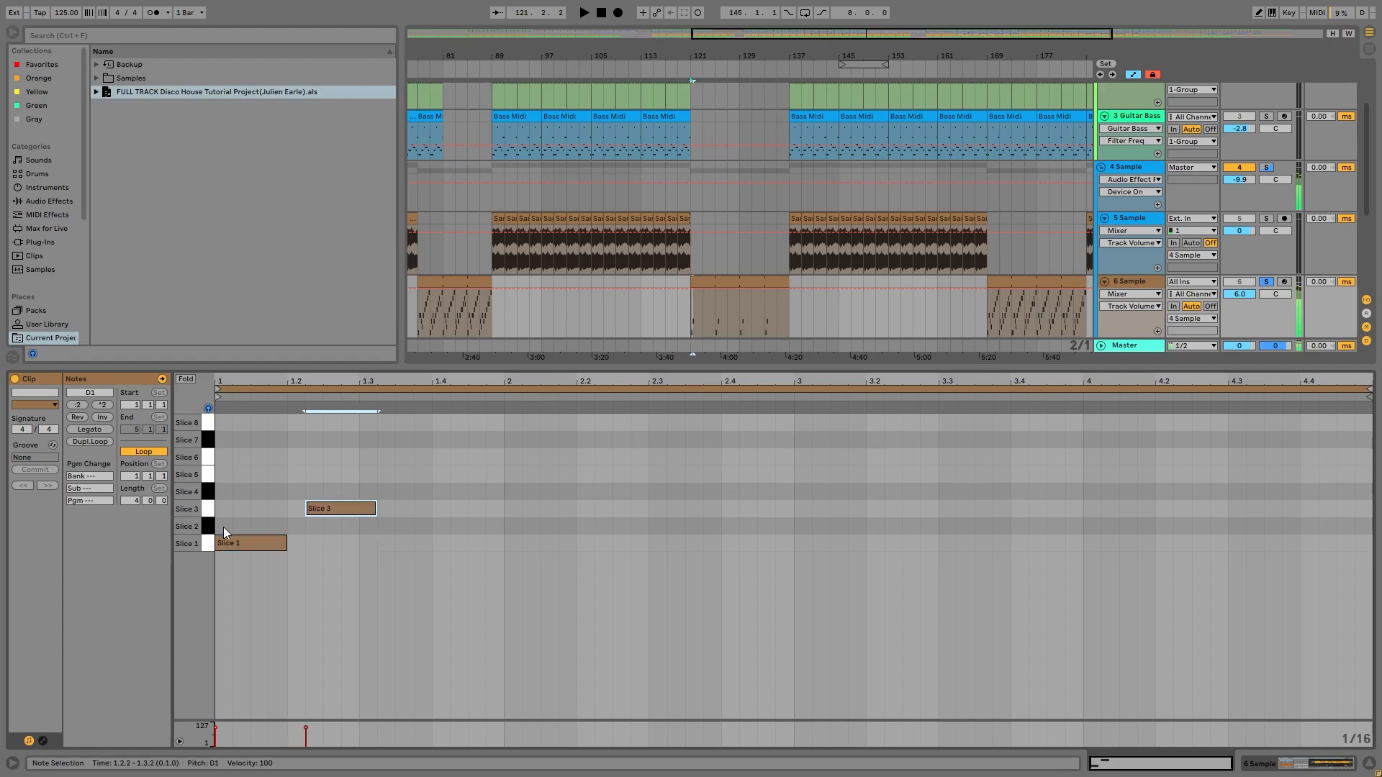
{"action": "key", "text": "Right"}
{"action": "key", "text": "shift+Left"}
{"action": "key", "text": "shift+Left"}
{"action": "key", "text": "ctrl+d"}
{"action": "key", "text": "Up"}
{"action": "key", "text": "Up"}
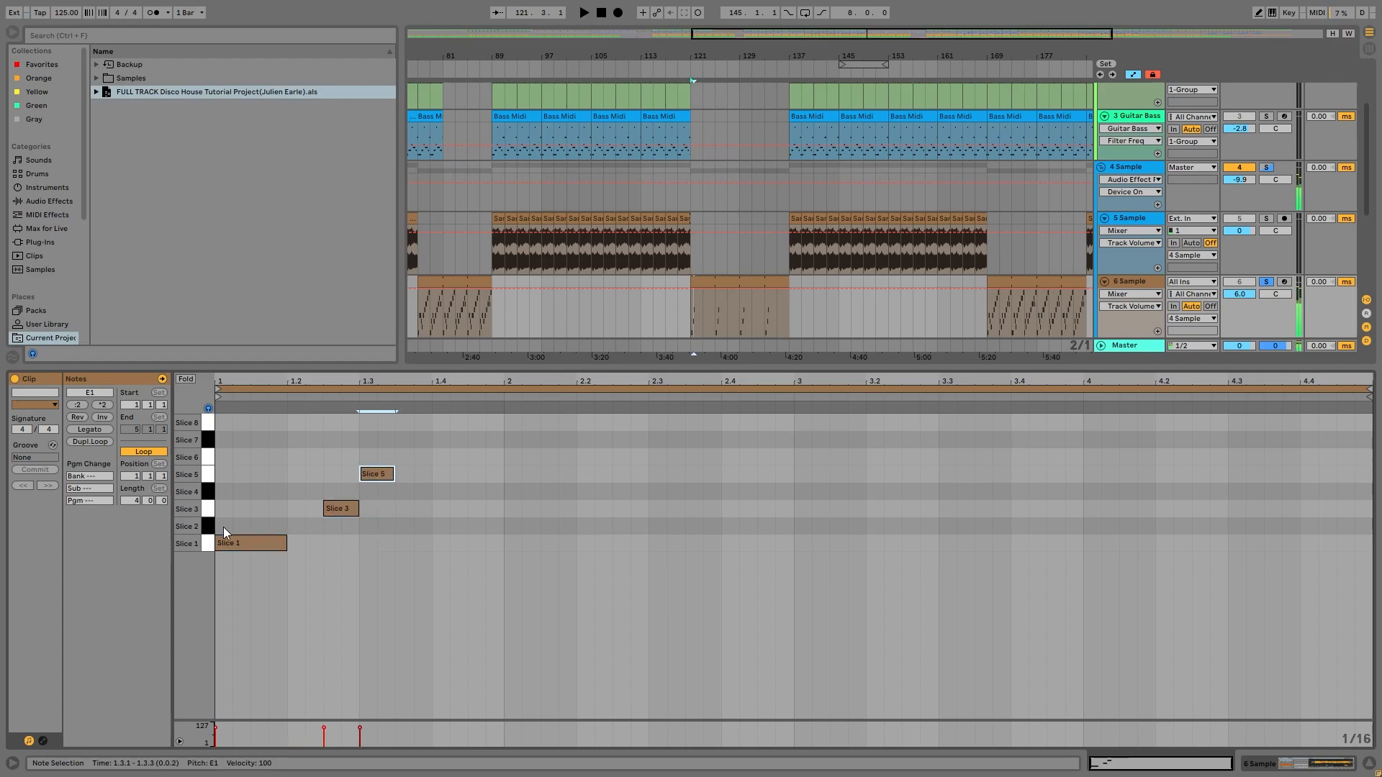
Step: Lengthen Slice 5 to one beat, continue with Slice 5, two Slice 6 notes, Slice 7 and Slice 8 up to bar 3, and play the pattern
{"action": "key", "text": "shift+Right"}
{"action": "key", "text": "shift+Right"}
{"action": "key", "text": "ctrl+d"}
{"action": "key", "text": "ctrl+d"}
{"action": "key", "text": "Up"}
{"action": "key", "text": "ctrl+d"}
{"action": "key", "text": "ctrl+d"}
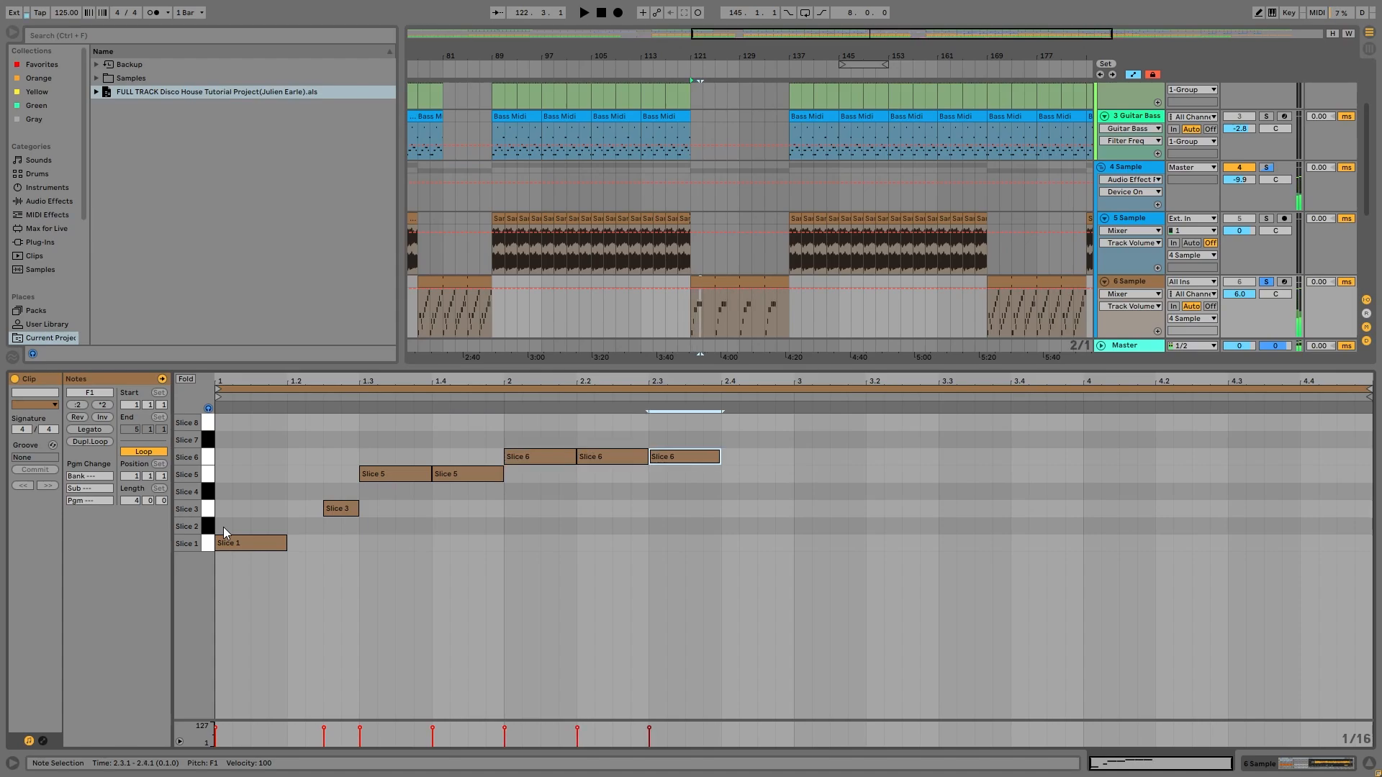
{"action": "key", "text": "Up"}
{"action": "key", "text": "ctrl+d"}
{"action": "key", "text": "Up"}
{"action": "key", "text": "space"}
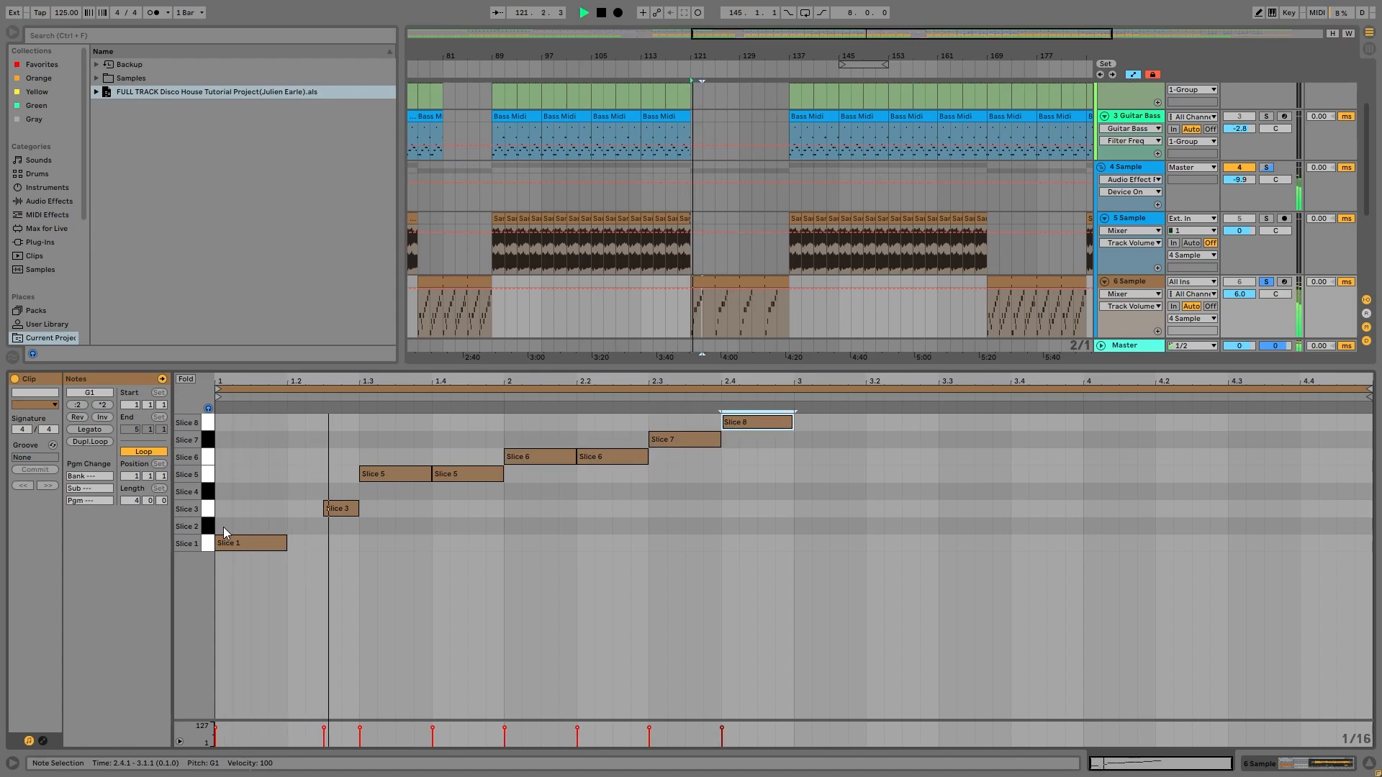
{"action": "left_click", "coordinate": [987, 323]}
{"action": "key", "text": "space"}
Step: Select the 6 Sample clip at bar 169 and play it soloed
{"action": "left_click_drag", "start_coordinate": [987, 321], "coordinate": [708, 285]}
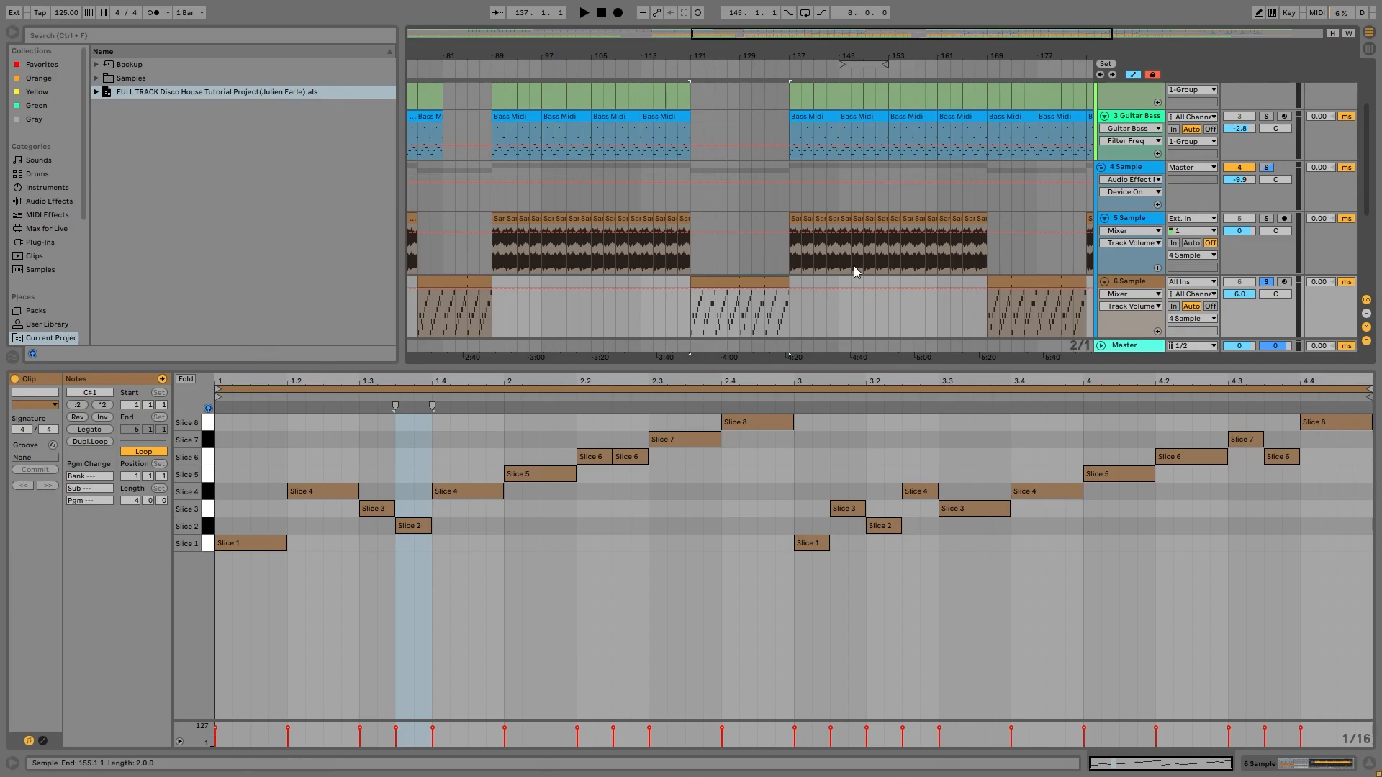
{"action": "left_click", "coordinate": [1055, 280]}
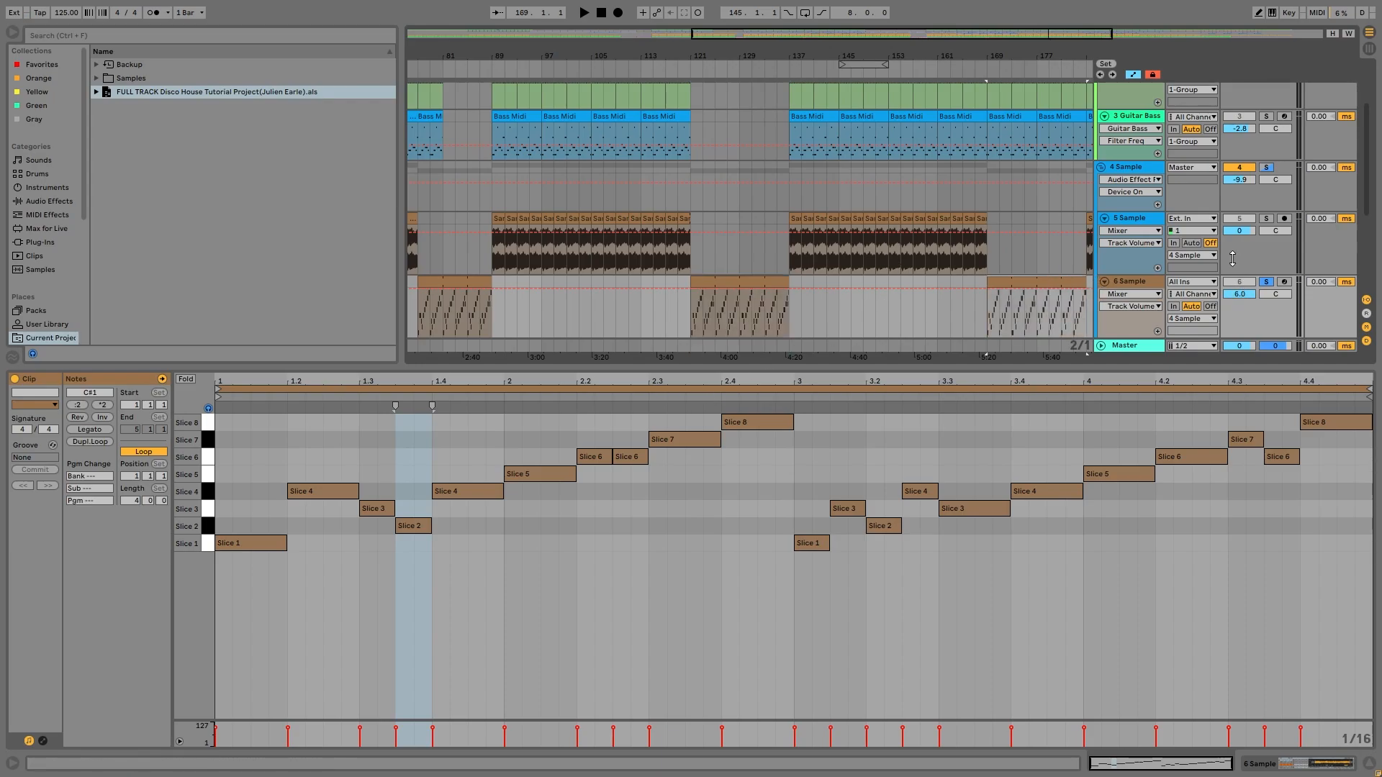
{"action": "key", "text": "space"}
{"action": "key", "text": "space"}
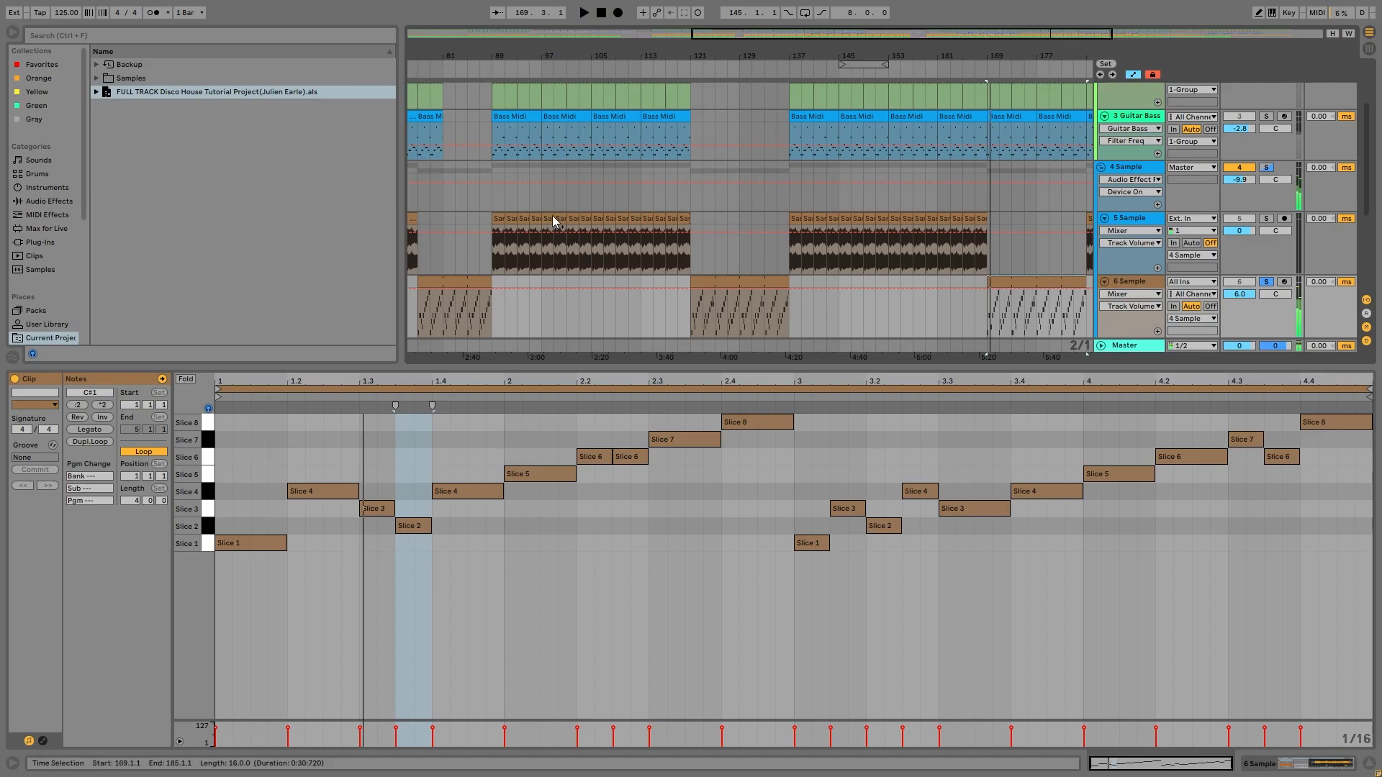
Step: Add Guitar Bass to the solo, play it with 6 Sample from bar 169, and check the devices on 5 Sample and 6 Sample
{"action": "left_click", "coordinate": [1266, 115], "text": "ctrl"}
{"action": "key", "text": "space"}
{"action": "double_click", "coordinate": [1120, 279]}
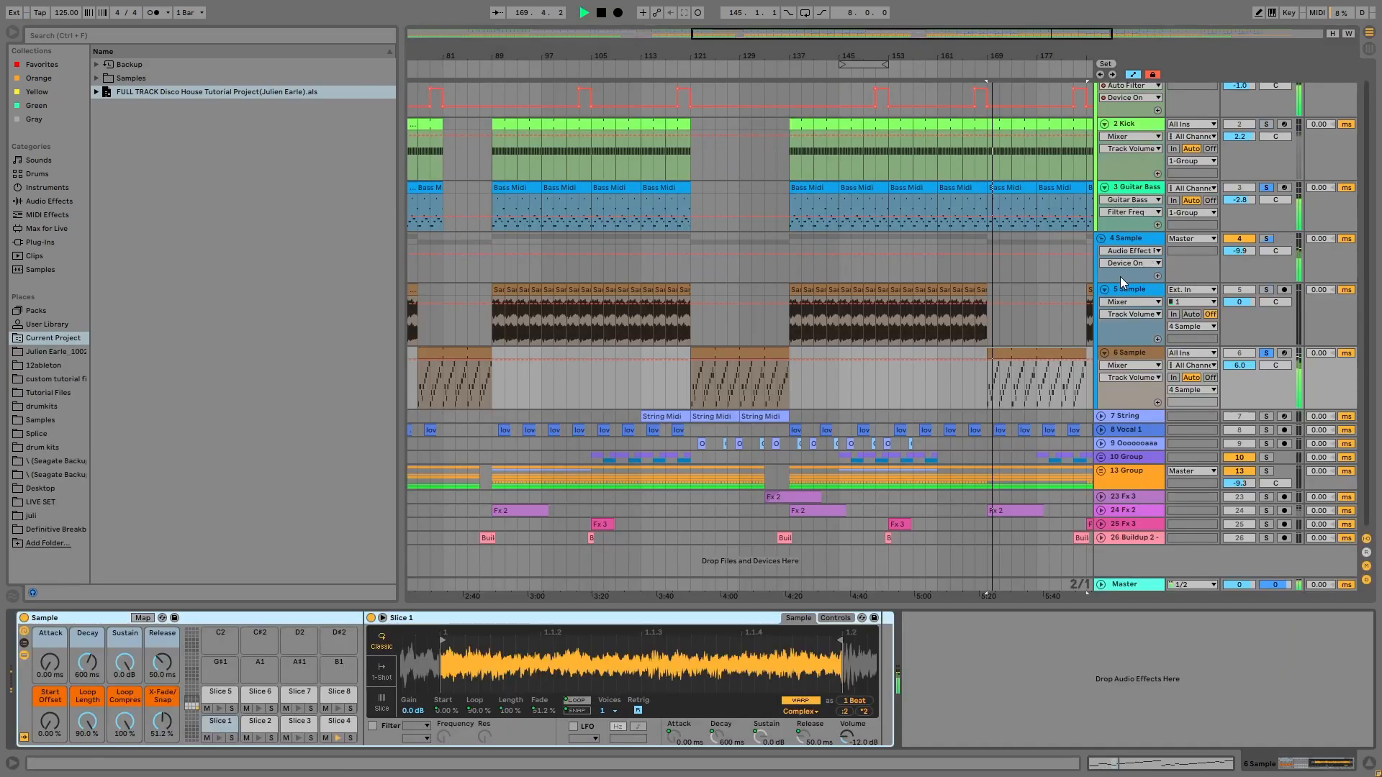
{"action": "key", "text": "space"}
{"action": "left_click", "coordinate": [1133, 288]}
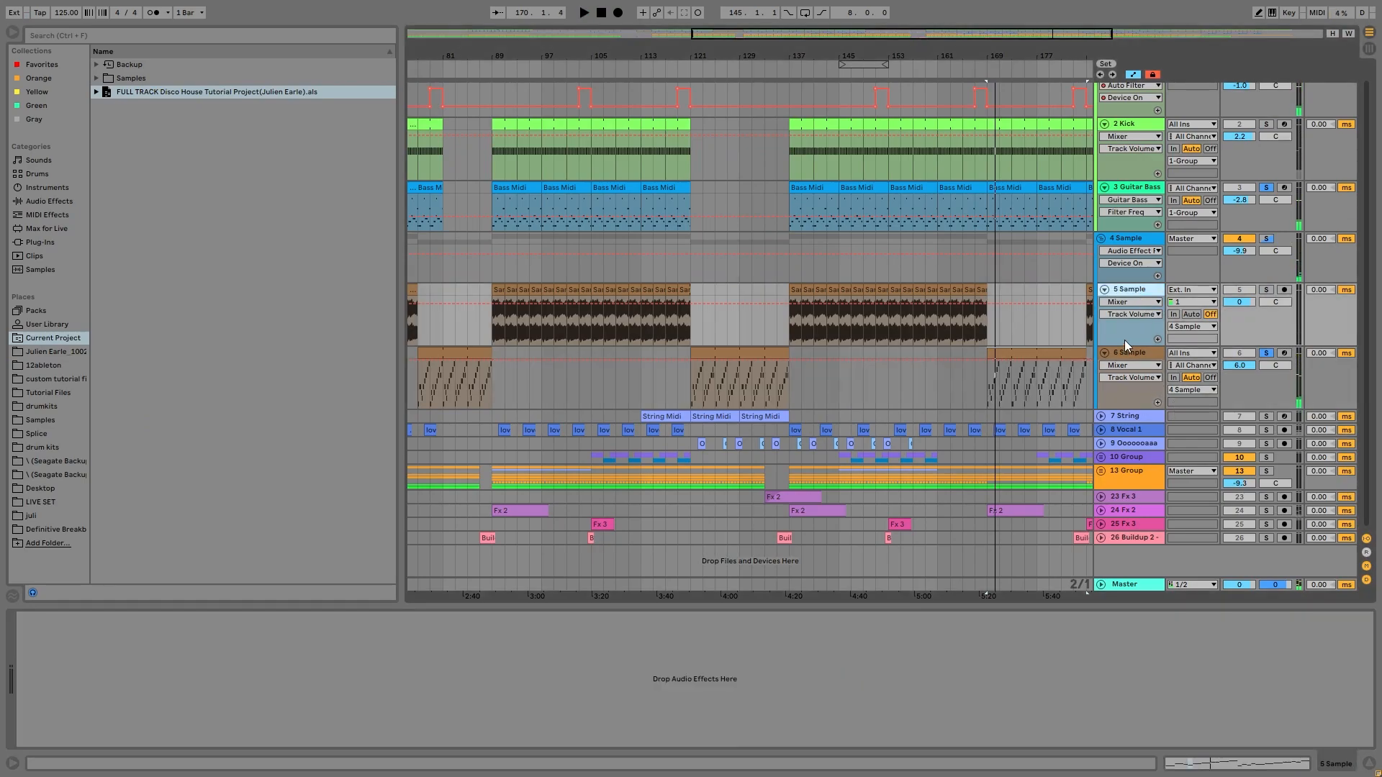
{"action": "left_click", "coordinate": [1141, 352]}
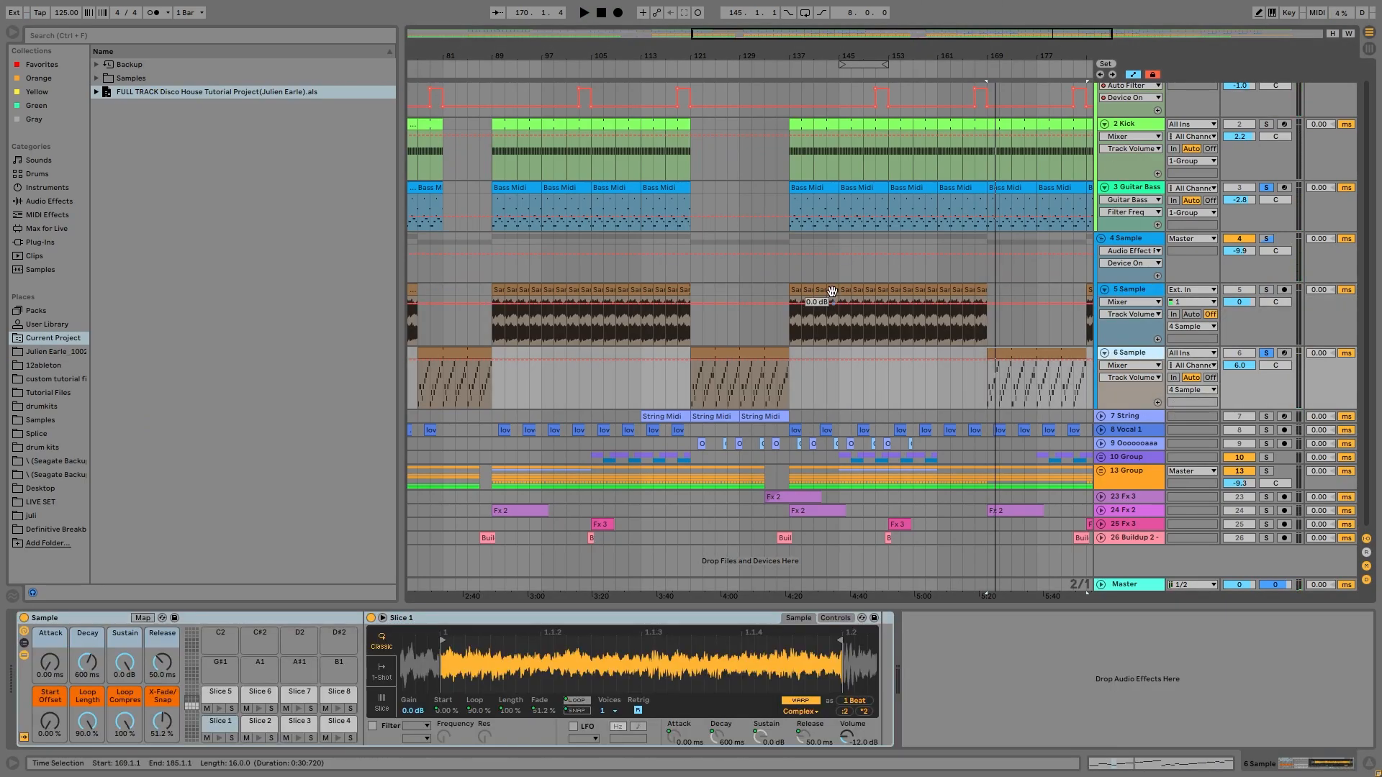
Step: Solo only the 4 Sample group, play it from bar 139 and follow its device chain from Drum Buss to the Reverb
{"action": "left_click", "coordinate": [805, 326]}
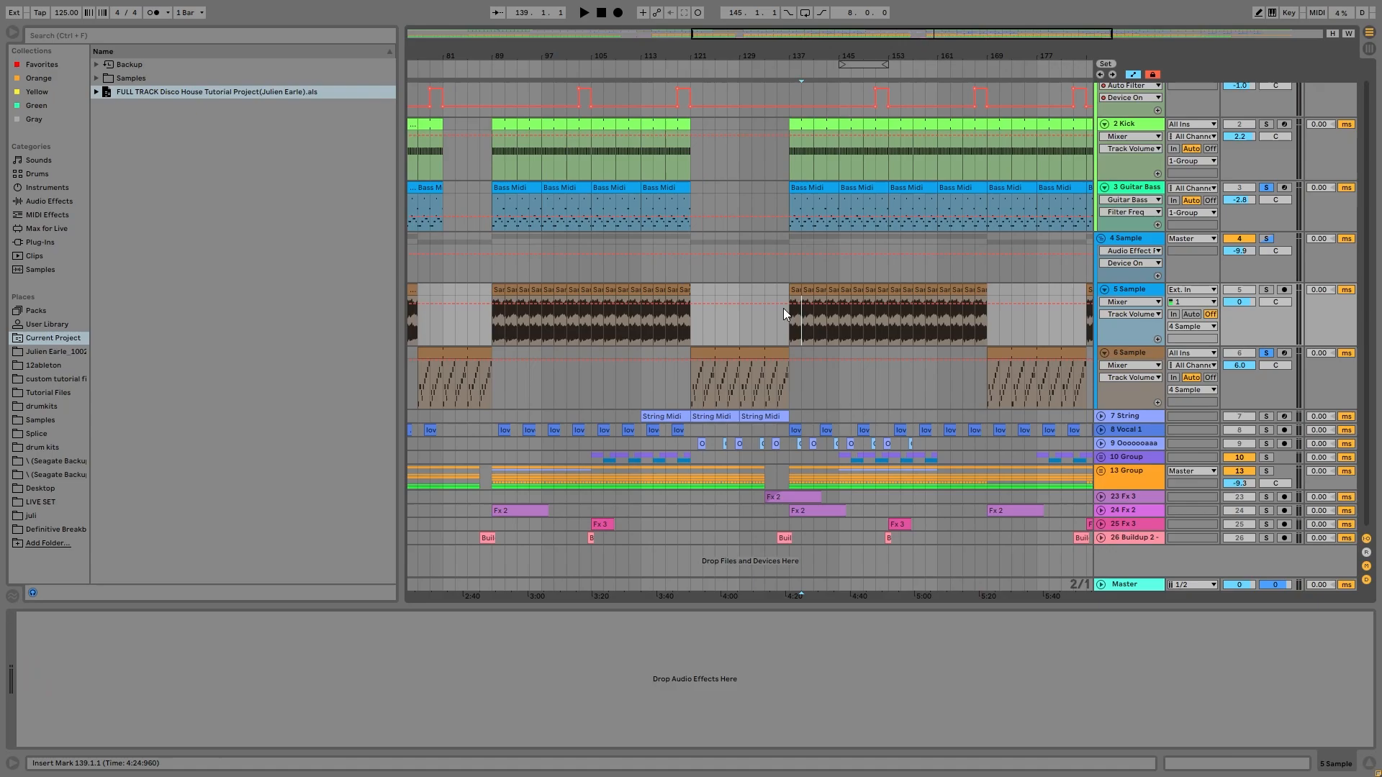
{"action": "left_click", "coordinate": [1100, 251]}
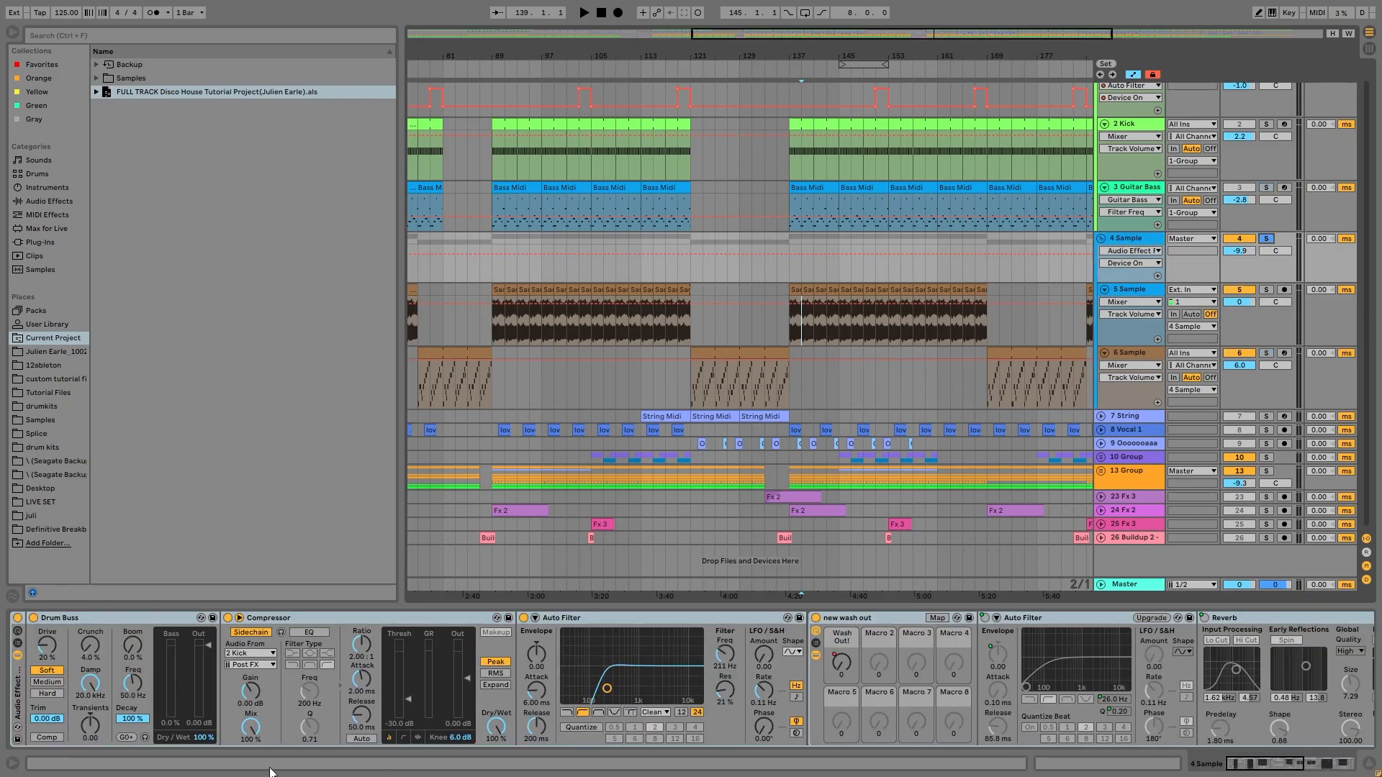
{"action": "left_click", "coordinate": [1241, 764]}
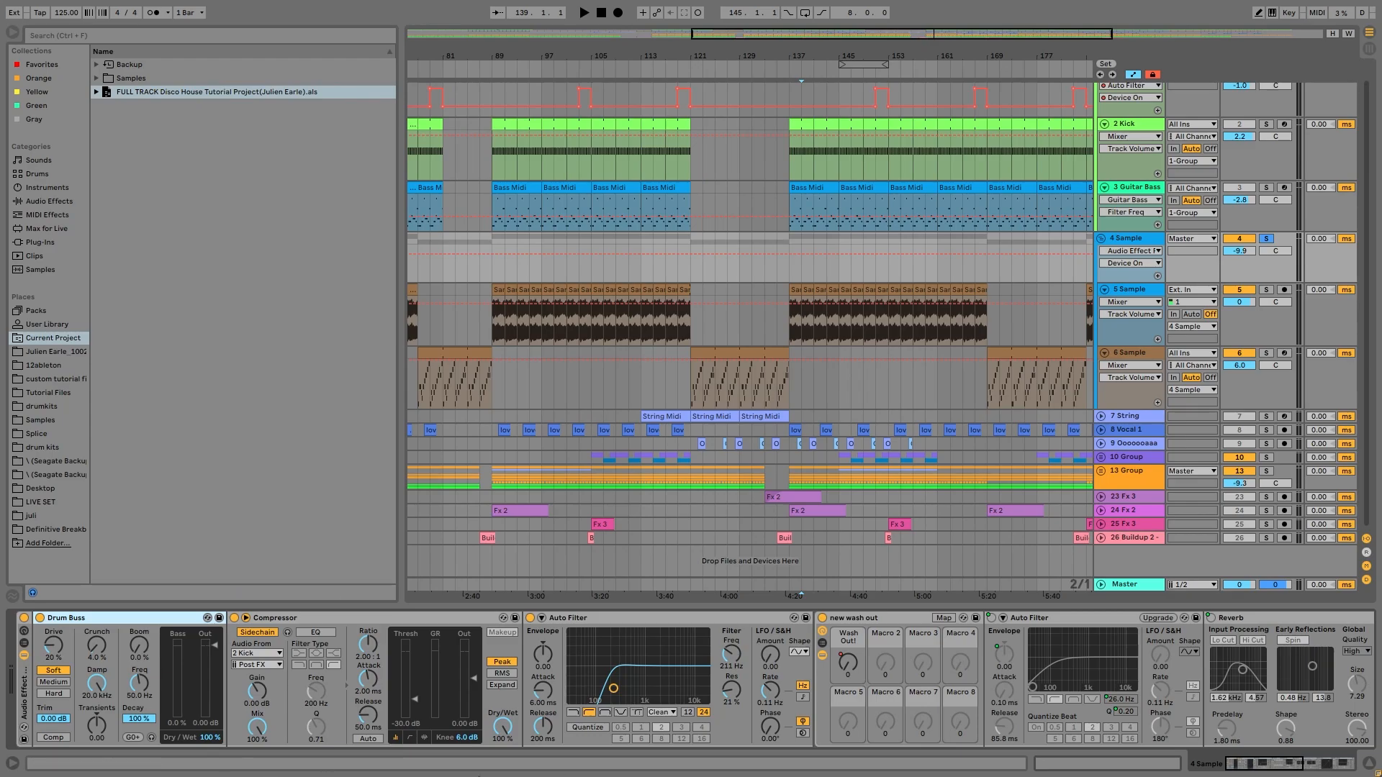
{"action": "key", "text": "space"}
{"action": "scroll", "coordinate": [364, 659], "scroll_direction": "right", "scroll_amount": 5}
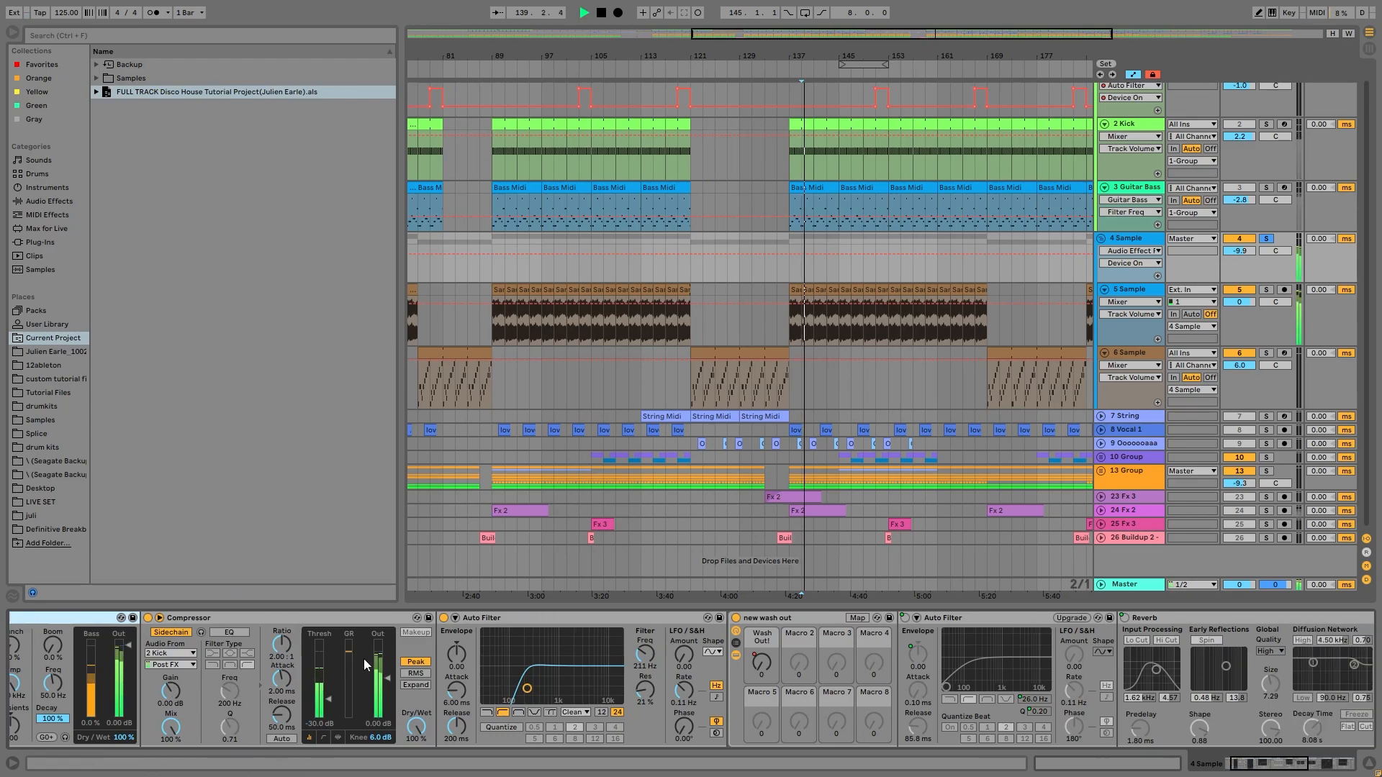
{"action": "key", "text": "space"}
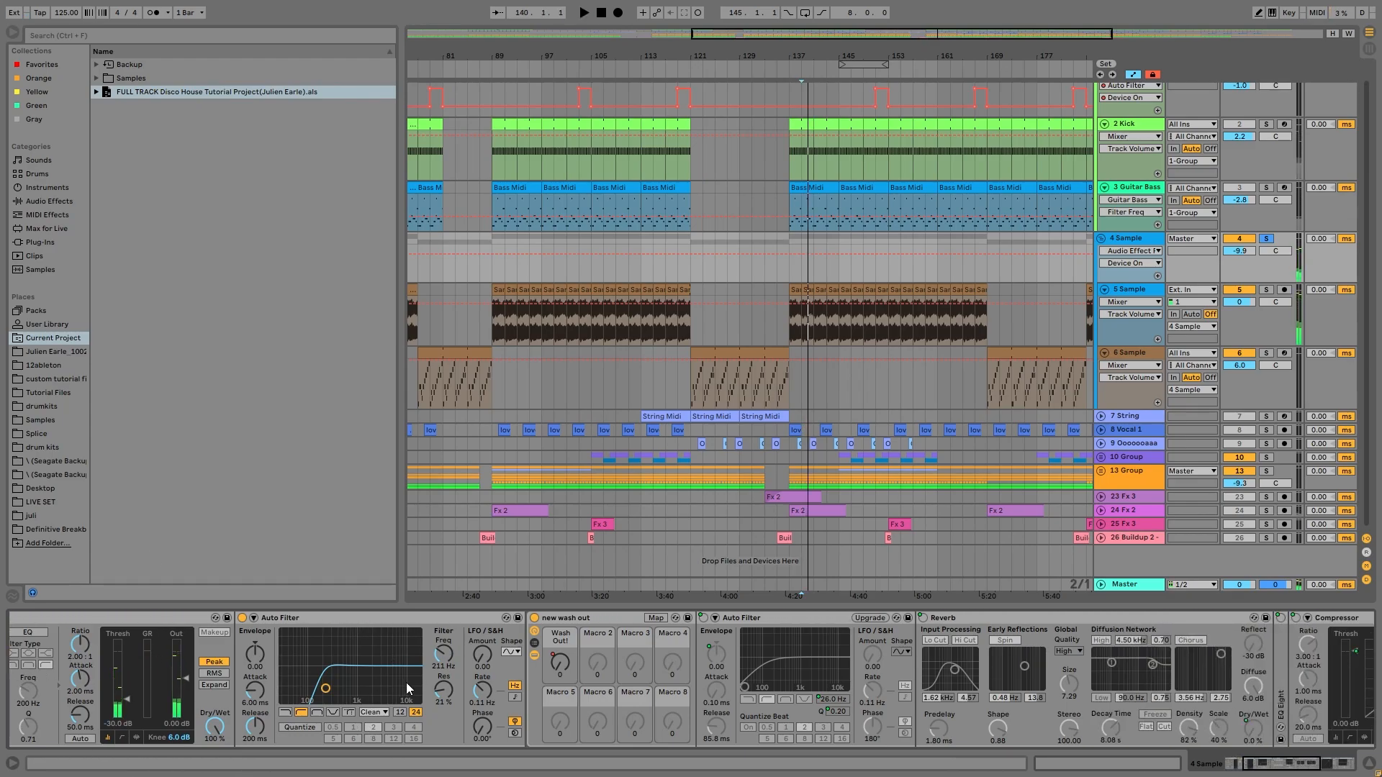
Step: Show the new wash out rack's Wash Out! macro automation on the 4 Sample group and play the rise from bar 133
{"action": "scroll", "coordinate": [324, 666], "scroll_direction": "right", "scroll_amount": 3}
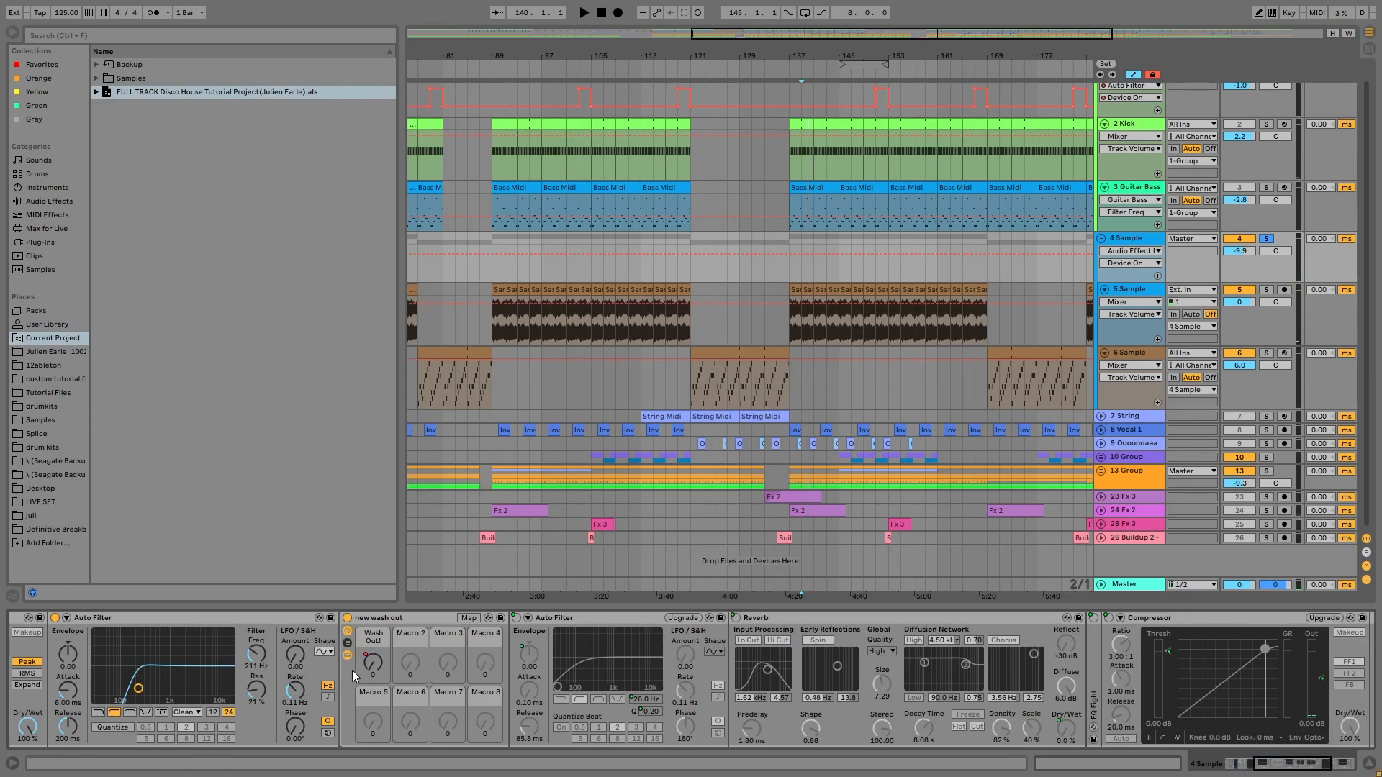
{"action": "left_click", "coordinate": [374, 672]}
{"action": "left_click_drag", "start_coordinate": [775, 59], "coordinate": [781, 36]}
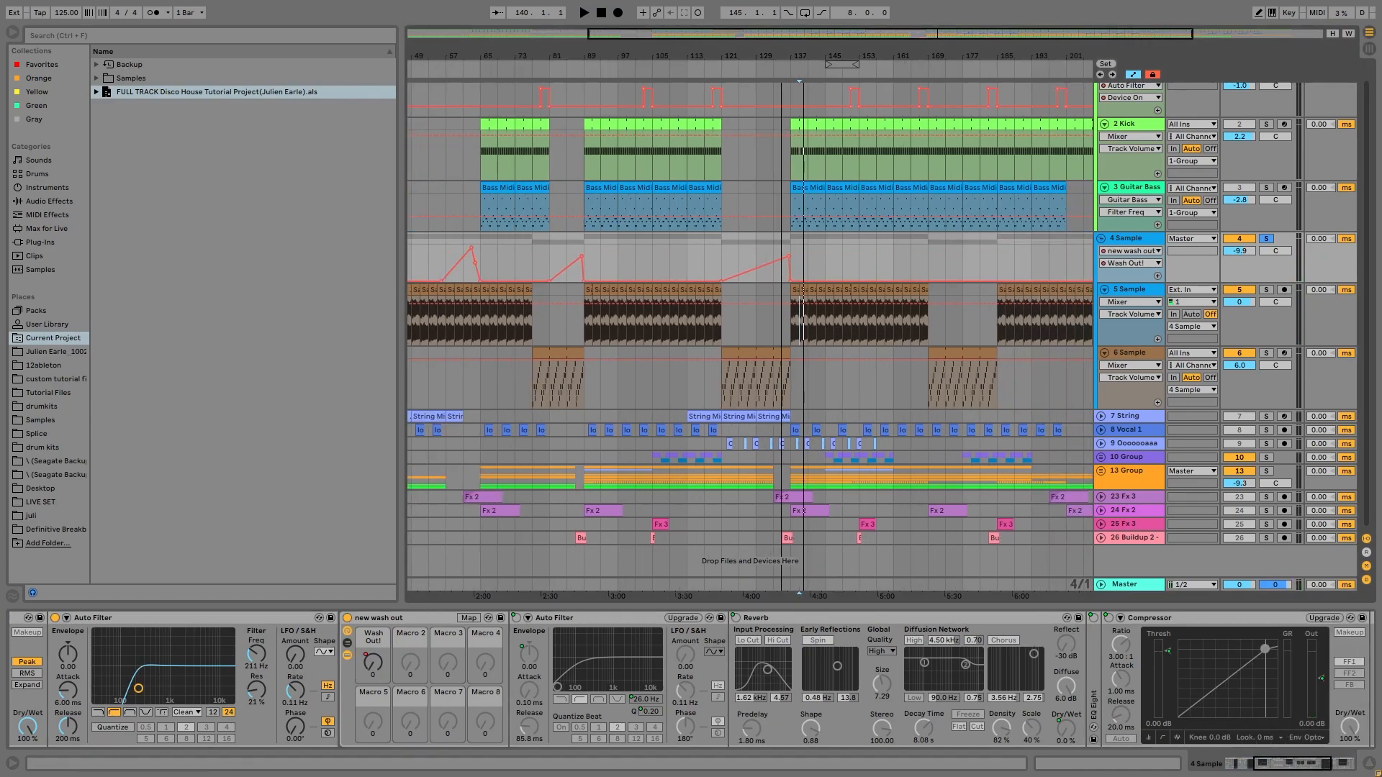
{"action": "left_click", "coordinate": [775, 244]}
{"action": "key", "text": "space"}
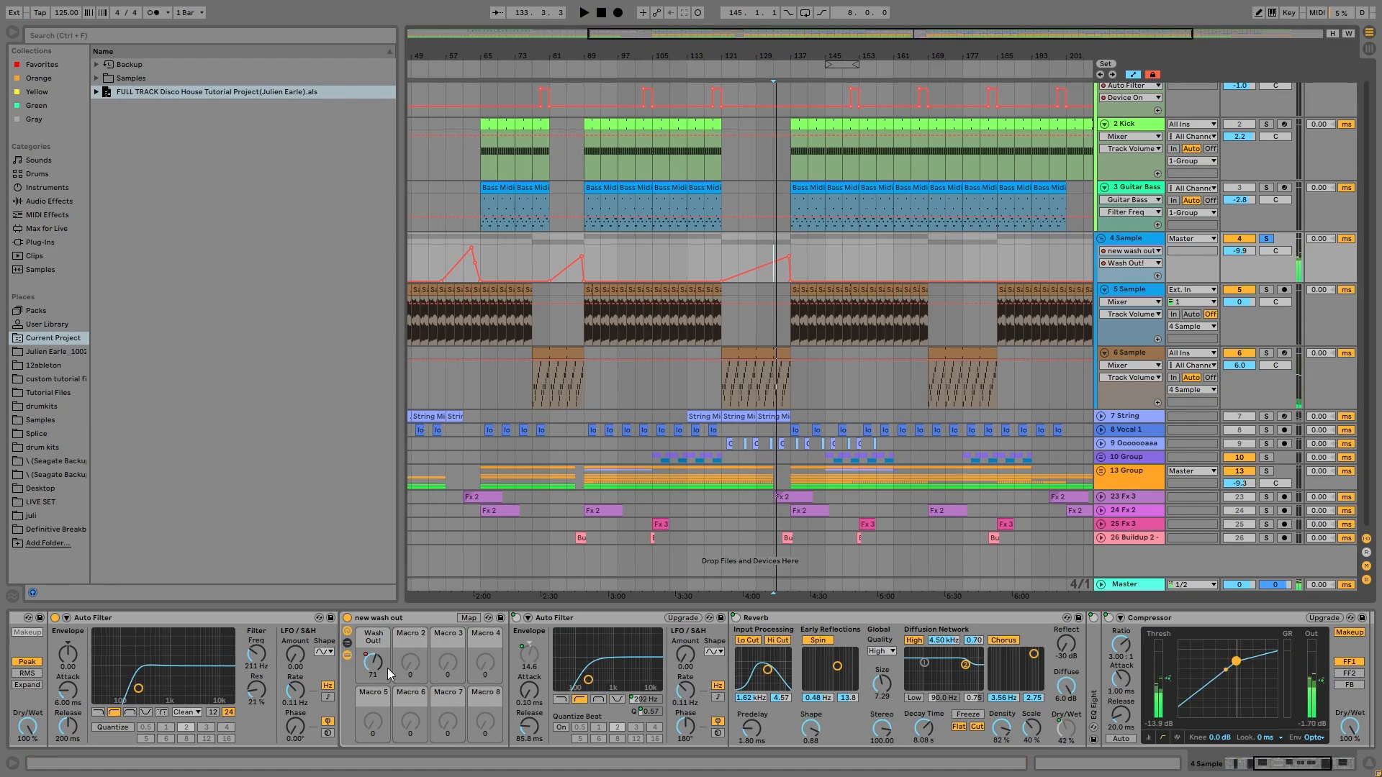
Step: Play the group through its Compressor and last Auto Filter, and show that filter's Frequency automation across the whole song
{"action": "scroll", "coordinate": [610, 661], "scroll_direction": "right", "scroll_amount": 5}
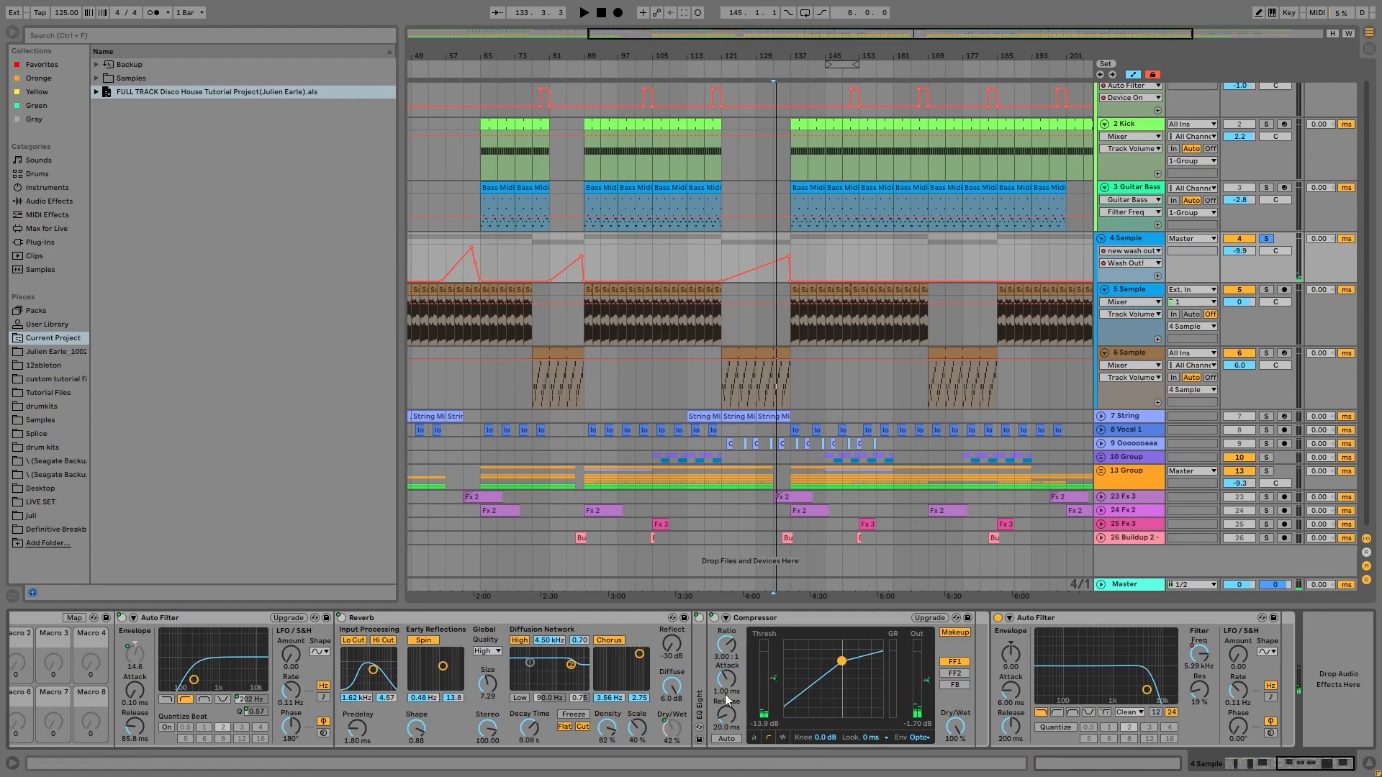
{"action": "key", "text": "space"}
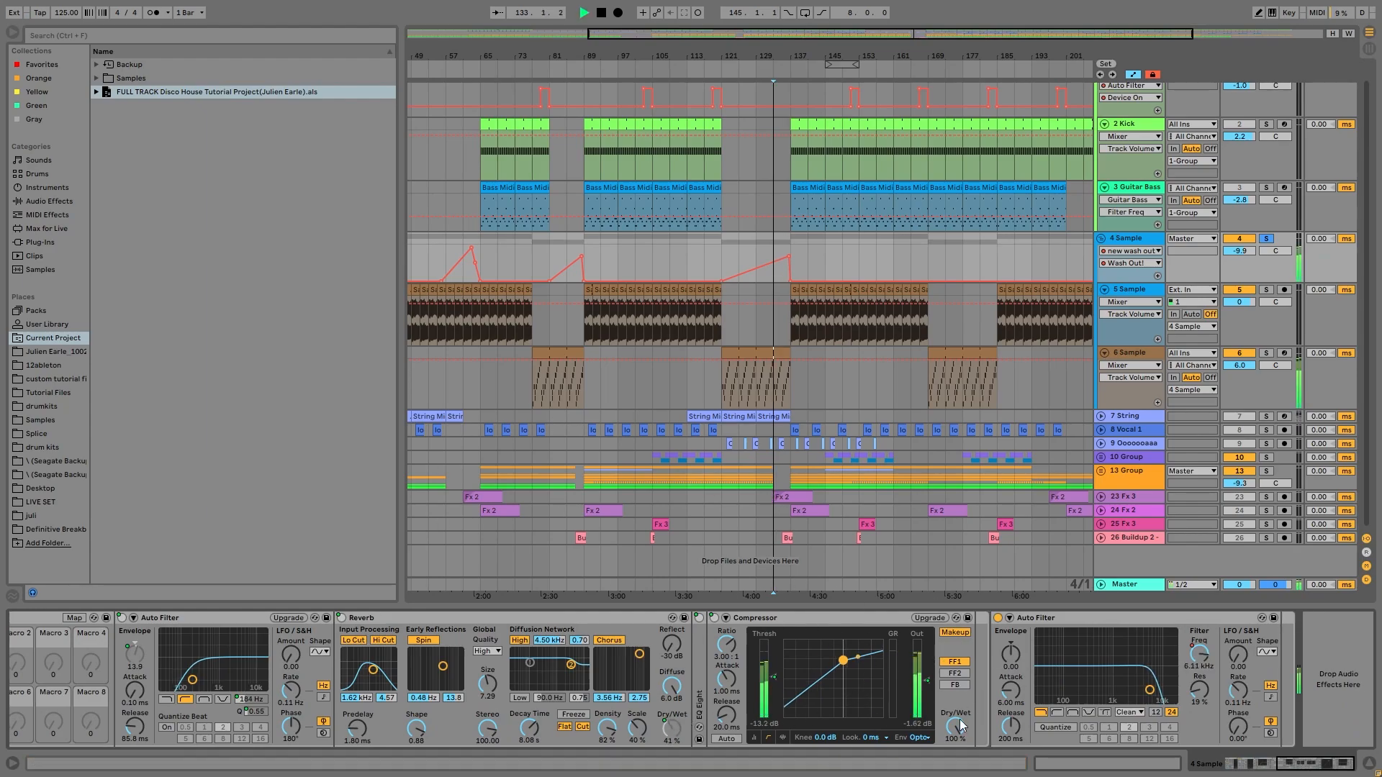
{"action": "key", "text": "space"}
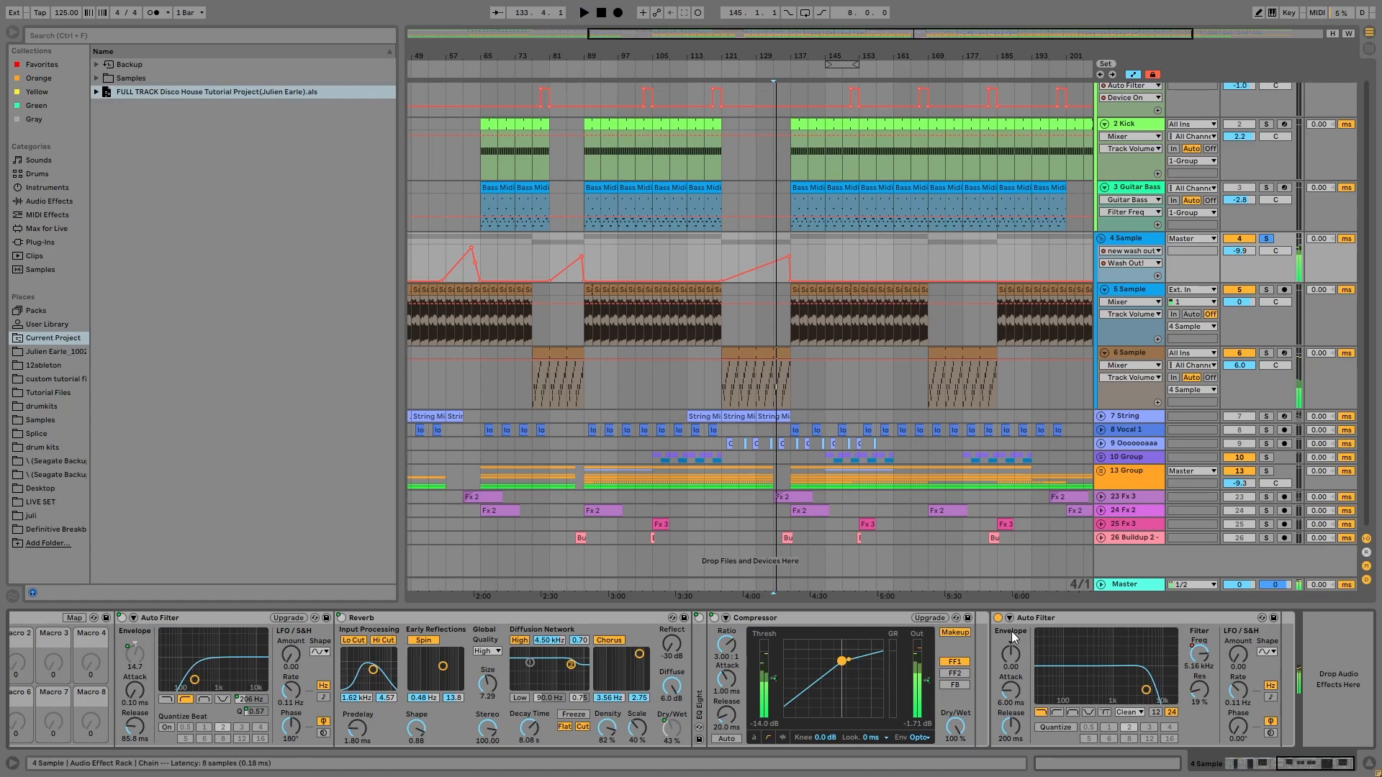
{"action": "left_click", "coordinate": [1199, 655]}
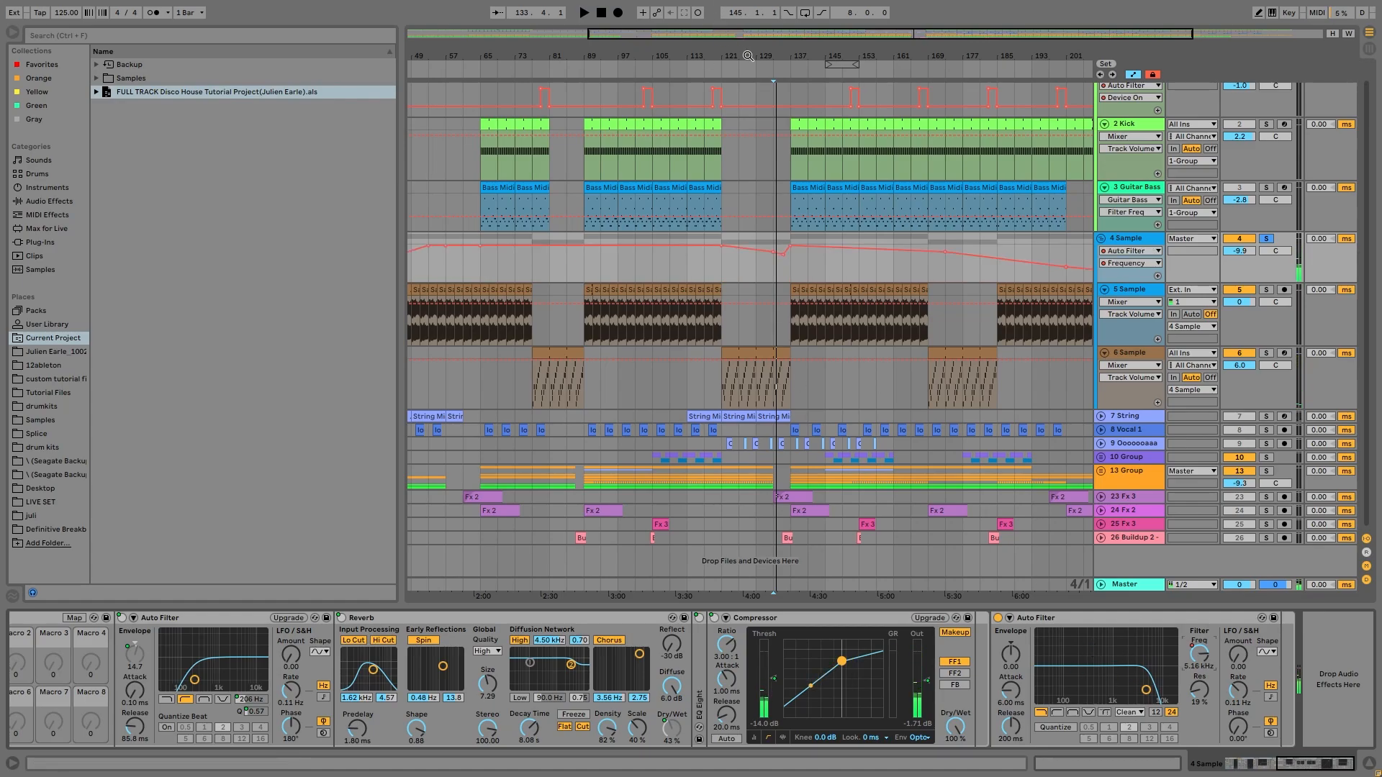
{"action": "left_click_drag", "start_coordinate": [749, 55], "coordinate": [768, 55]}
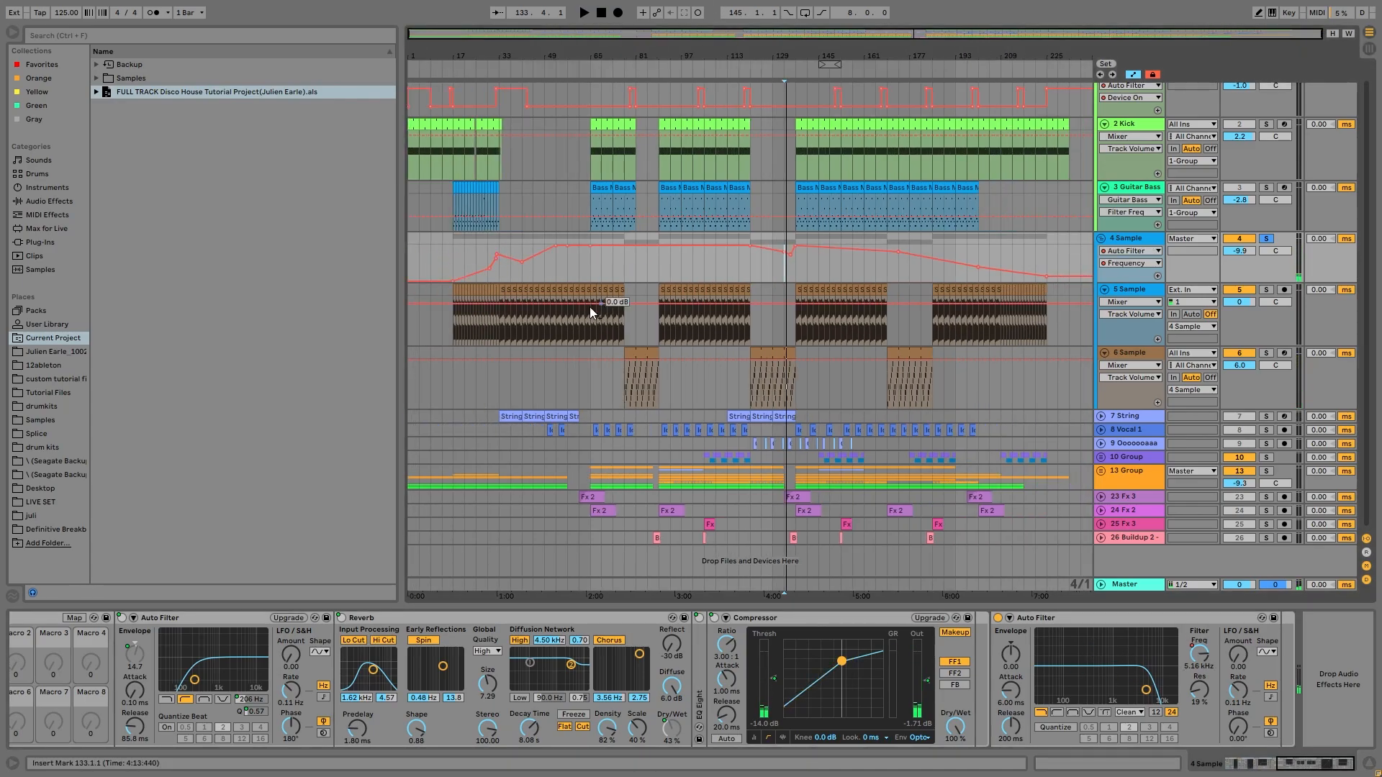
Step: Solo and unfold the 7 String track, and play it from bar 121
{"action": "left_click", "coordinate": [1267, 416]}
{"action": "left_click", "coordinate": [1101, 417]}
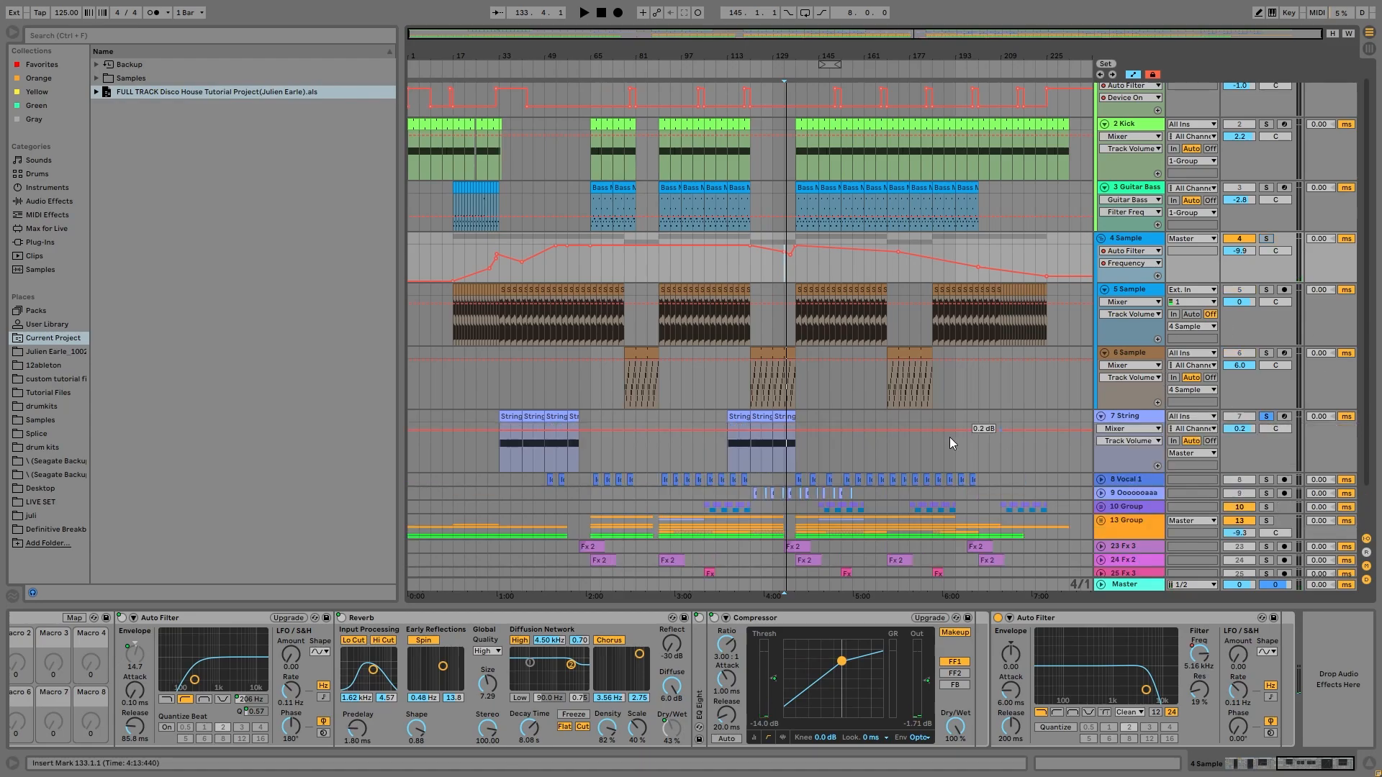
{"action": "left_click", "coordinate": [751, 455]}
{"action": "key", "text": "space"}
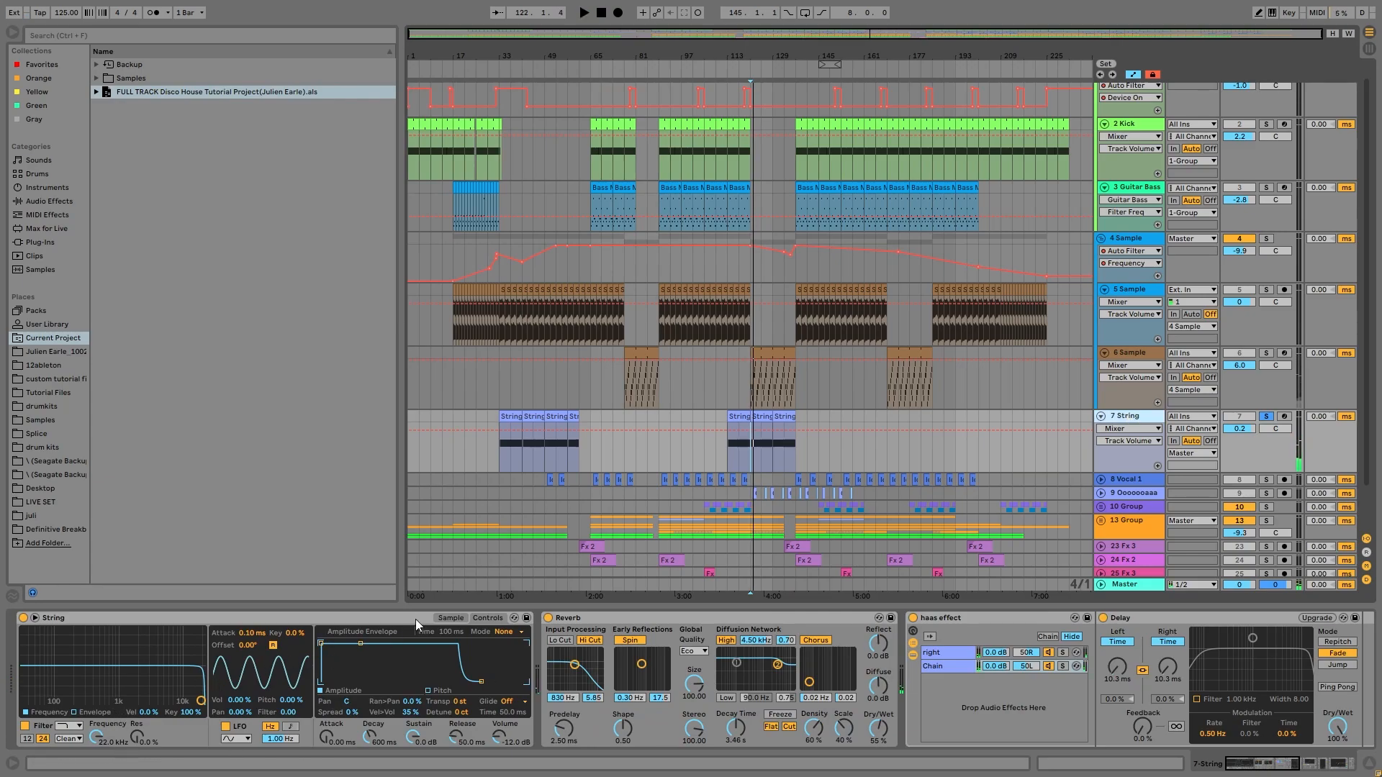
Step: Show the String instrument's sample waveform, arm the 7 String track and shift the computer keyboard octave to C4–D5
{"action": "left_click", "coordinate": [462, 620]}
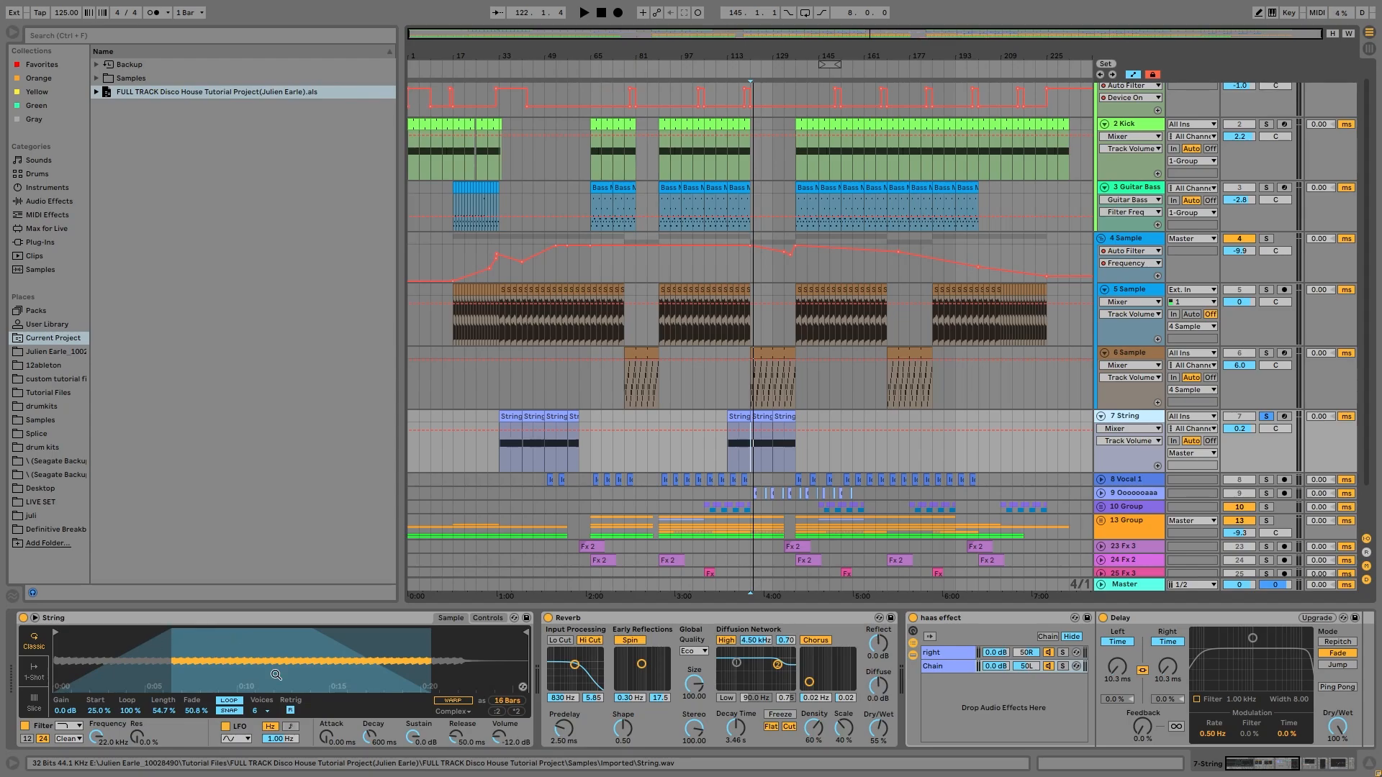
{"action": "left_click", "coordinate": [1284, 417]}
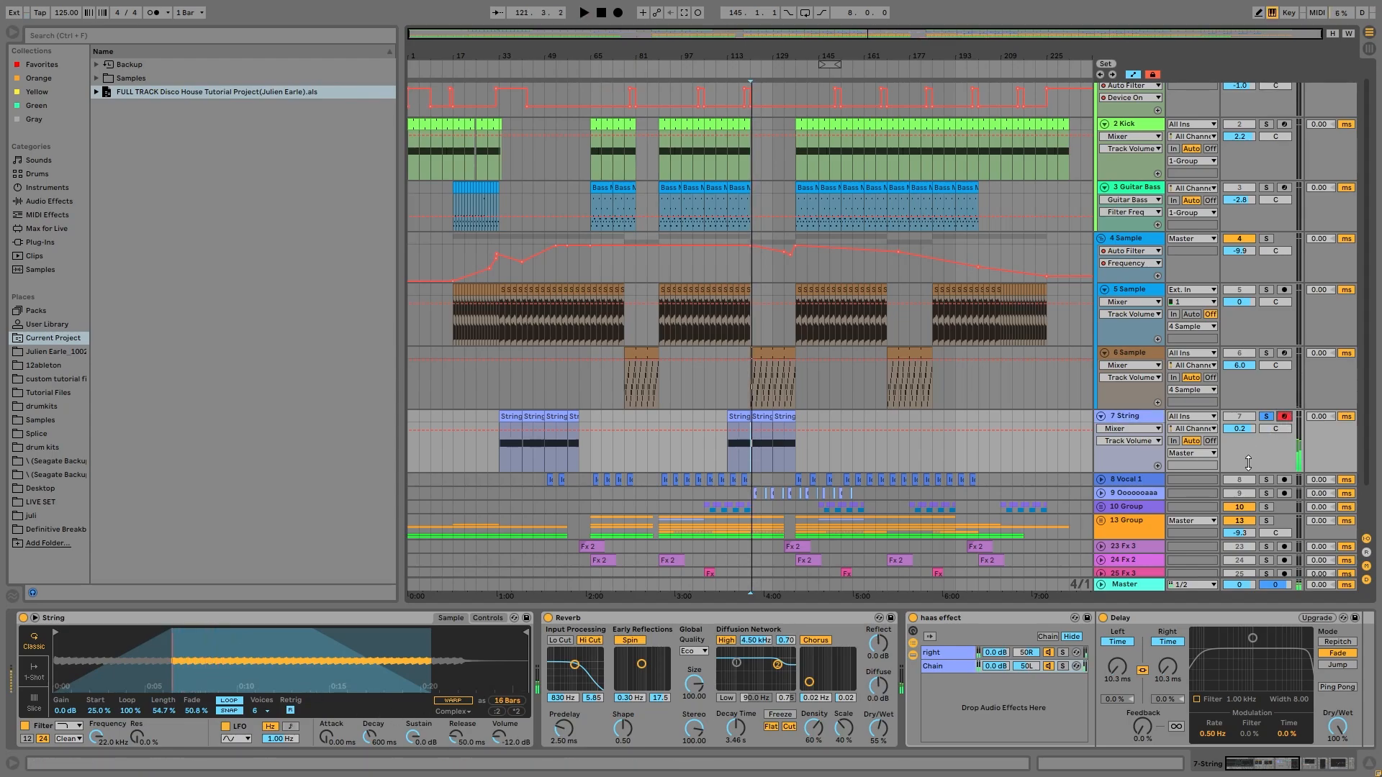
{"action": "key", "text": "x"}
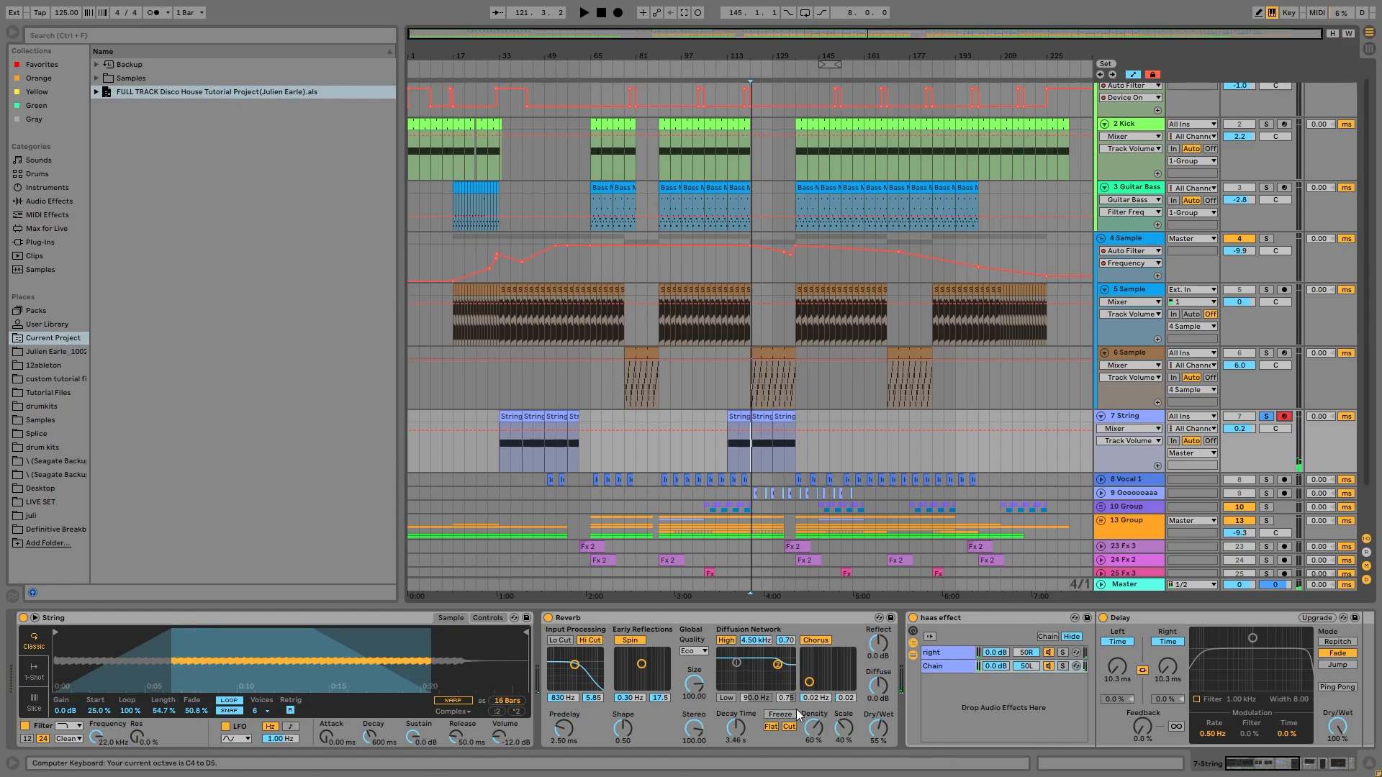
Step: Examine both chains of the haas effect rack and follow the 7 String devices through to the Utility
{"action": "scroll", "coordinate": [820, 694], "scroll_direction": "down", "scroll_amount": 5}
{"action": "scroll", "coordinate": [707, 679], "scroll_direction": "down", "scroll_amount": 5}
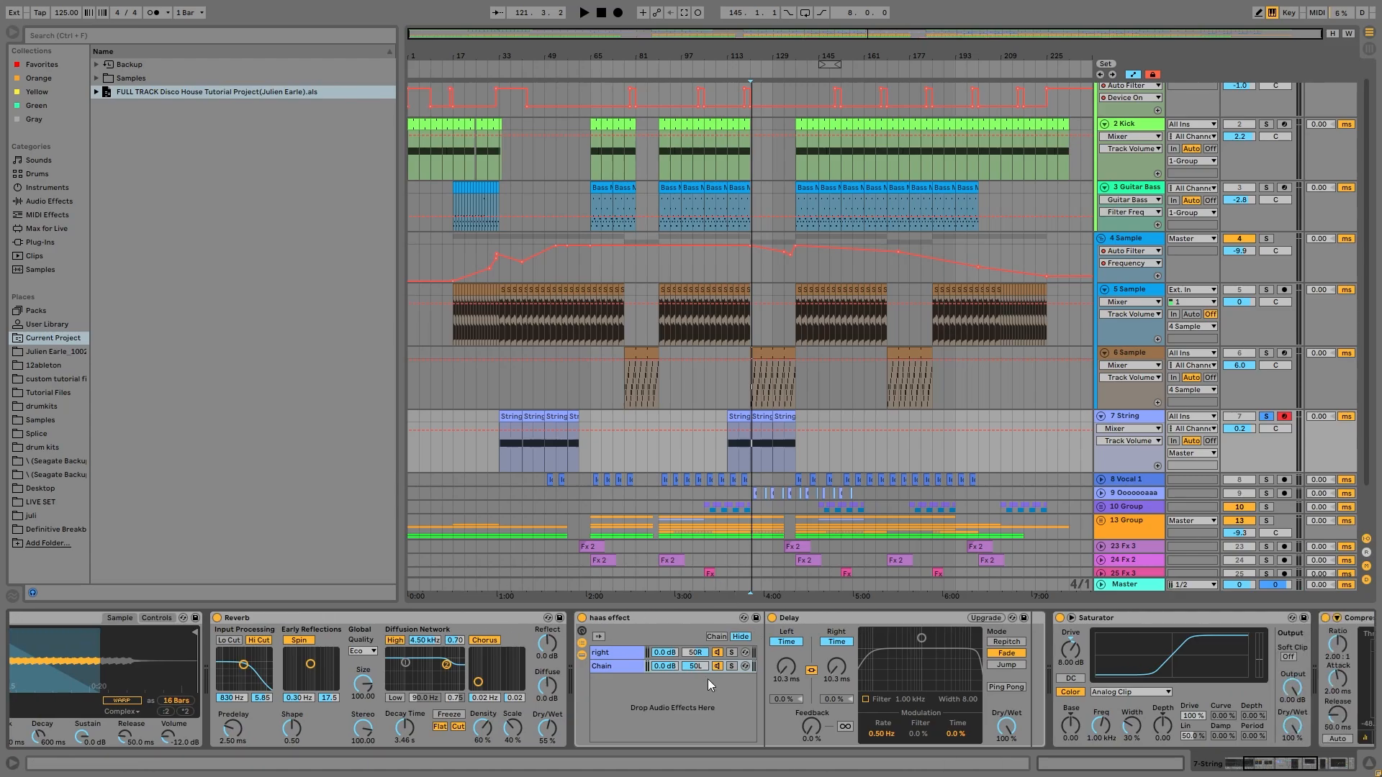
{"action": "left_click", "coordinate": [460, 653]}
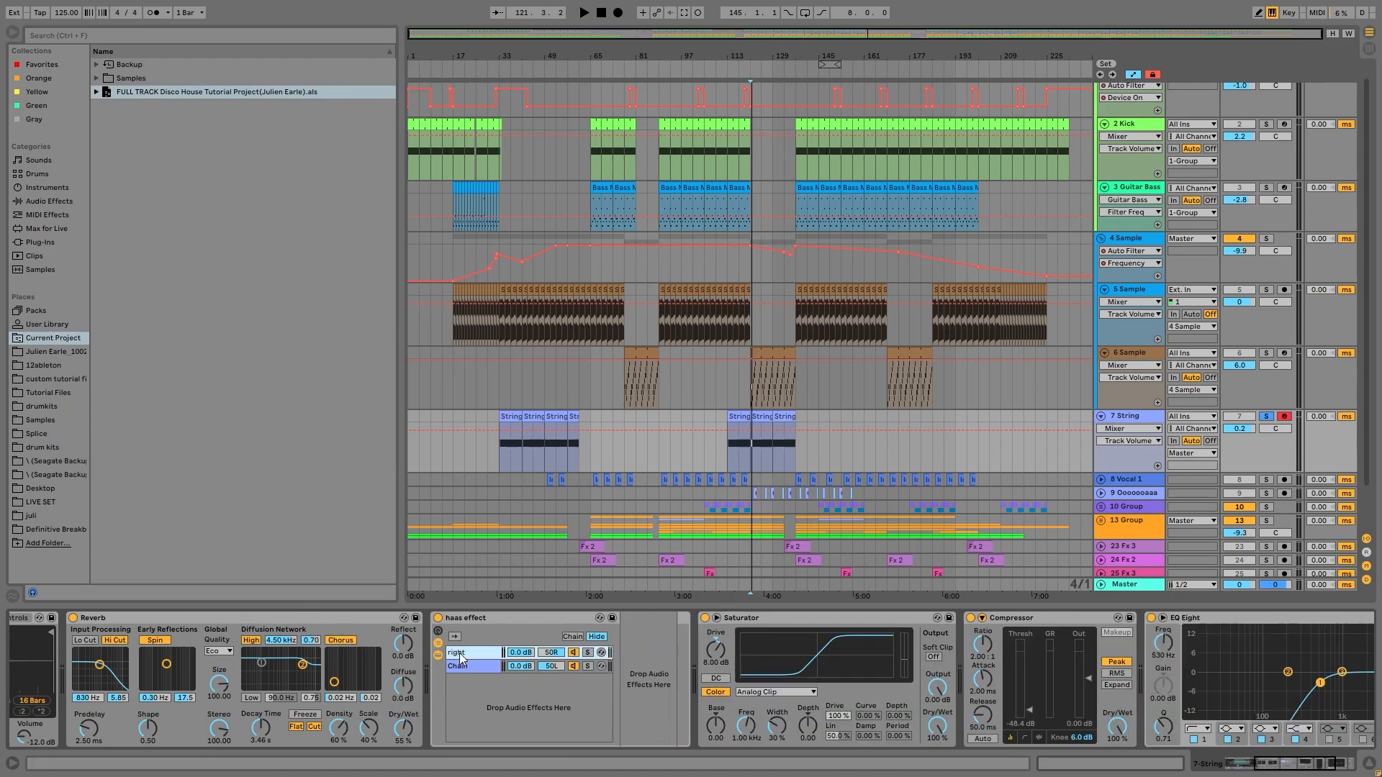
{"action": "left_click", "coordinate": [475, 652]}
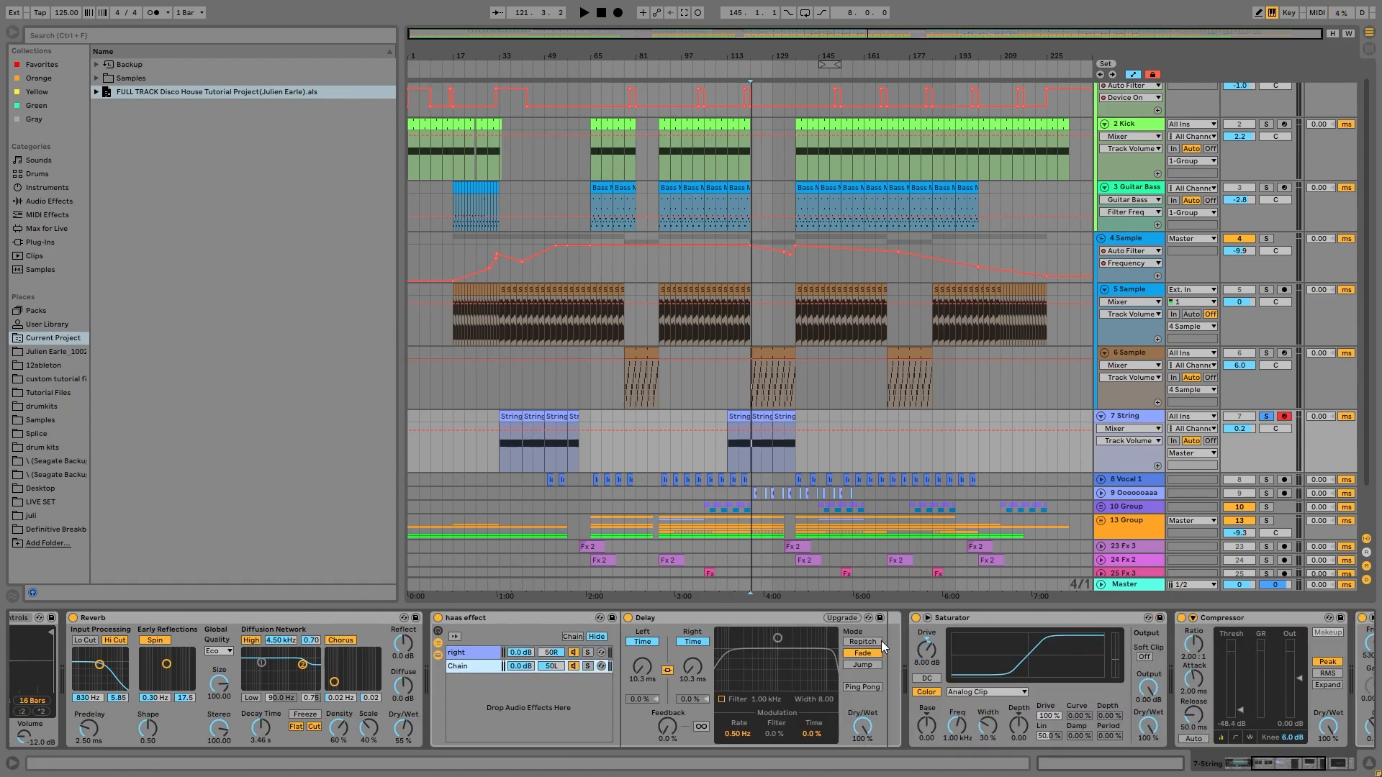
{"action": "scroll", "coordinate": [881, 641], "scroll_direction": "down", "scroll_amount": 7}
{"action": "scroll", "coordinate": [445, 684], "scroll_direction": "down", "scroll_amount": 3}
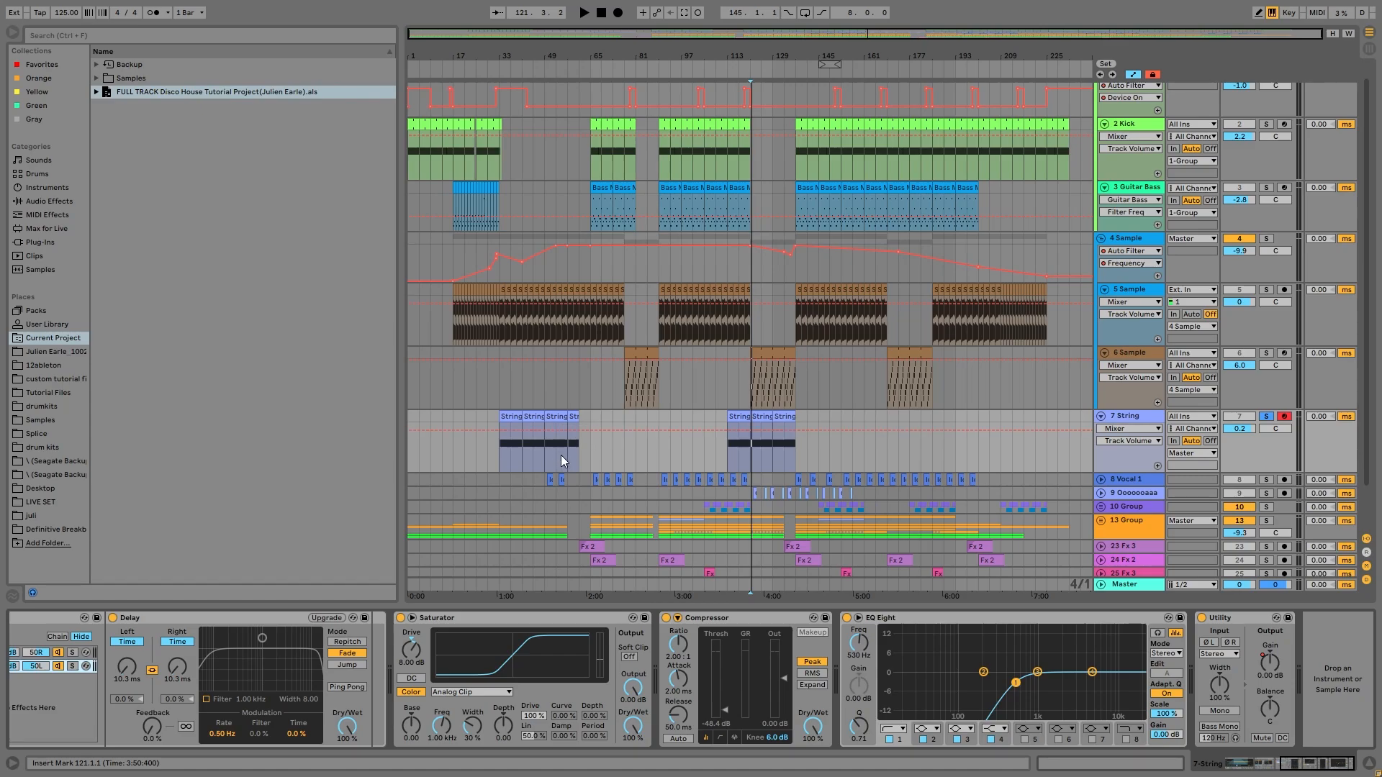
Step: Play the String Midi clip at bar 113 and show the Utility's Gain automation on 7 String
{"action": "left_click", "coordinate": [740, 416]}
{"action": "key", "text": "space"}
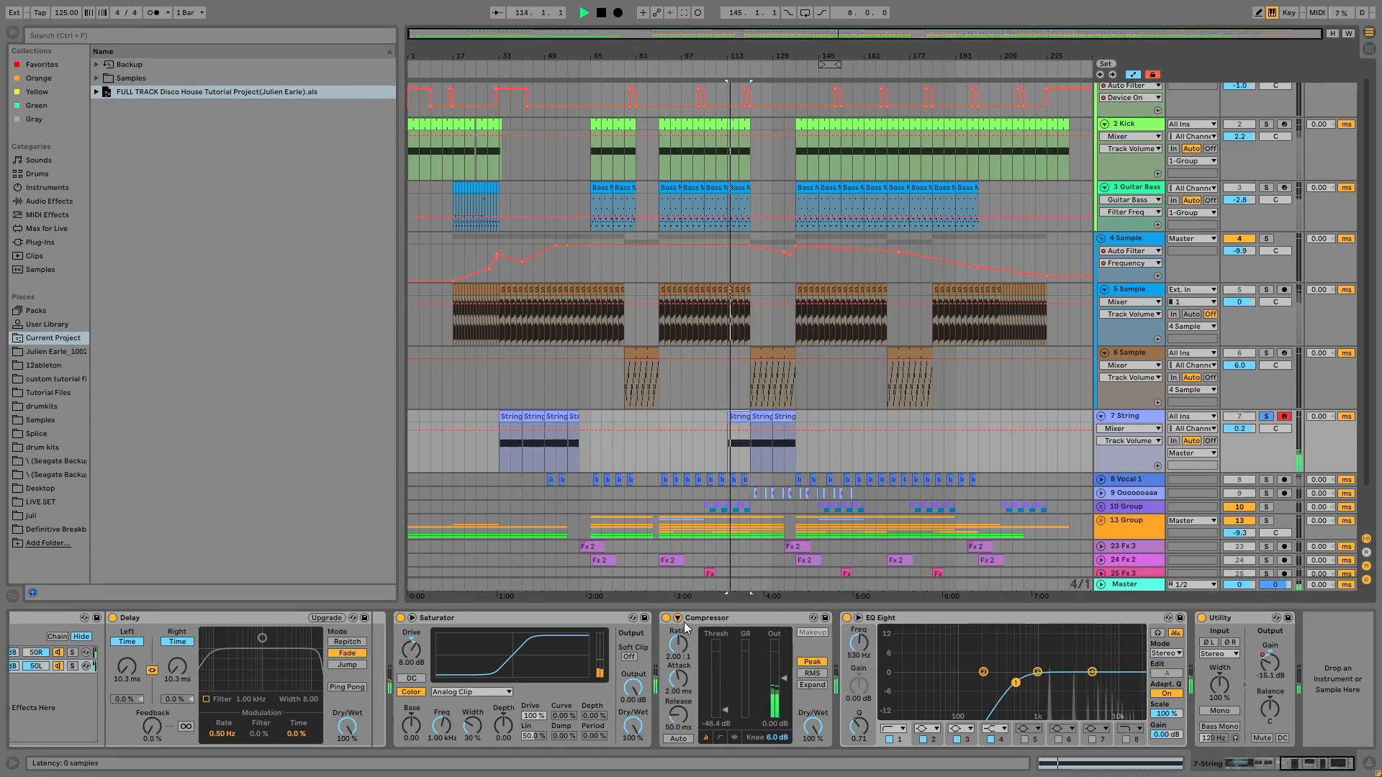
{"action": "key", "text": "space"}
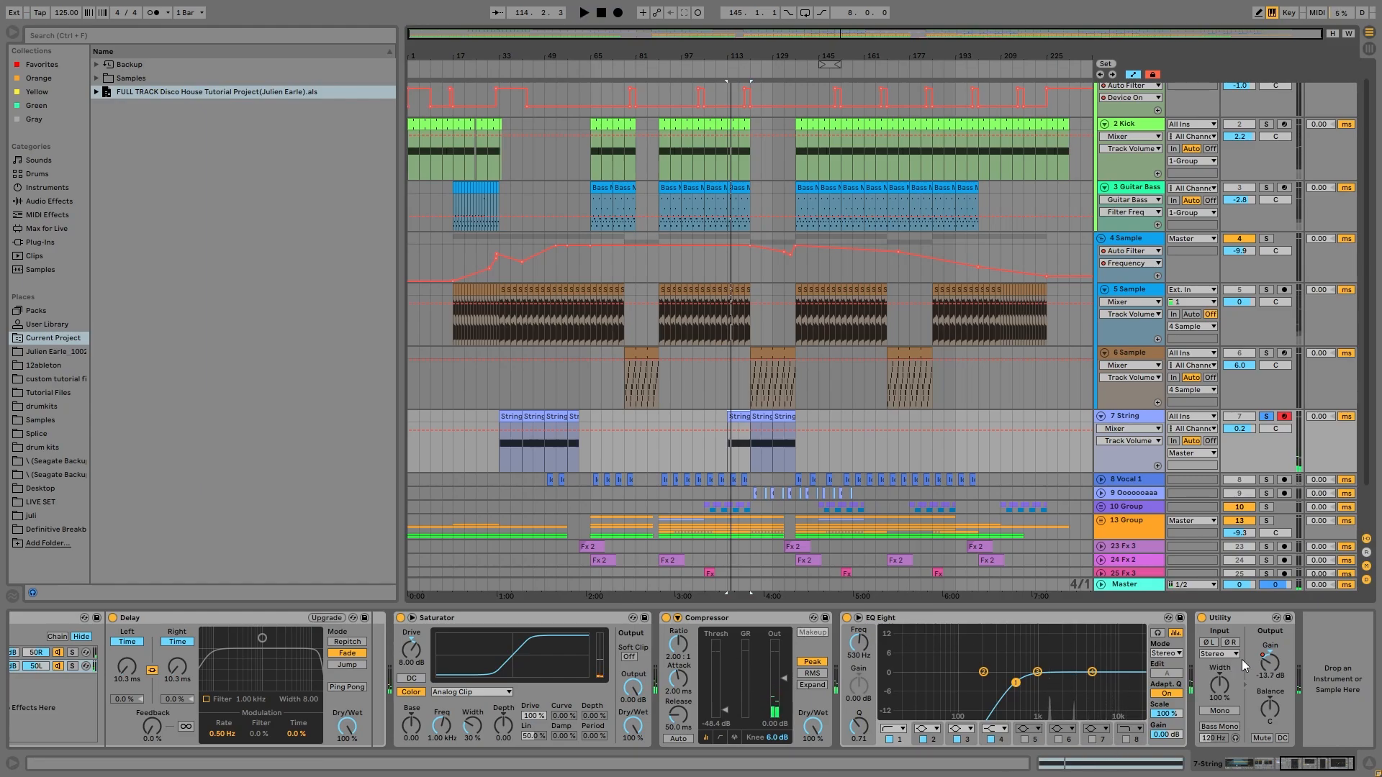
{"action": "left_click", "coordinate": [1265, 673]}
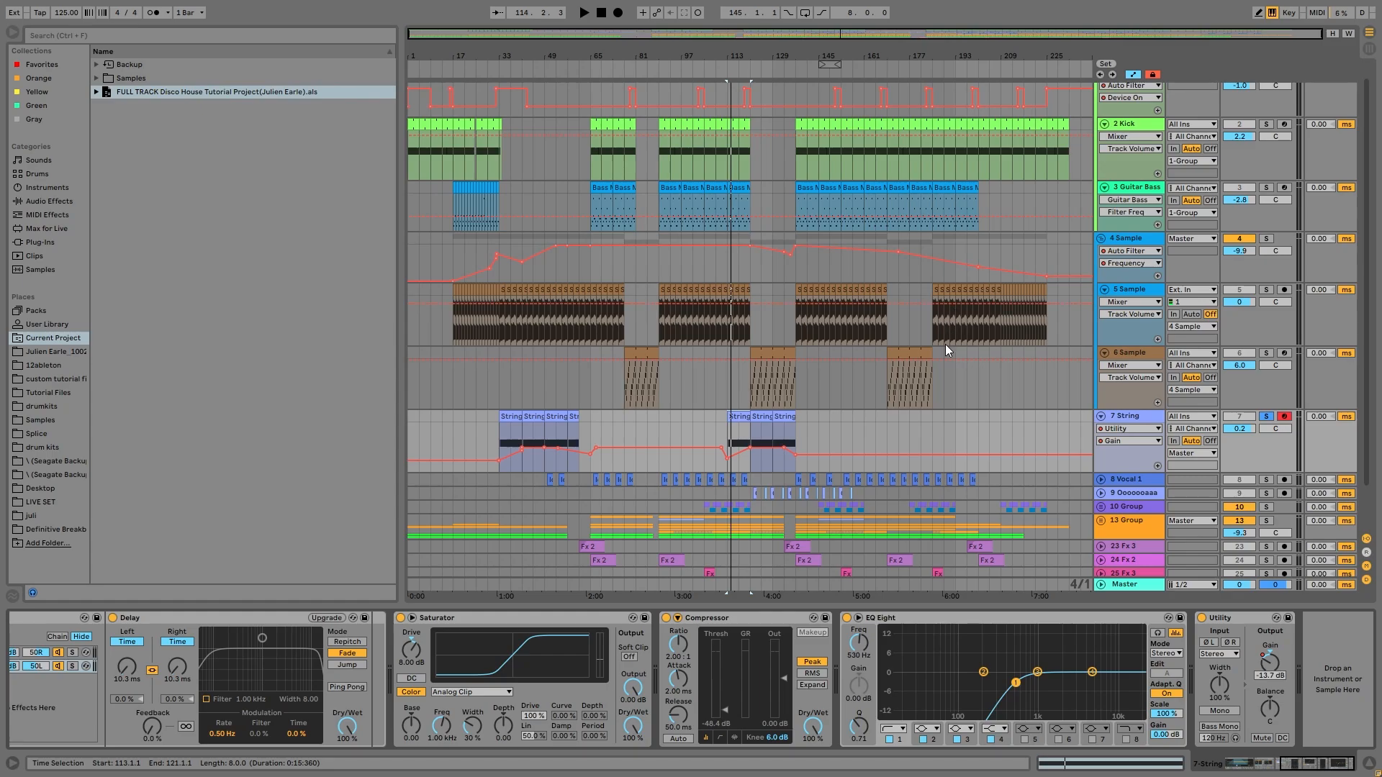
Step: Solo and unfold 8 Vocal 1 and 9 Oooooooaaa together, and play them from bar 137
{"action": "scroll", "coordinate": [1130, 442], "scroll_direction": "down", "scroll_amount": 3}
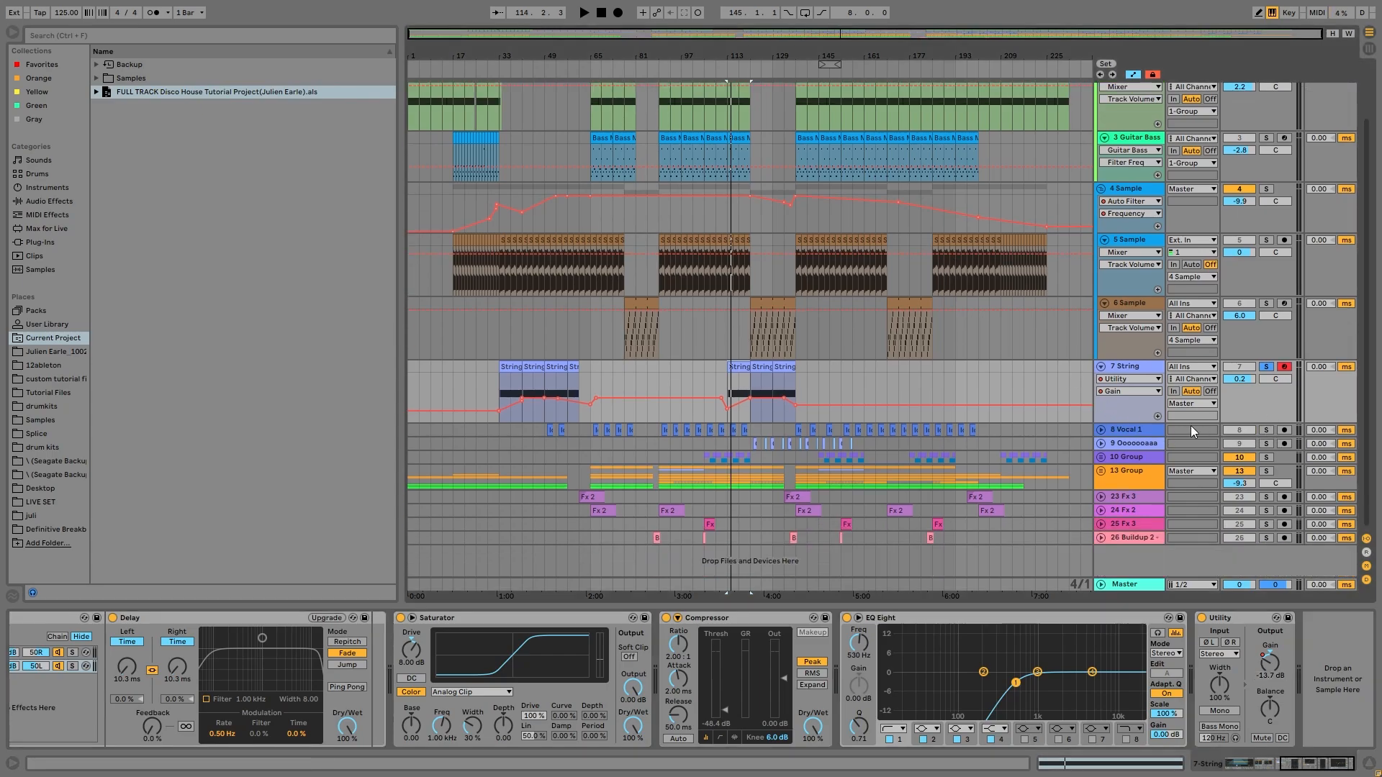
{"action": "left_click", "coordinate": [1143, 426]}
{"action": "left_click", "coordinate": [1139, 442]}
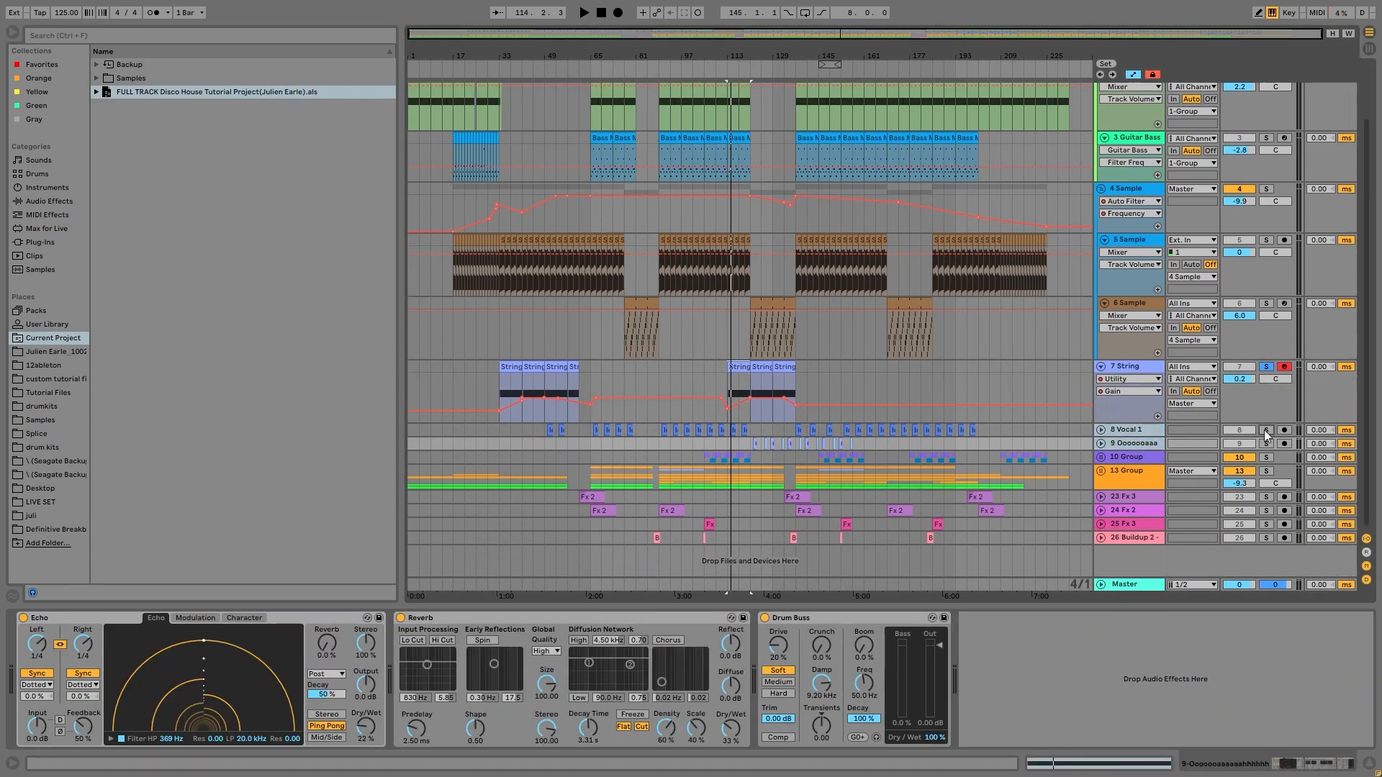
{"action": "left_click", "coordinate": [1266, 430]}
{"action": "left_click", "coordinate": [1101, 430]}
{"action": "left_click", "coordinate": [795, 437]}
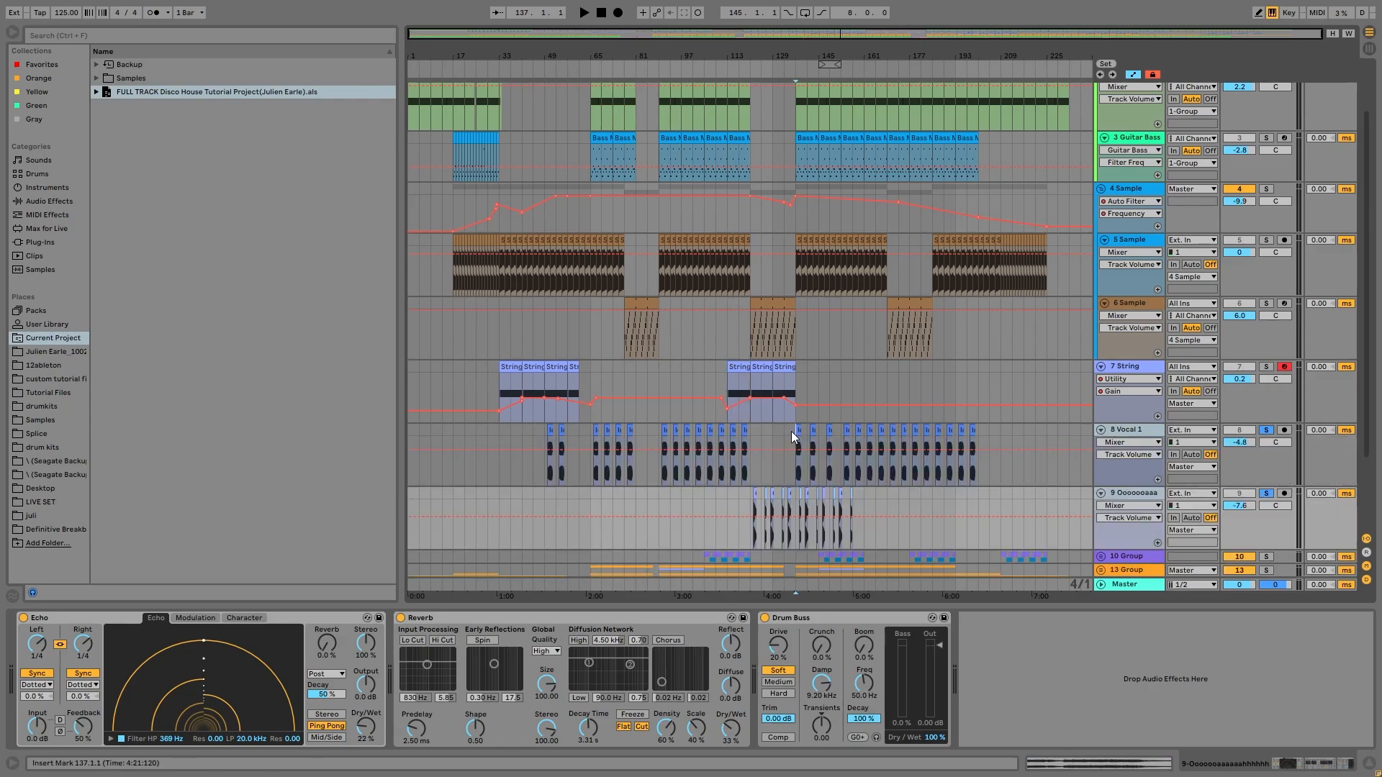
{"action": "key", "text": "space"}
Step: Check the effects on 8 Vocal 1 and 9 Oooooooaaa around bar 137
{"action": "left_click_drag", "start_coordinate": [797, 53], "coordinate": [813, 340]}
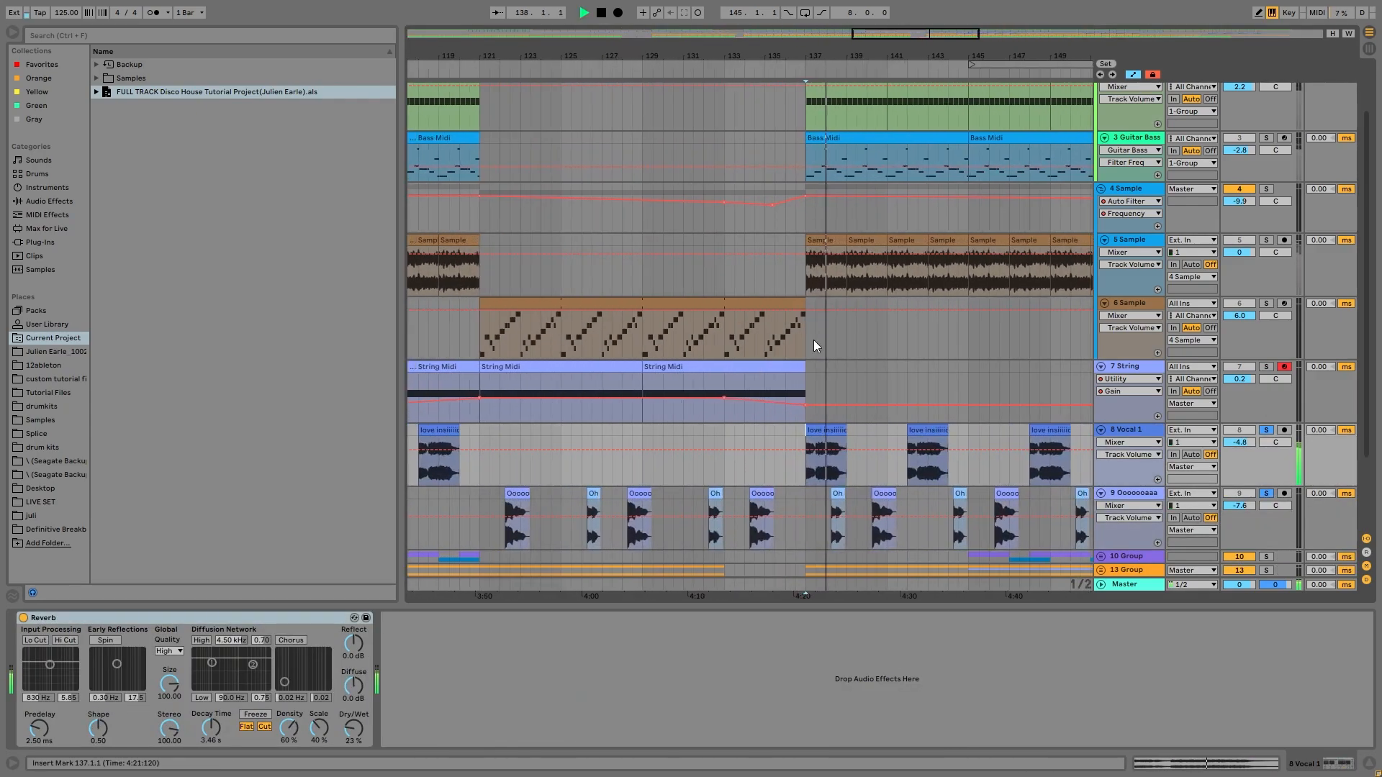
{"action": "left_click", "coordinate": [1136, 427]}
{"action": "key", "text": "space"}
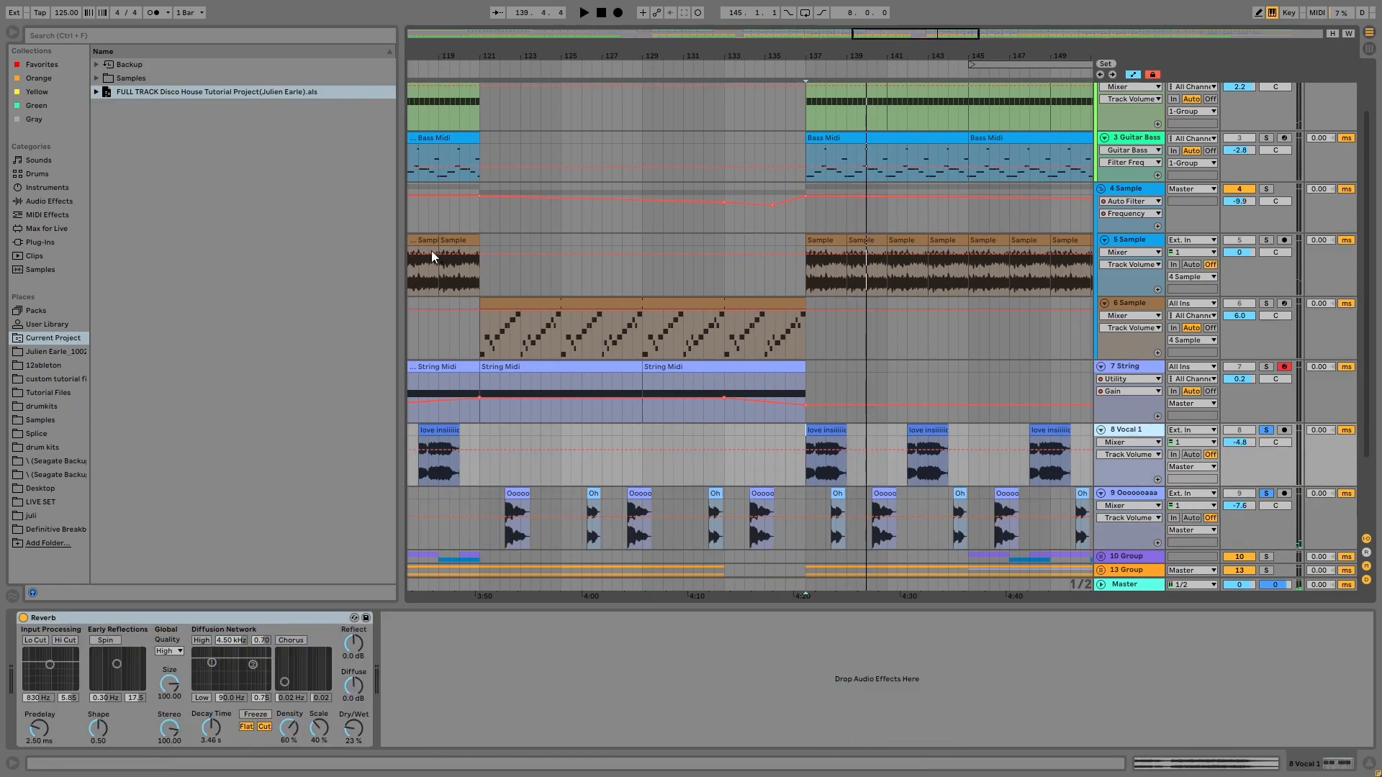
{"action": "left_click", "coordinate": [1139, 494]}
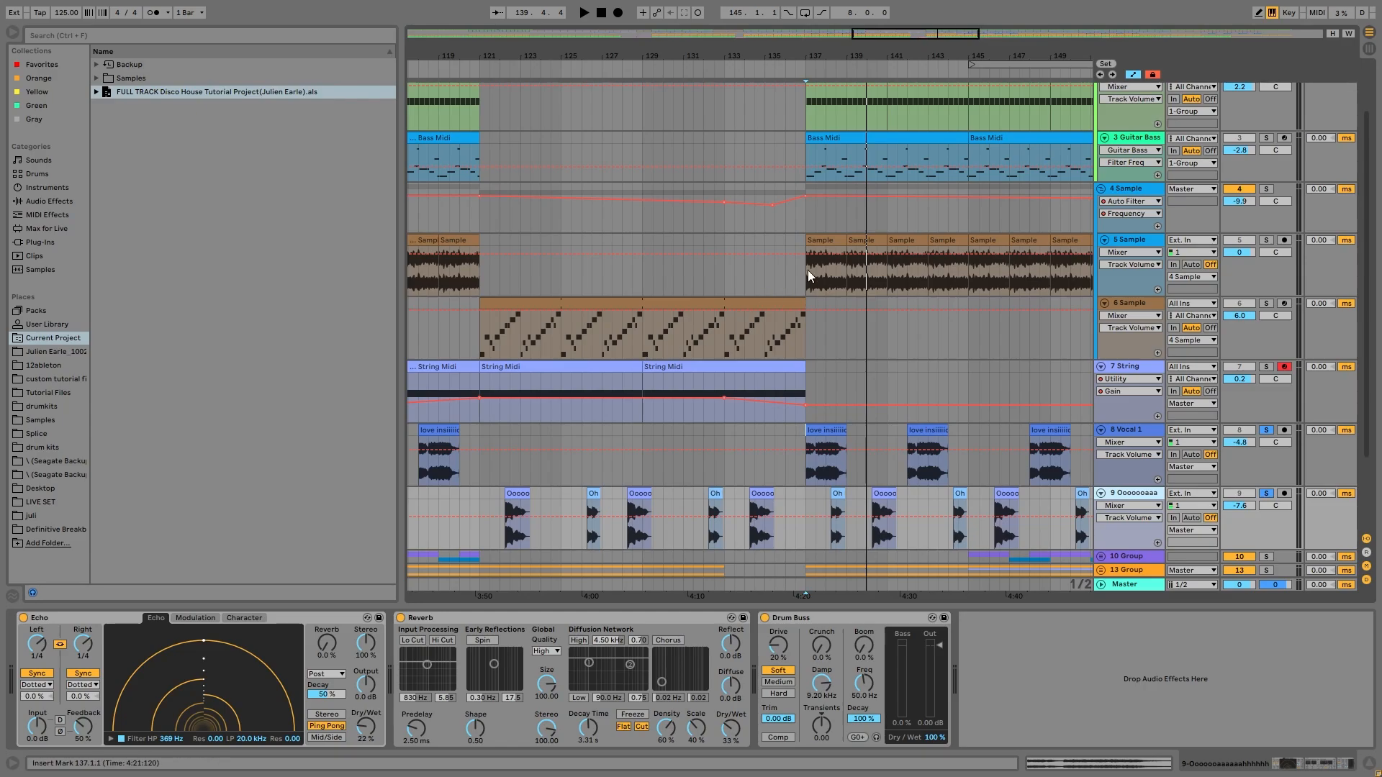
Step: Collapse 5 Sample, play both vocal tracks from the Vocal 1 clip at bar 137, and select the 9 Oooooooaaa clip near bar 140
{"action": "left_click", "coordinate": [826, 431]}
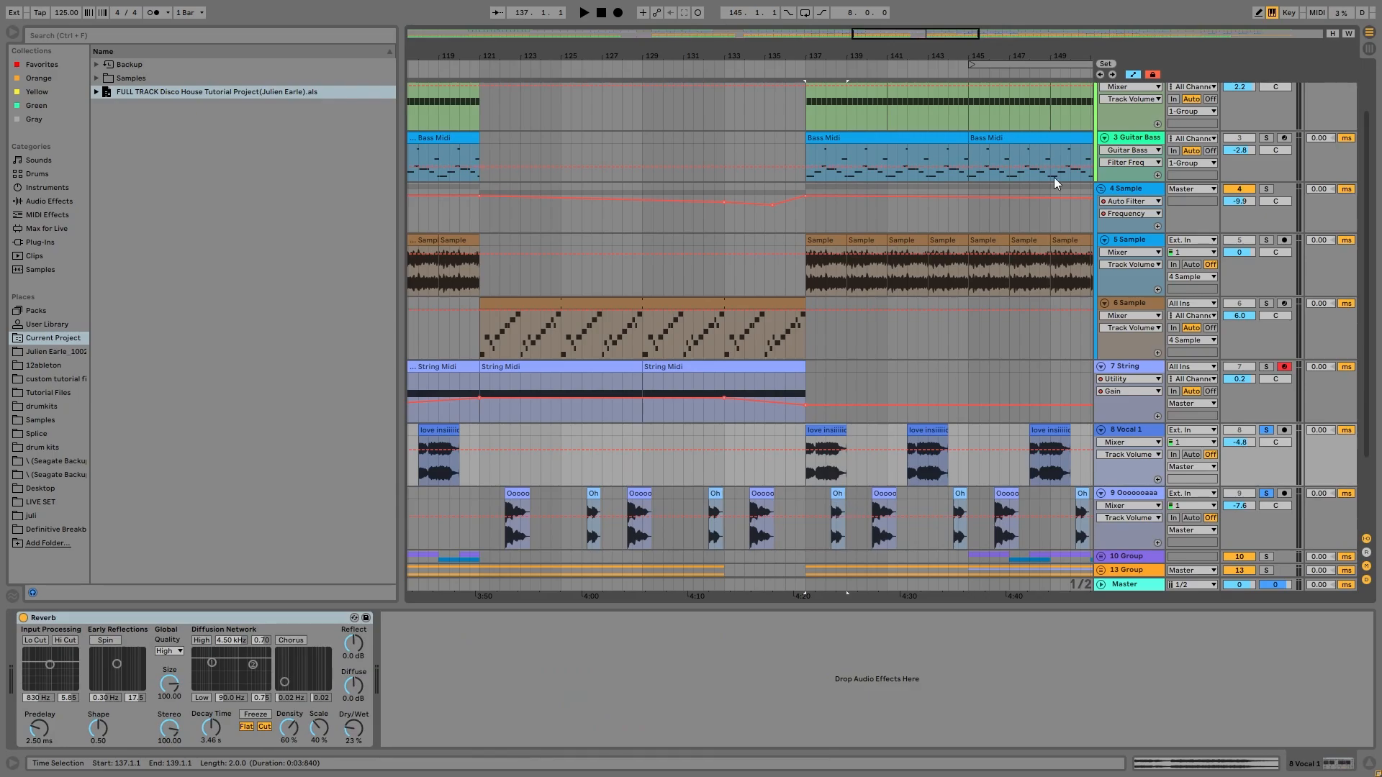
{"action": "left_click", "coordinate": [1118, 251]}
{"action": "left_click", "coordinate": [1105, 240]}
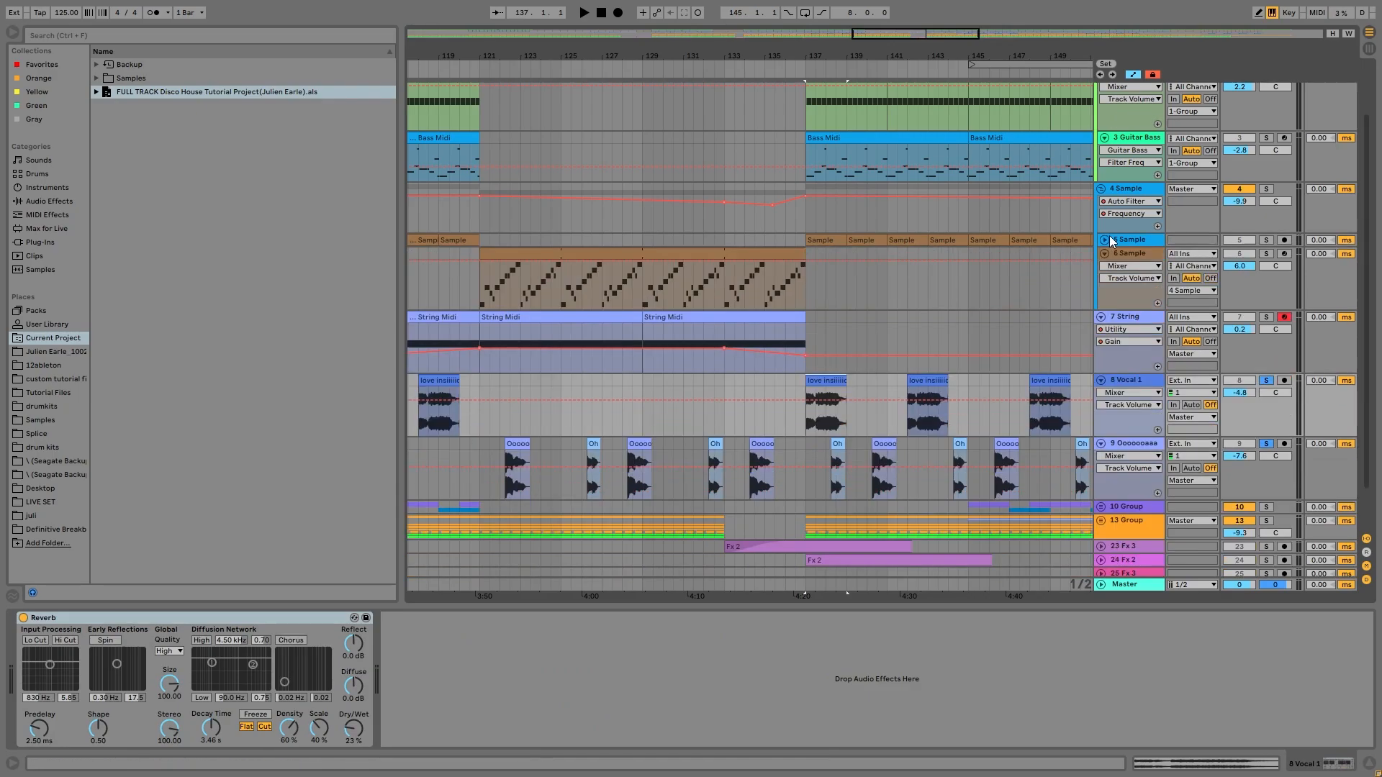
{"action": "left_click", "coordinate": [1125, 244]}
{"action": "left_click", "coordinate": [1139, 380]}
{"action": "key", "text": "space"}
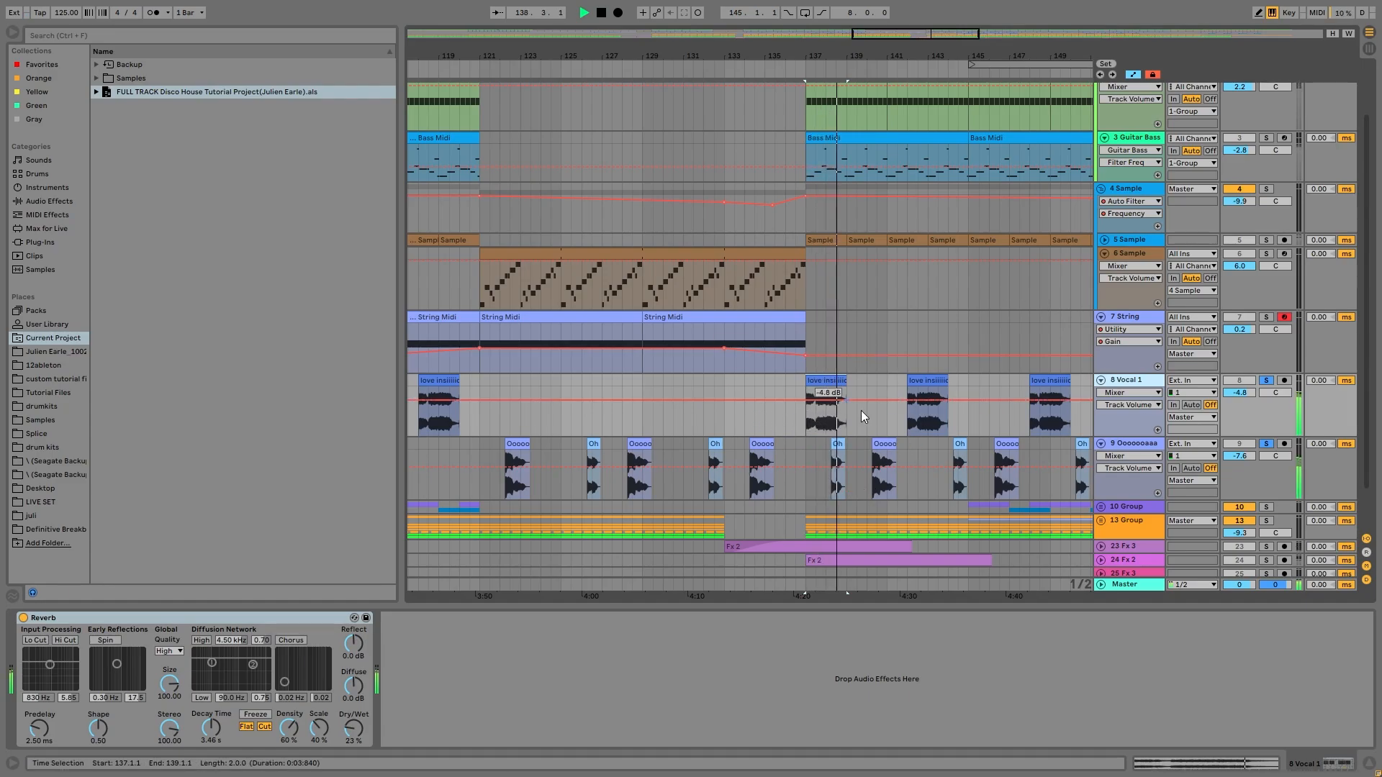
{"action": "left_click", "coordinate": [885, 463]}
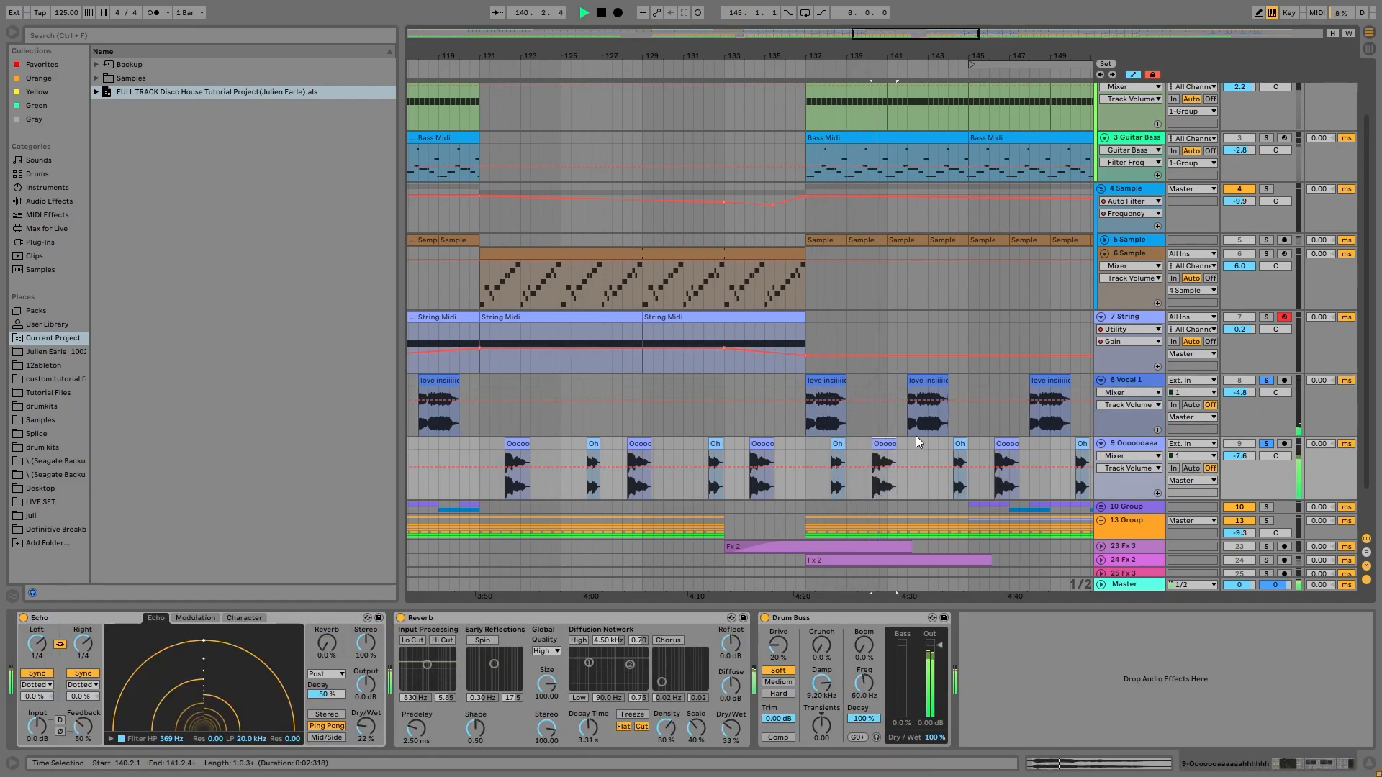
Step: Clear the vocal solos, then solo 5 Sample with 8 Vocal 1 and play them together from bar 137
{"action": "left_click", "coordinate": [1266, 444]}
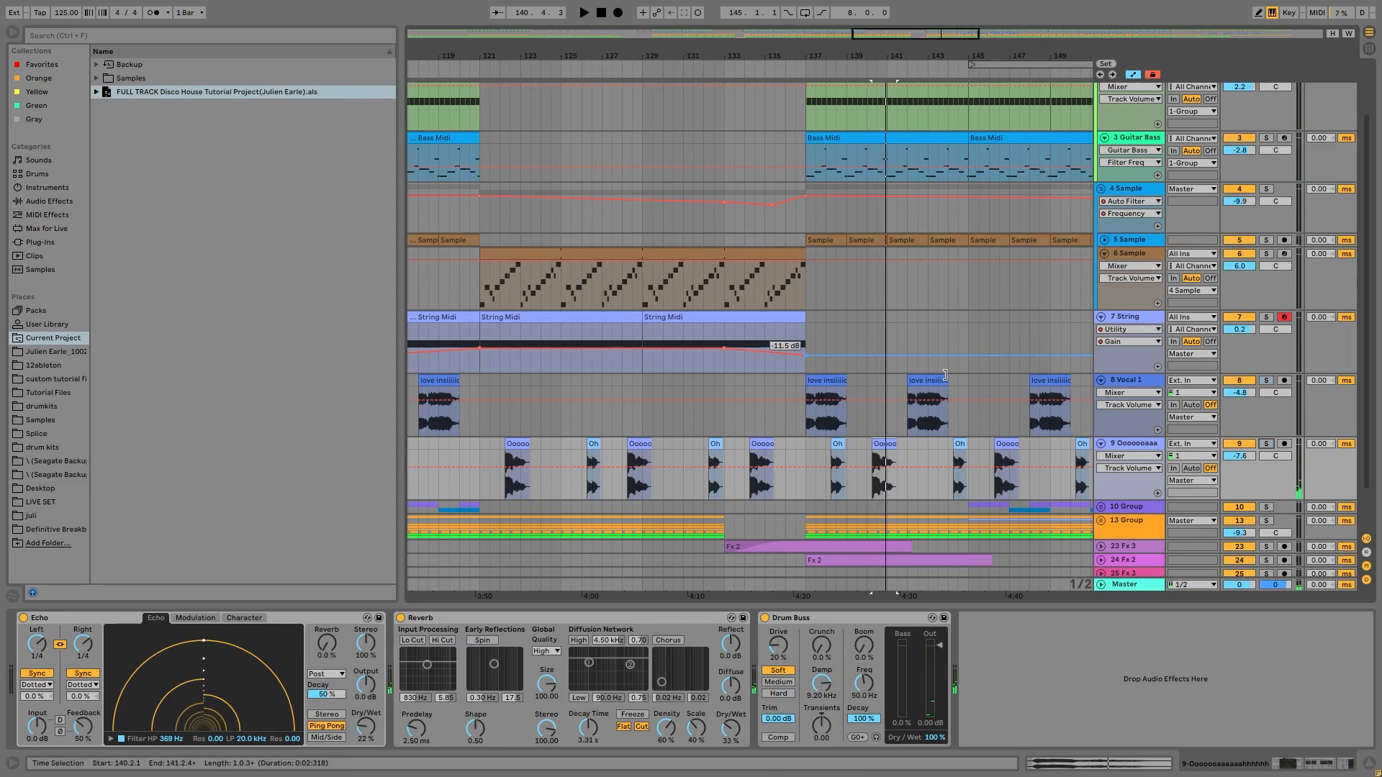
{"action": "left_click", "coordinate": [788, 379]}
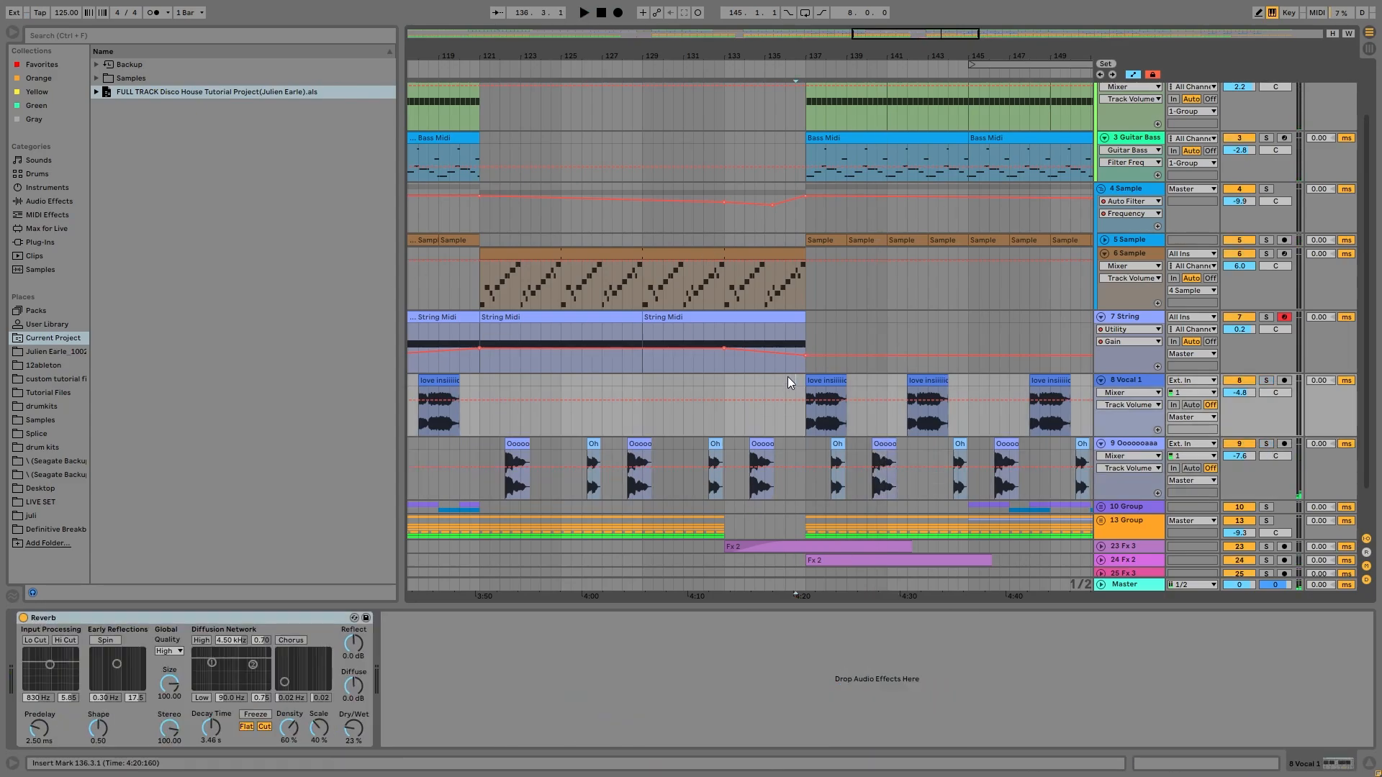
{"action": "left_click", "coordinate": [828, 240]}
{"action": "left_click", "coordinate": [1267, 241]}
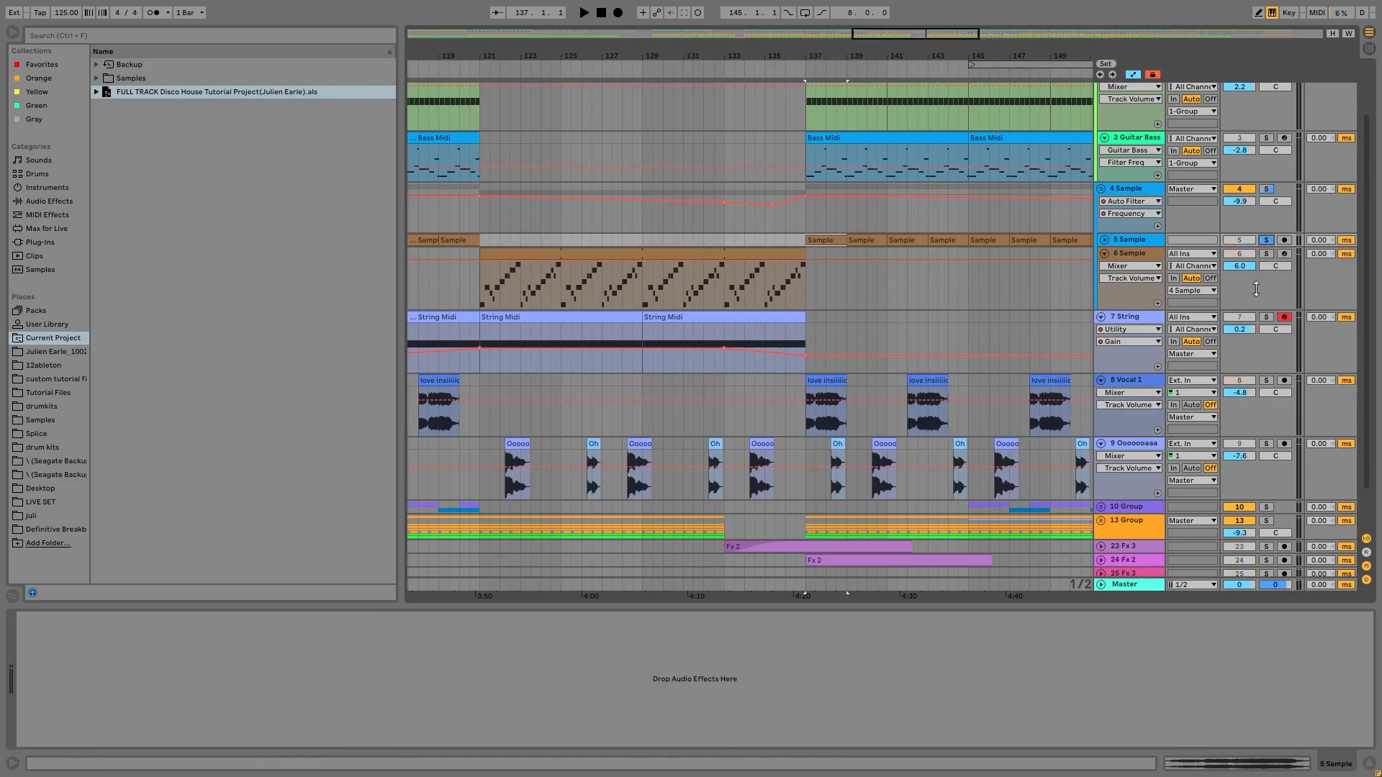
{"action": "key", "text": "space"}
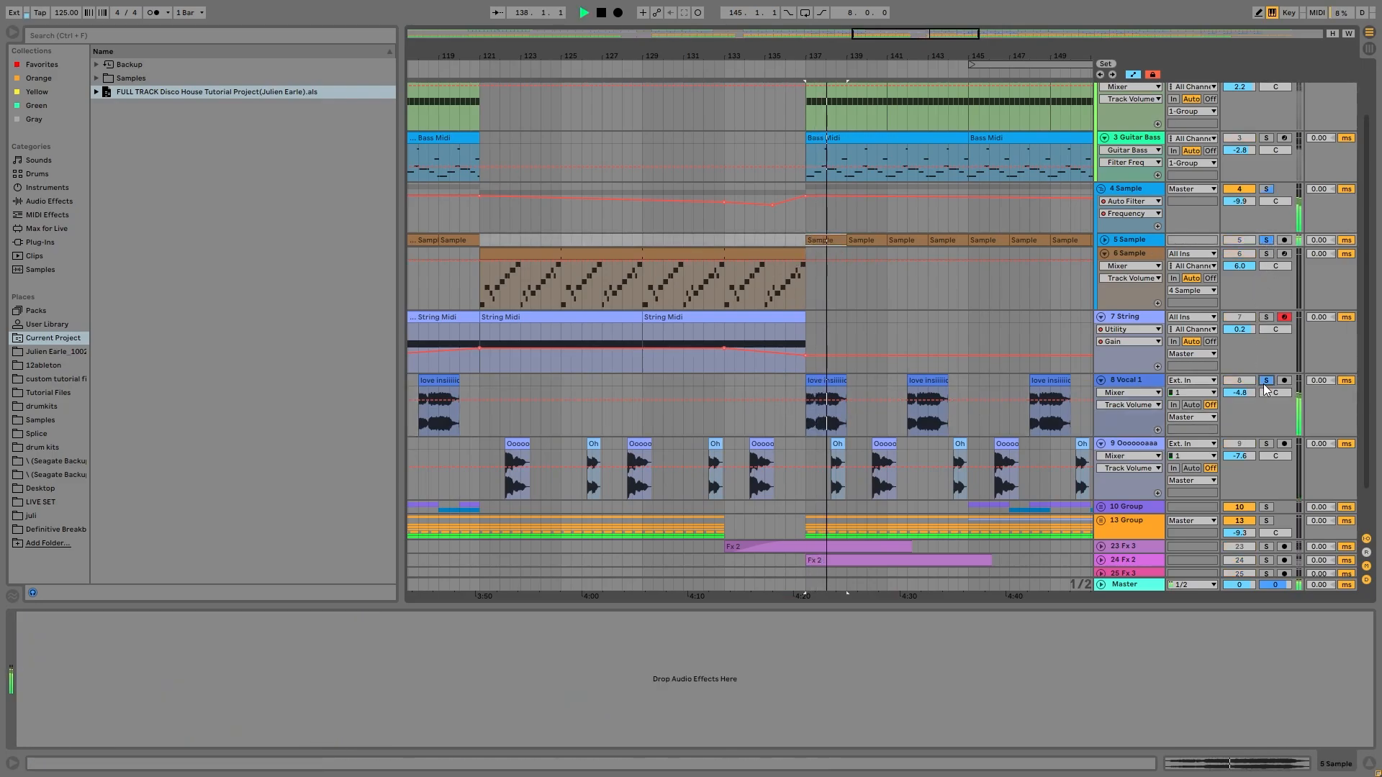
{"action": "key", "text": "space"}
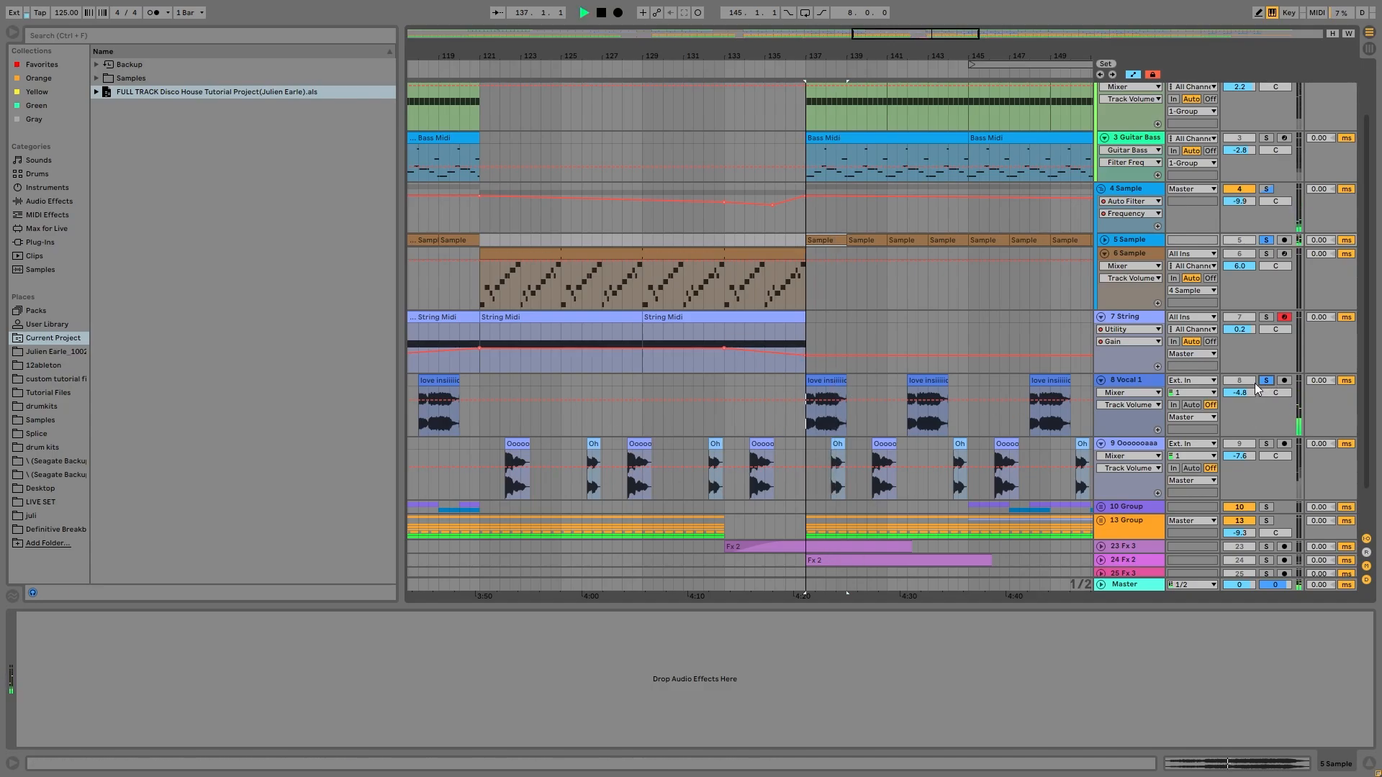
Step: Clear the solos, select 8 Vocal 1 and play the full mix around bar 141
{"action": "left_click", "coordinate": [1266, 380]}
{"action": "left_click", "coordinate": [1120, 377]}
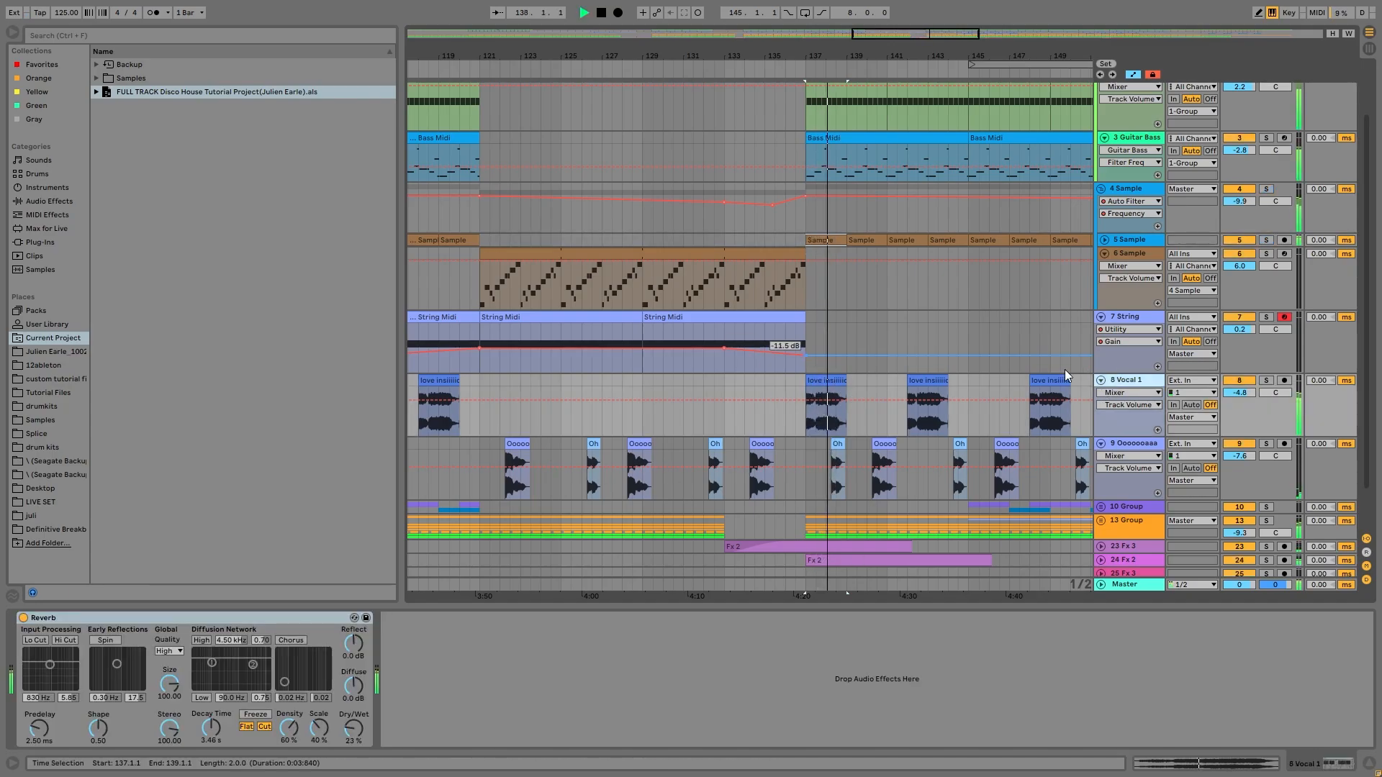
{"action": "left_click", "coordinate": [899, 382]}
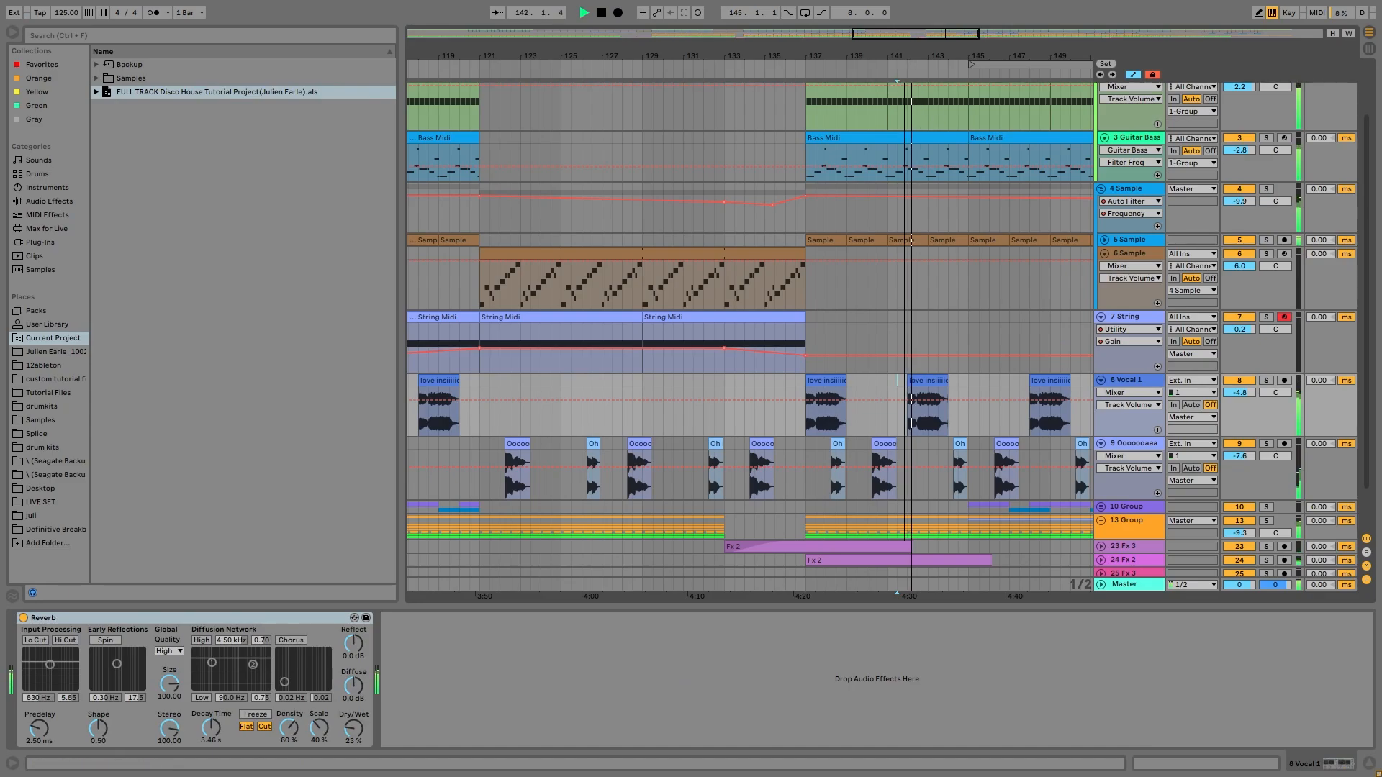
{"action": "left_click_drag", "start_coordinate": [832, 55], "coordinate": [832, 7]}
{"action": "key", "text": "space"}
{"action": "left_click_drag", "start_coordinate": [831, 55], "coordinate": [832, 151]}
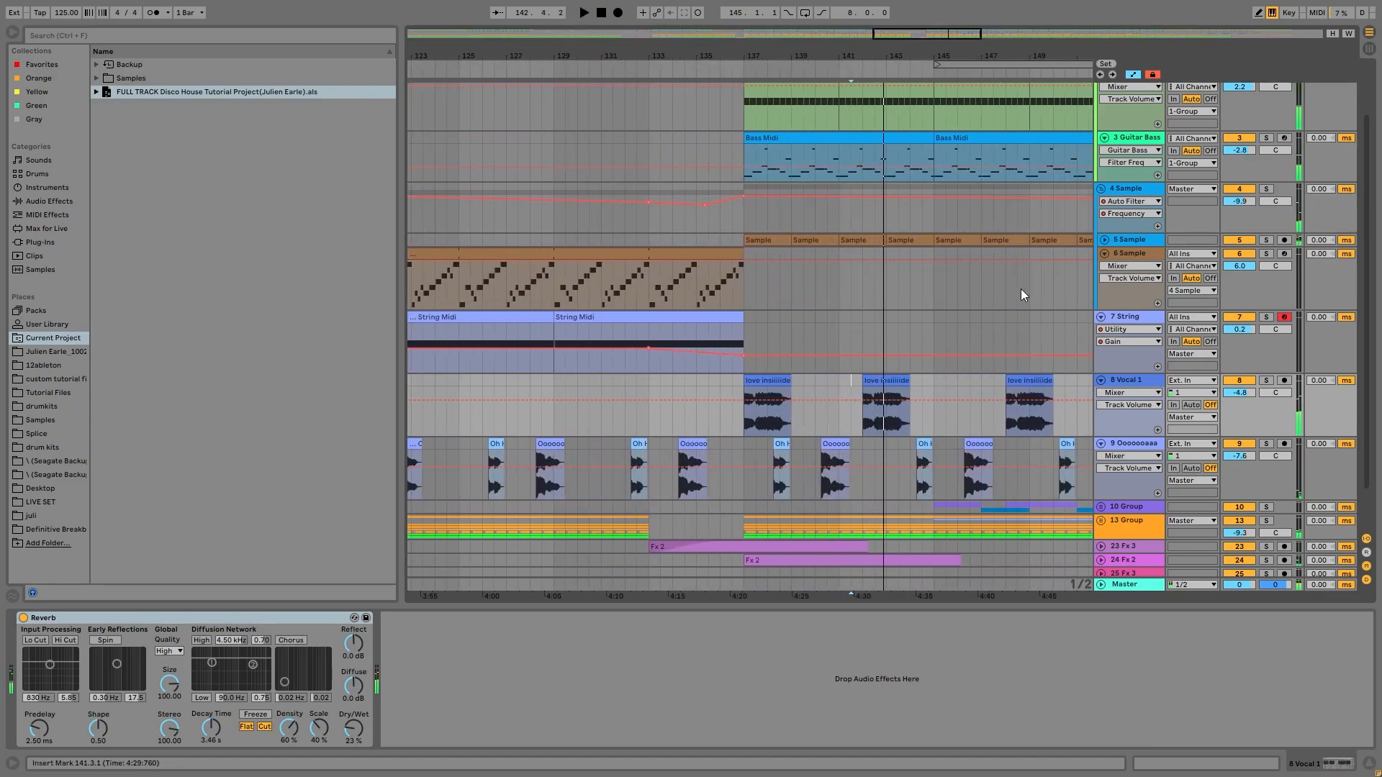
Step: Unfold 5 Sample, select its clip at bar 141 and play the full mix from there twice
{"action": "left_click", "coordinate": [1102, 240]}
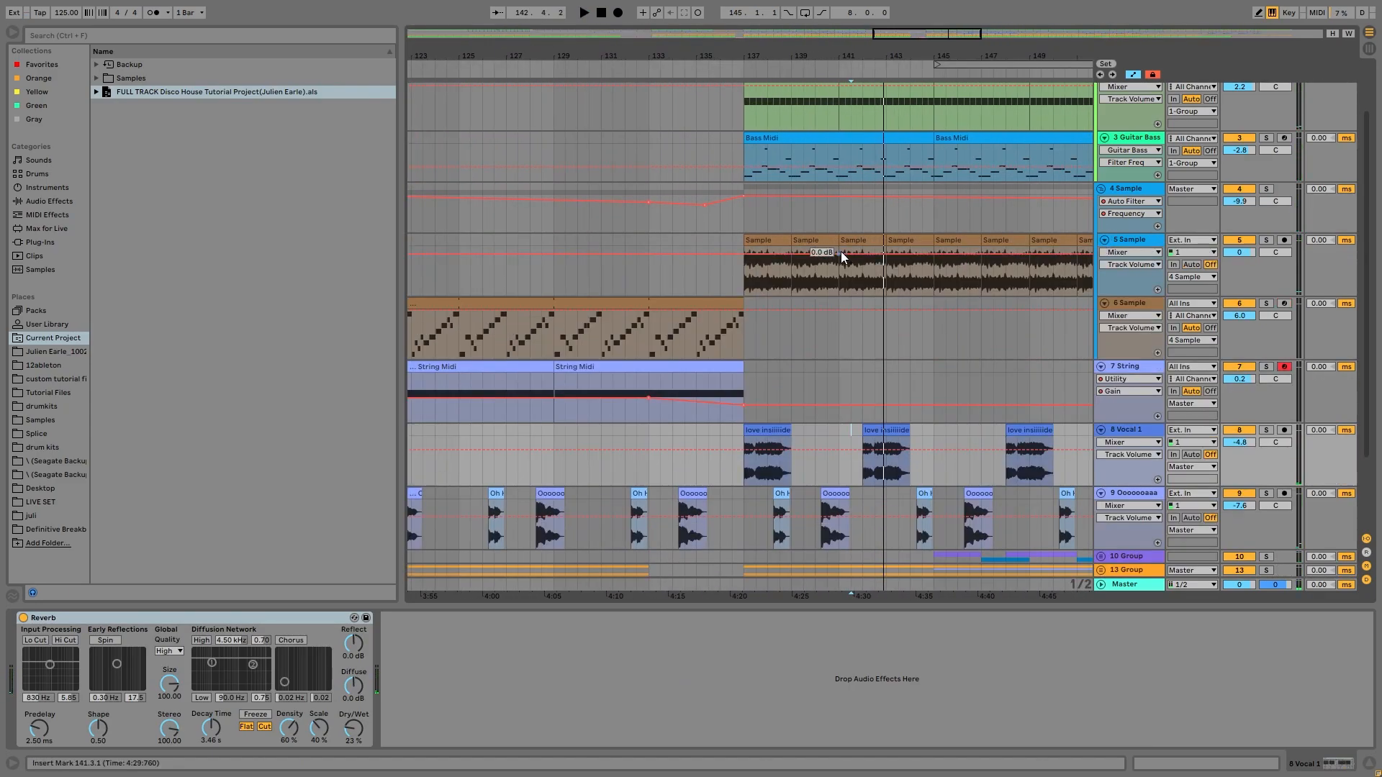
{"action": "left_click", "coordinate": [842, 253]}
{"action": "key", "text": "space"}
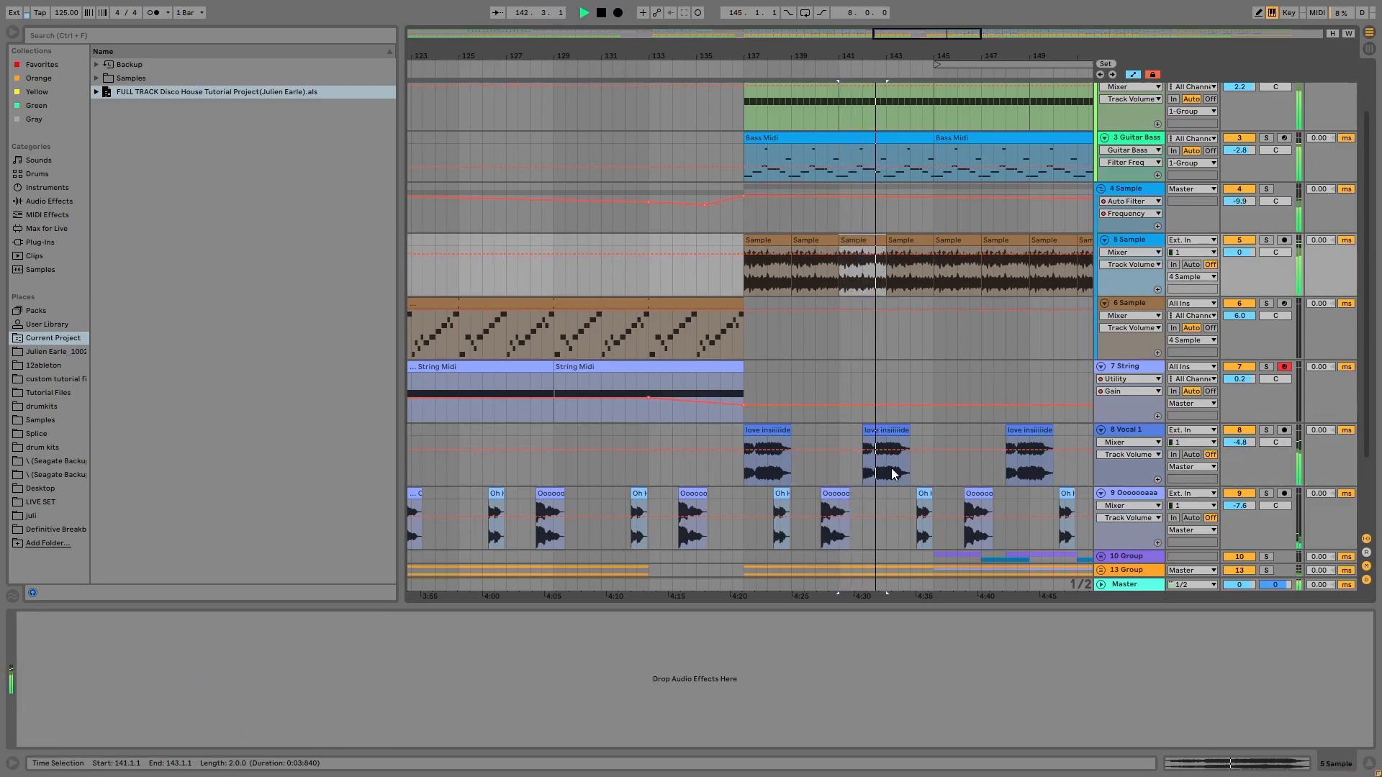
{"action": "key", "text": "space"}
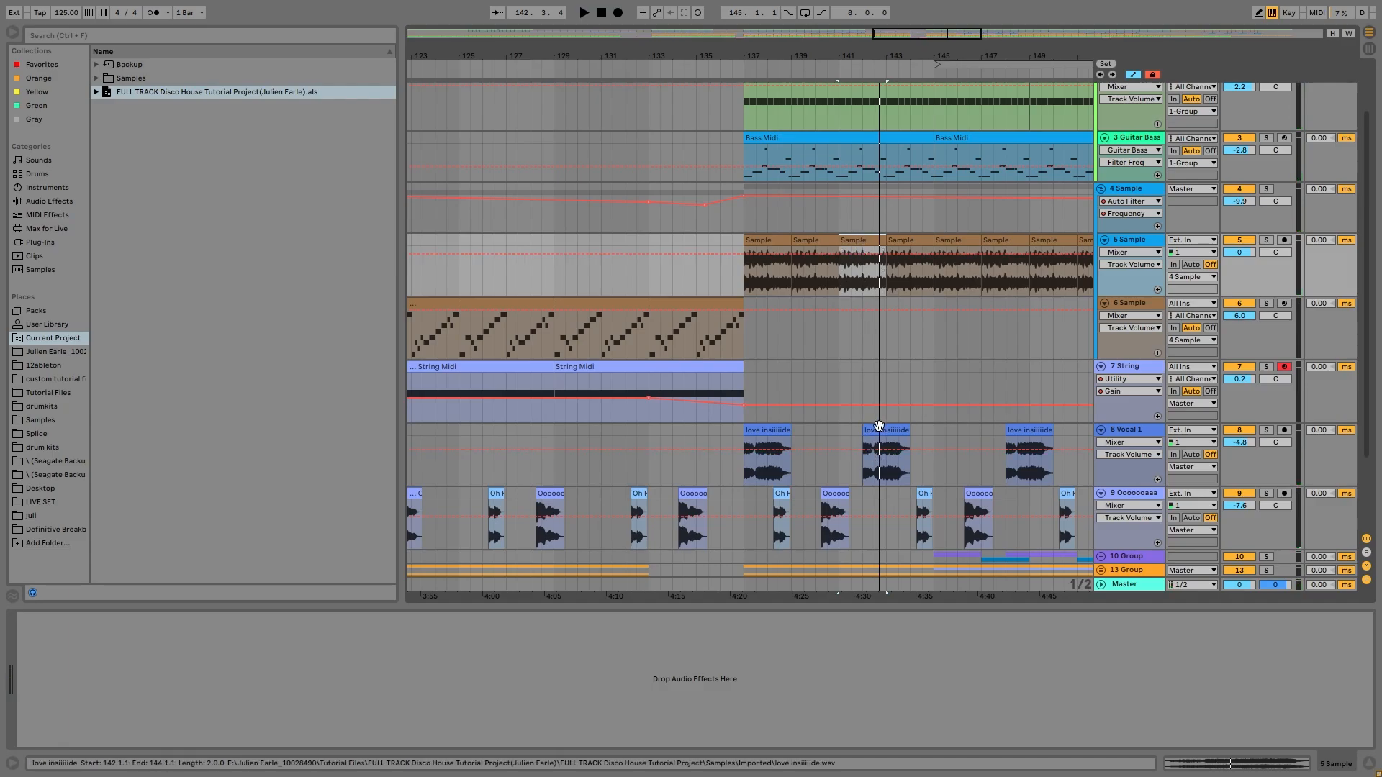
{"action": "key", "text": "space"}
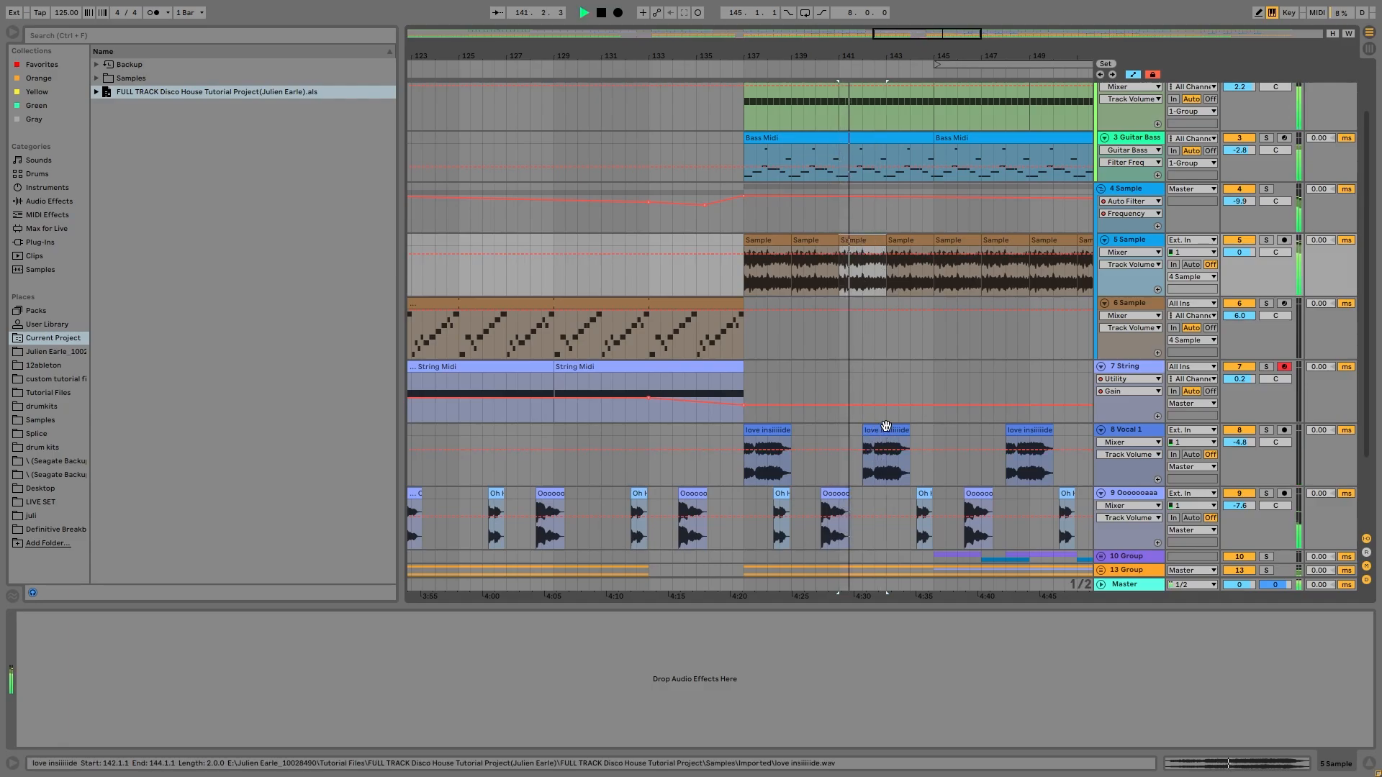
{"action": "key", "text": "space"}
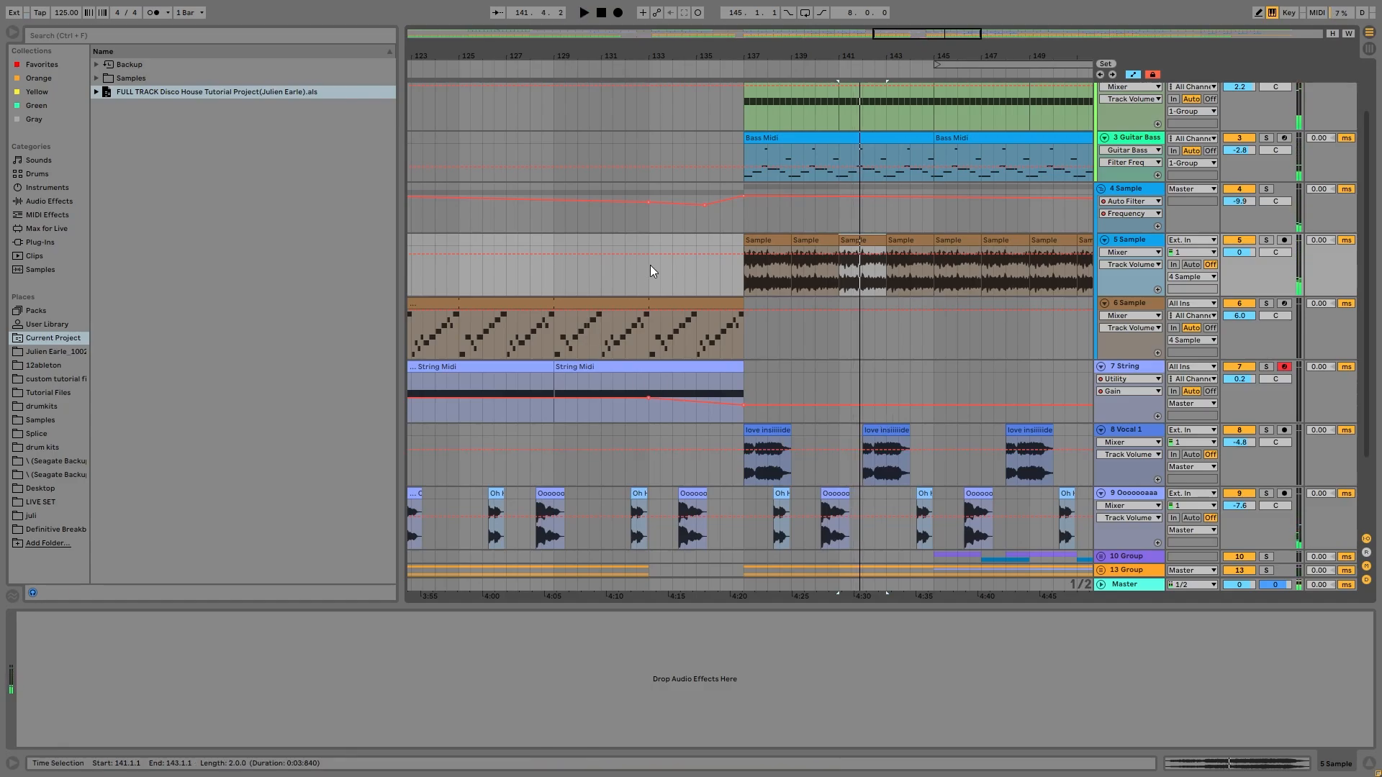
Step: Select the 9 Oooooooaaa clip near bar 144 to show that track's effects
{"action": "scroll", "coordinate": [1045, 432], "scroll_direction": "down", "scroll_amount": 4}
{"action": "left_click_drag", "start_coordinate": [916, 394], "coordinate": [933, 394]}
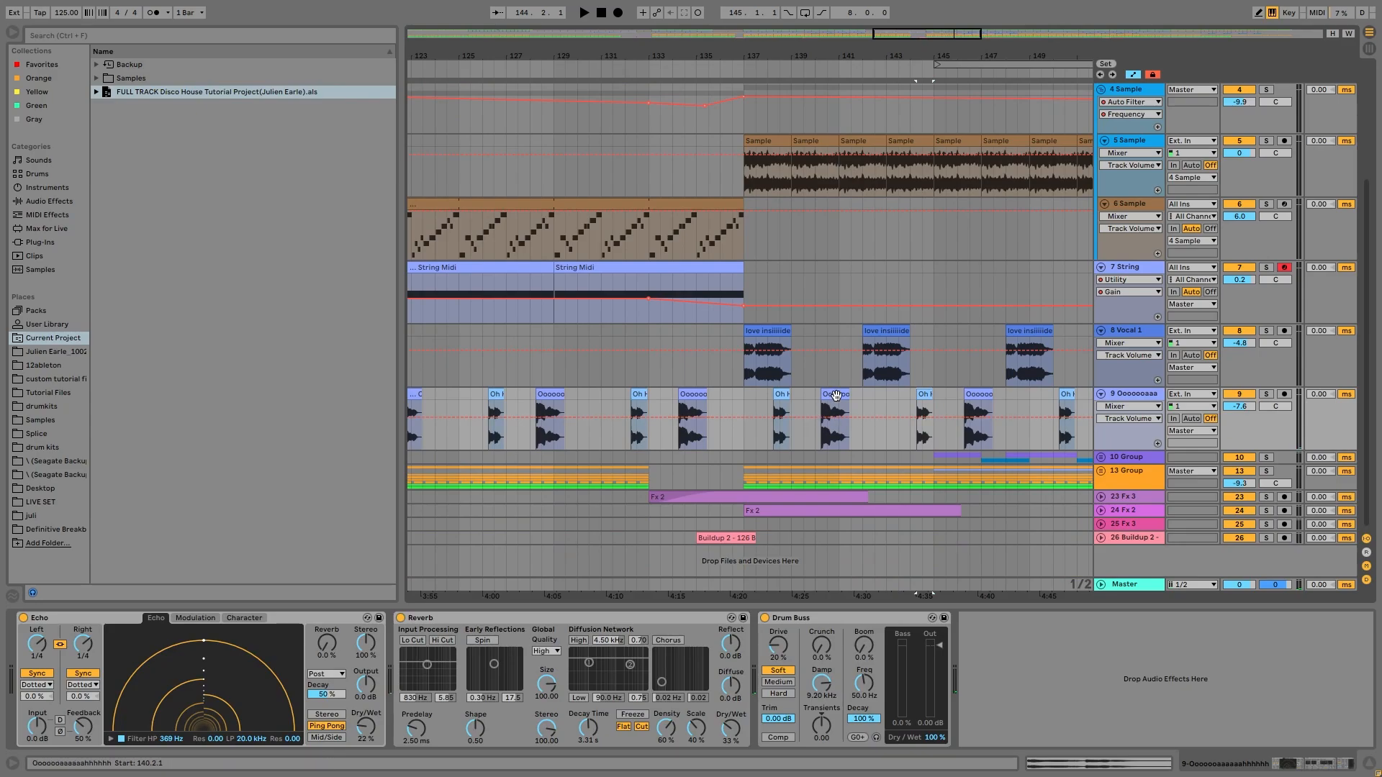
{"action": "scroll", "coordinate": [827, 415], "scroll_direction": "right", "scroll_amount": 10}
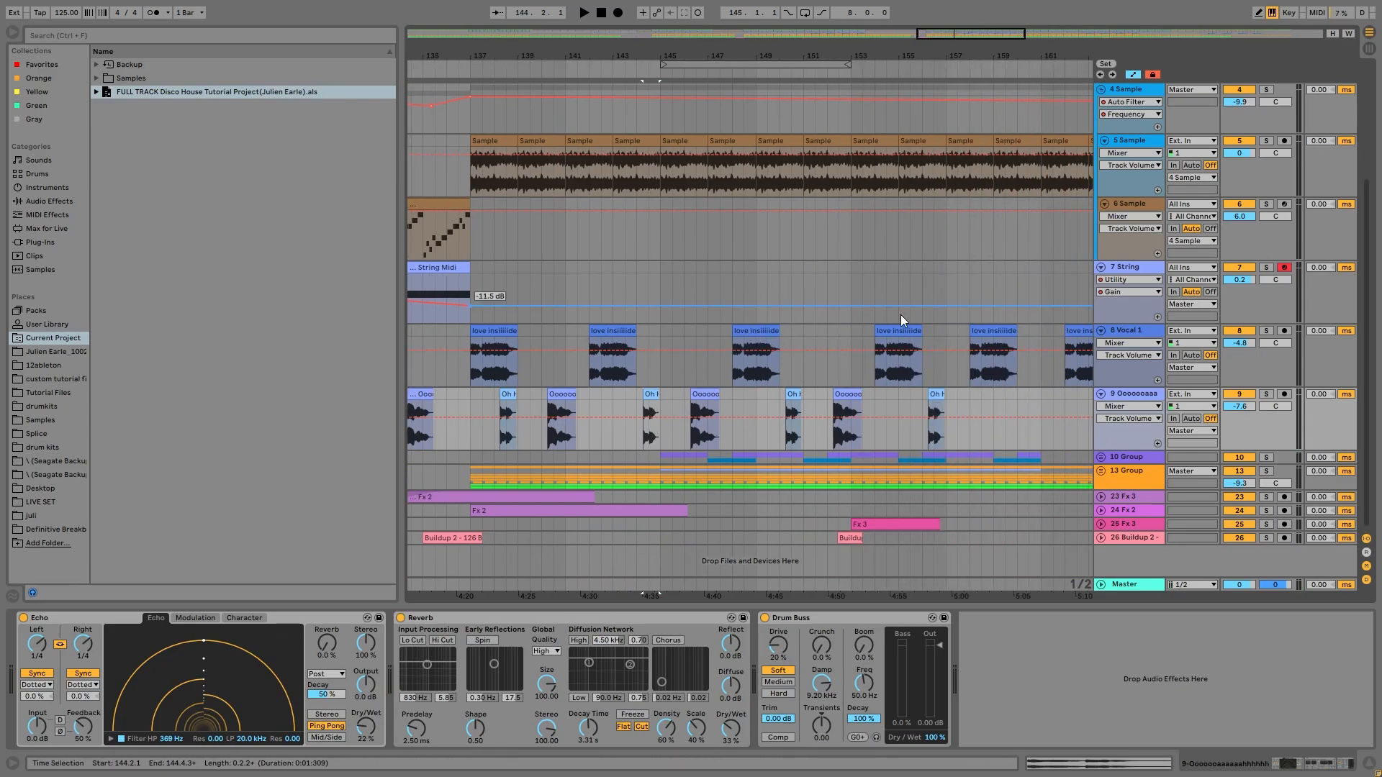
Step: Unfold 10 Group to show its stab tracks and place the insert marker at bar 177
{"action": "left_click", "coordinate": [1099, 451]}
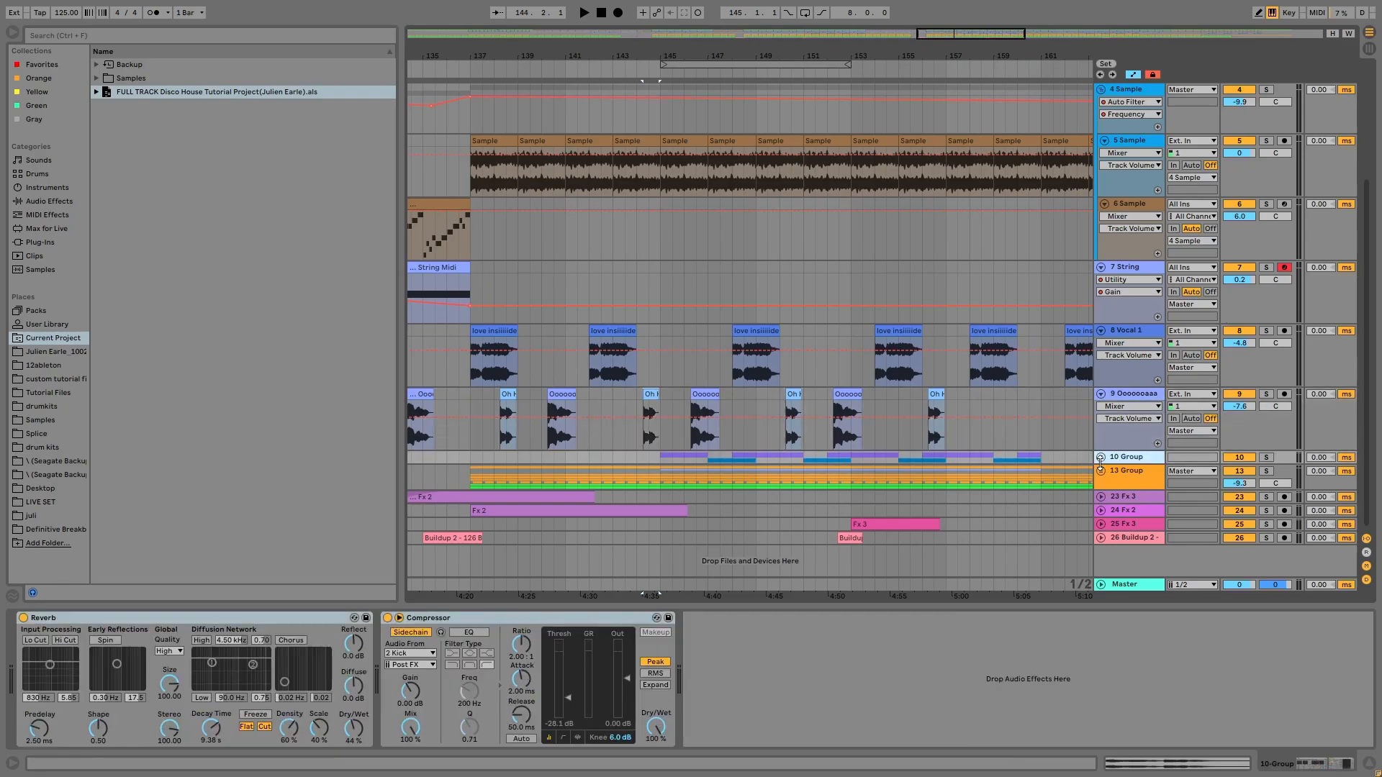
{"action": "left_click", "coordinate": [1100, 457]}
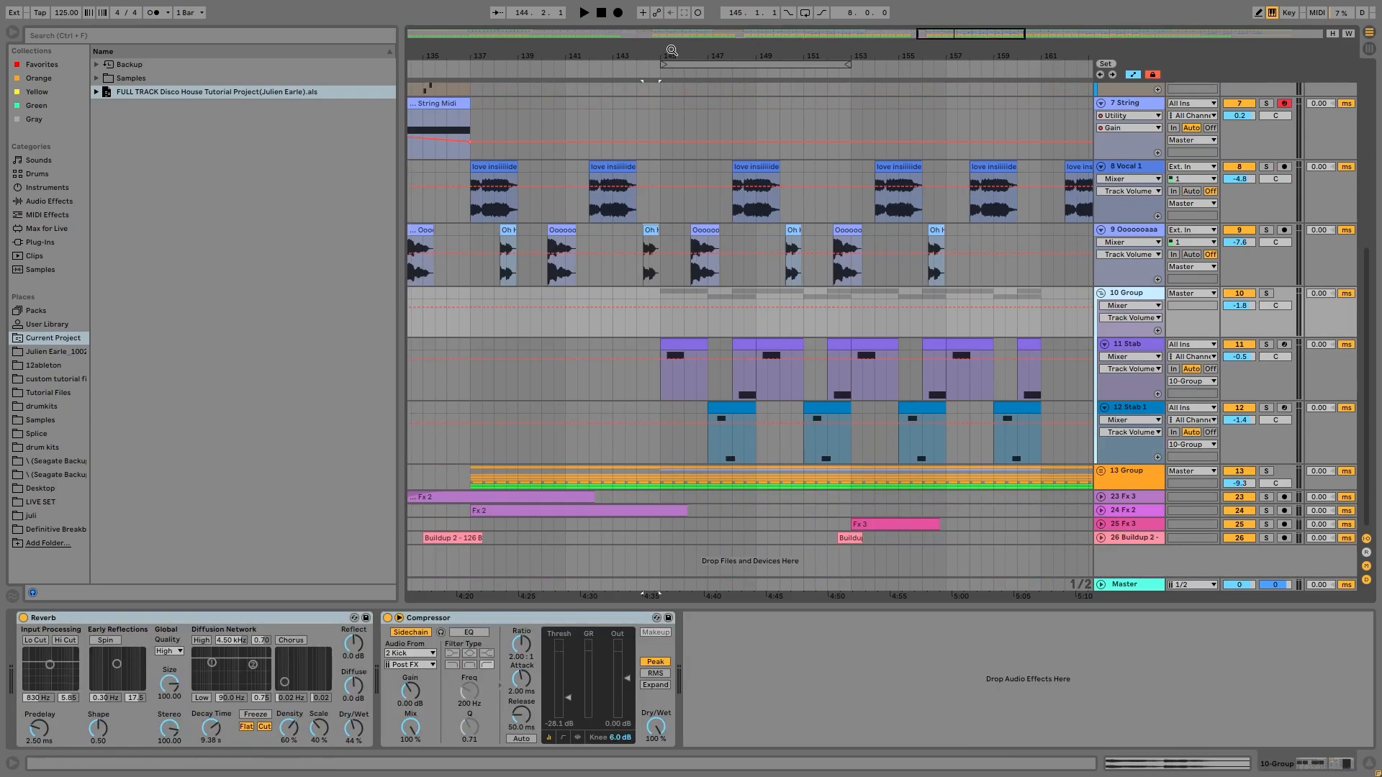
{"action": "key", "text": "minus"}
{"action": "key", "text": "minus"}
{"action": "key", "text": "minus"}
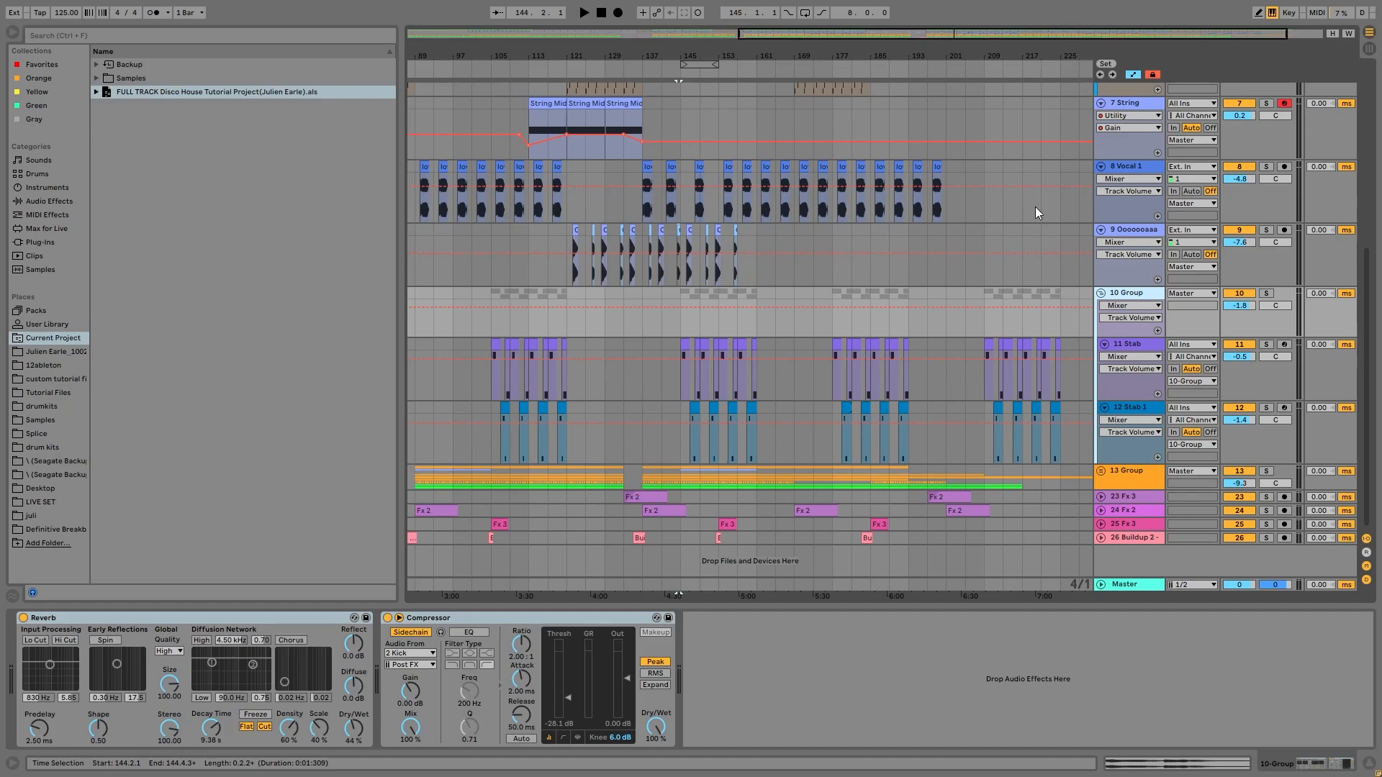
{"action": "left_click", "coordinate": [835, 320]}
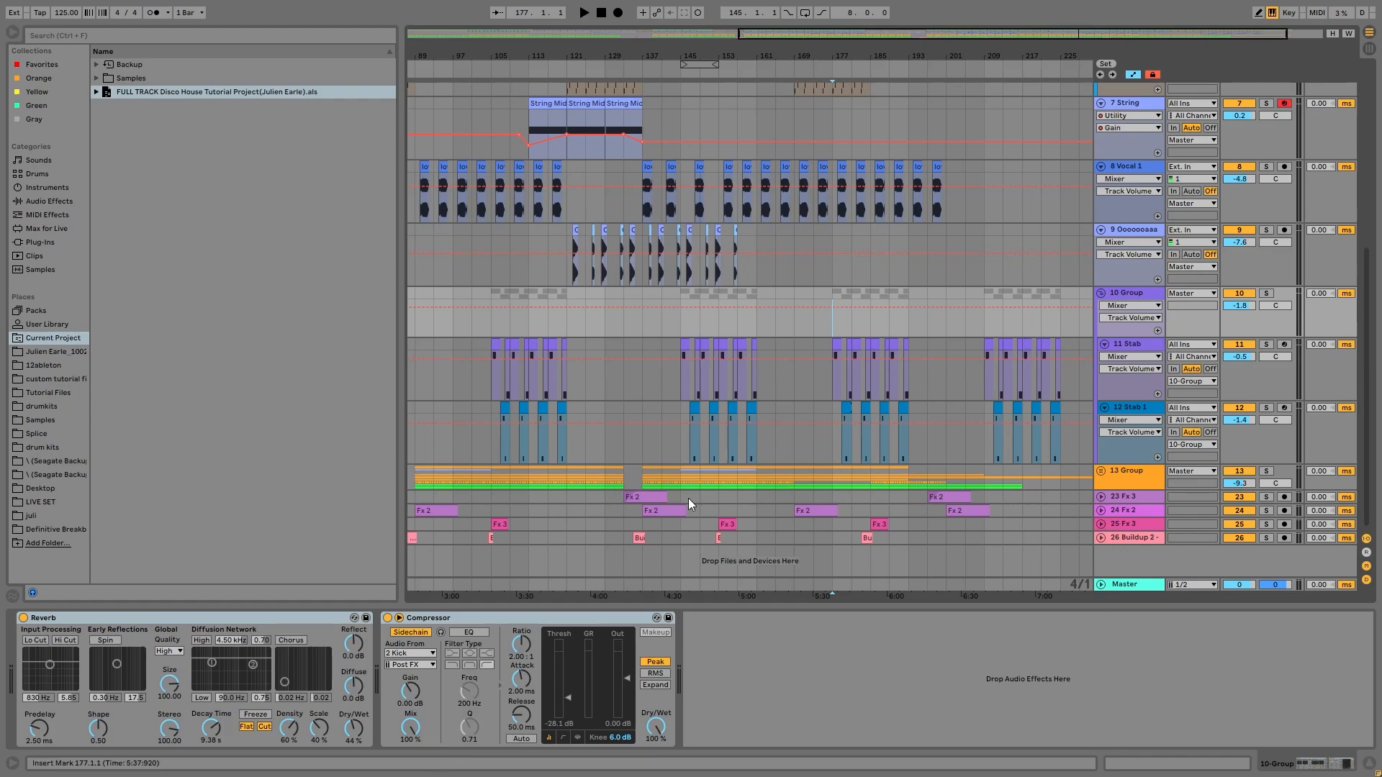
Step: Solo 11 Stab and 12 Stab 1, play them together from bar 177, and select the 12 Stab 1 clip at bar 179
{"action": "left_click", "coordinate": [1132, 344]}
{"action": "left_click", "coordinate": [1266, 344]}
{"action": "key", "text": "space"}
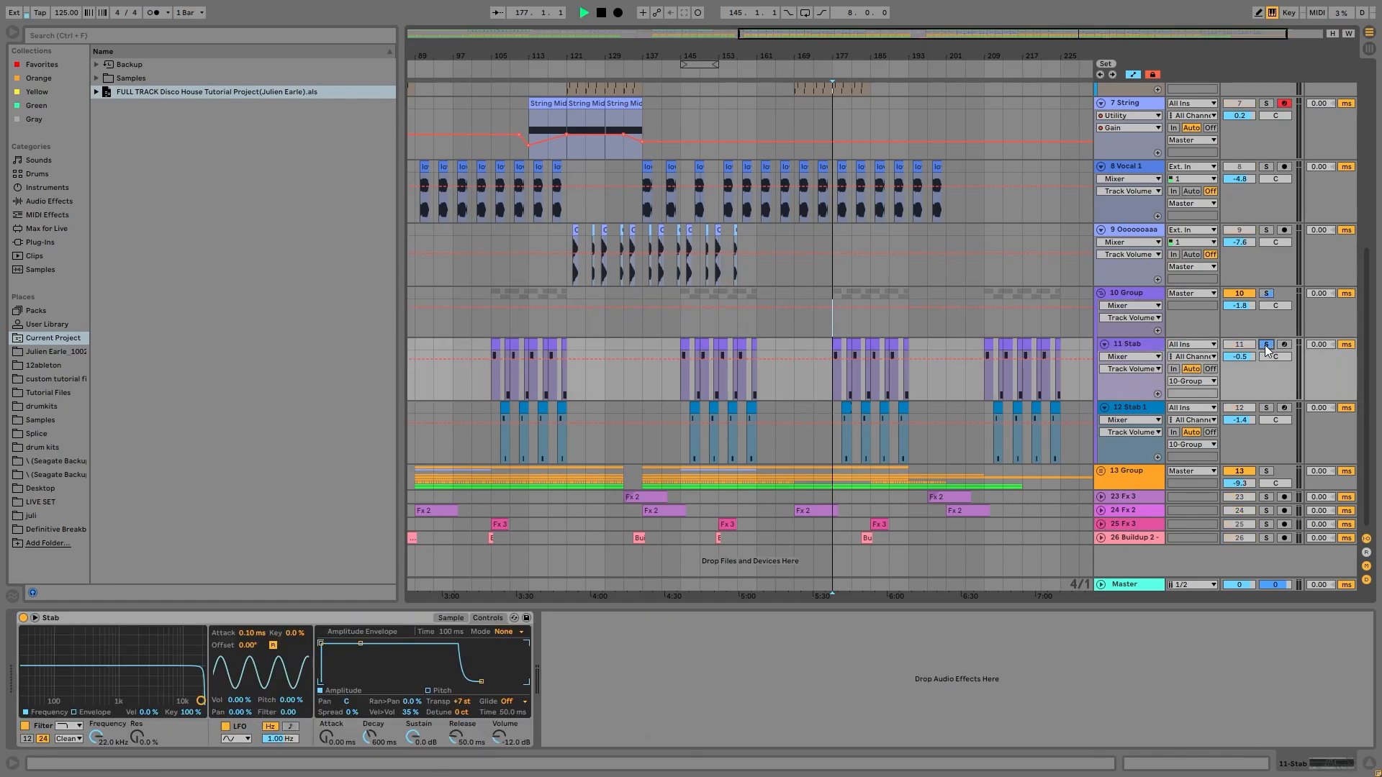
{"action": "left_click", "coordinate": [1265, 409]}
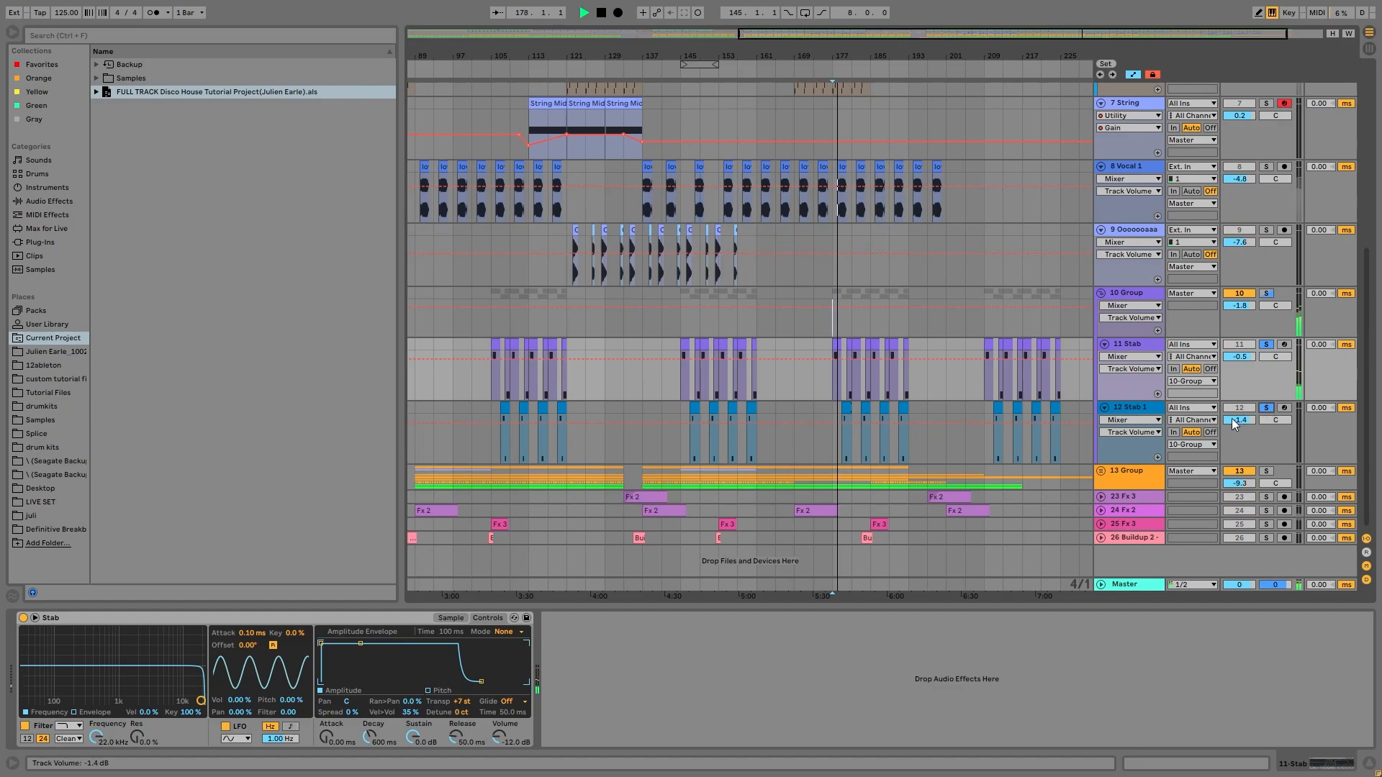
{"action": "left_click", "coordinate": [847, 410]}
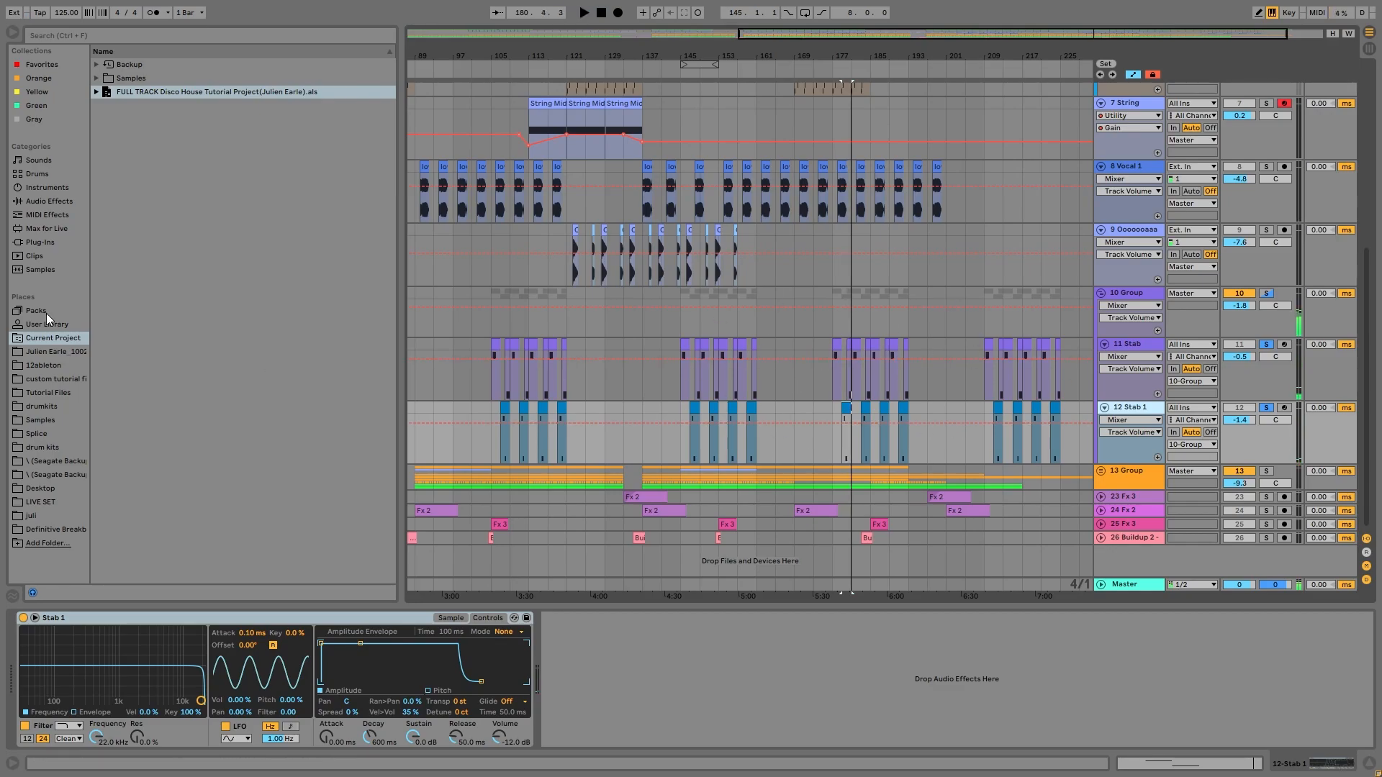
Step: Show the 10 Group effects, then solo 5 Sample and 6 Sample with the stabs and play them from bar 179
{"action": "left_click", "coordinate": [1133, 295]}
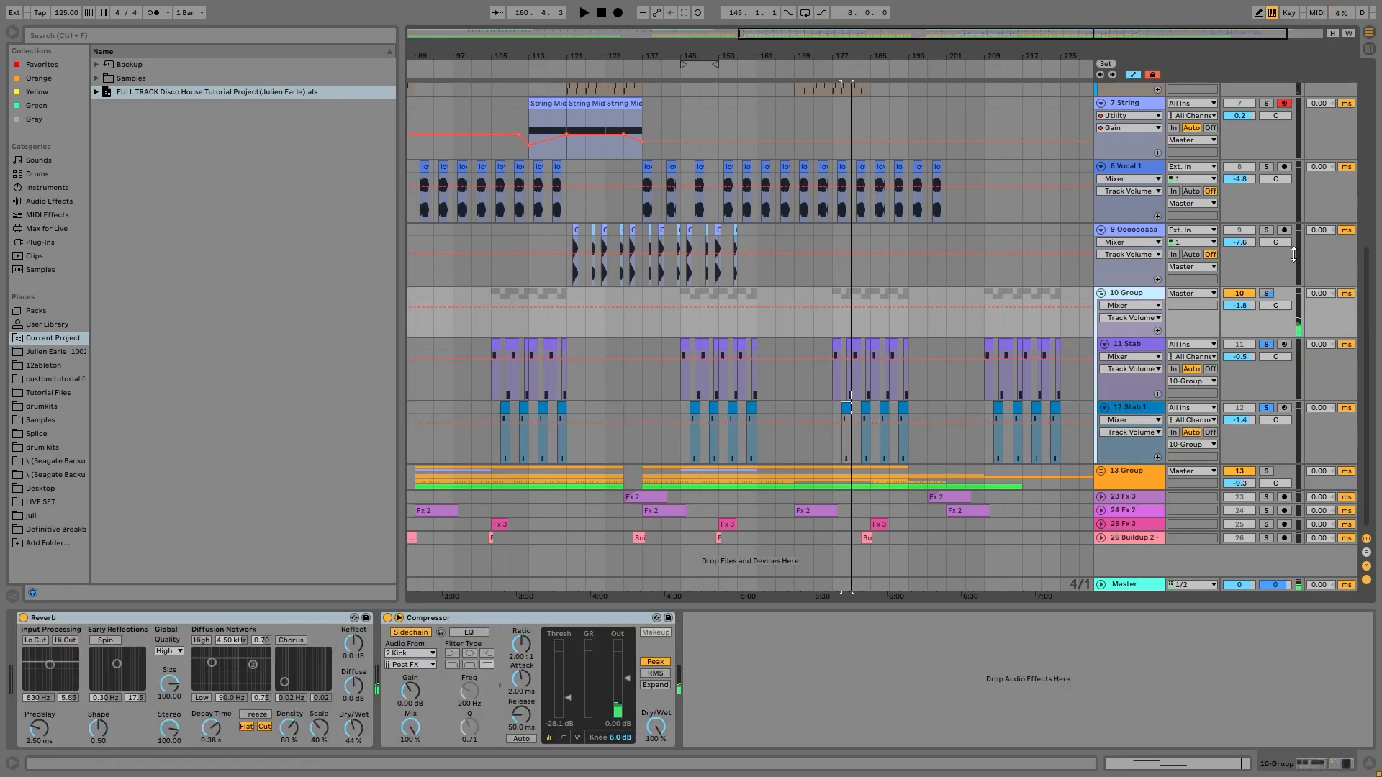
{"action": "scroll", "coordinate": [1133, 295], "scroll_direction": "up", "scroll_amount": 6}
{"action": "left_click", "coordinate": [1266, 221]}
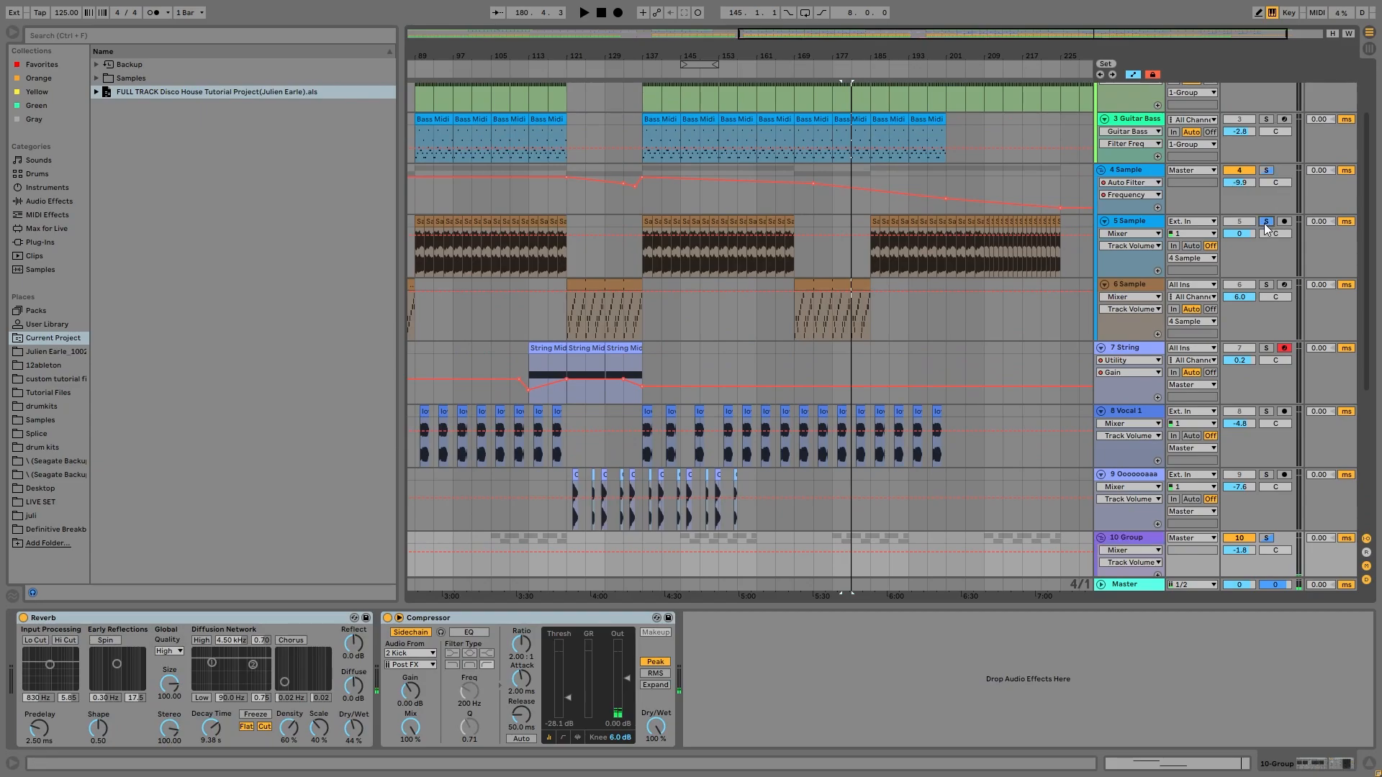
{"action": "key", "text": "space"}
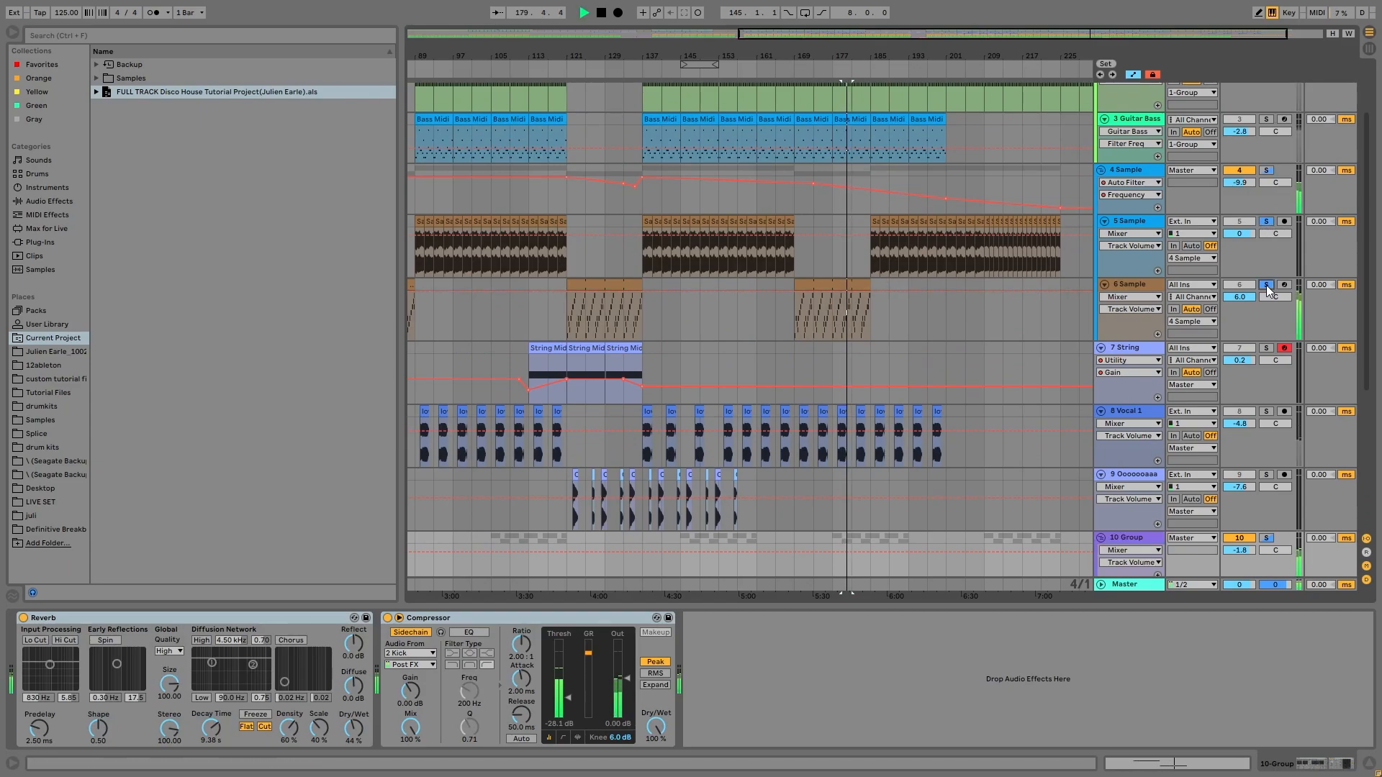
Step: Compare the effects on 10 Group with the 11 Stab instrument, then solo 10 Group alone
{"action": "scroll", "coordinate": [1238, 299], "scroll_direction": "down", "scroll_amount": 6}
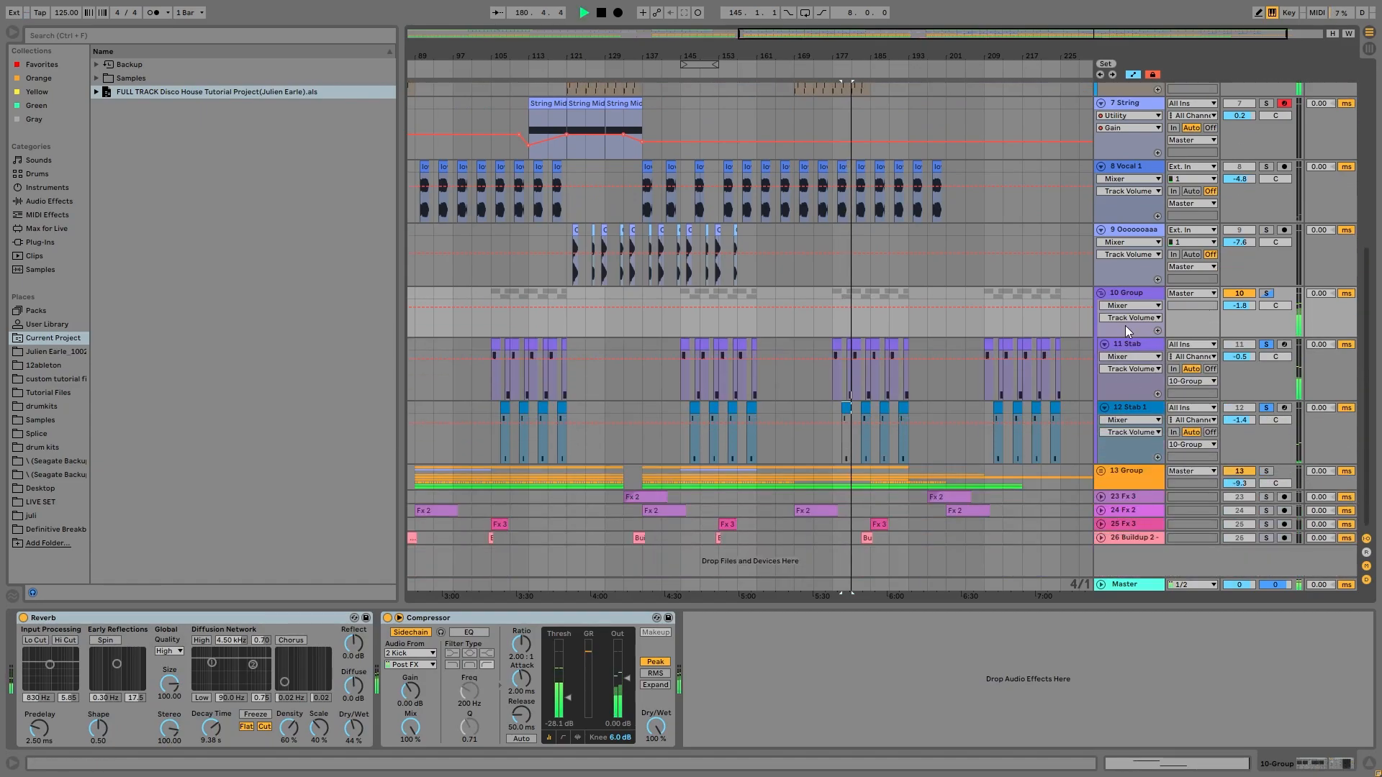
{"action": "left_click", "coordinate": [1137, 296]}
{"action": "key", "text": "Down"}
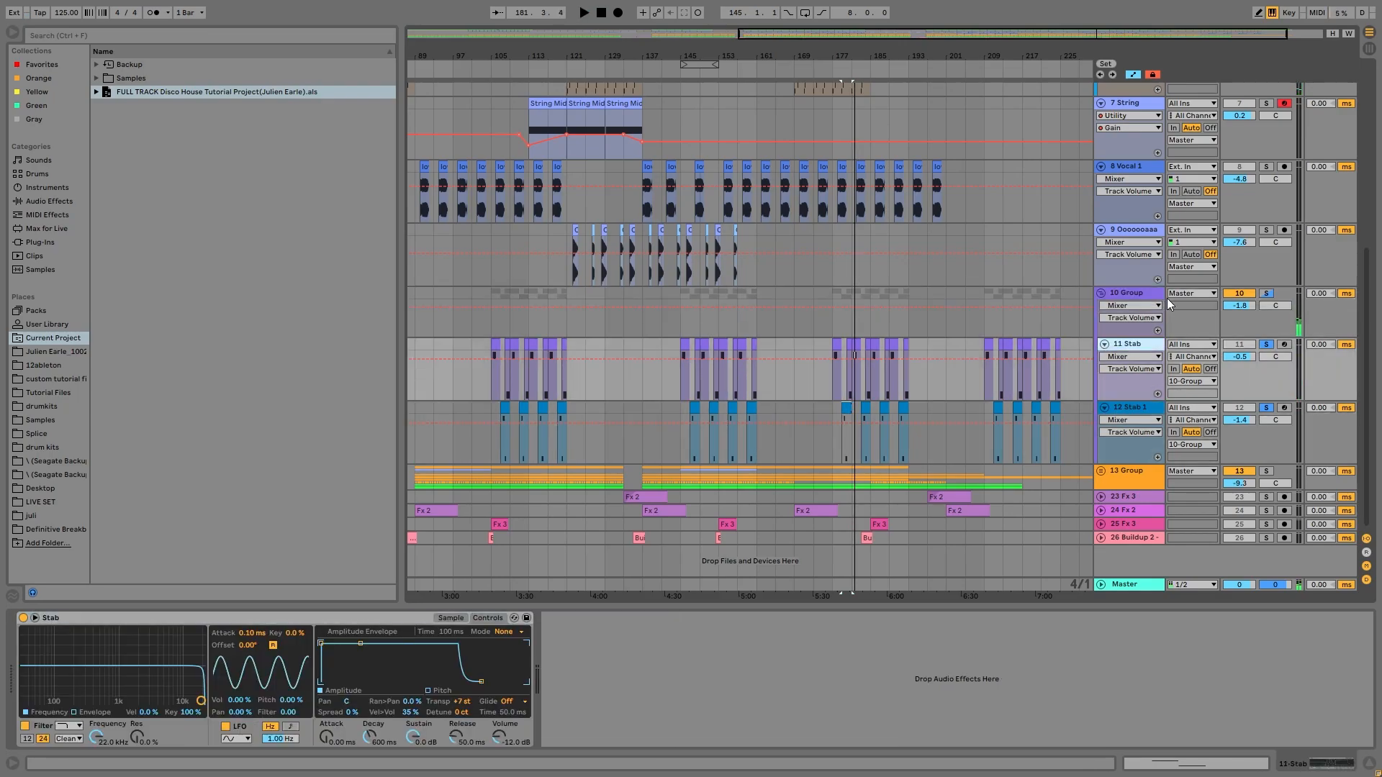
{"action": "key", "text": "Up"}
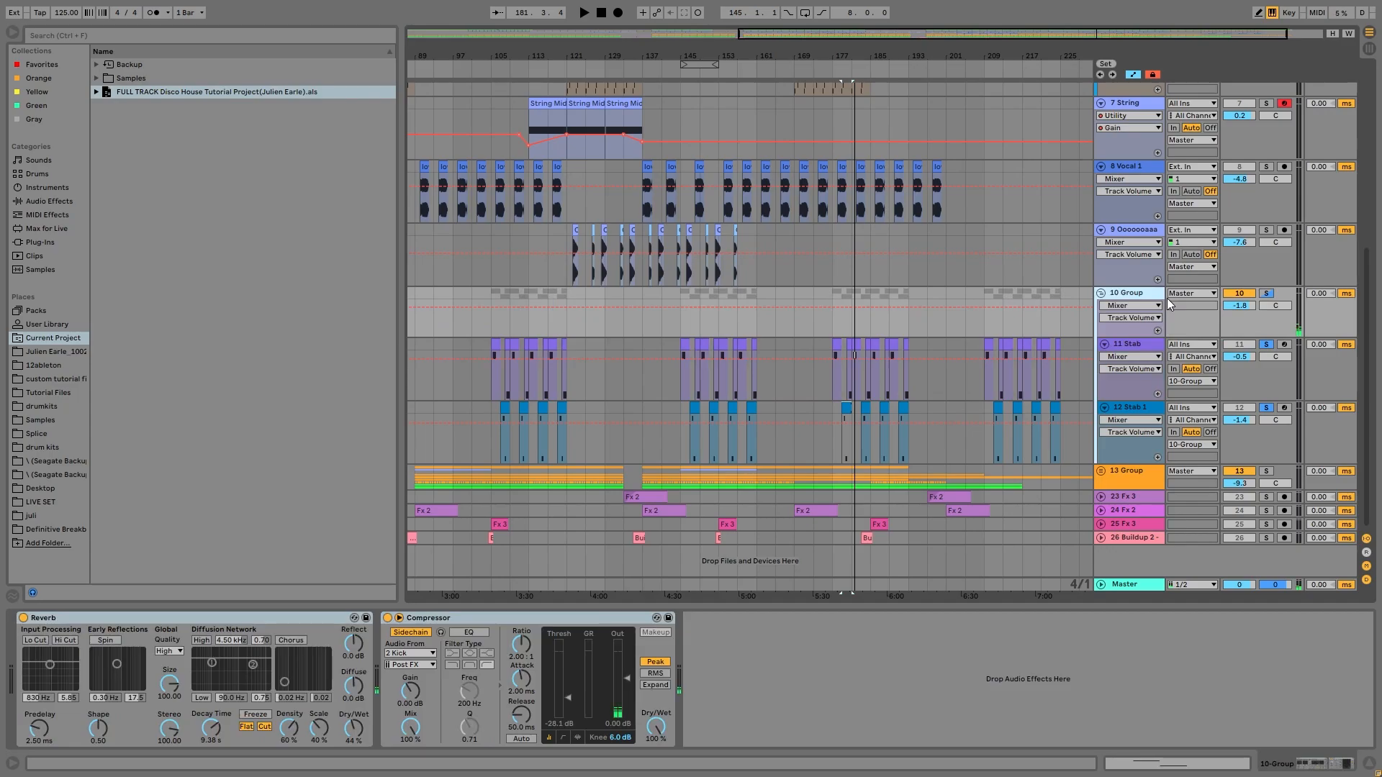
{"action": "left_click", "coordinate": [1267, 293]}
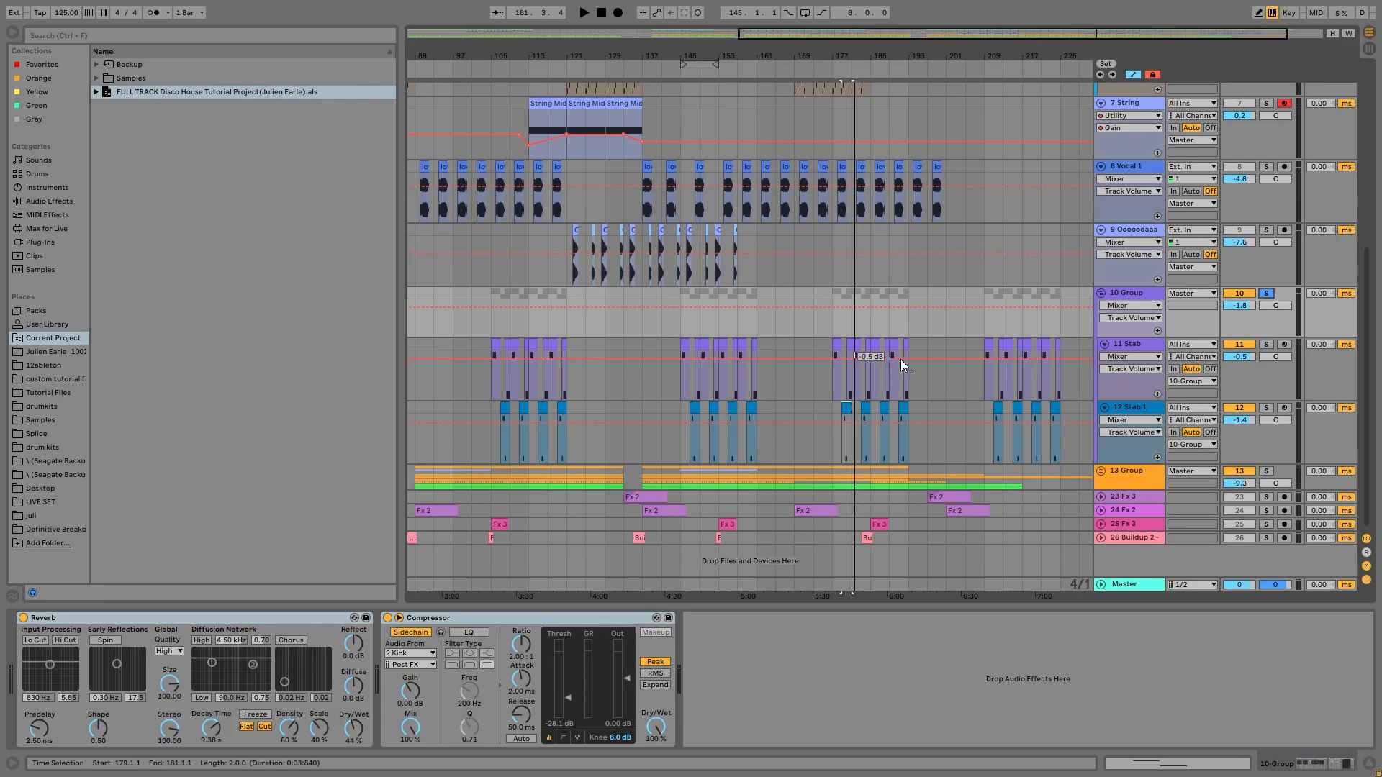
Step: Unfold 13 Group, solo it and play its percussion from bar 165 on 14 Open Hihat
{"action": "left_click", "coordinate": [1101, 471]}
{"action": "scroll", "coordinate": [1130, 468], "scroll_direction": "down", "scroll_amount": 12}
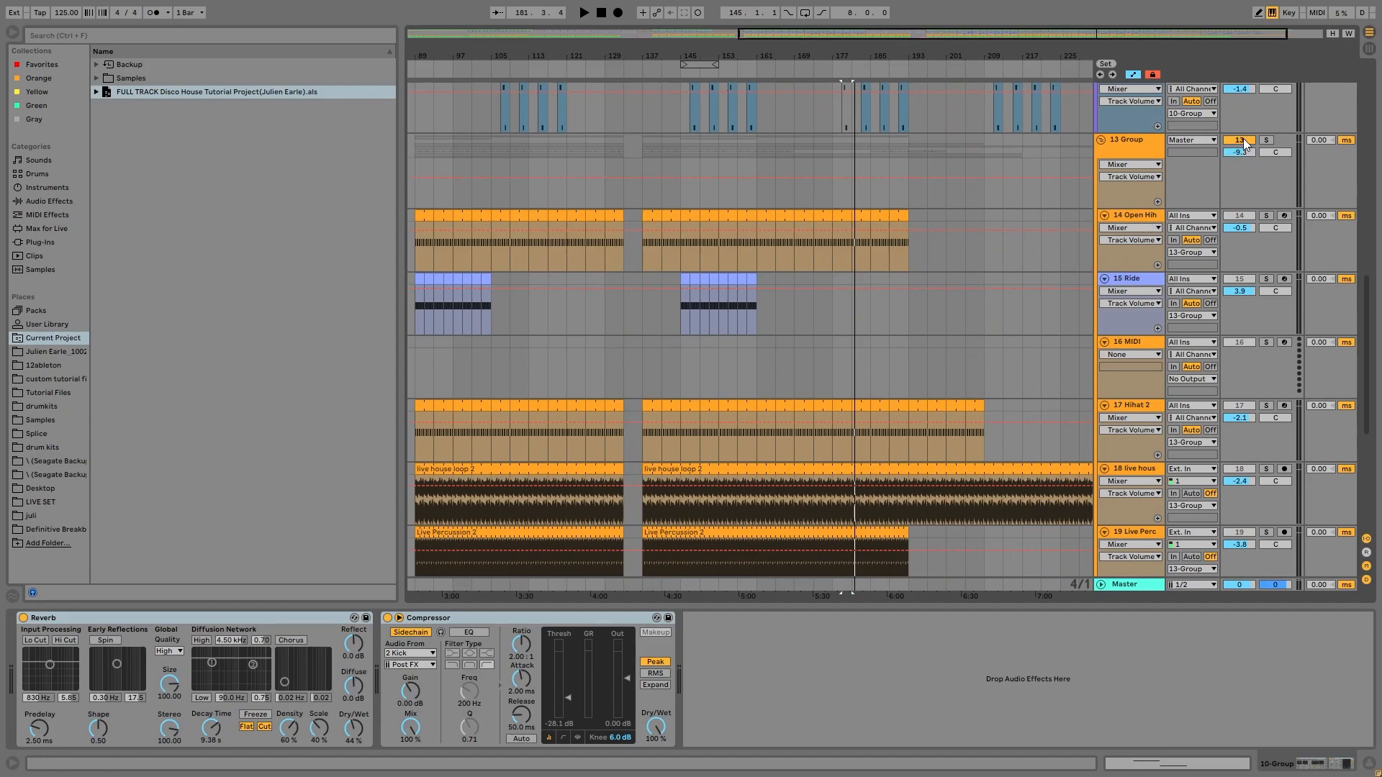
{"action": "left_click", "coordinate": [1266, 139]}
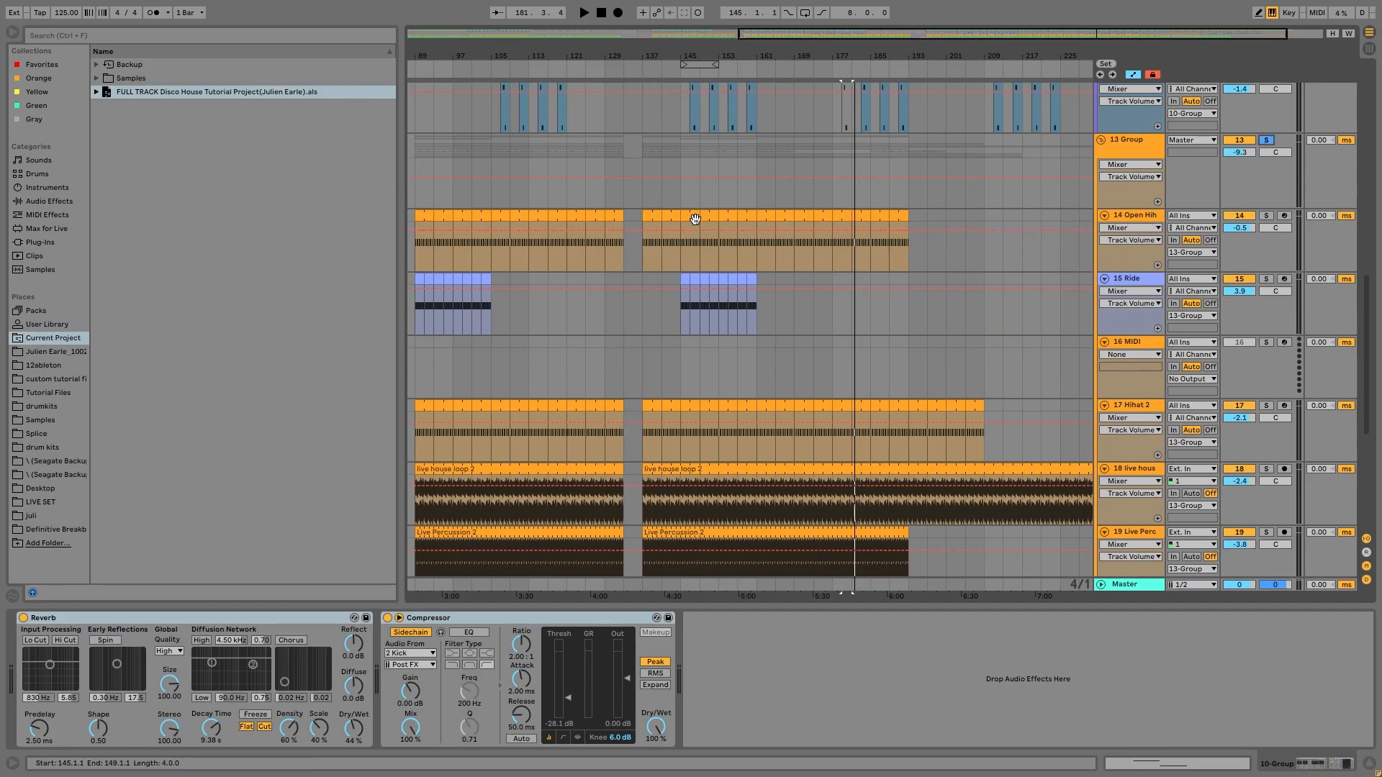
{"action": "left_click_drag", "start_coordinate": [776, 237], "coordinate": [795, 238]}
{"action": "key", "text": "space"}
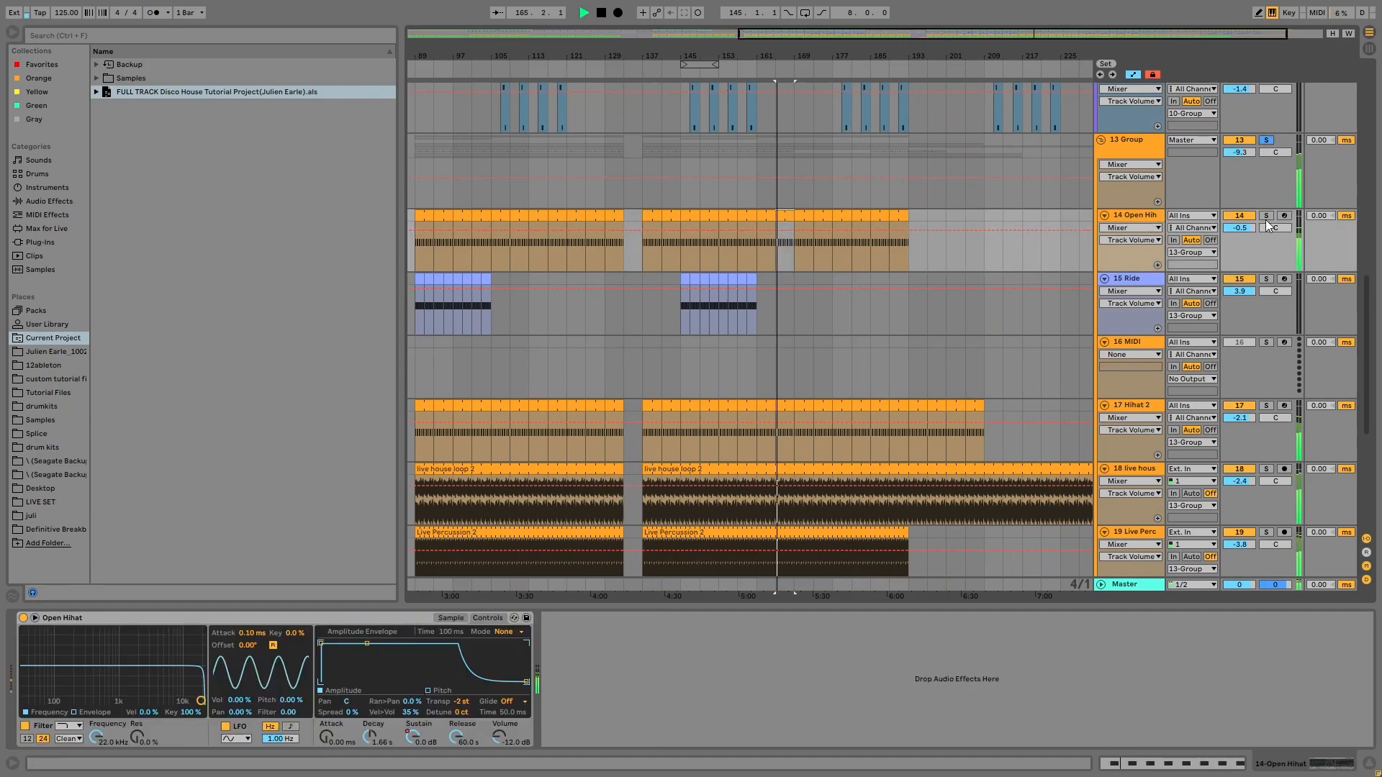
Step: Solo 14 Open Hihat and move the Hihat 2 track directly below it
{"action": "left_click", "coordinate": [1266, 216]}
{"action": "left_click_drag", "start_coordinate": [1147, 400], "coordinate": [1151, 267]}
{"action": "key", "text": "space"}
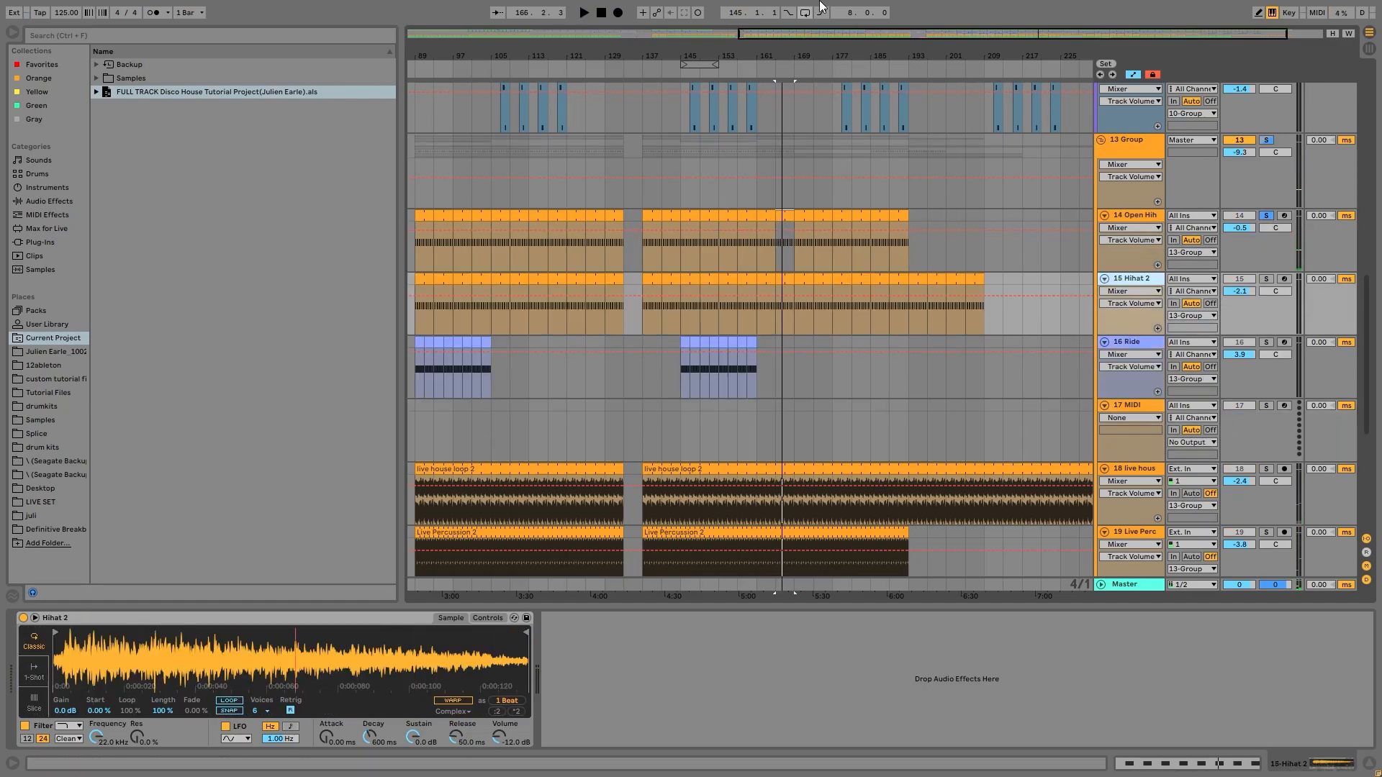
Step: Play 14 Open Hihat from bar 165, then solo and select 15 Hihat 2 to hear it alone
{"action": "left_click", "coordinate": [1142, 215]}
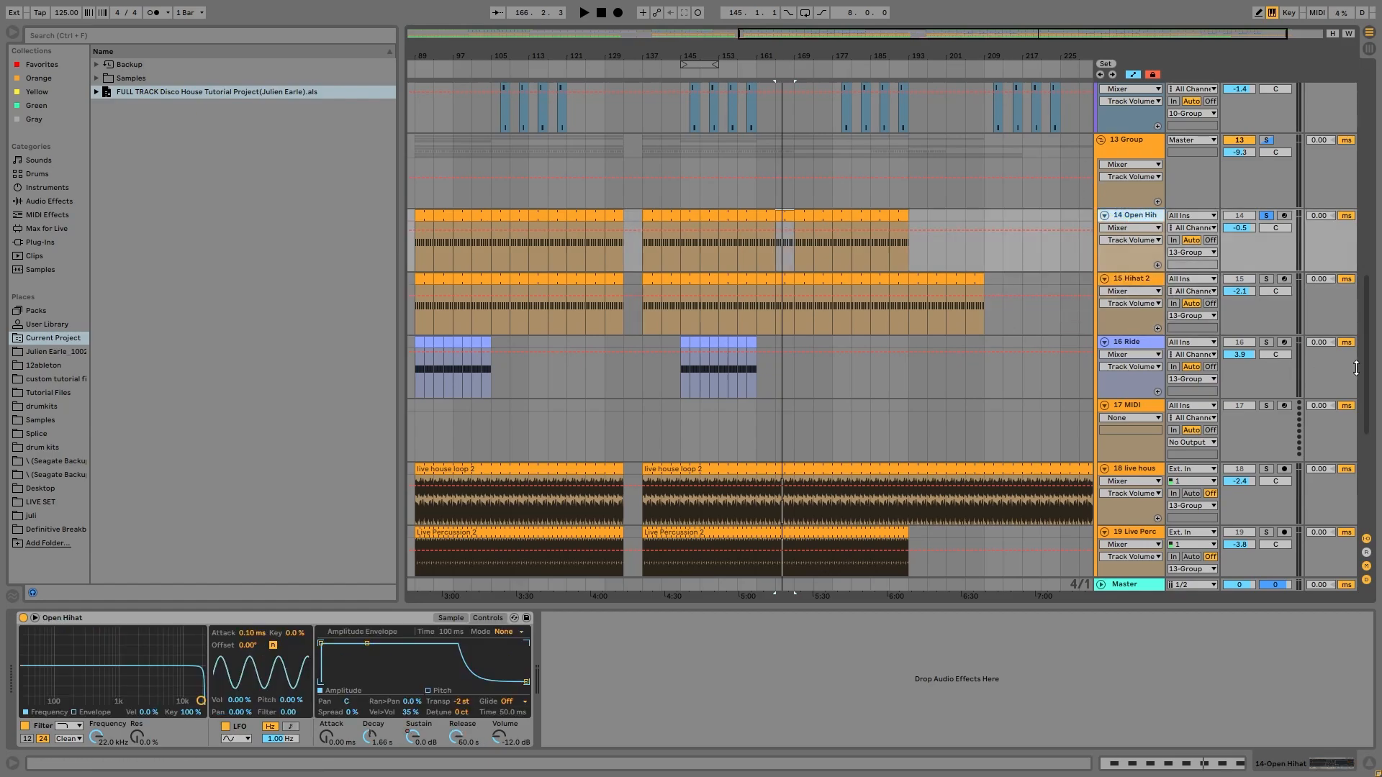
{"action": "key", "text": "space"}
{"action": "left_click", "coordinate": [1265, 278]}
{"action": "left_click", "coordinate": [1131, 280]}
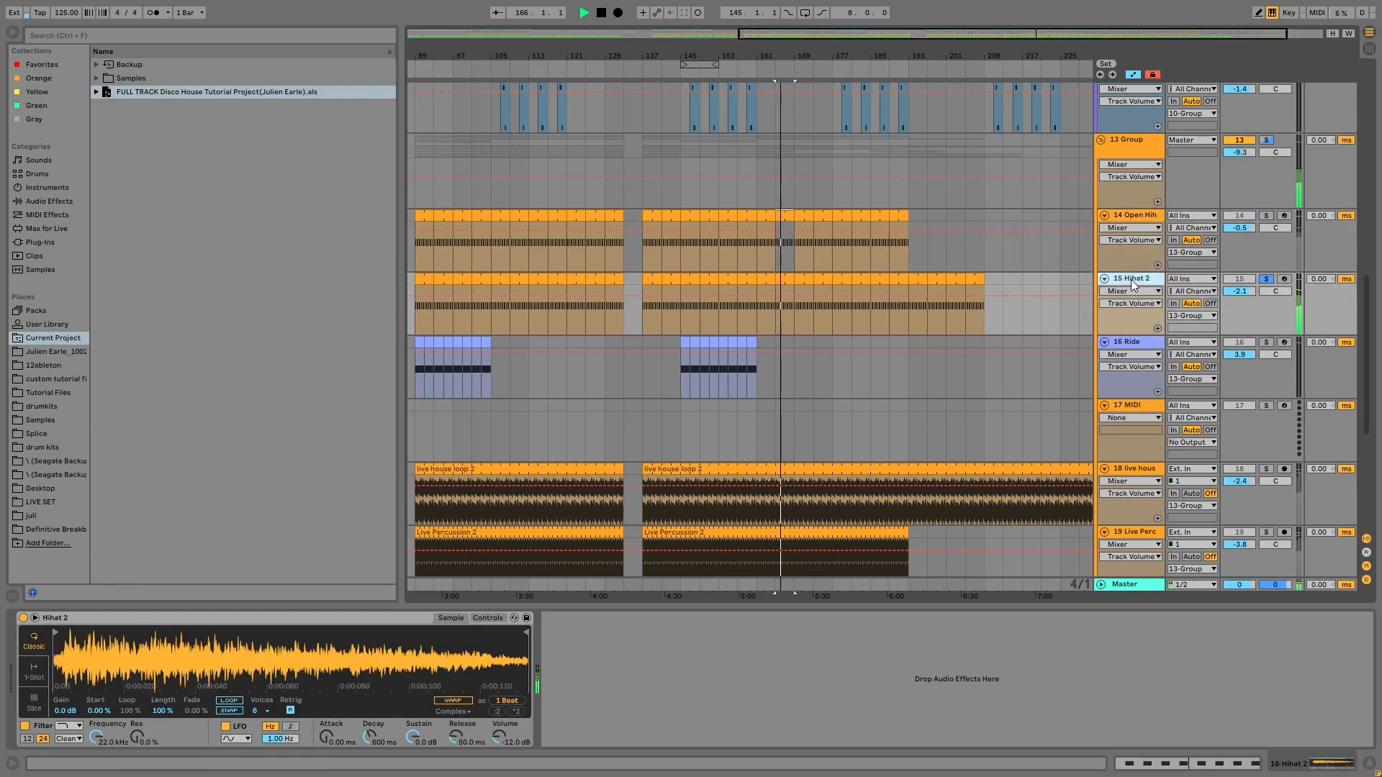
{"action": "key", "text": "space"}
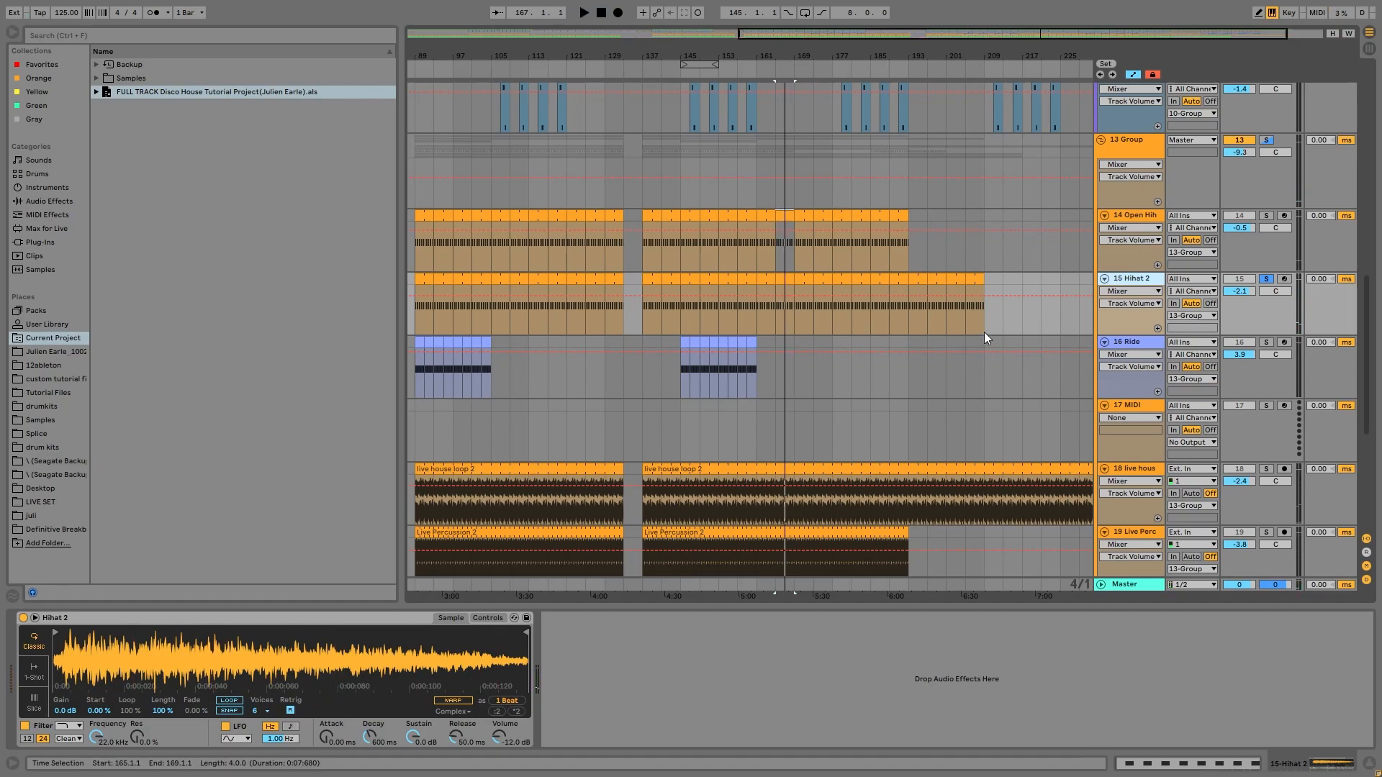
Step: Solo 14 Open Hihat and 15 Hihat 2 together and play both hi-hats from bar 165
{"action": "key", "text": "space"}
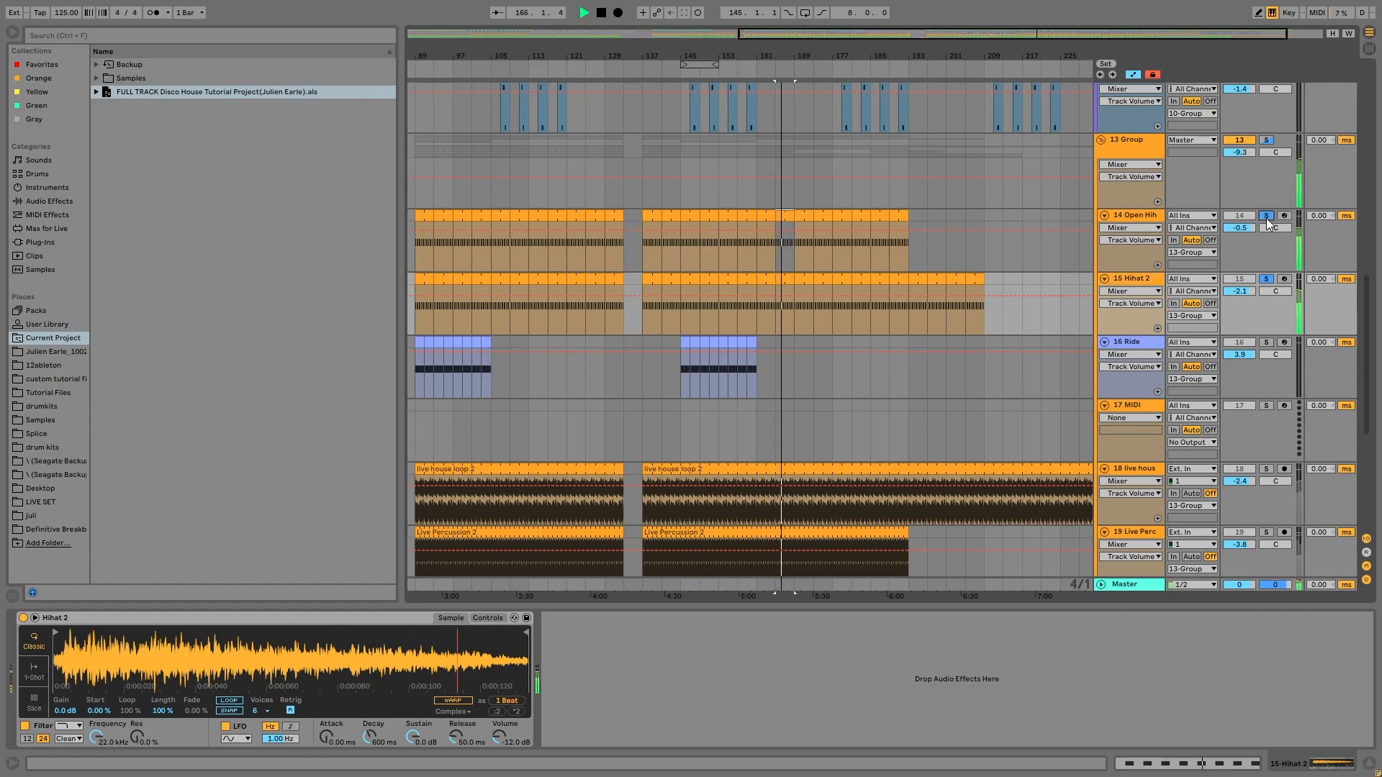
{"action": "left_click", "coordinate": [1267, 280]}
{"action": "left_click", "coordinate": [1266, 279]}
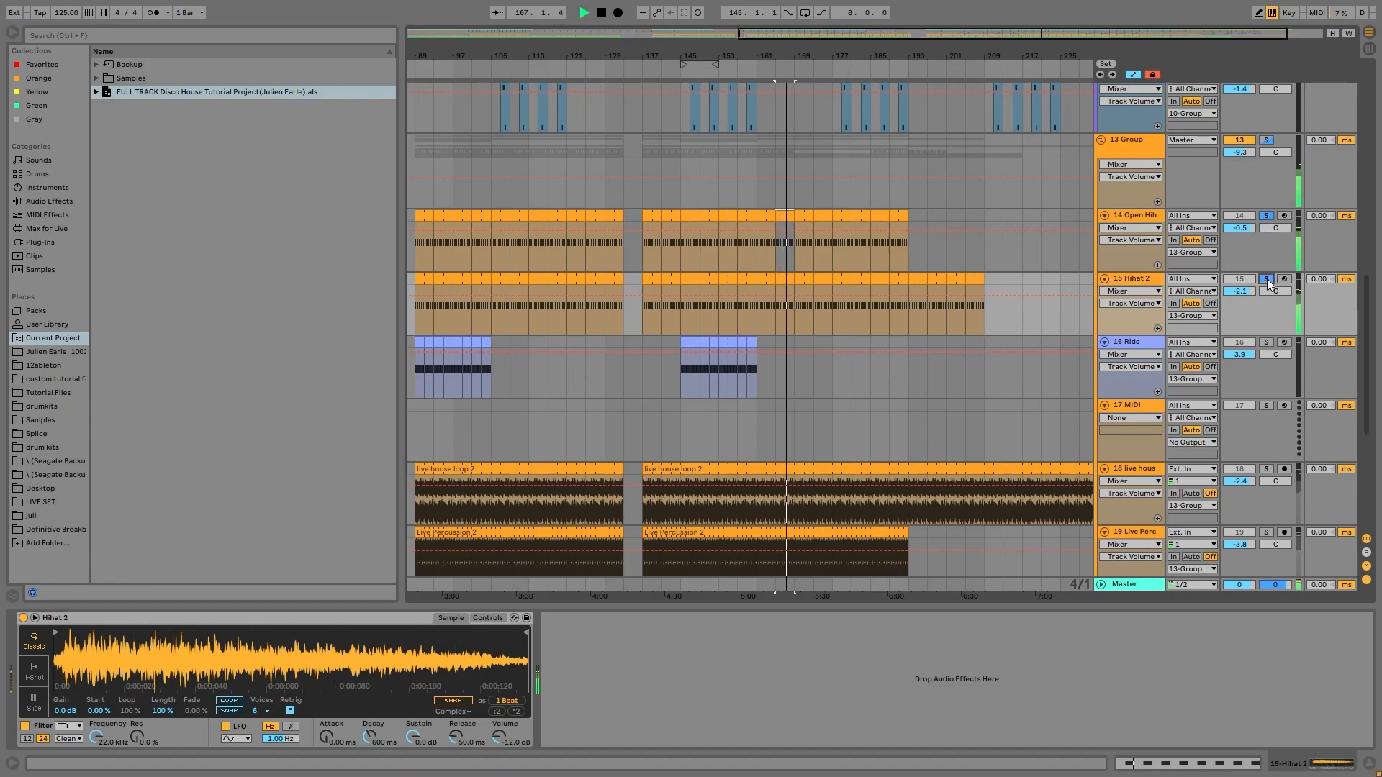
{"action": "key", "text": "space"}
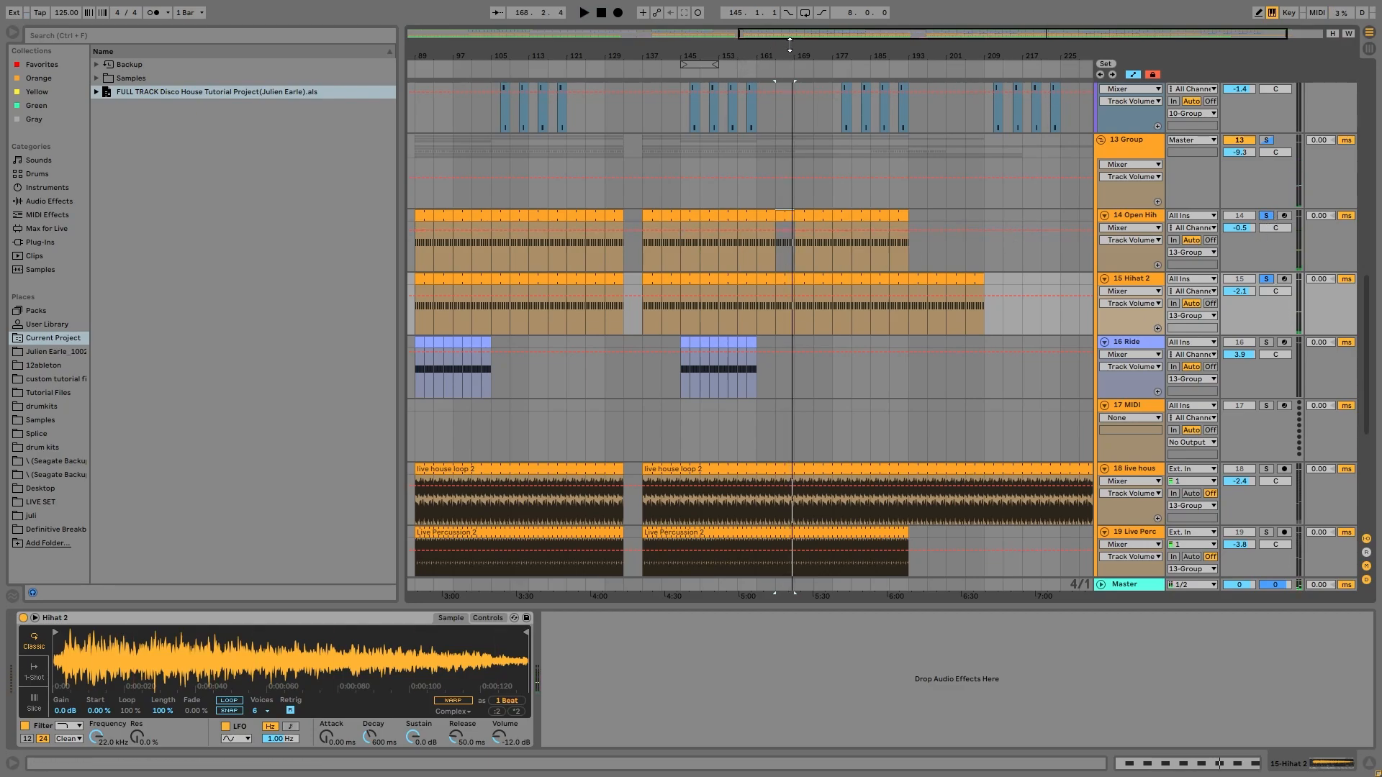
{"action": "left_click_drag", "start_coordinate": [790, 46], "coordinate": [1209, 6]}
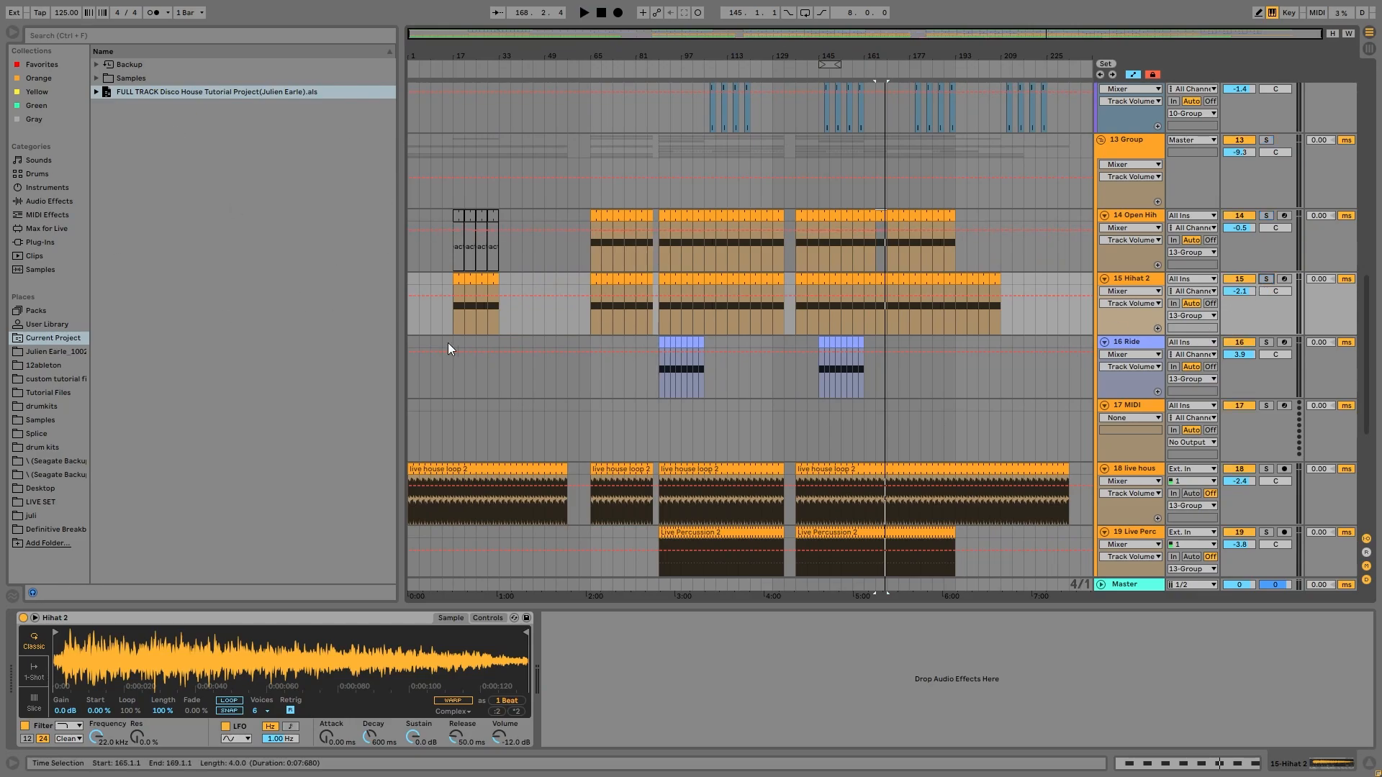
Step: Play the percussion group from bar 17, bar 65 and bar 101 to hear where the two hi-hats enter
{"action": "left_click", "coordinate": [459, 302]}
{"action": "key", "text": "space"}
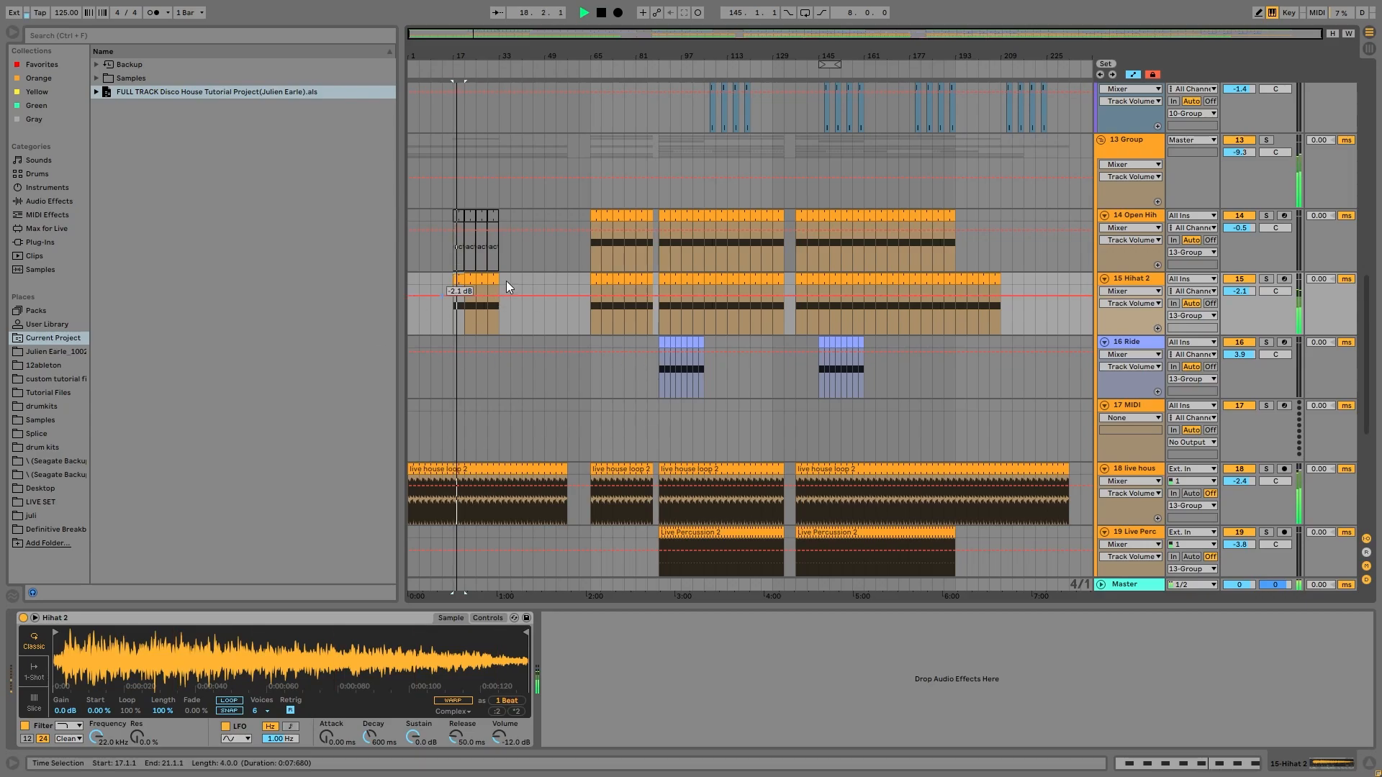
{"action": "left_click", "coordinate": [590, 276]}
{"action": "key", "text": "space"}
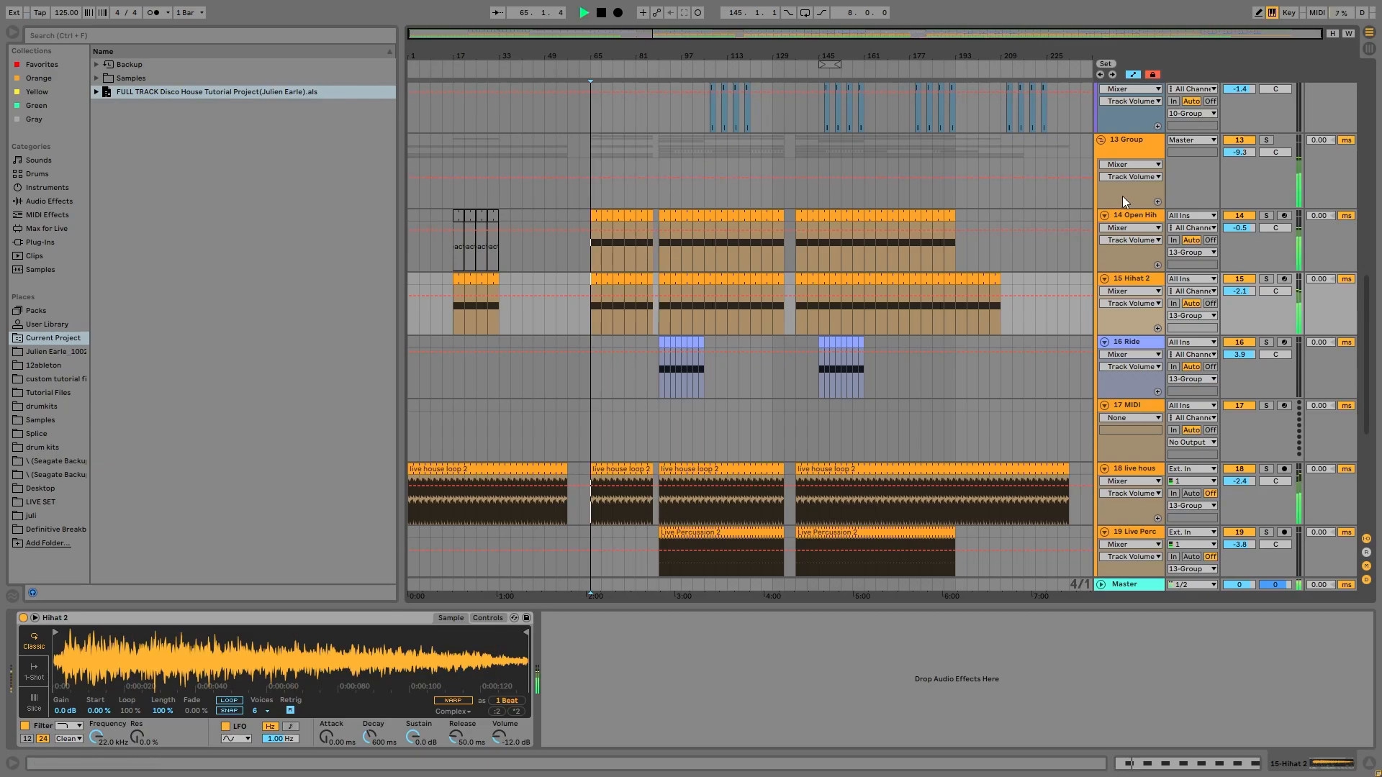
{"action": "left_click", "coordinate": [1143, 279]}
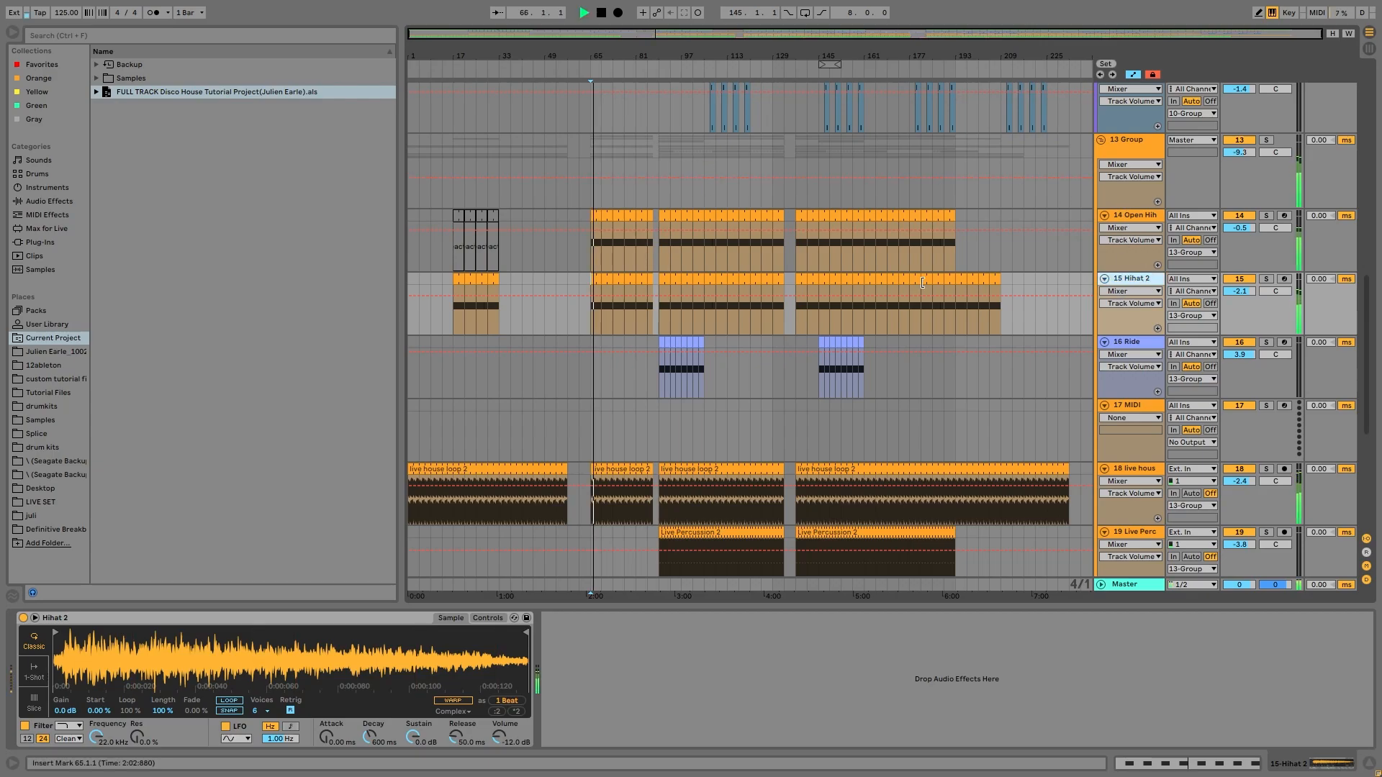
{"action": "left_click", "coordinate": [693, 255]}
{"action": "left_click", "coordinate": [1138, 280]}
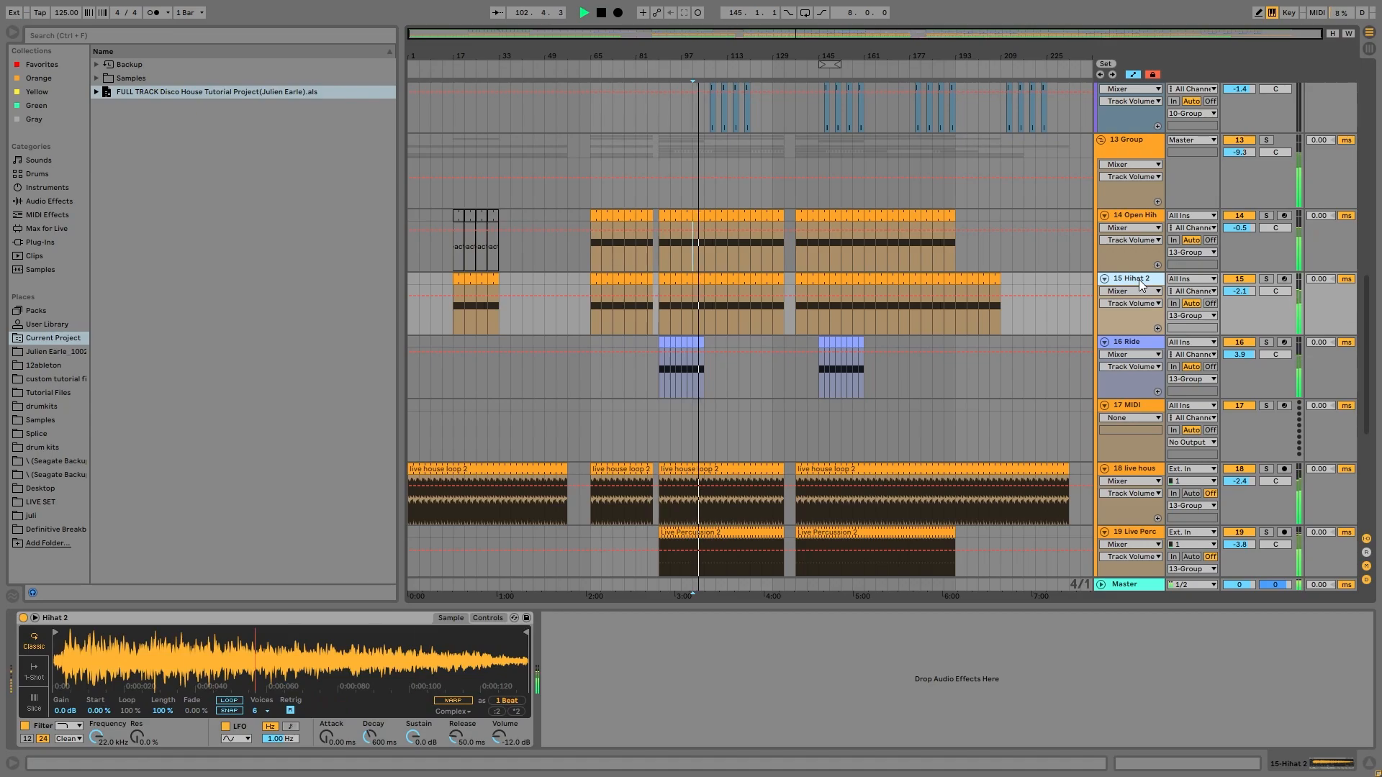
{"action": "key", "text": "space"}
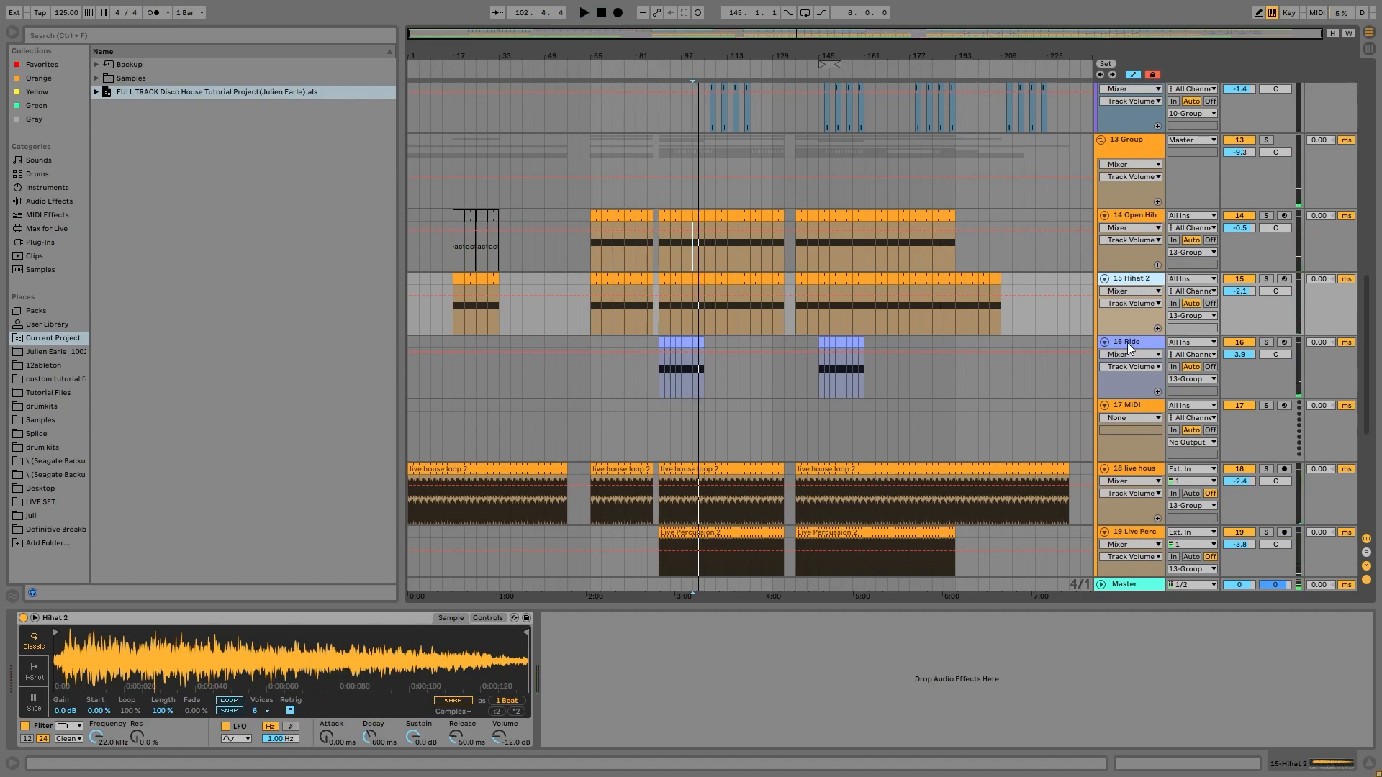
Step: Solo 16 Ride, play it from bar 101 and show its Echo and Auto Pan devices
{"action": "scroll", "coordinate": [1127, 343], "scroll_direction": "down", "scroll_amount": 2}
{"action": "left_click", "coordinate": [1266, 285]}
{"action": "left_click", "coordinate": [1134, 284]}
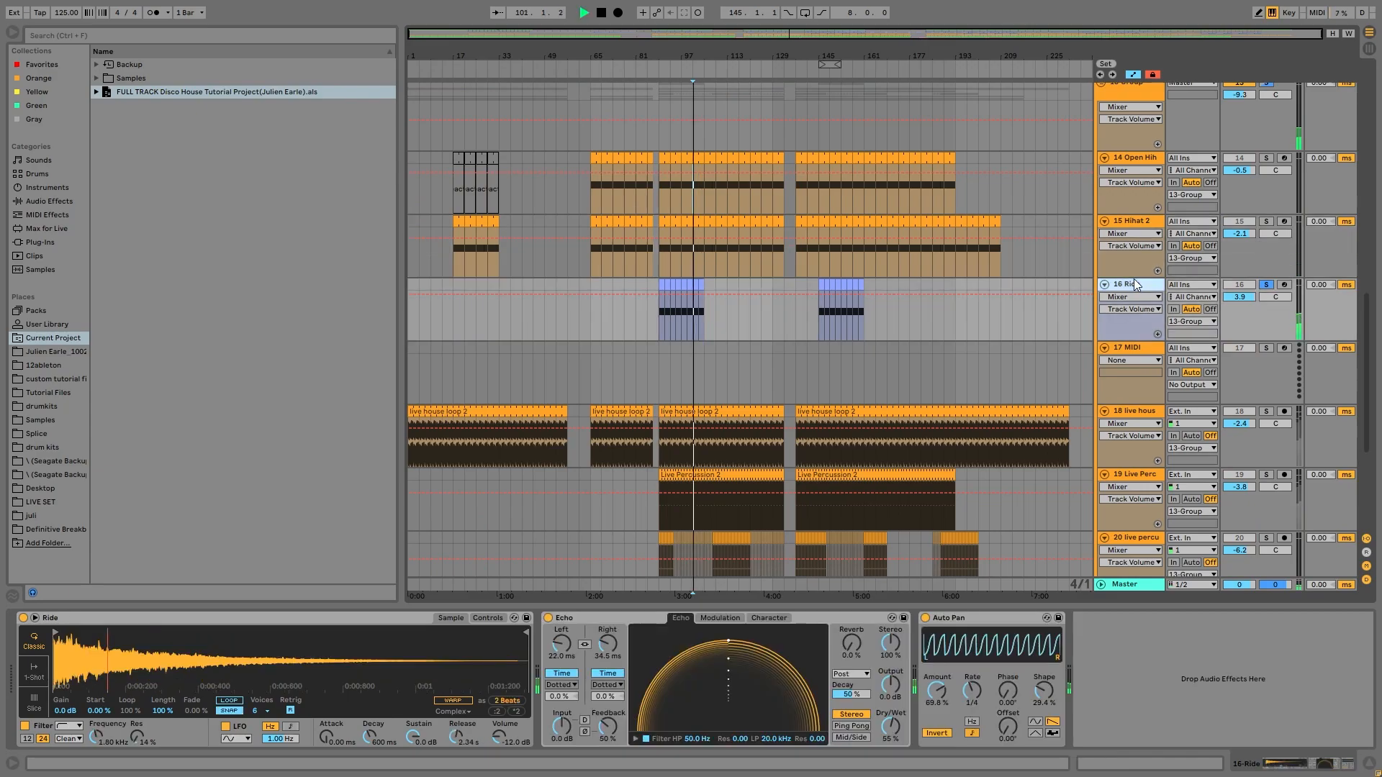
{"action": "key", "text": "space"}
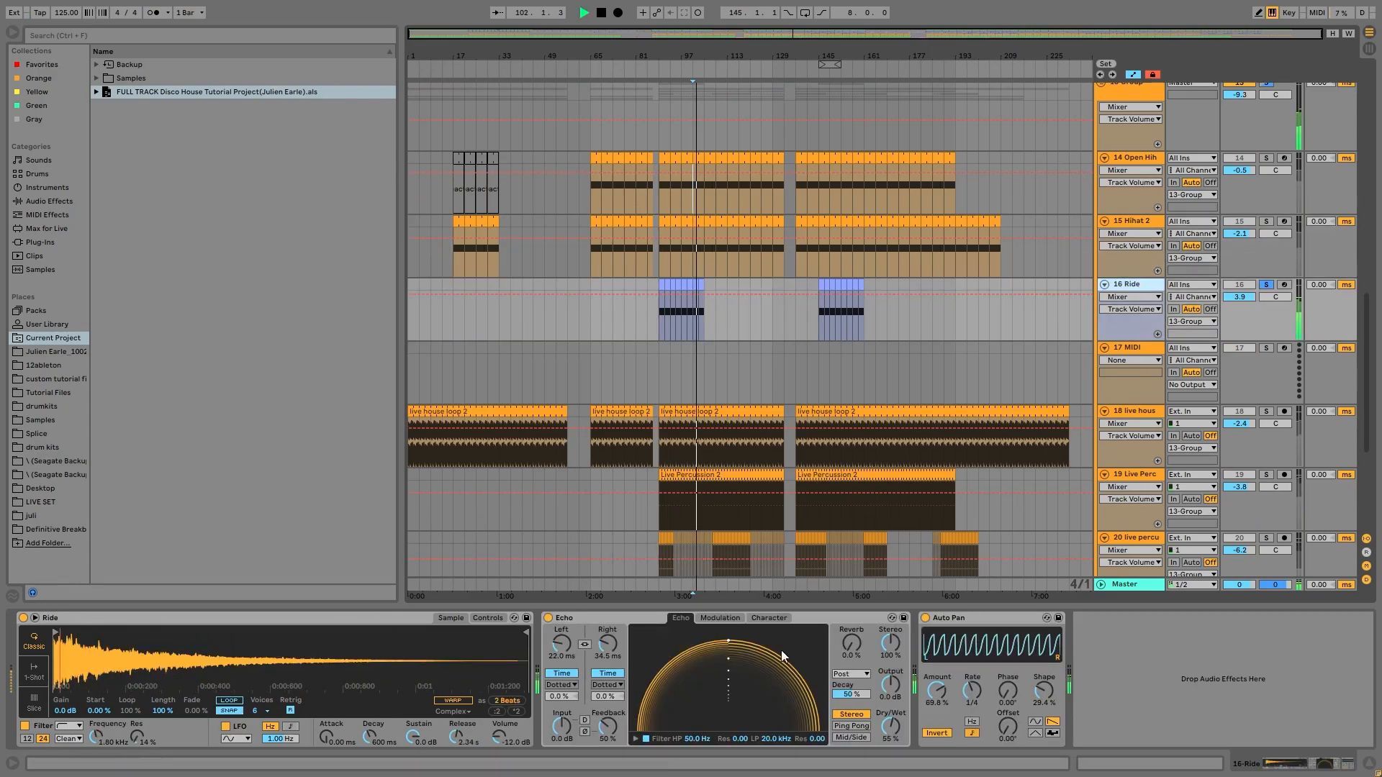
{"action": "key", "text": "space"}
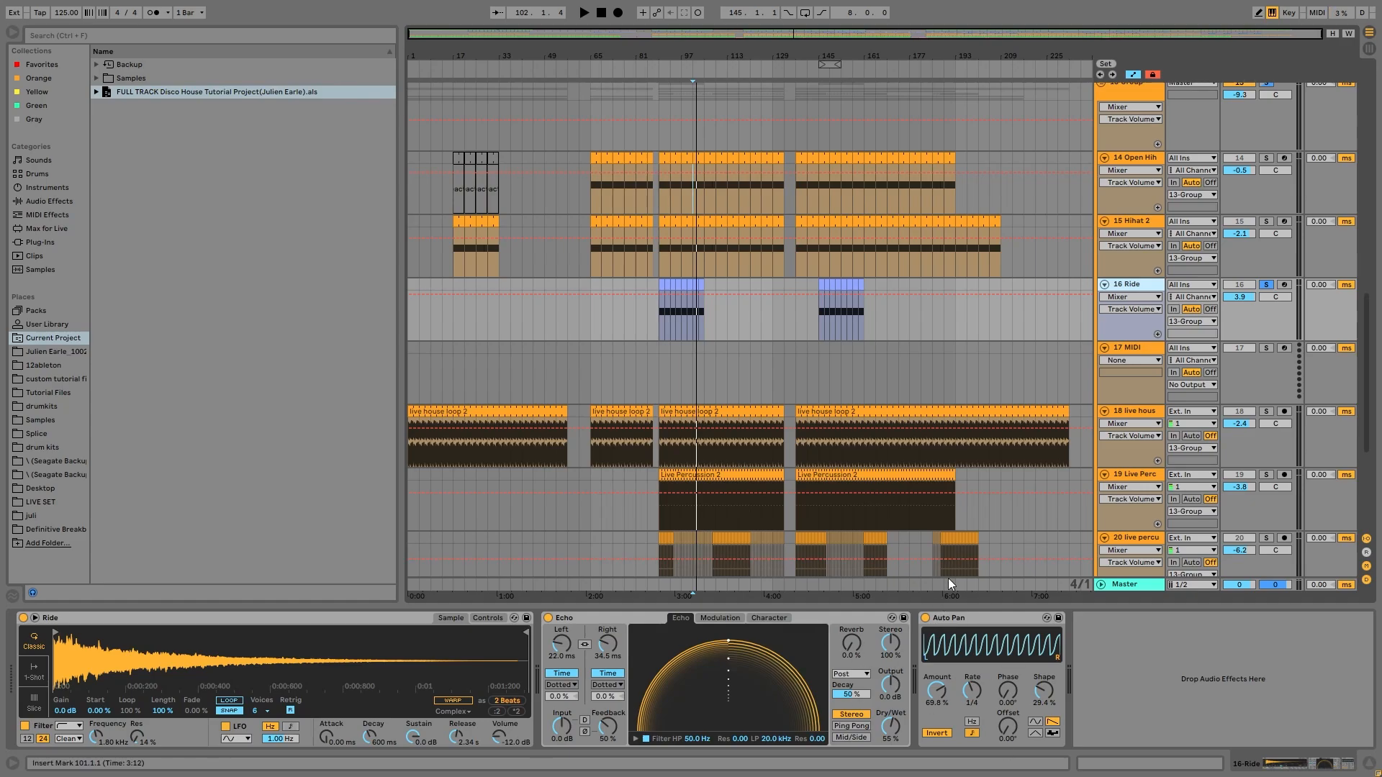
Step: Solo 18 live house loop 2 and play its clip that starts at bar 89
{"action": "scroll", "coordinate": [1022, 356], "scroll_direction": "down", "scroll_amount": 1}
{"action": "scroll", "coordinate": [1022, 353], "scroll_direction": "down", "scroll_amount": 3}
{"action": "left_click", "coordinate": [1139, 324]}
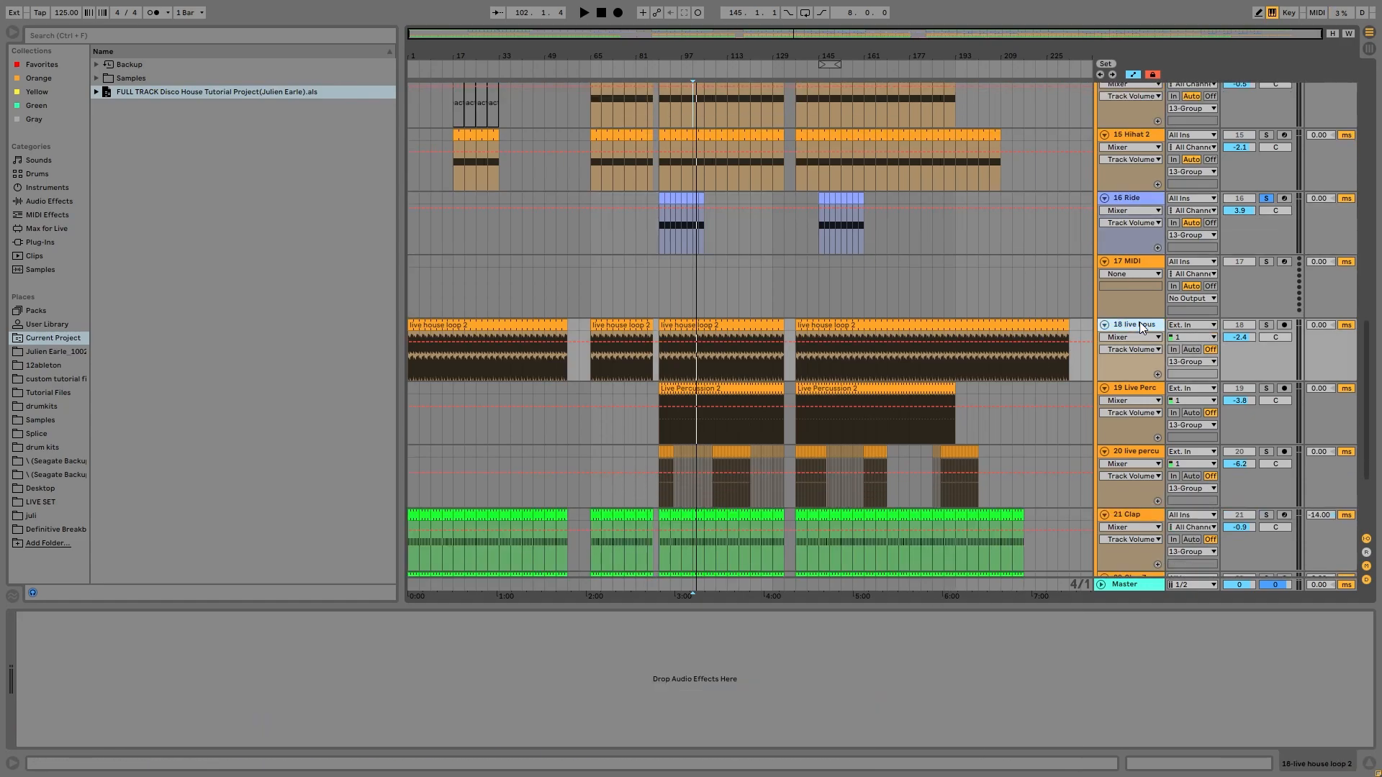
{"action": "left_click", "coordinate": [1121, 197]}
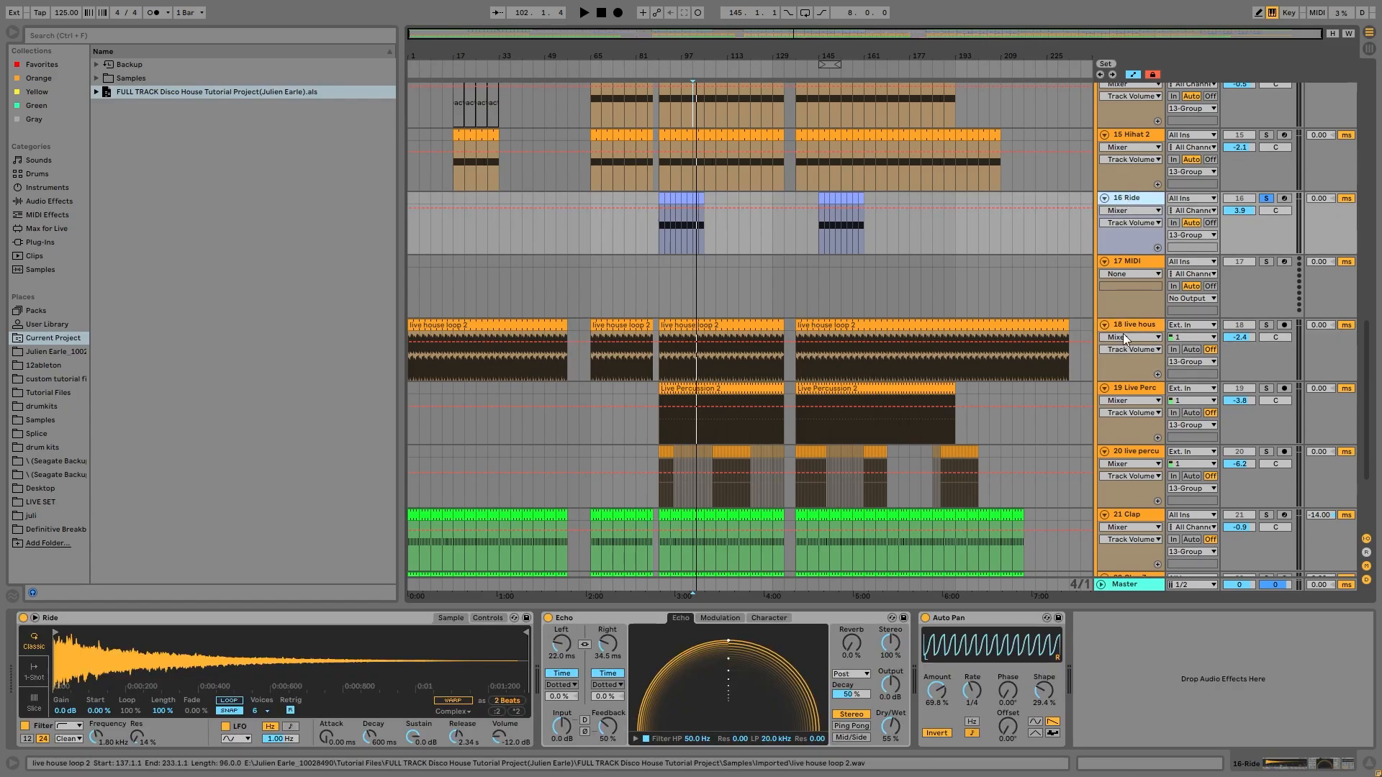
{"action": "left_click", "coordinate": [1269, 324]}
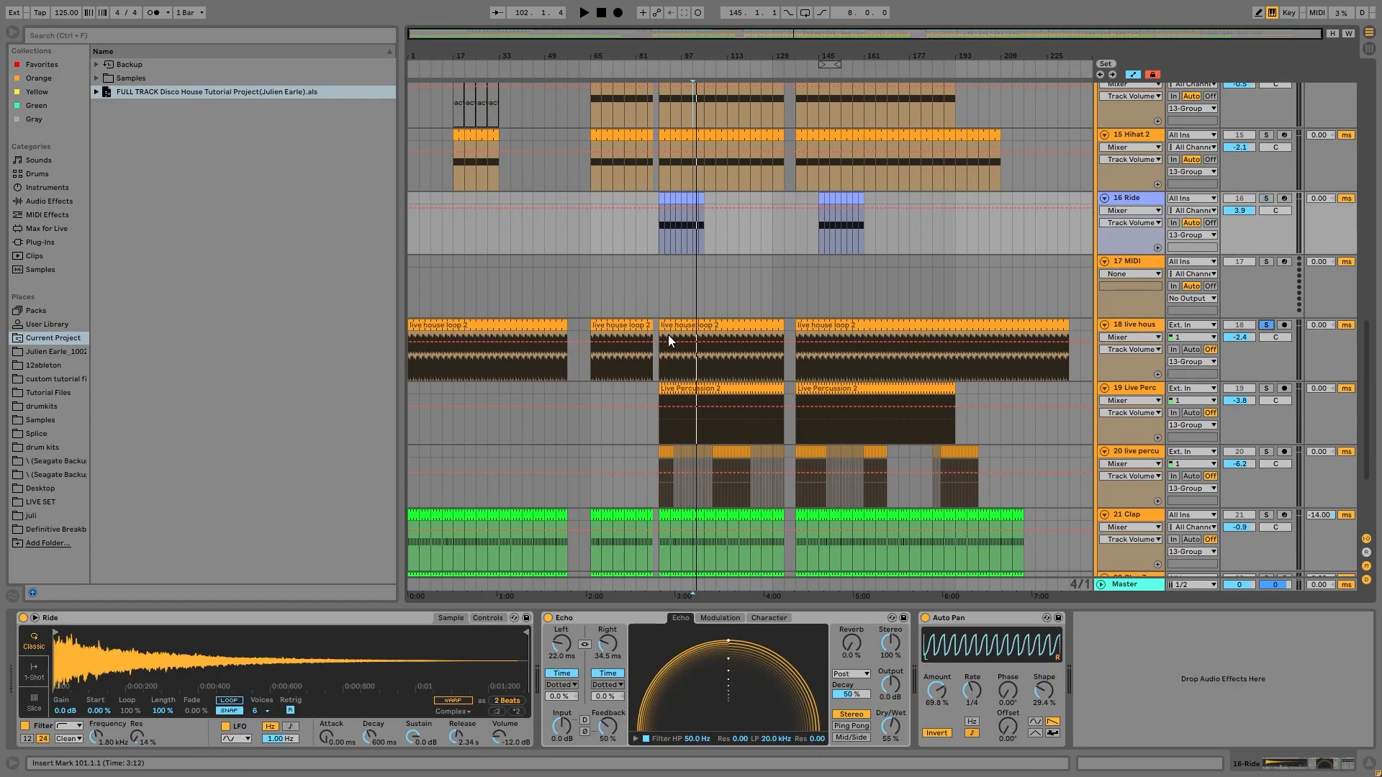
{"action": "key", "text": "space"}
{"action": "left_click", "coordinate": [702, 324]}
{"action": "key", "text": "space"}
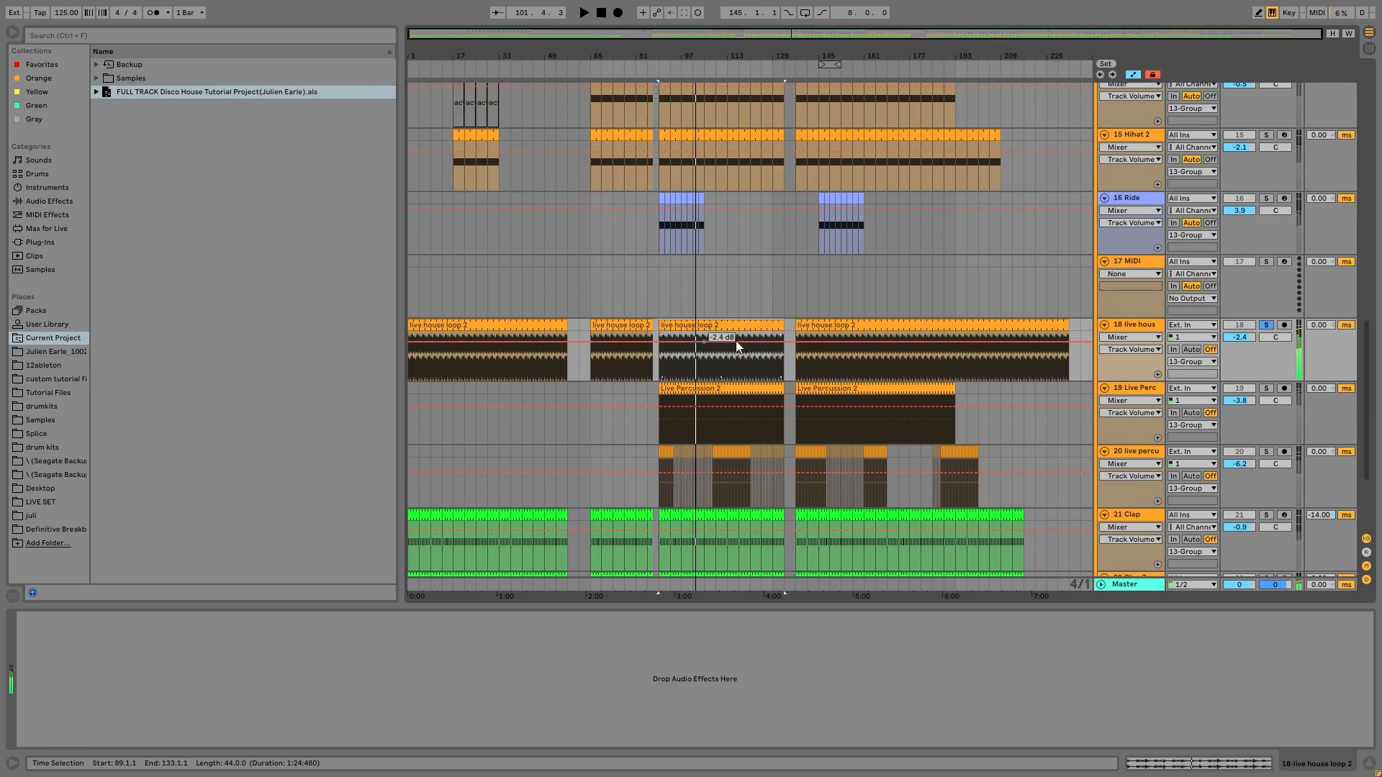
Step: Delete the empty 17 MIDI track from the percussion group
{"action": "scroll", "coordinate": [1155, 283], "scroll_direction": "up", "scroll_amount": 3}
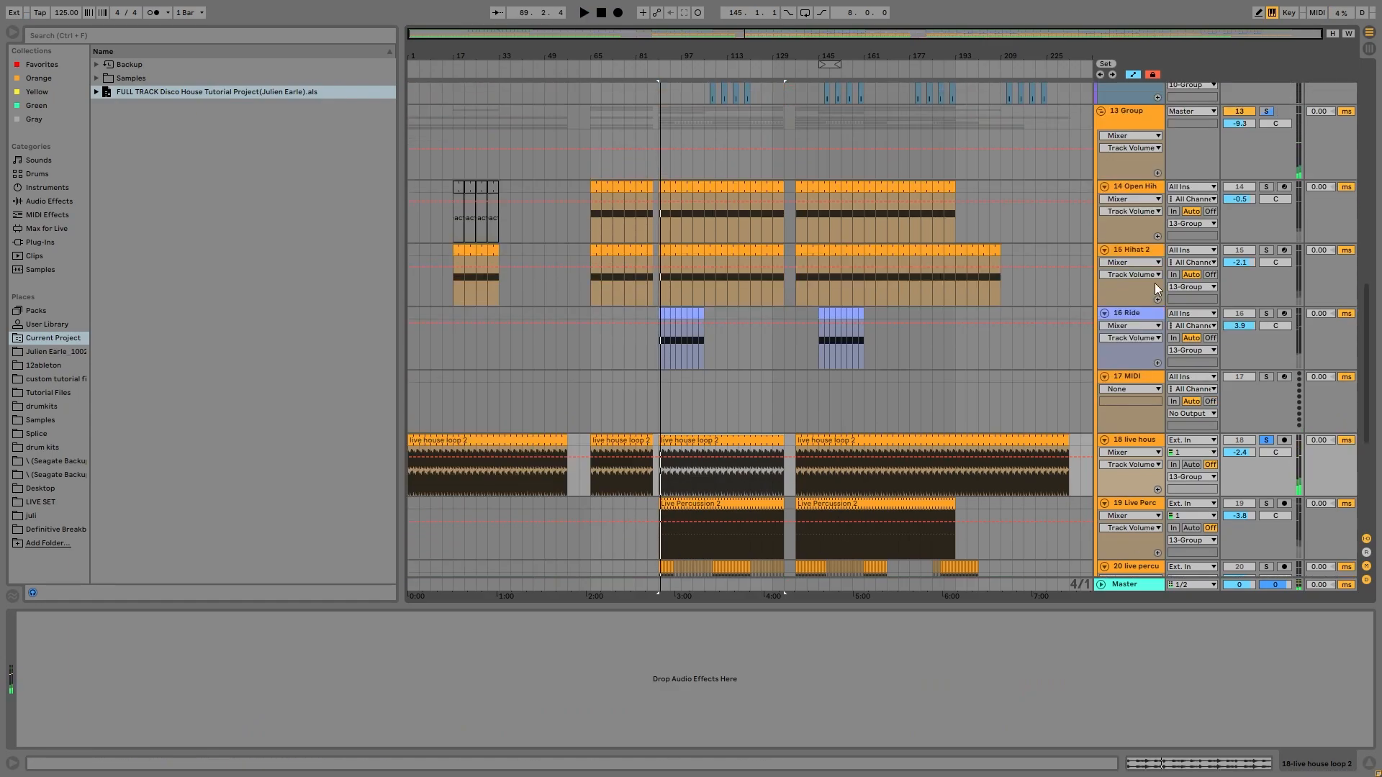
{"action": "scroll", "coordinate": [1099, 242], "scroll_direction": "down", "scroll_amount": 5}
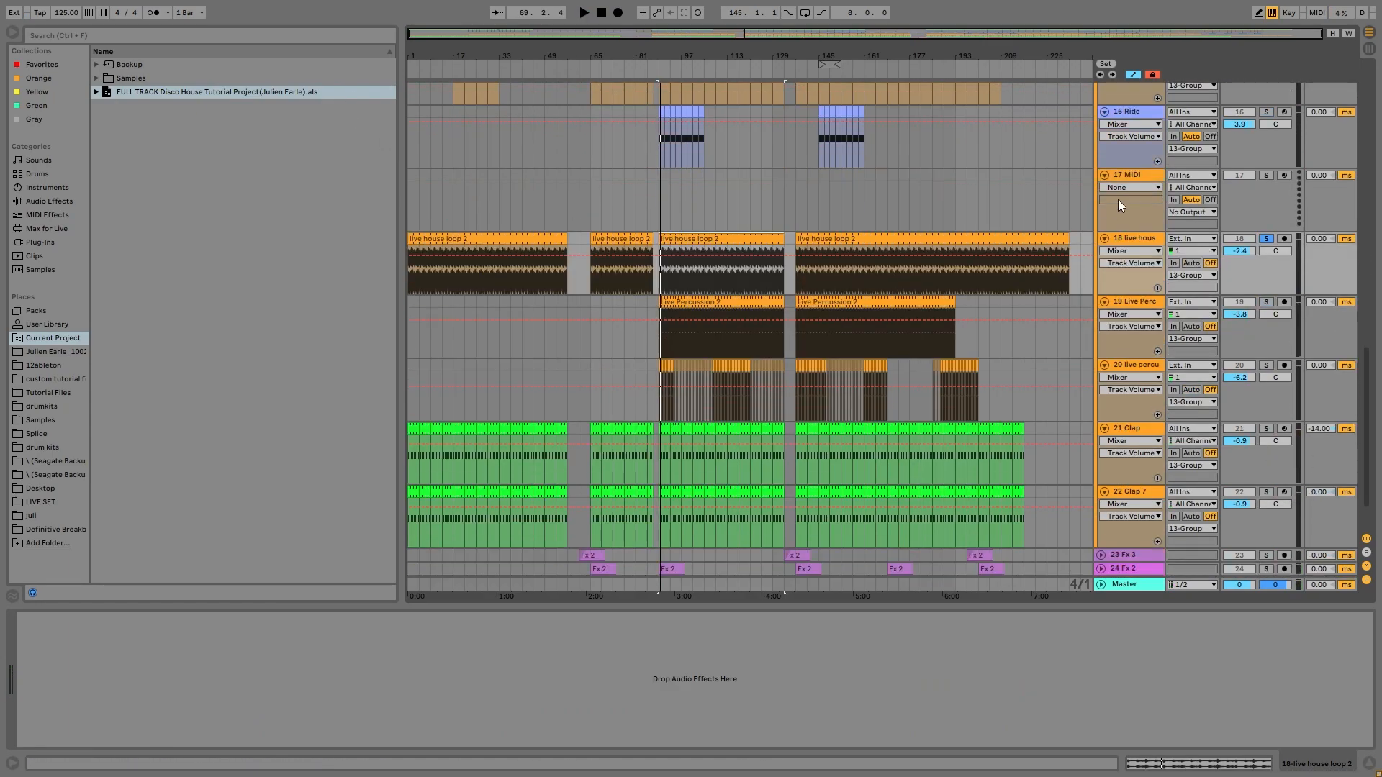
{"action": "left_click", "coordinate": [1143, 174]}
{"action": "key", "text": "Delete"}
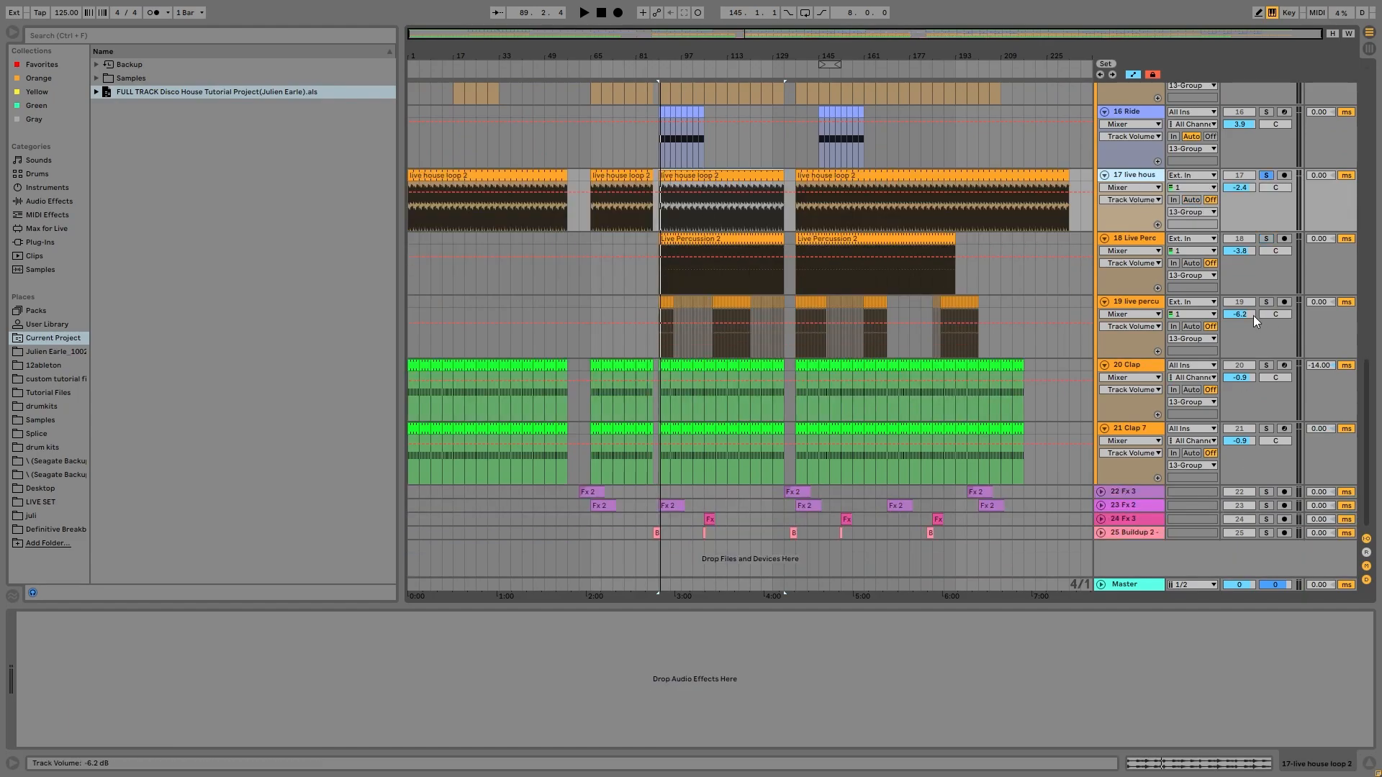
Step: Solo 18 Live Percussion 2, play it from bar 89 and select the track
{"action": "key", "text": "space"}
{"action": "left_click", "coordinate": [1267, 240]}
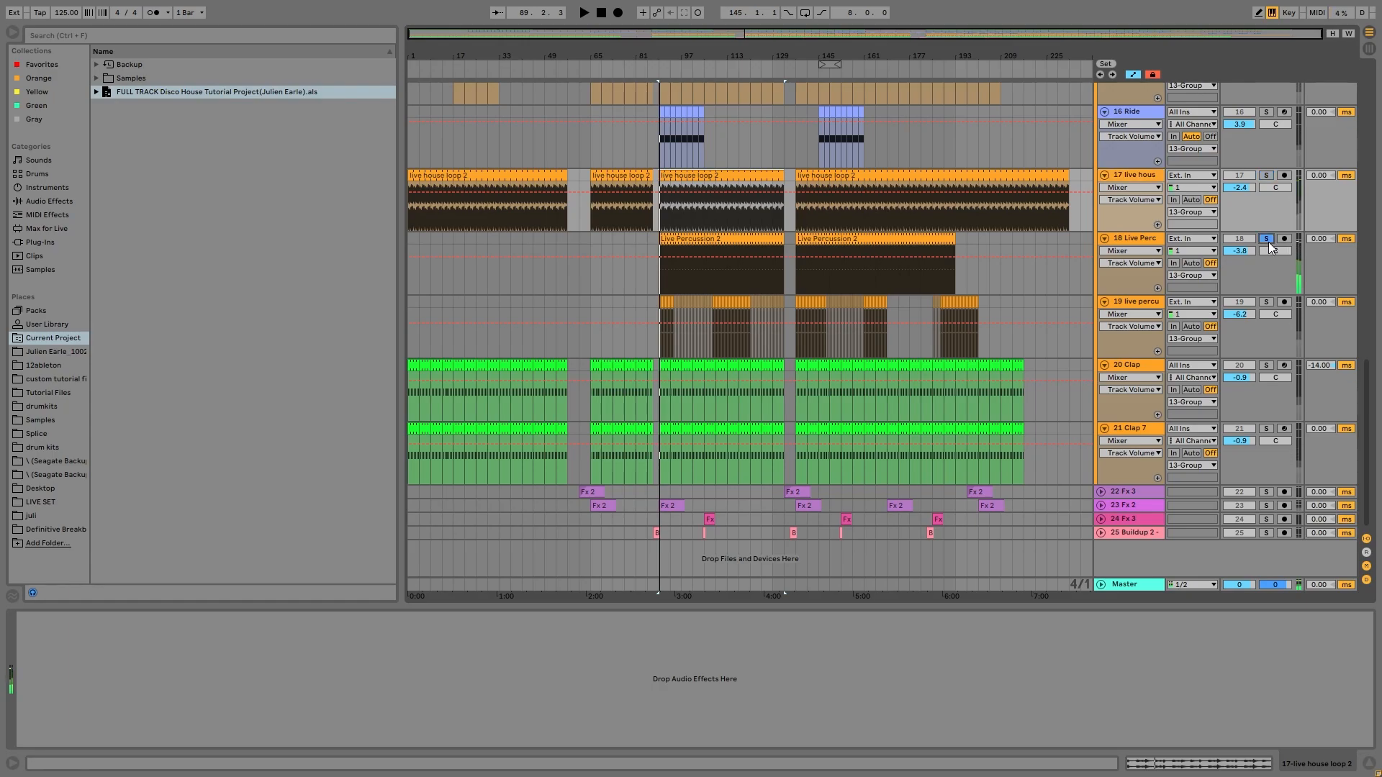
{"action": "key", "text": "space"}
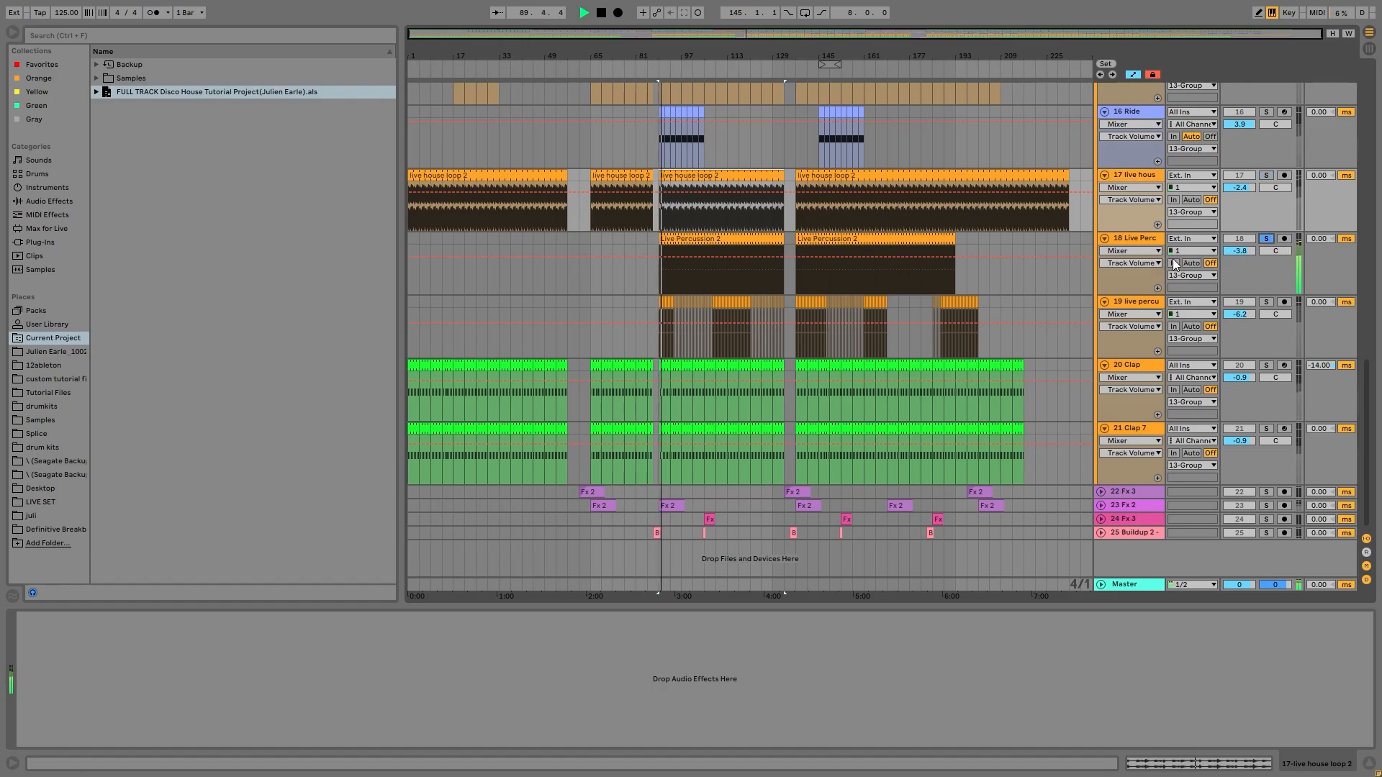
{"action": "left_click", "coordinate": [1150, 244]}
Step: Solo 19 live percussion and show its Auto Filter, then hear all three live loops together before clearing the solos
{"action": "left_click", "coordinate": [1267, 302]}
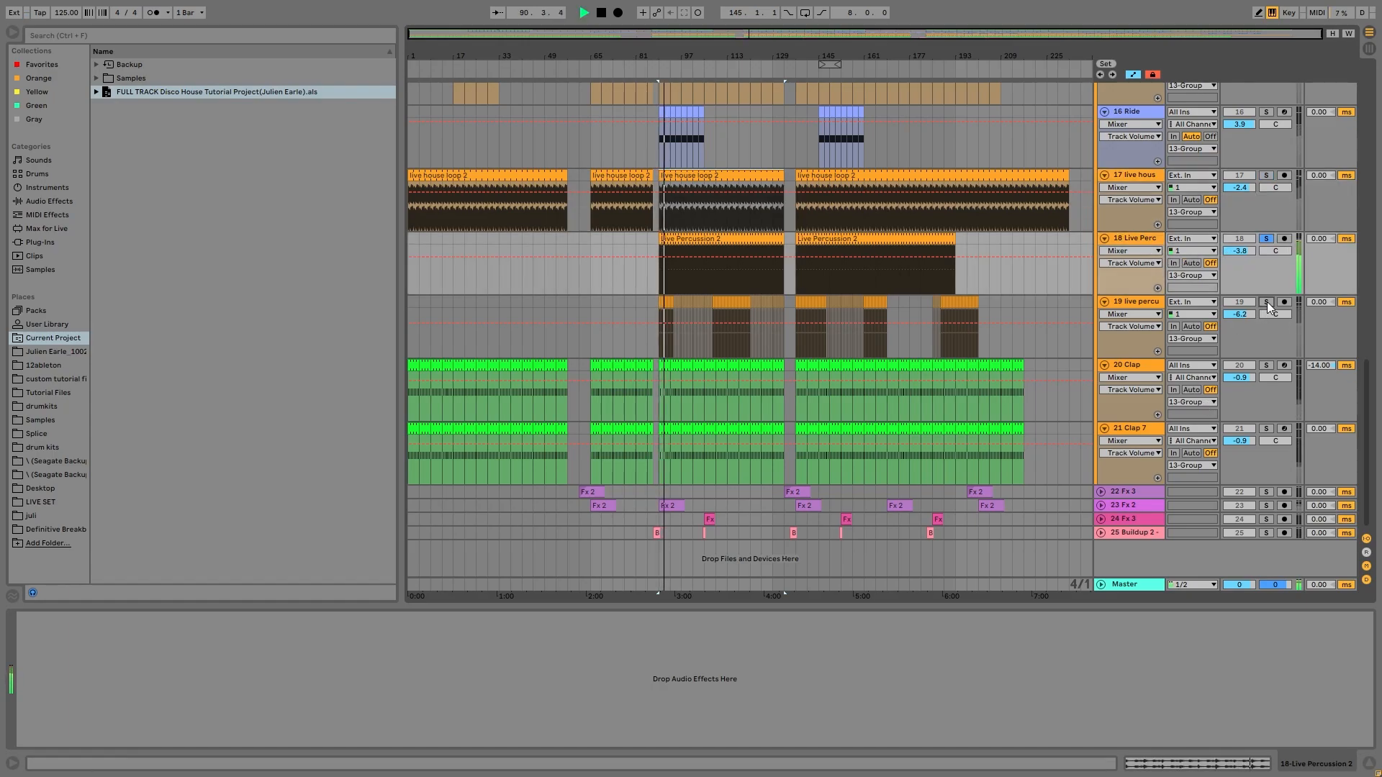
{"action": "left_click", "coordinate": [1151, 306]}
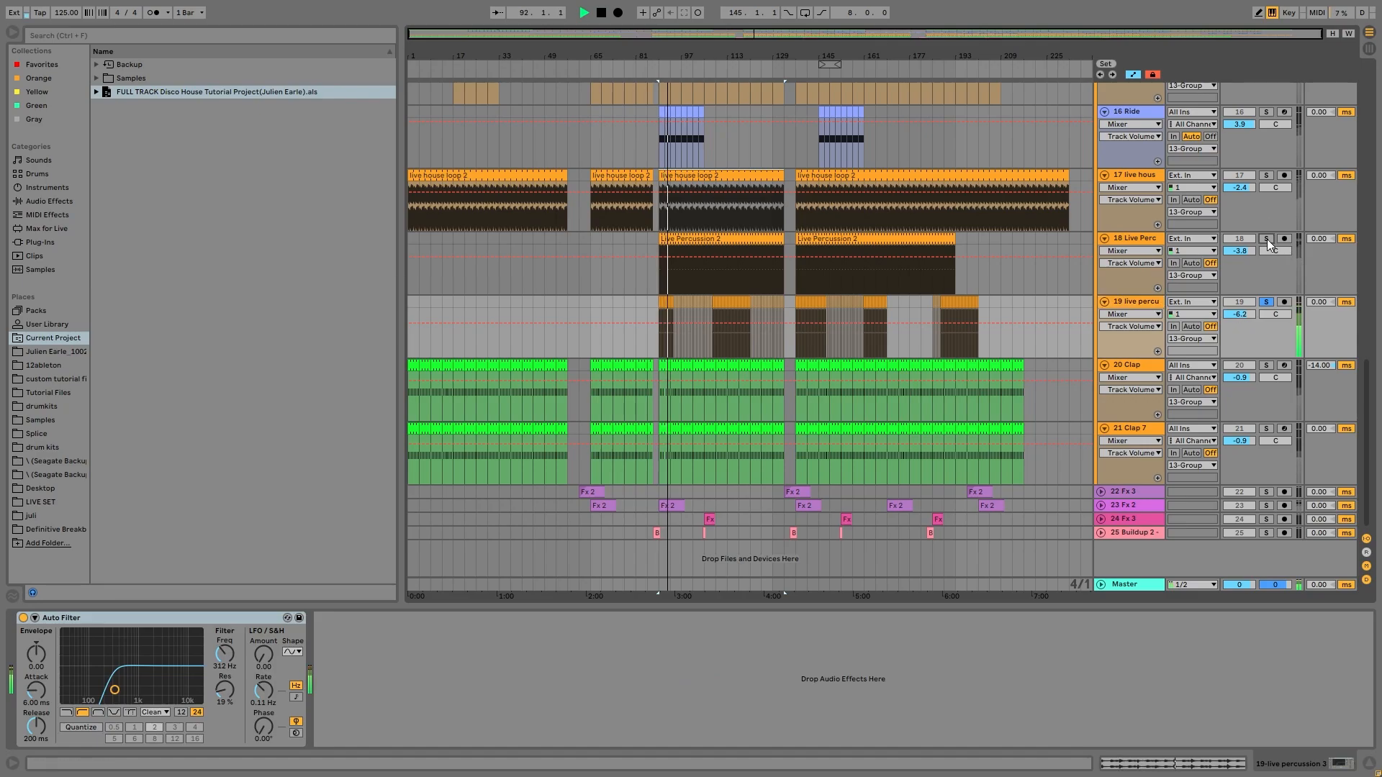
{"action": "left_click", "coordinate": [1266, 175]}
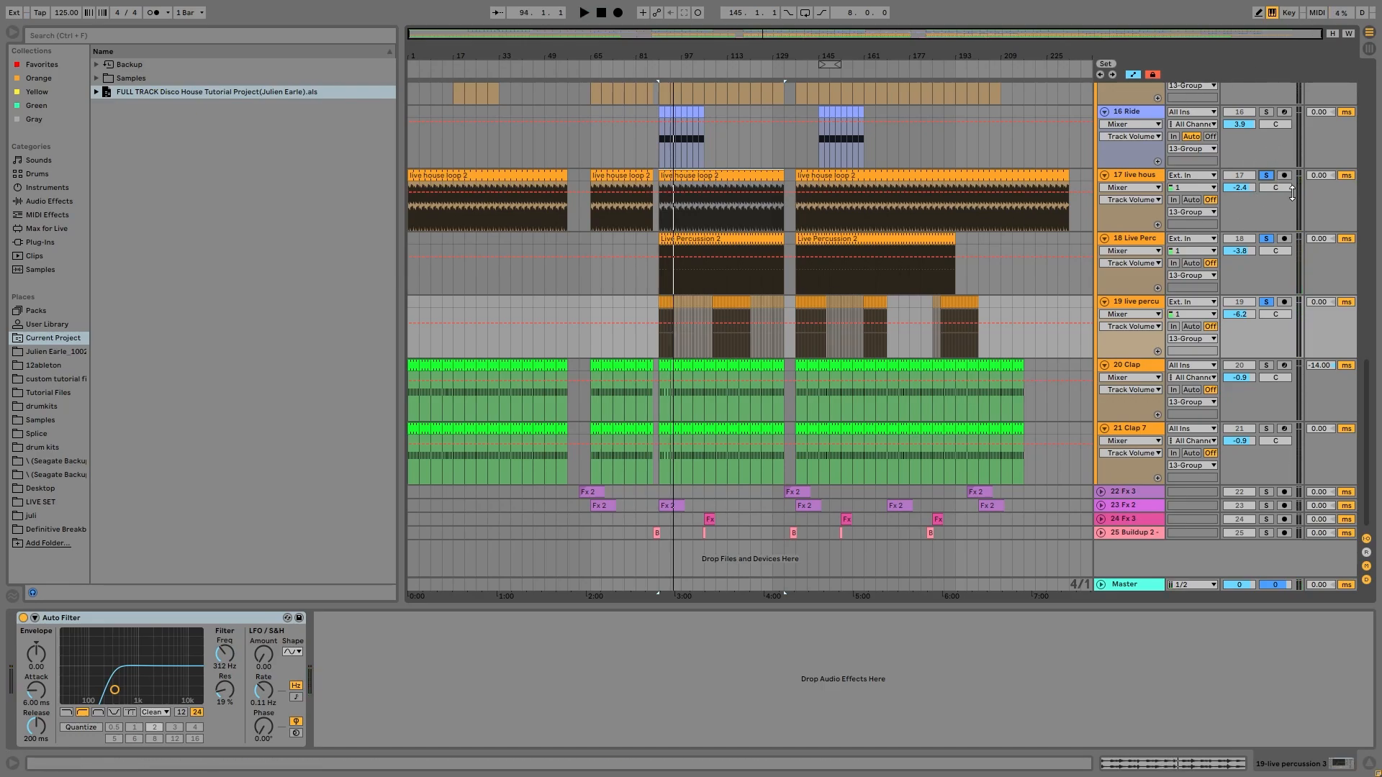
{"action": "left_click", "coordinate": [1266, 174]}
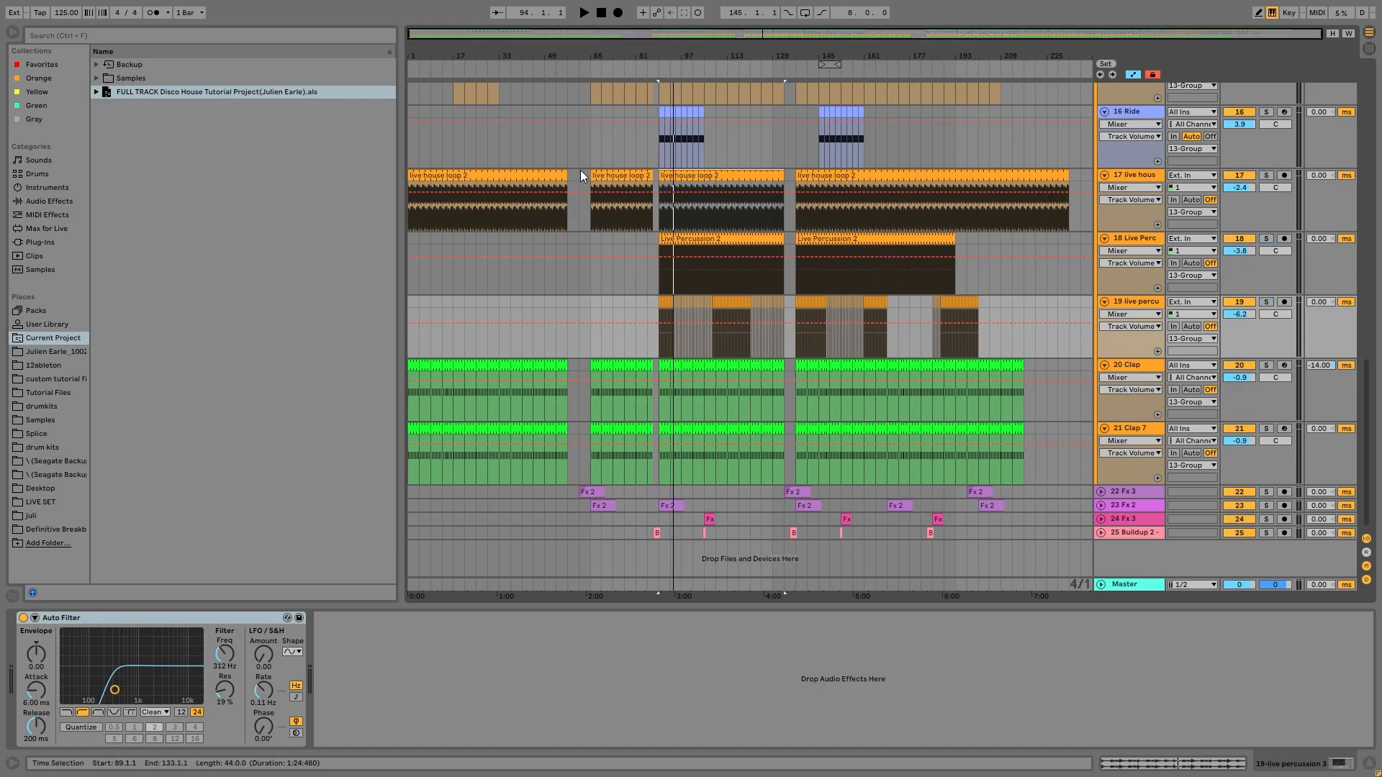
Step: Play the percussion from bar 65 and then from bar 89 to compare it without and with the live percussion
{"action": "left_click", "coordinate": [596, 250]}
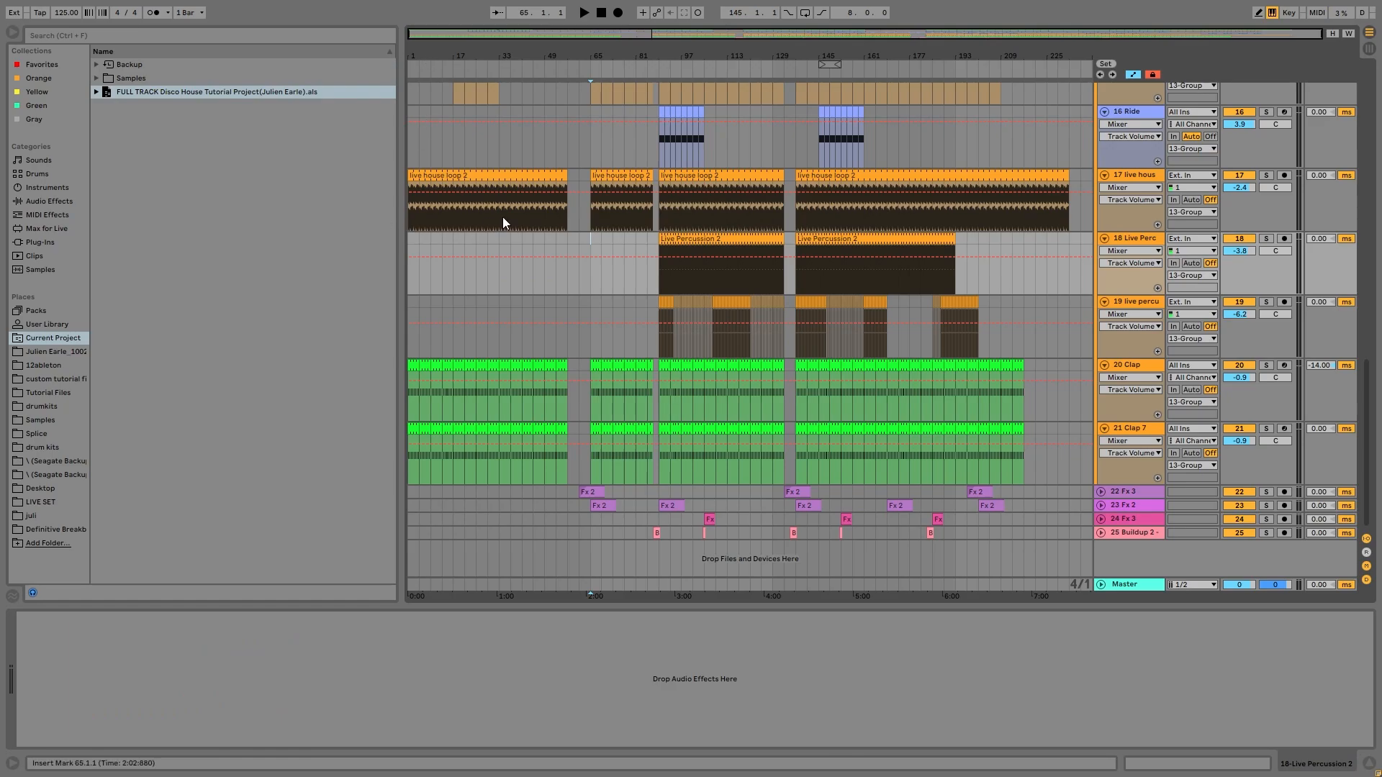
{"action": "key", "text": "space"}
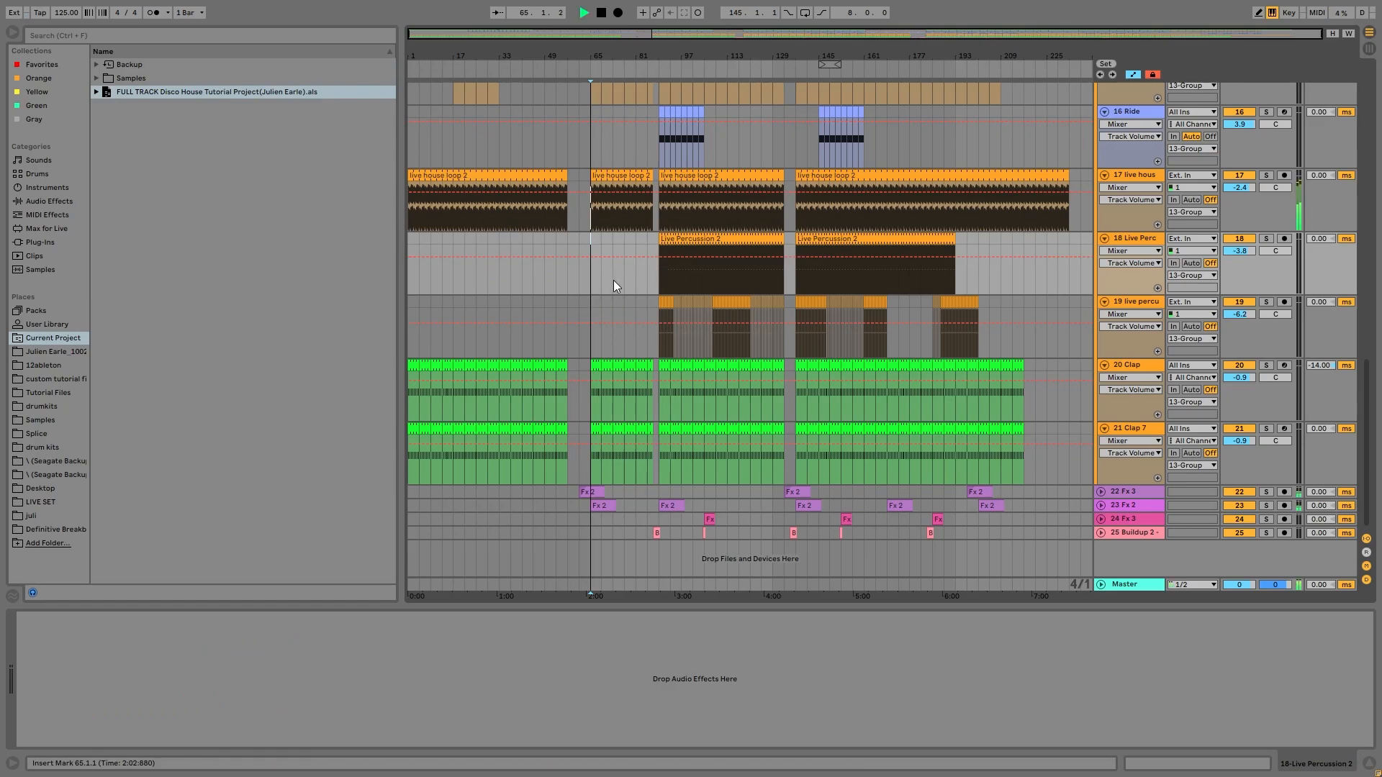
{"action": "key", "text": "space"}
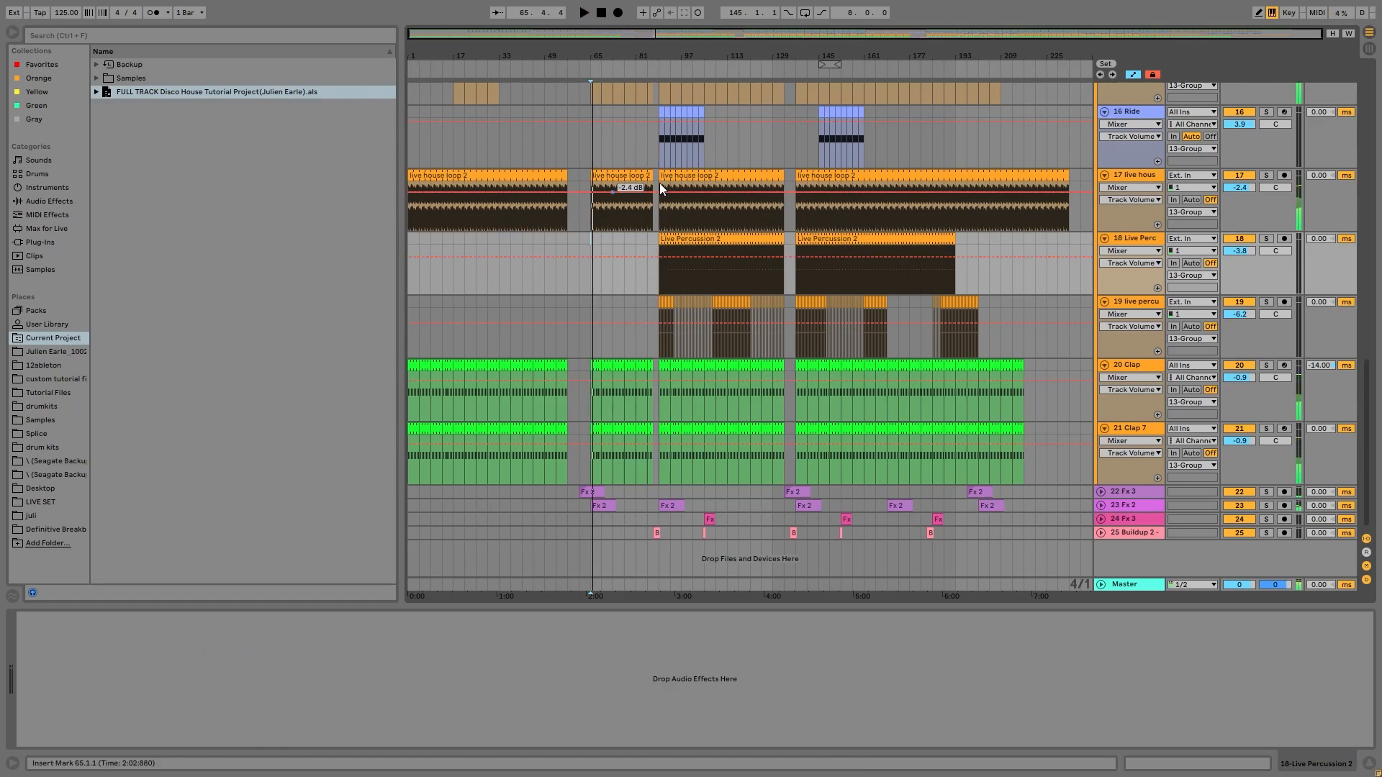
{"action": "left_click", "coordinate": [656, 281]}
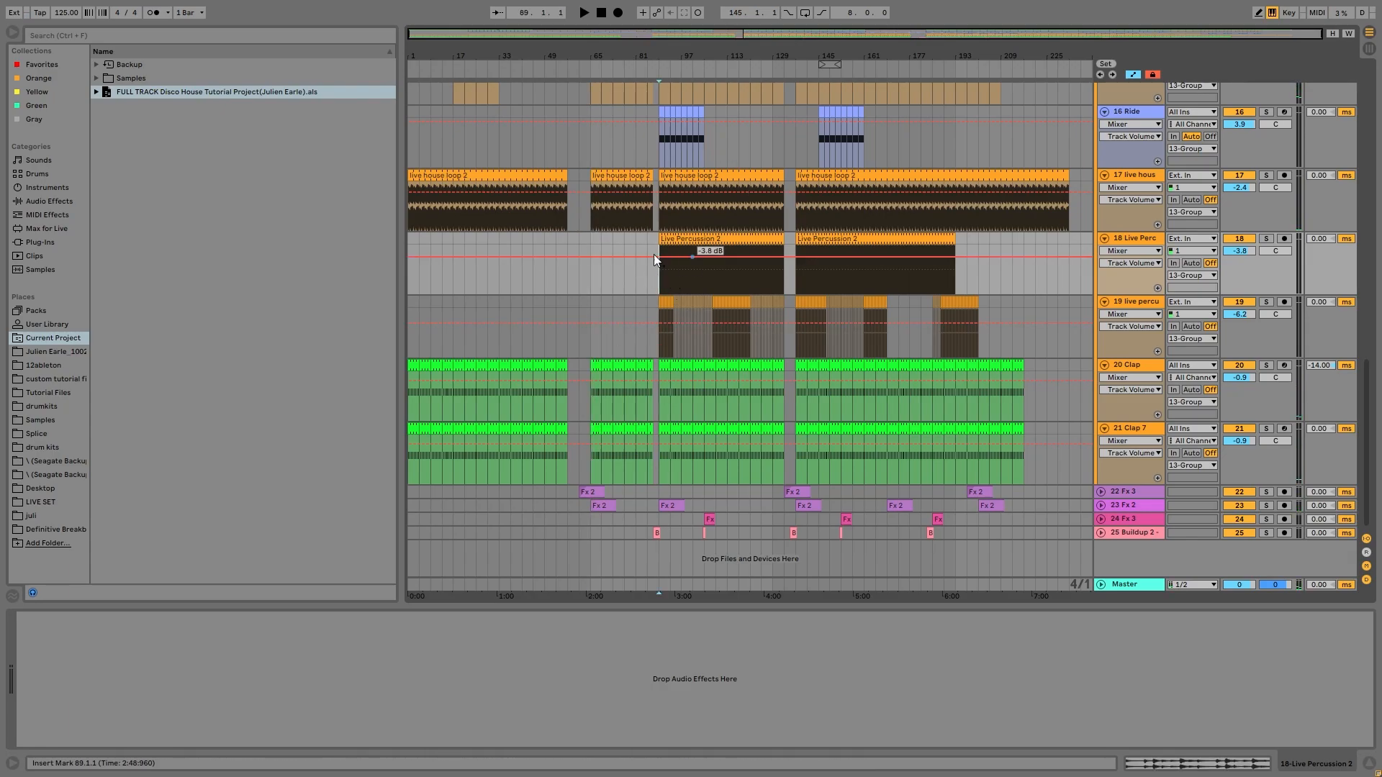
{"action": "key", "text": "space"}
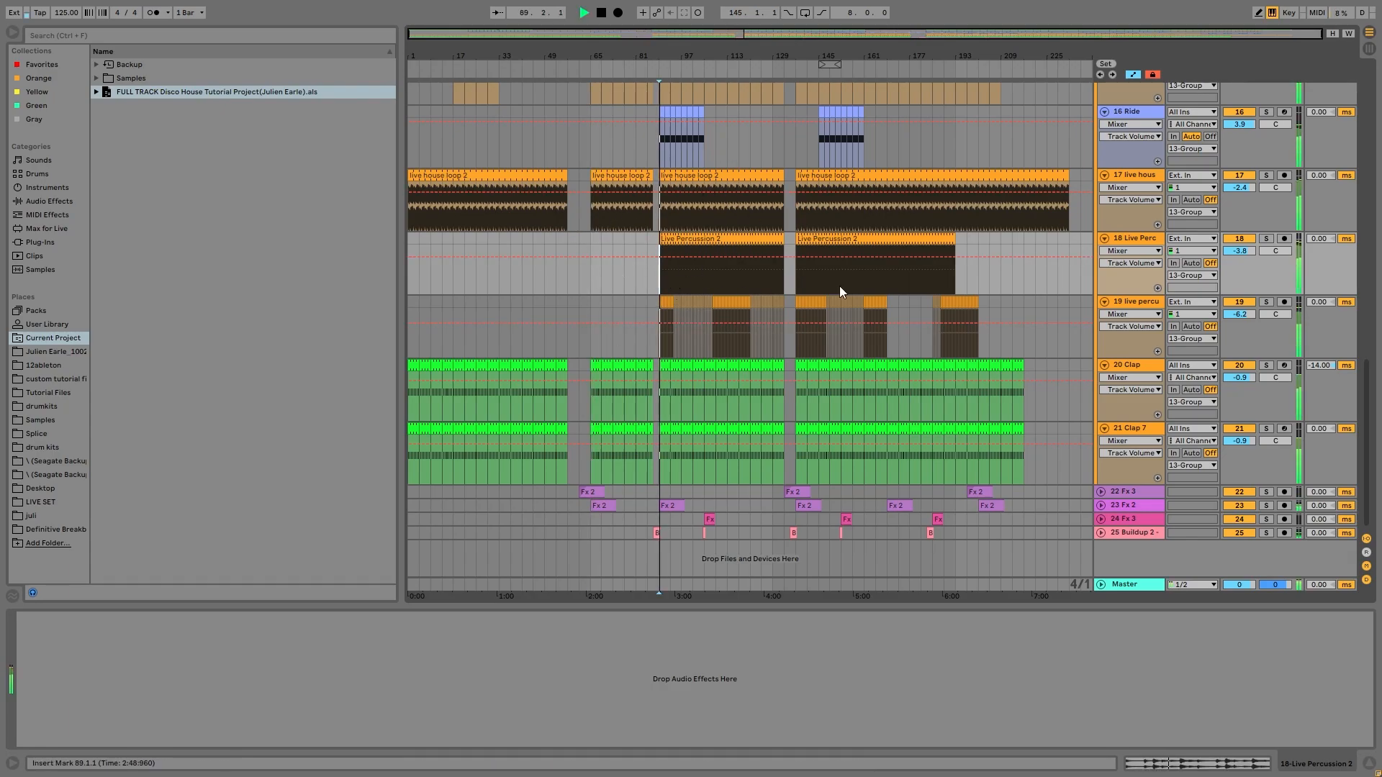
{"action": "left_click", "coordinate": [1138, 237]}
Step: Show the 20 Clap device, then solo 20 Clap and 21 Clap 7 together and play both from bar 89
{"action": "left_click", "coordinate": [1129, 364]}
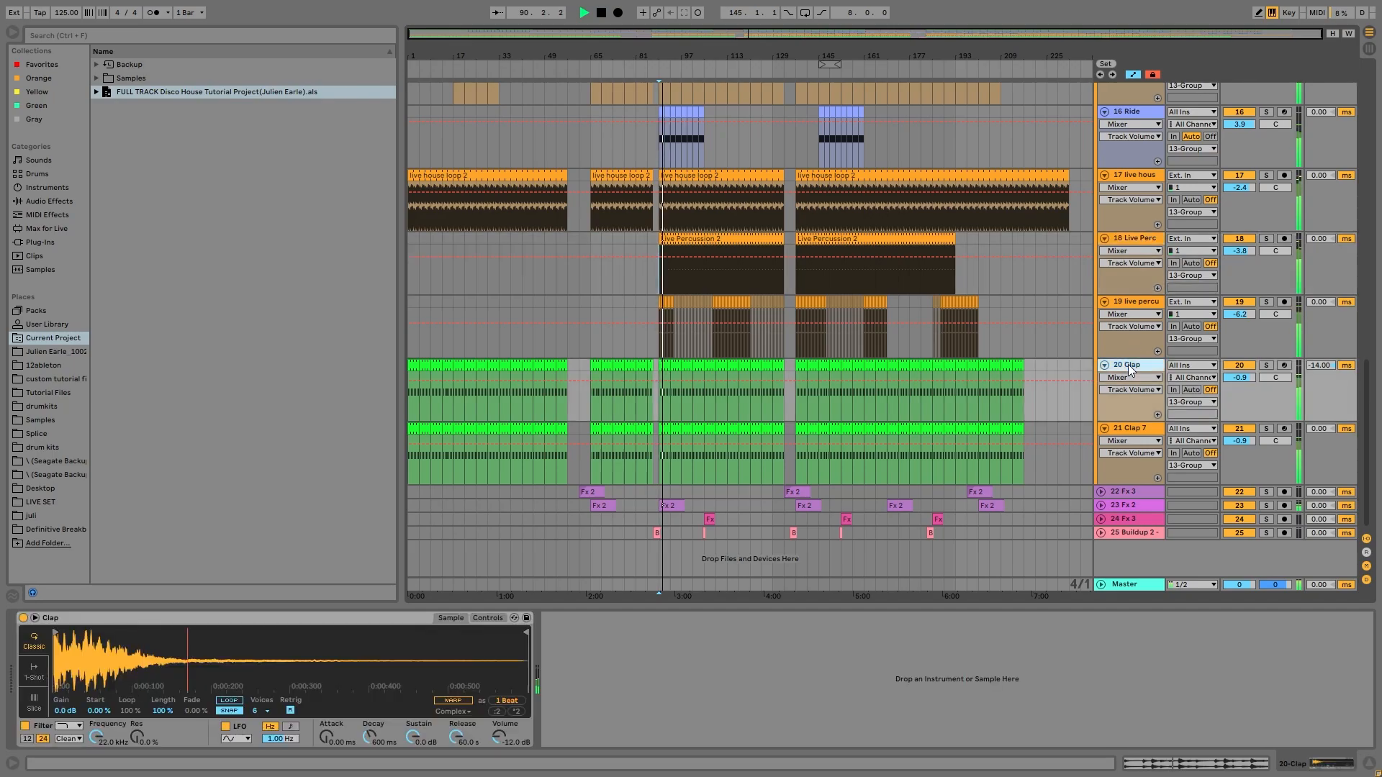
{"action": "key", "text": "space"}
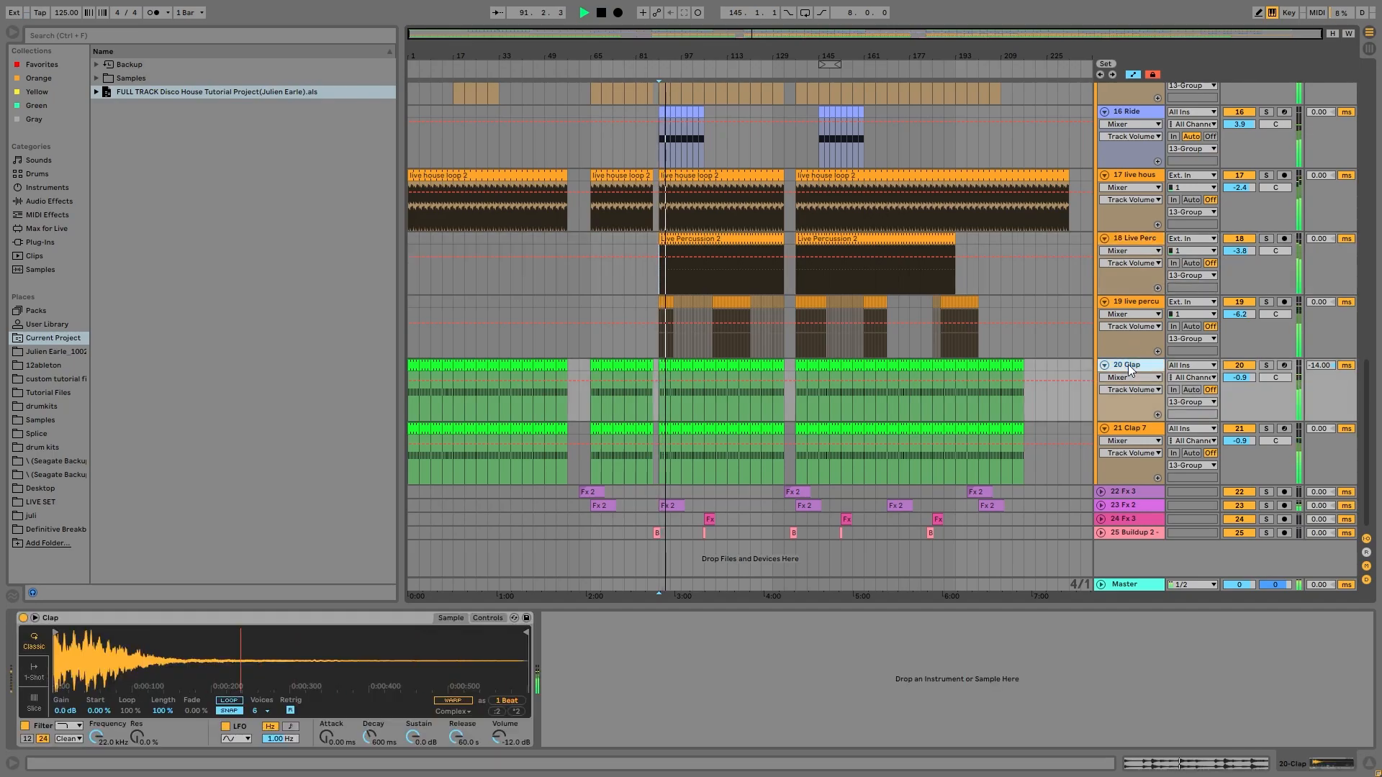
{"action": "left_click", "coordinate": [1266, 365]}
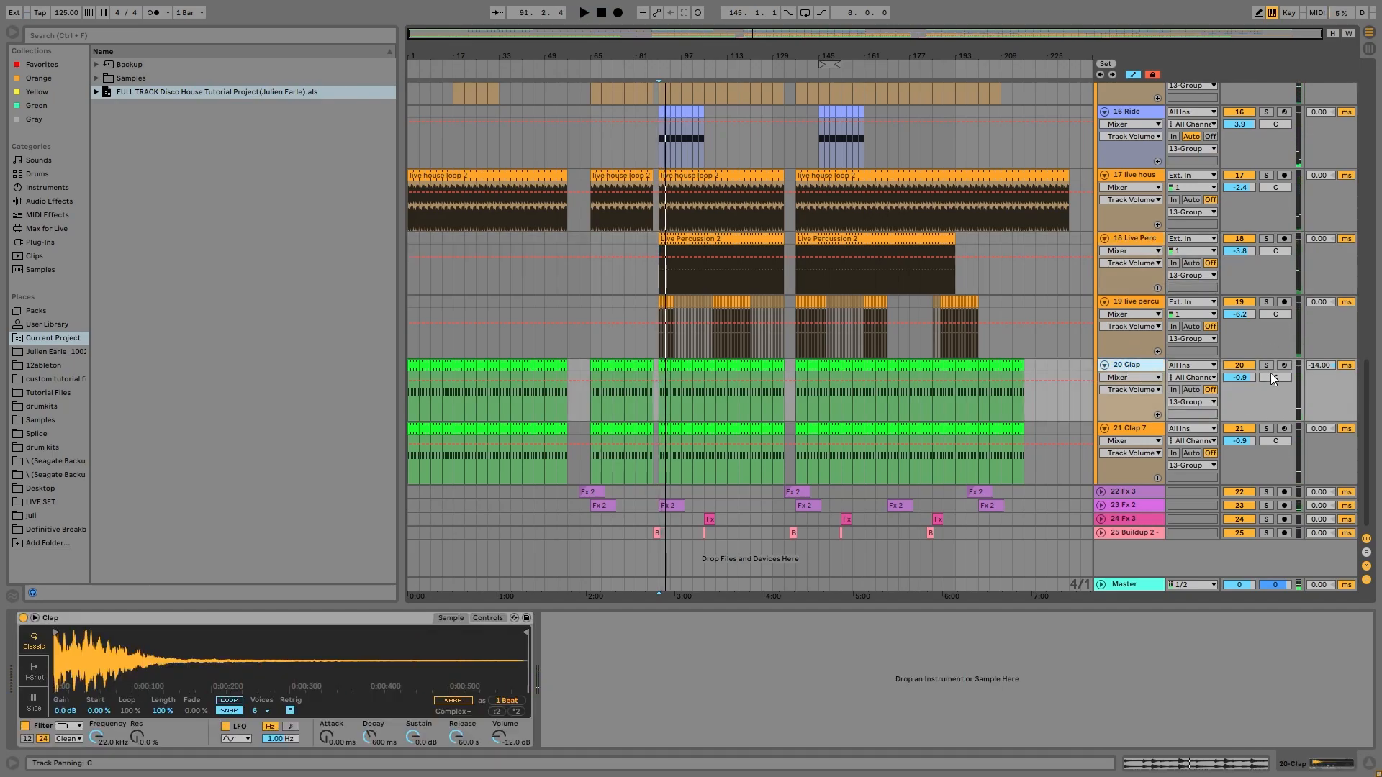
{"action": "left_click", "coordinate": [1269, 430]}
{"action": "key", "text": "space"}
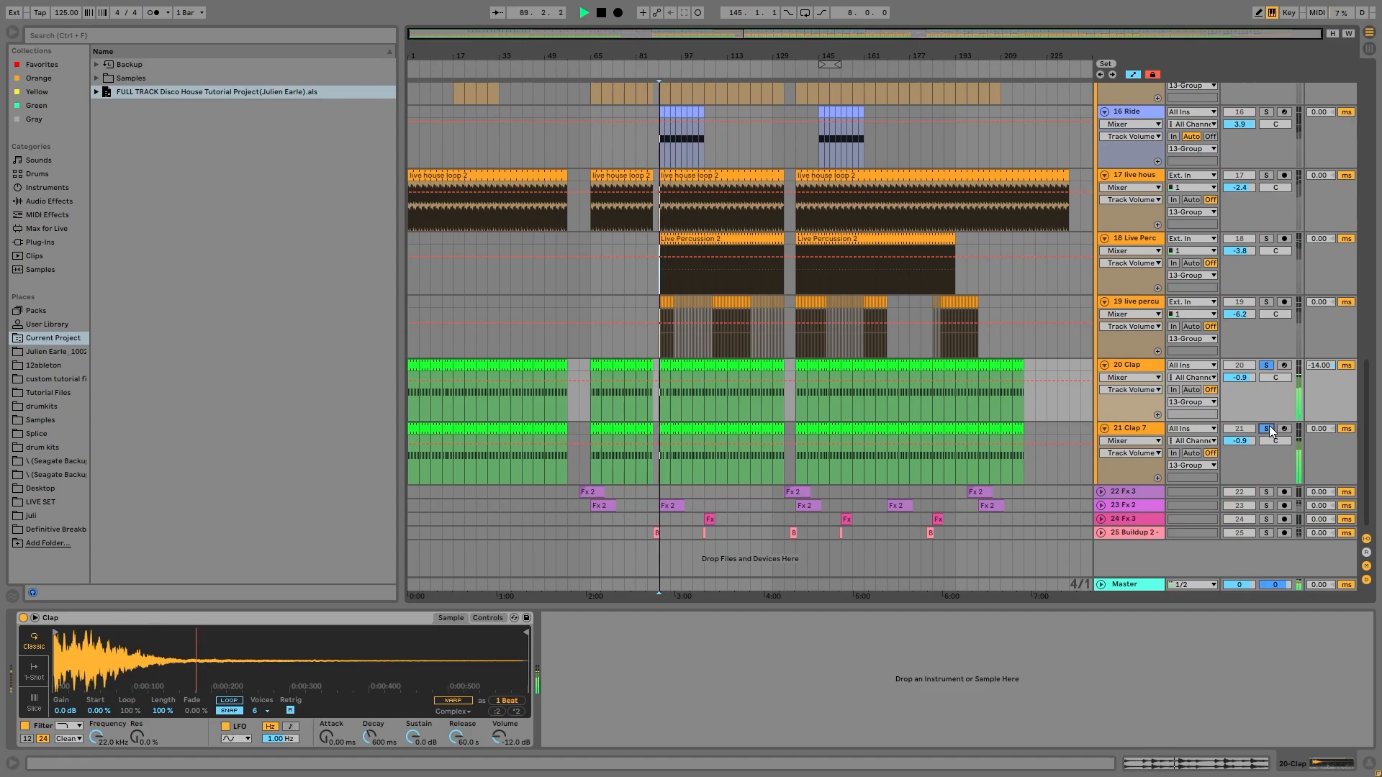
Step: Take 21 Clap 7 out of solo to hear 20 Clap alone, then stop playback
{"action": "left_click", "coordinate": [1269, 429]}
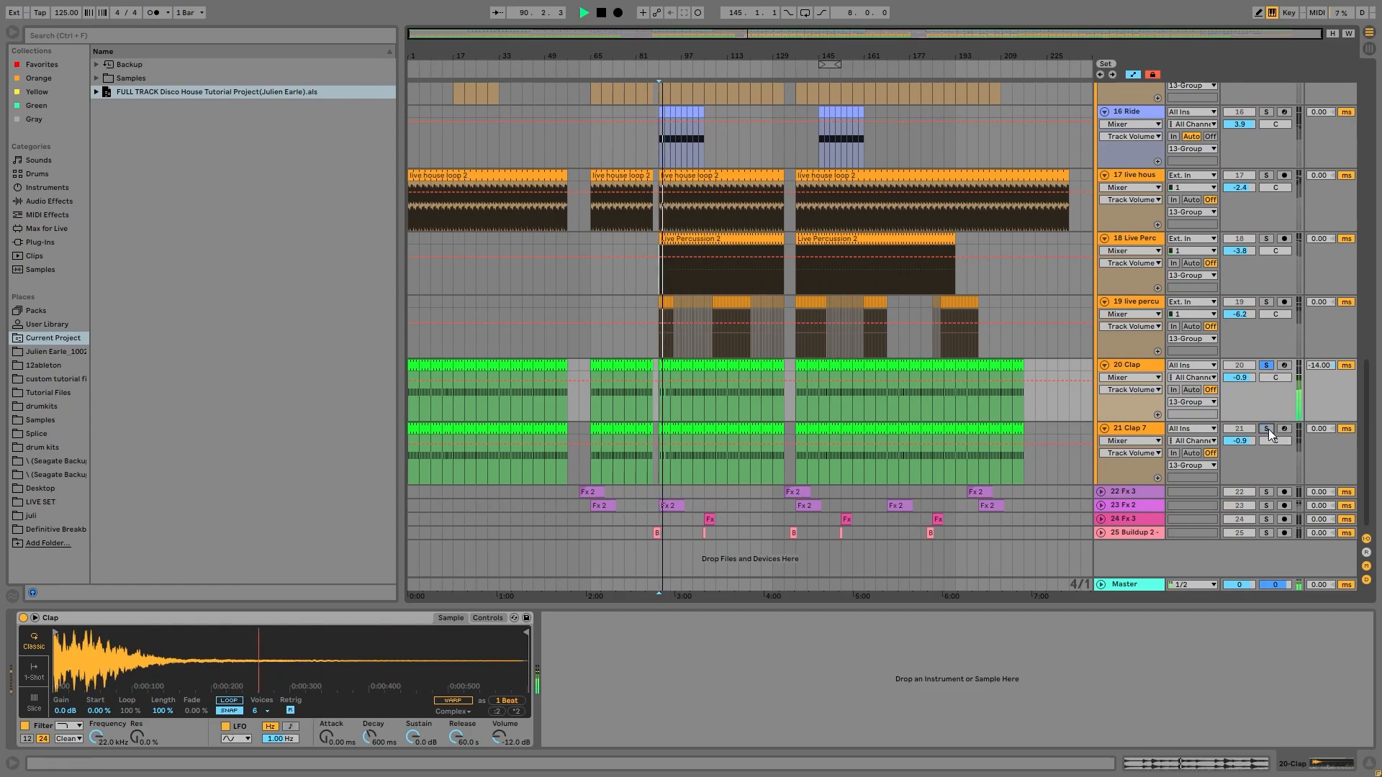
{"action": "left_click", "coordinate": [1133, 369]}
{"action": "key", "text": "space"}
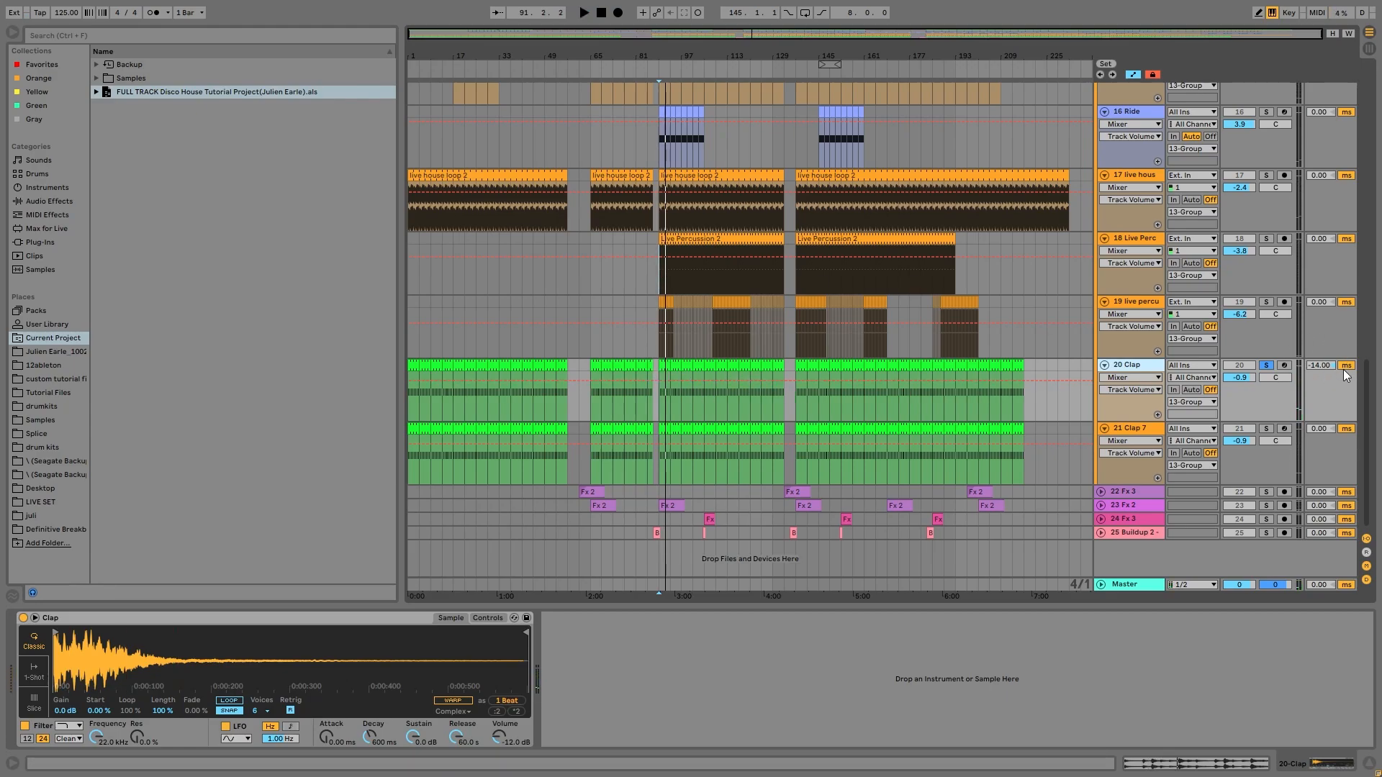
Step: Play 20 Clap from bar 89 again, then solo and select 21 Clap 7 to hear it alone
{"action": "scroll", "coordinate": [935, 150], "scroll_direction": "up", "scroll_amount": 4}
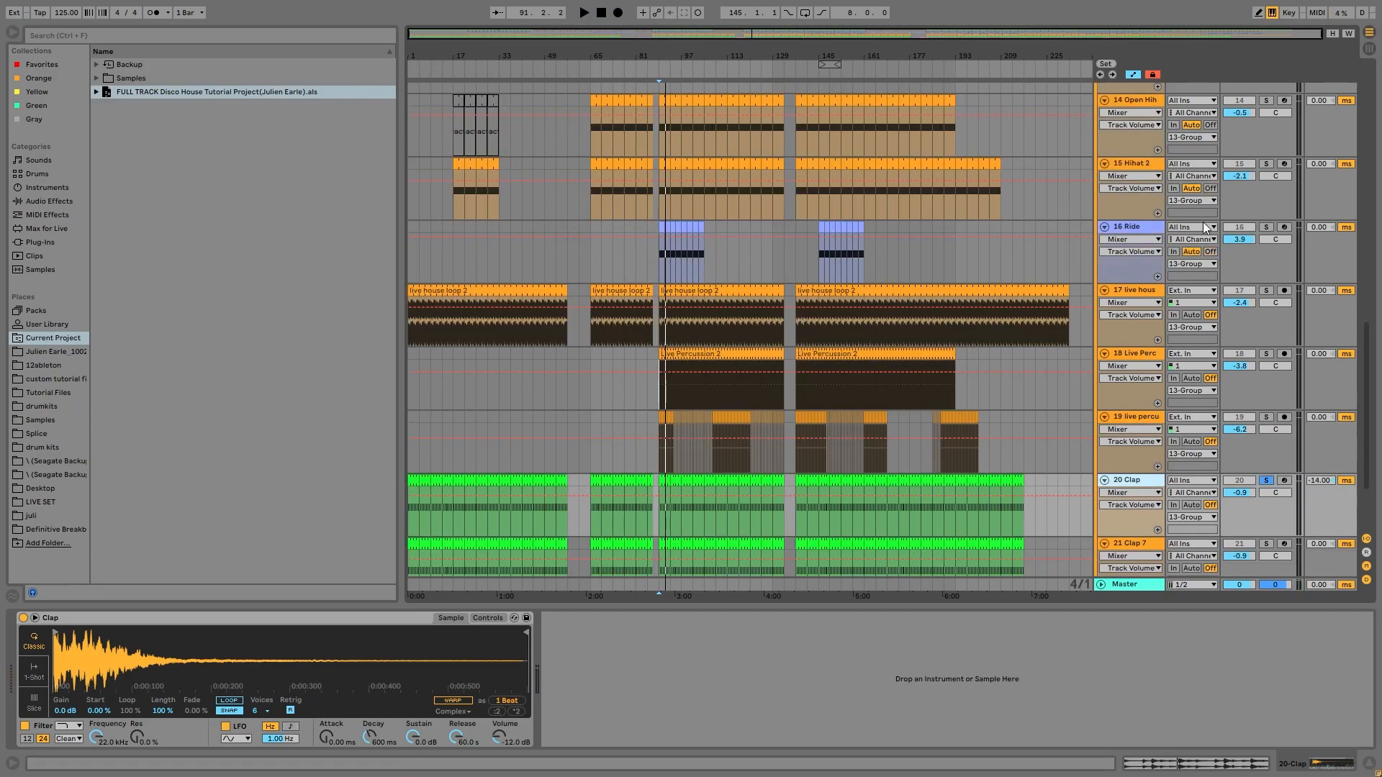
{"action": "scroll", "coordinate": [1203, 270], "scroll_direction": "down", "scroll_amount": 4}
{"action": "key", "text": "space"}
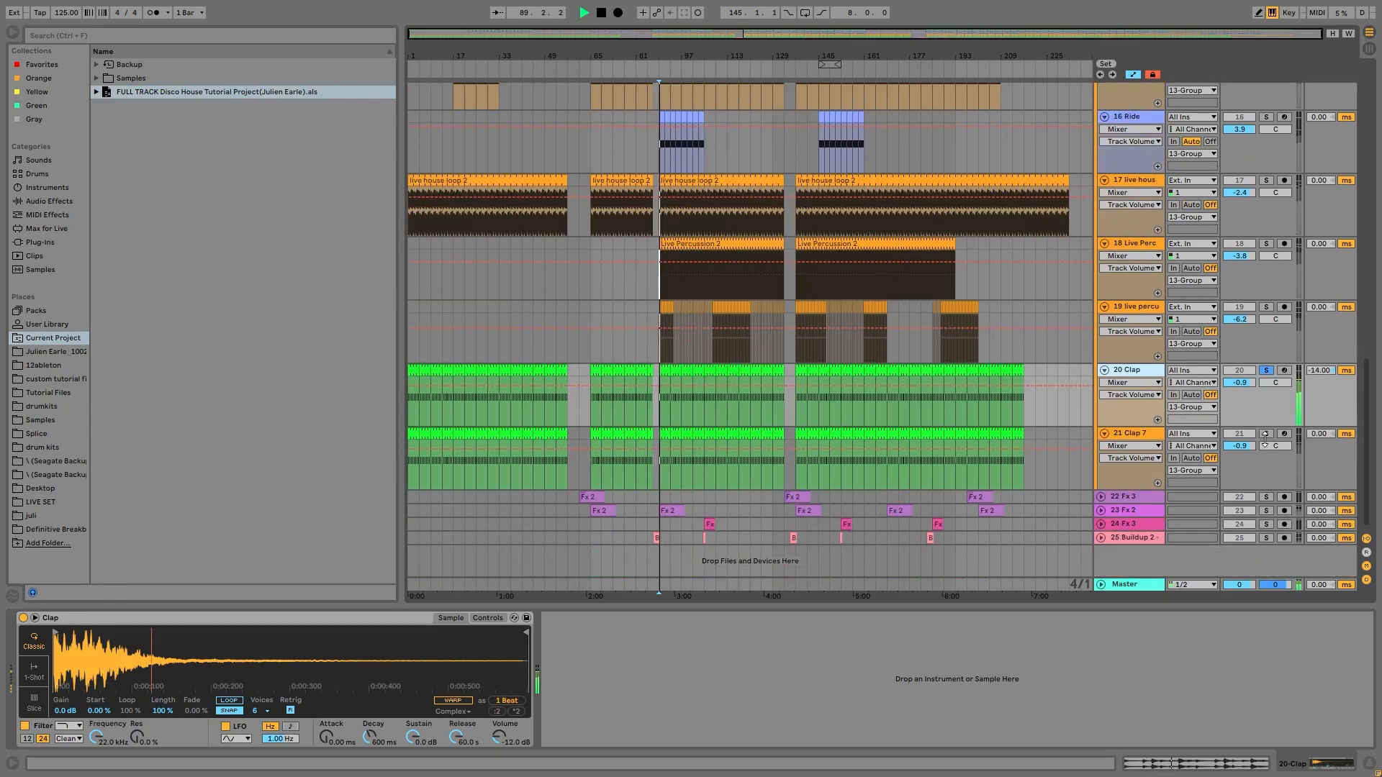
{"action": "left_click", "coordinate": [1268, 434]}
{"action": "left_click", "coordinate": [1155, 441]}
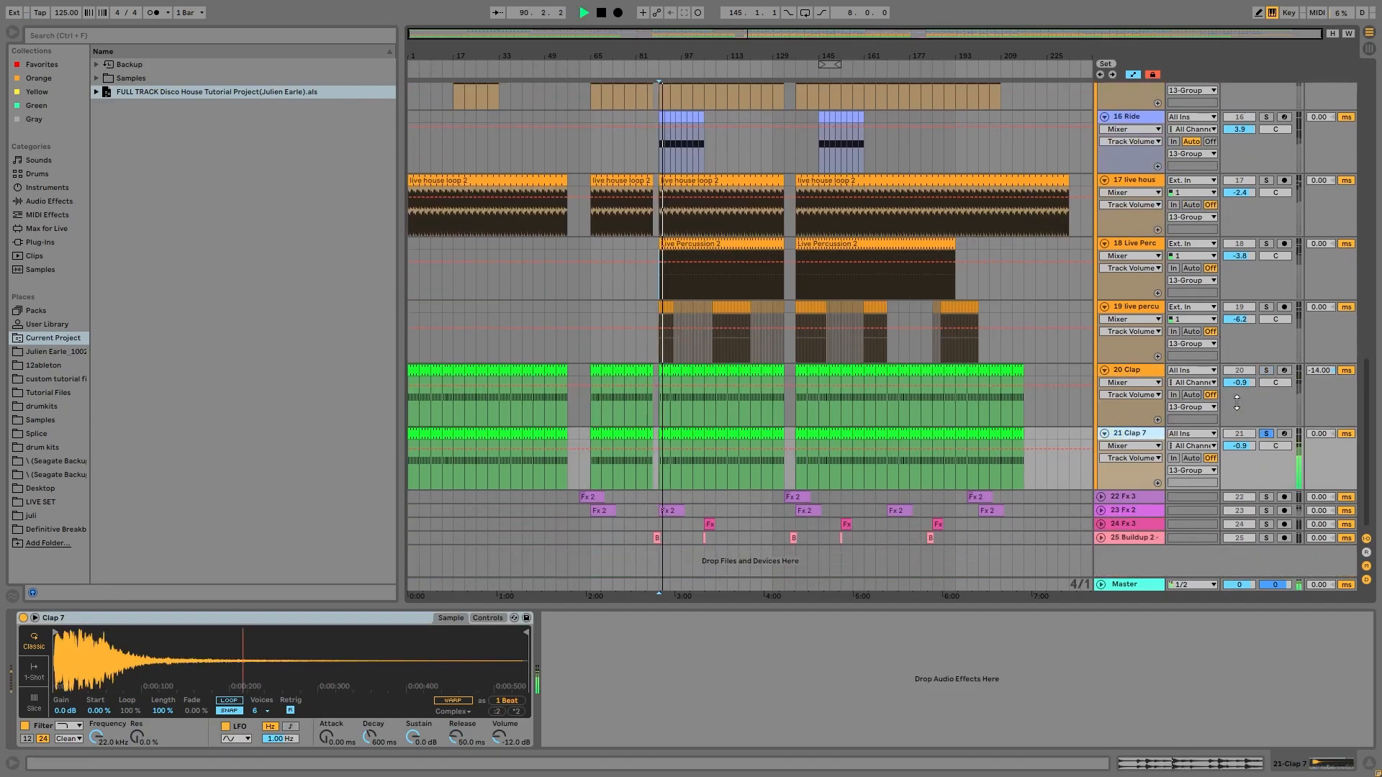
Step: Solo 20 Clap together with 21 Clap 7 to hear both layers, then stop playback
{"action": "left_click", "coordinate": [1267, 371], "text": "ctrl"}
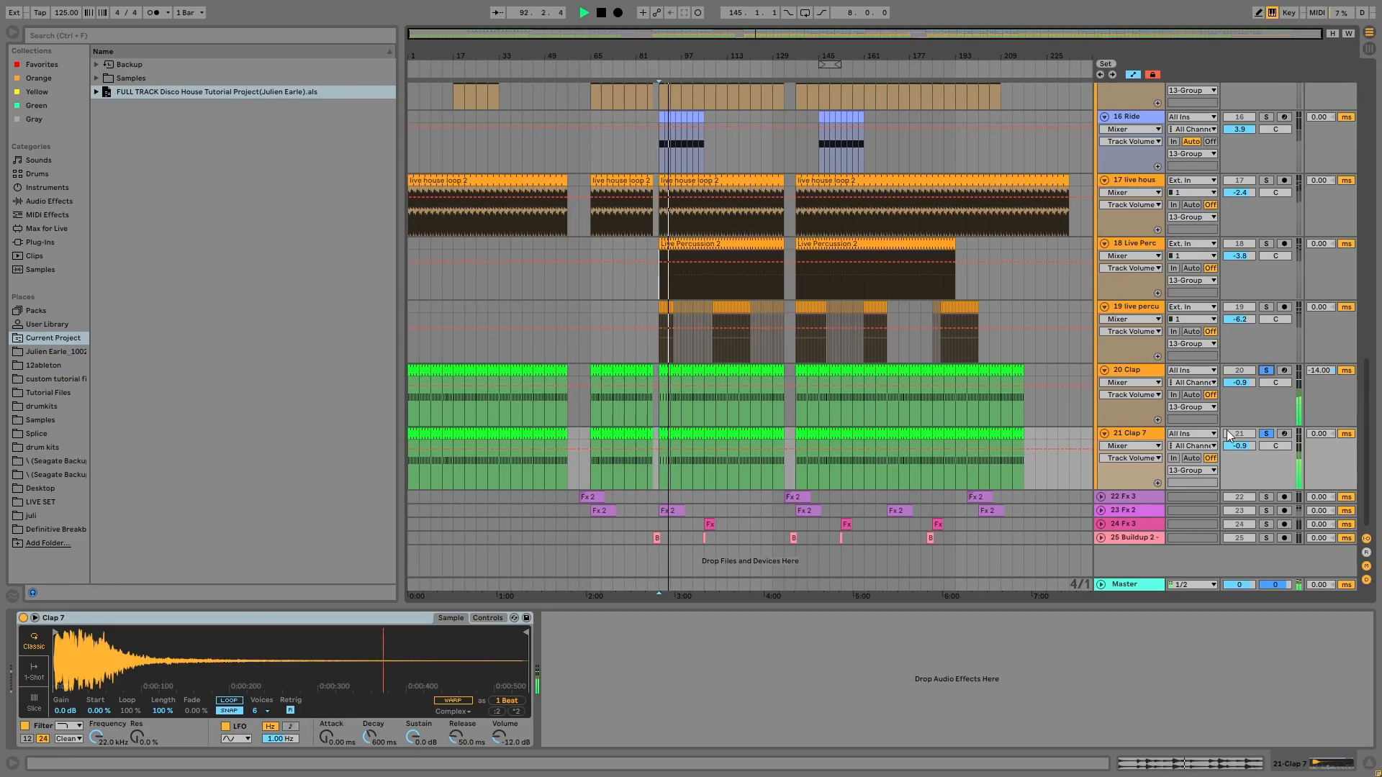
{"action": "key", "text": "space"}
Step: Show the devices on 13 Group, solo the group and play it from bar 89
{"action": "scroll", "coordinate": [1121, 346], "scroll_direction": "up", "scroll_amount": 5}
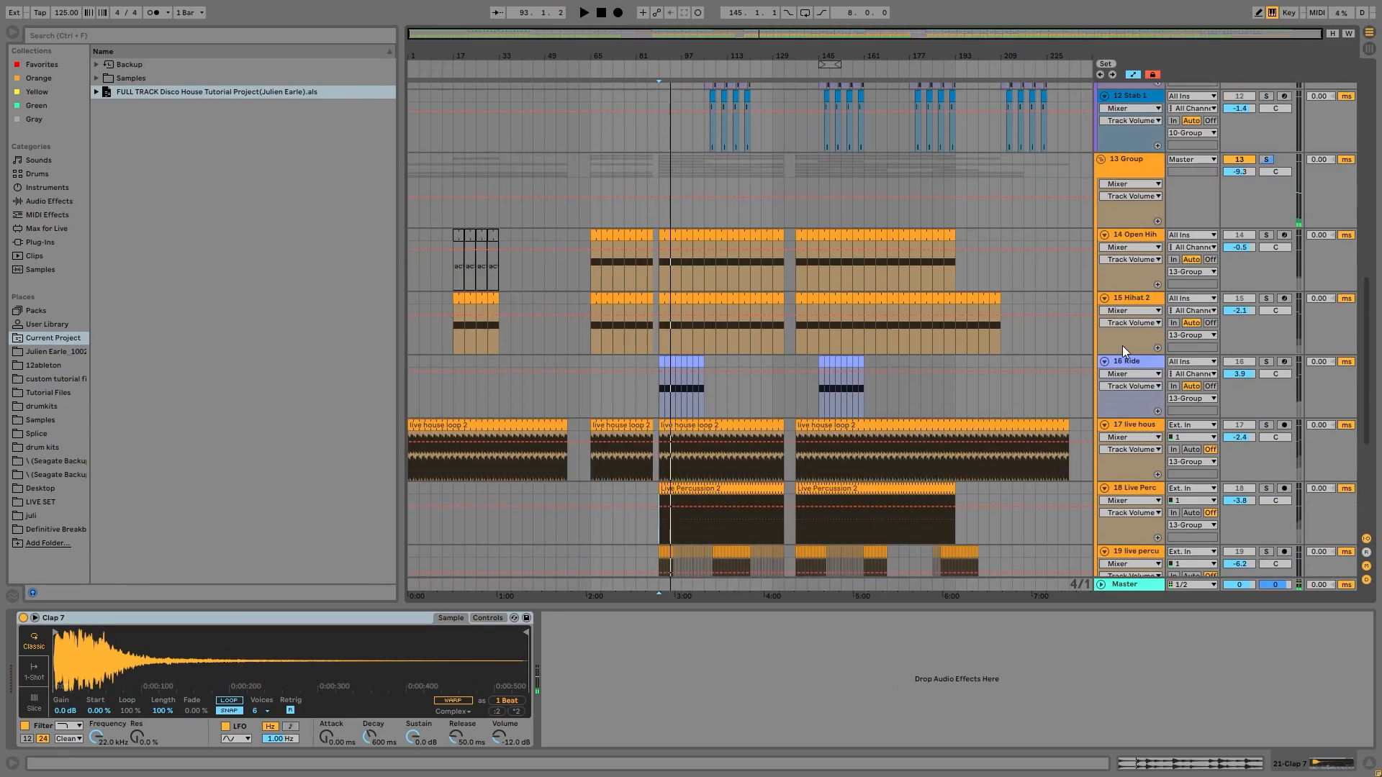
{"action": "left_click", "coordinate": [1158, 236]}
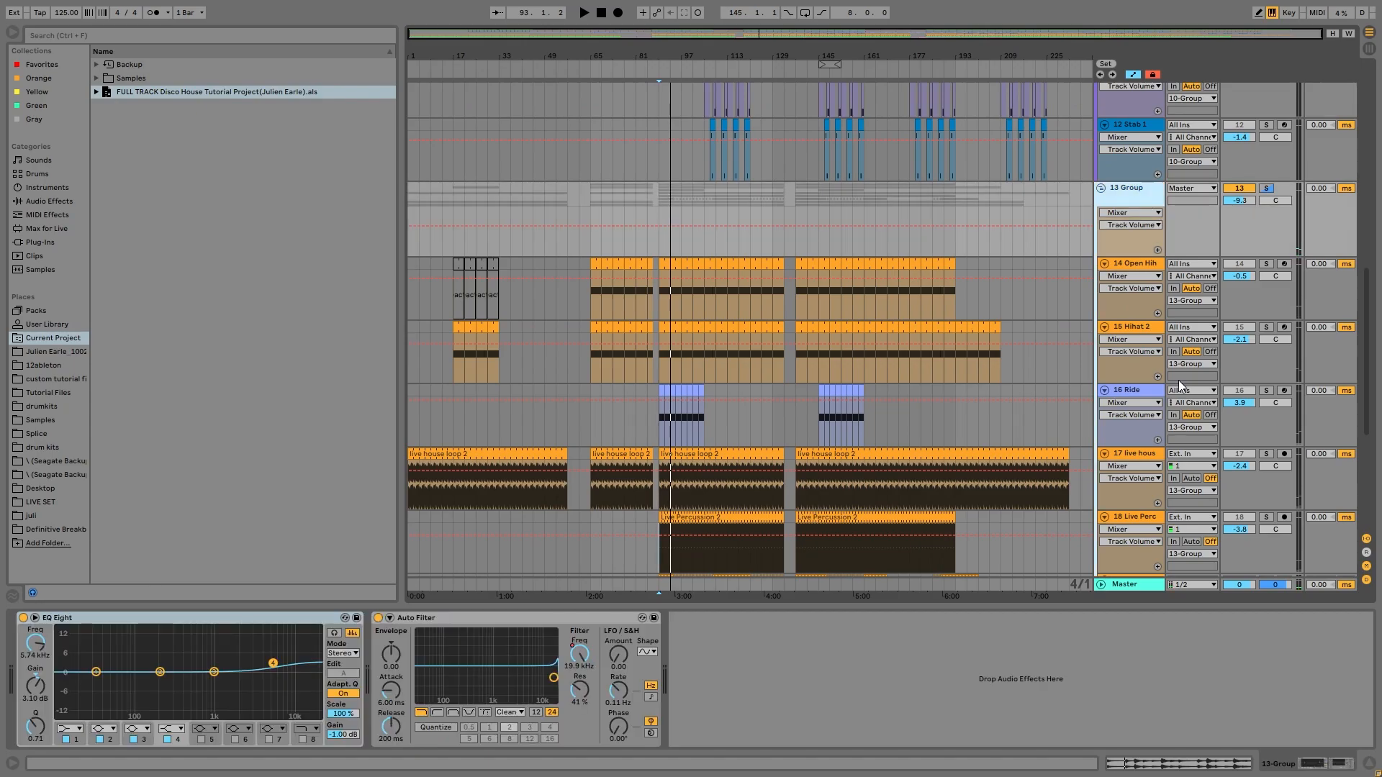
{"action": "left_click", "coordinate": [1267, 188]}
{"action": "key", "text": "space"}
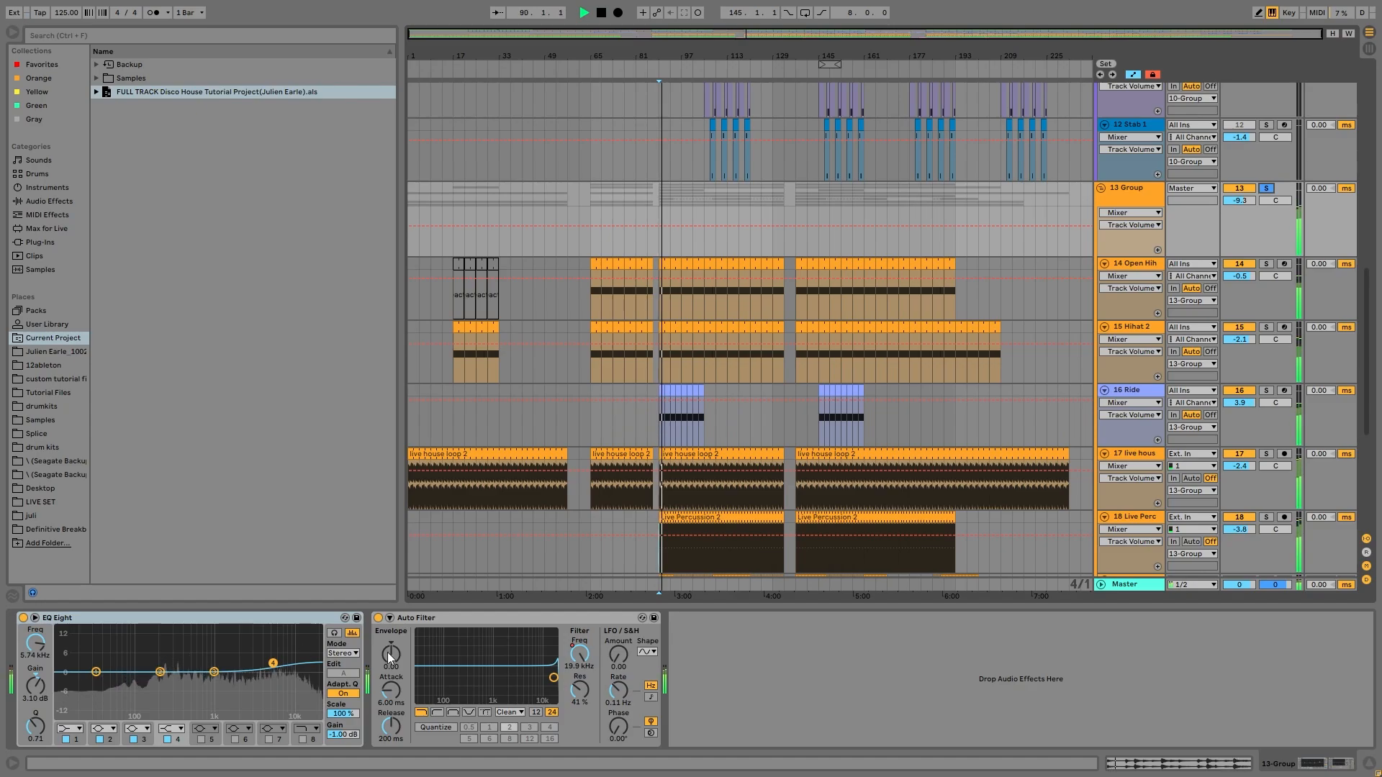
Step: Show the Auto Filter Frequency automation on 13 Group, play it from bar 129, then stop and take the group out of solo
{"action": "key", "text": "space"}
{"action": "key", "text": "a"}
{"action": "left_click", "coordinate": [769, 239]}
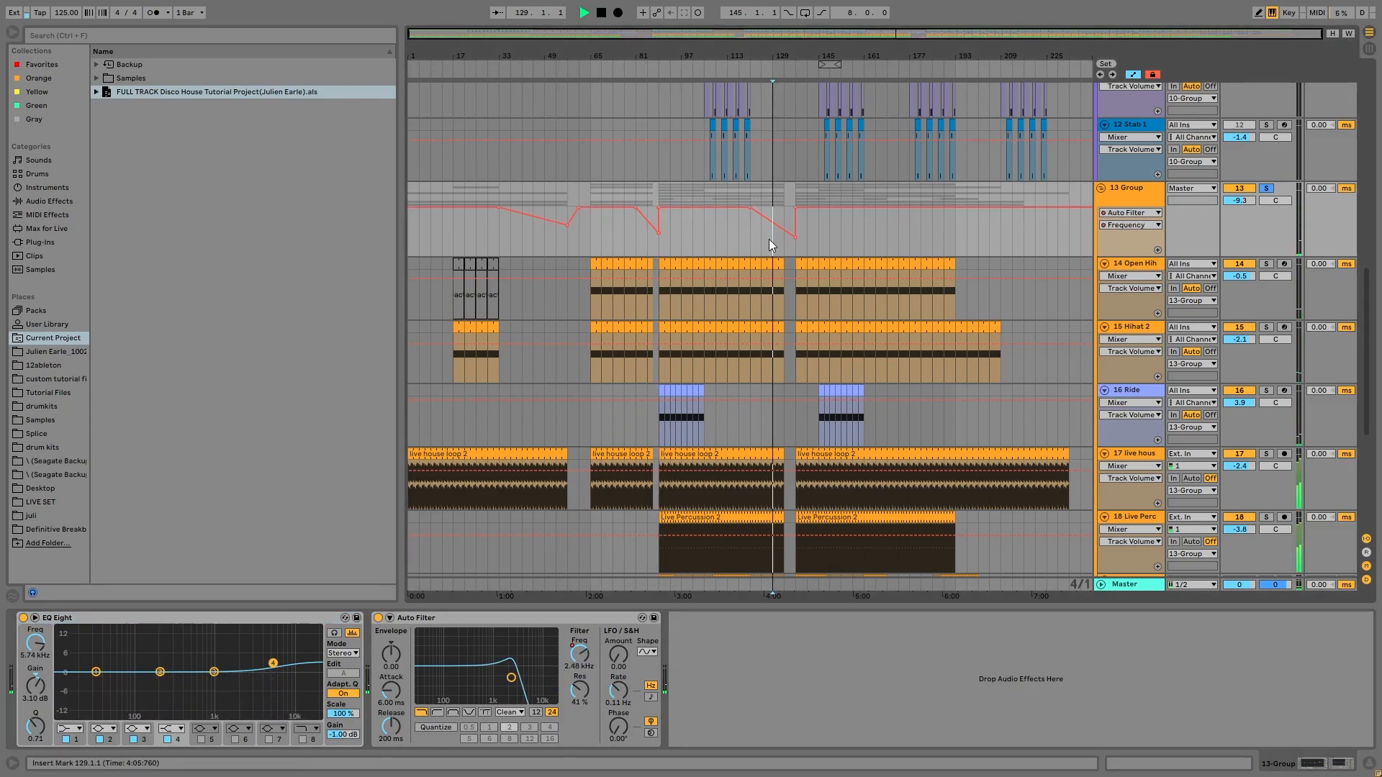
{"action": "key", "text": "space"}
{"action": "left_click", "coordinate": [1267, 189]}
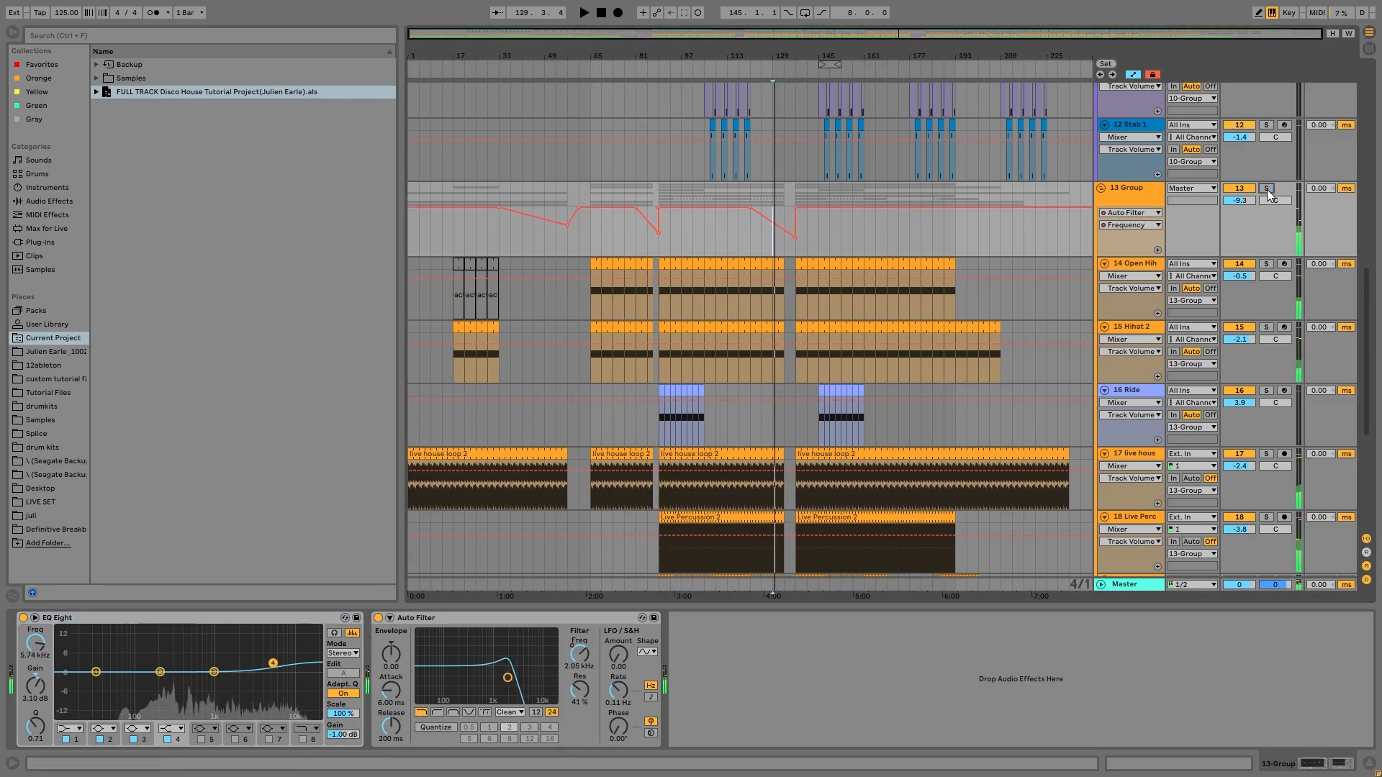
Step: Collapse 13 Group and unfold the effects tracks 22 Fx 3, 23 Fx 2, 24 Fx 3 and 25 Buildup 2
{"action": "left_click", "coordinate": [1101, 188]}
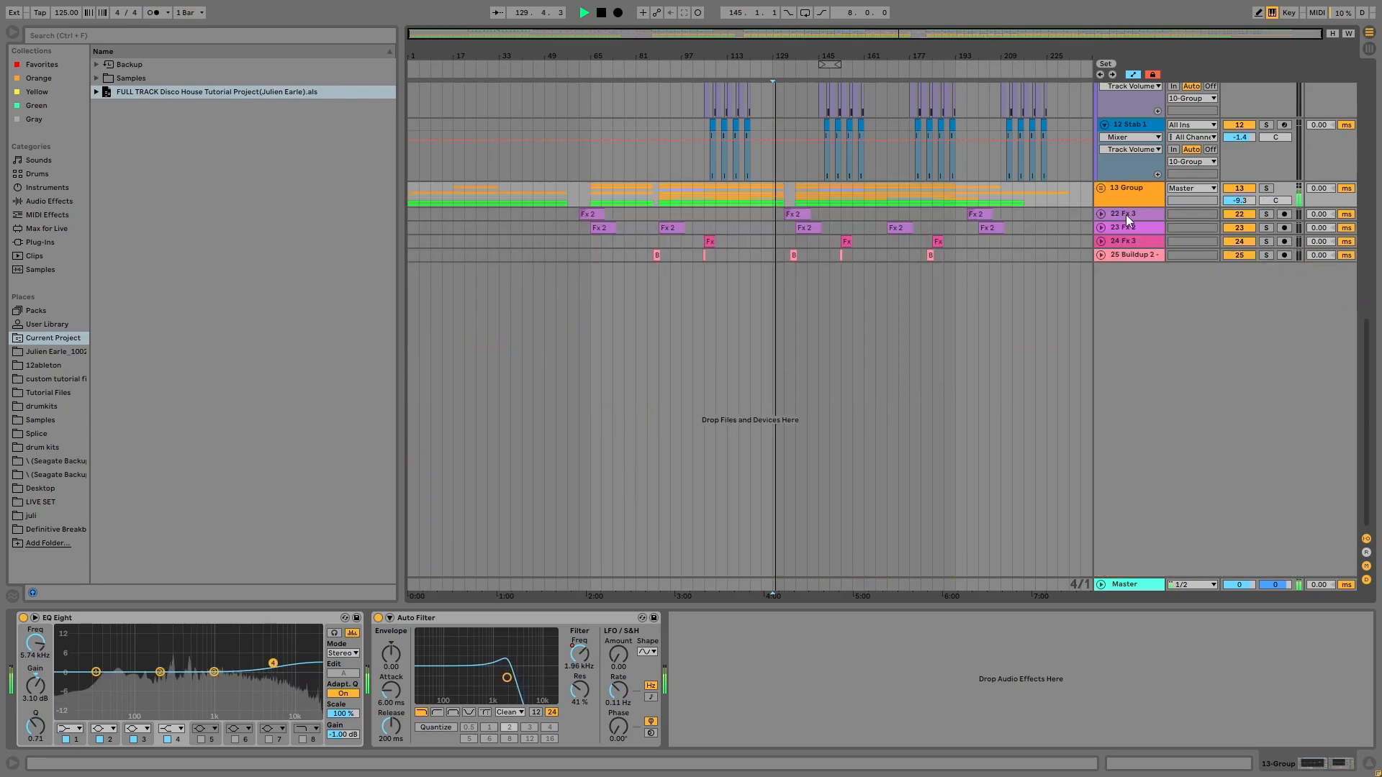
{"action": "left_click", "coordinate": [1131, 214]}
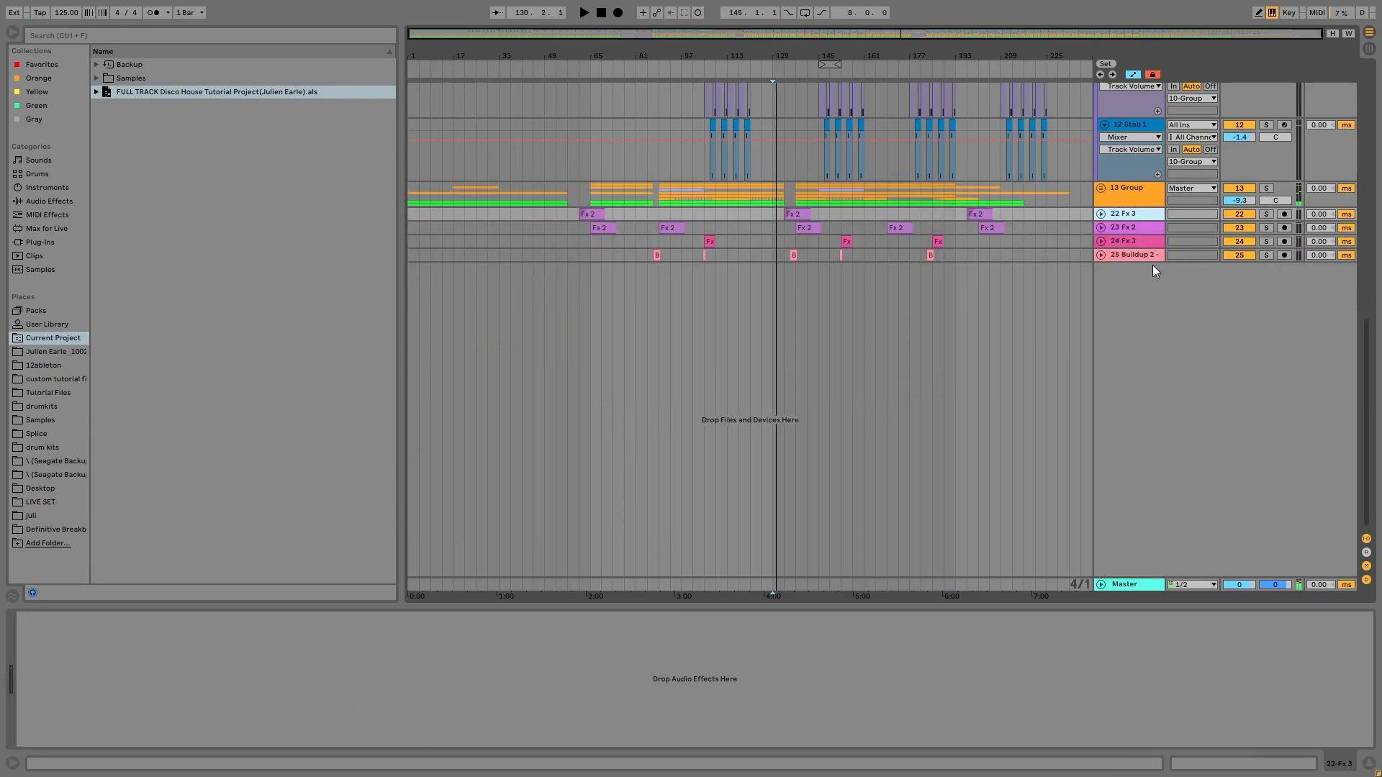
{"action": "key", "text": "Right"}
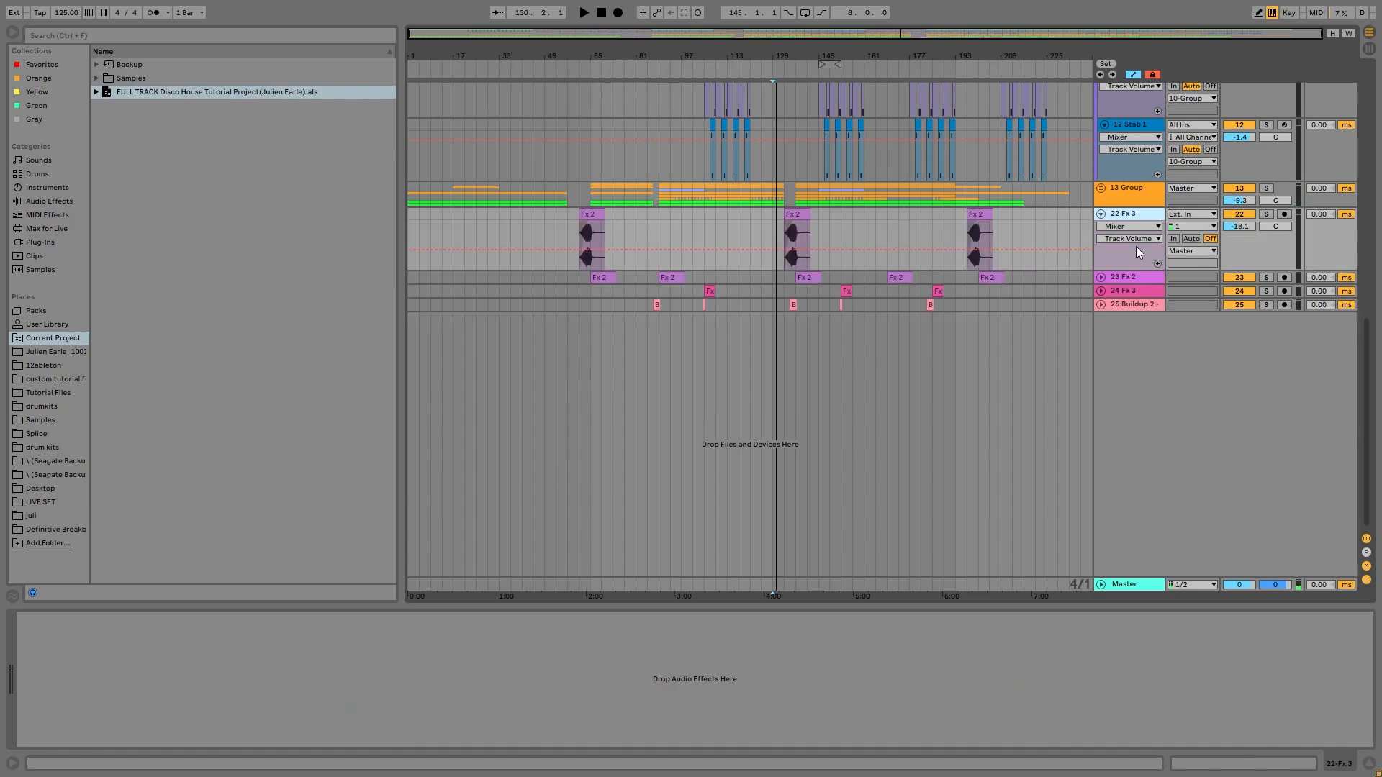
{"action": "key", "text": "Down"}
{"action": "key", "text": "Right"}
{"action": "key", "text": "Down"}
{"action": "key", "text": "Right"}
{"action": "key", "text": "Down"}
{"action": "key", "text": "Right"}
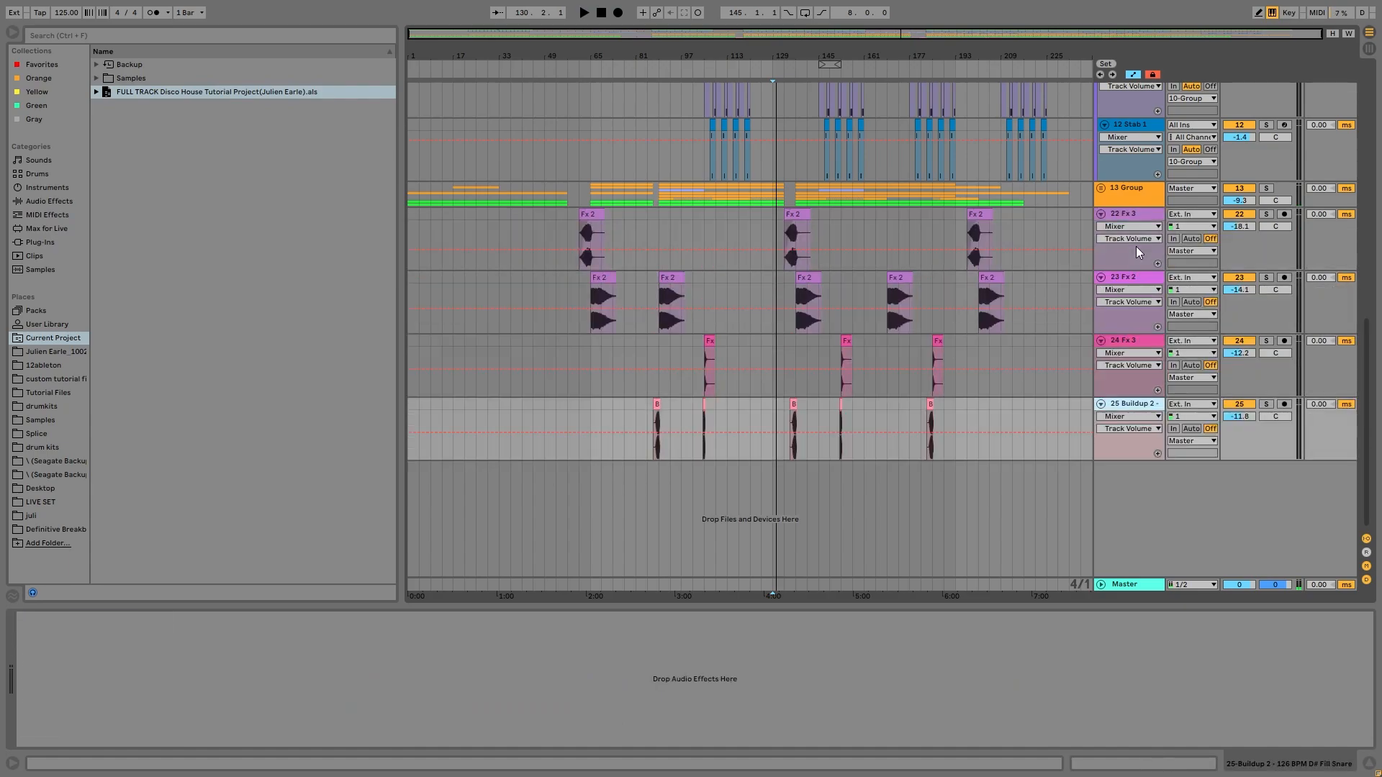
Step: Examine the effects clips, selecting the first one on 22 Fx 3 and the first one on 24 Fx 3
{"action": "left_click", "coordinate": [598, 223]}
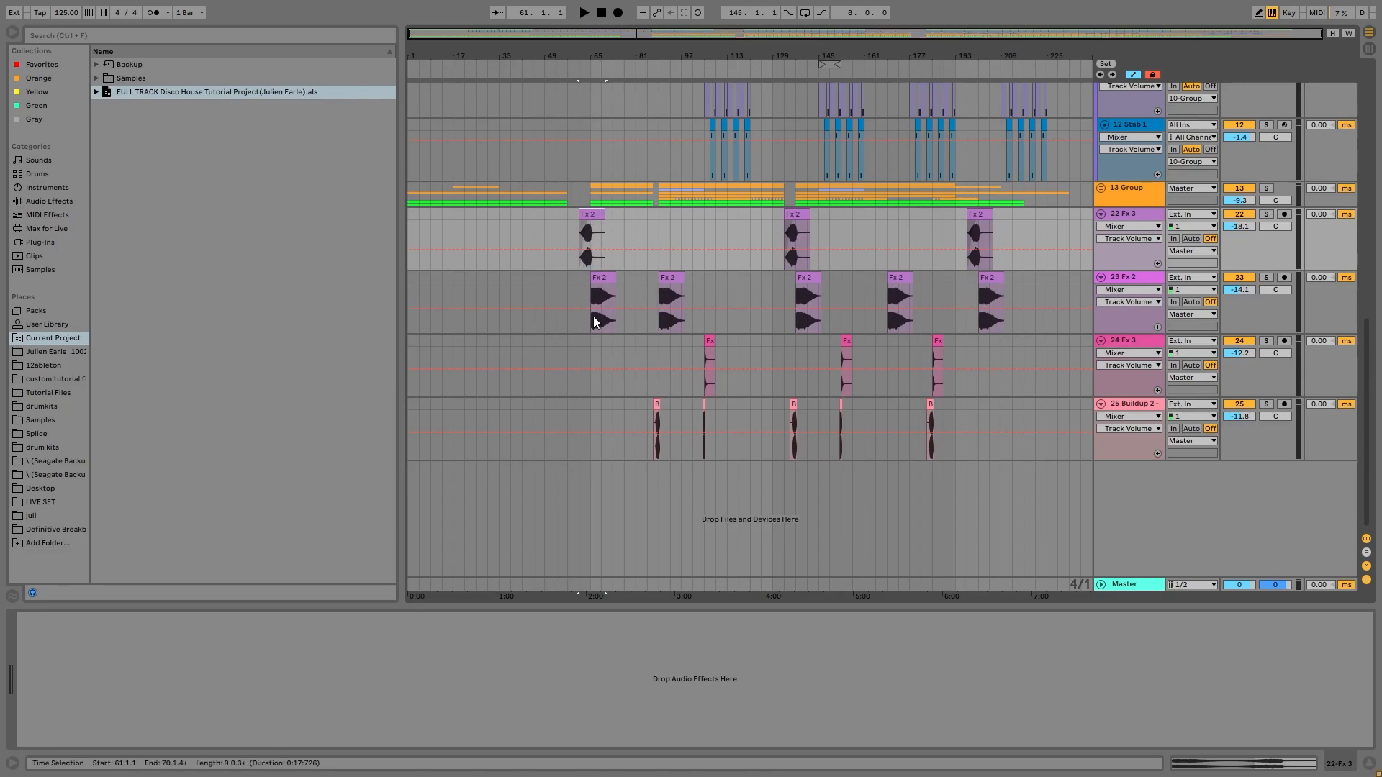
{"action": "left_click", "coordinate": [704, 363]}
{"action": "left_click_drag", "start_coordinate": [637, 57], "coordinate": [621, 179]}
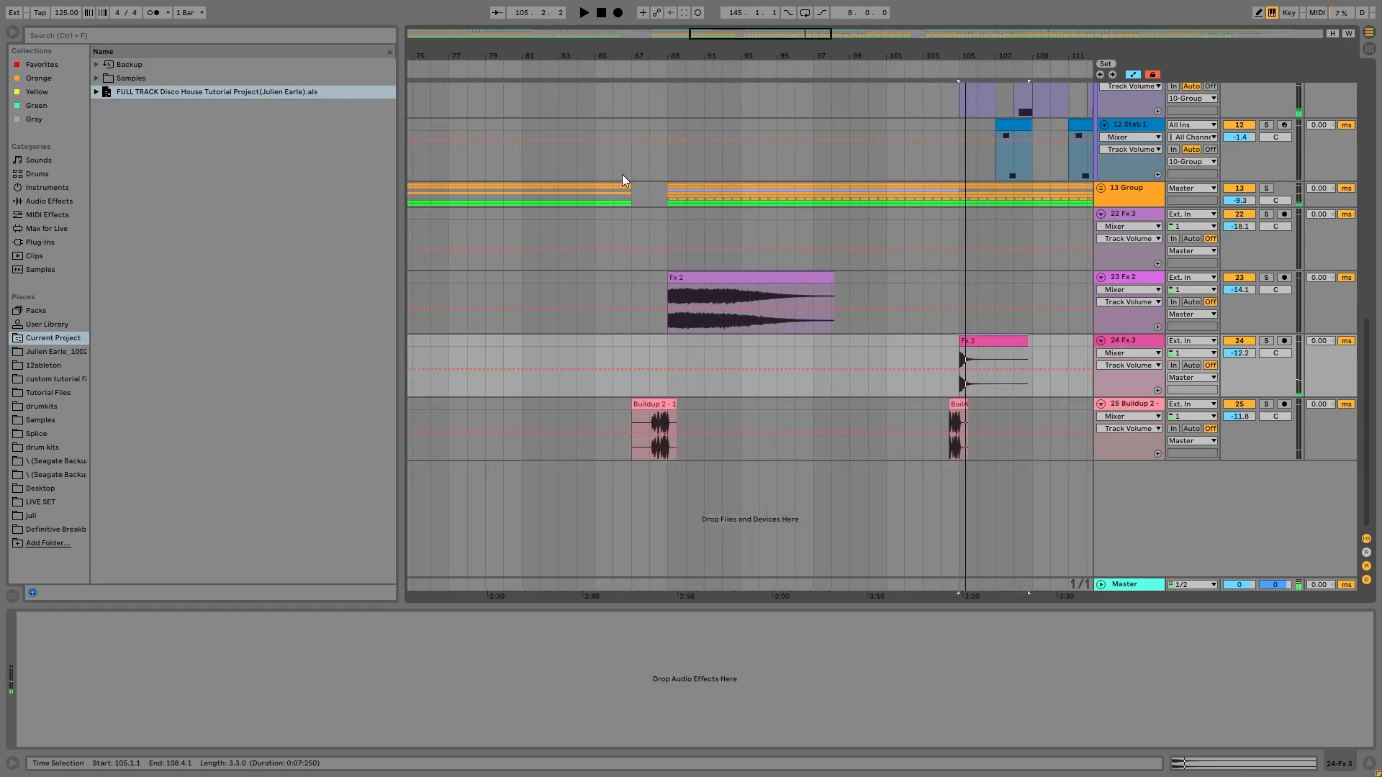
Step: Play the Buildup 2 clip from bar 87 twice, the second time into the Fx 2 clip at bar 89
{"action": "left_click", "coordinate": [630, 415]}
{"action": "key", "text": "space"}
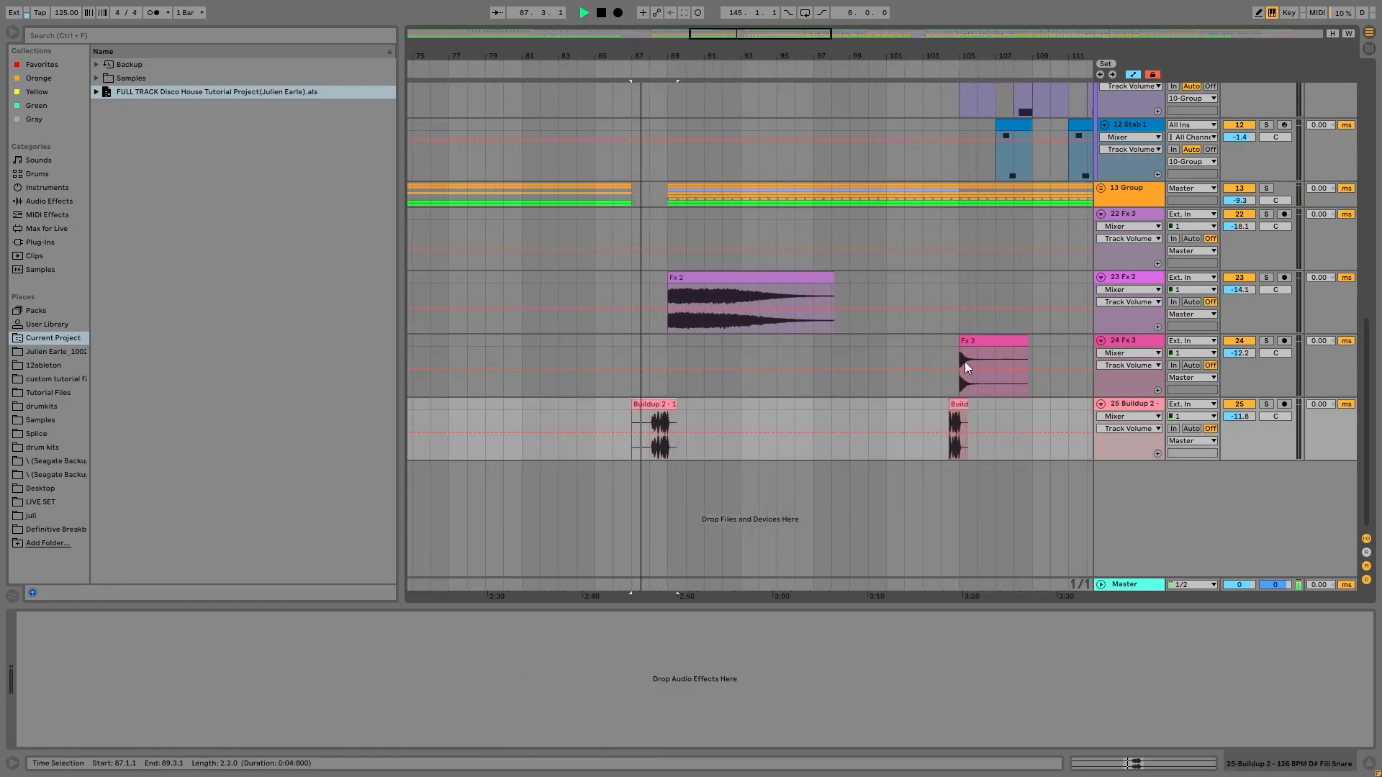
{"action": "key", "text": "space"}
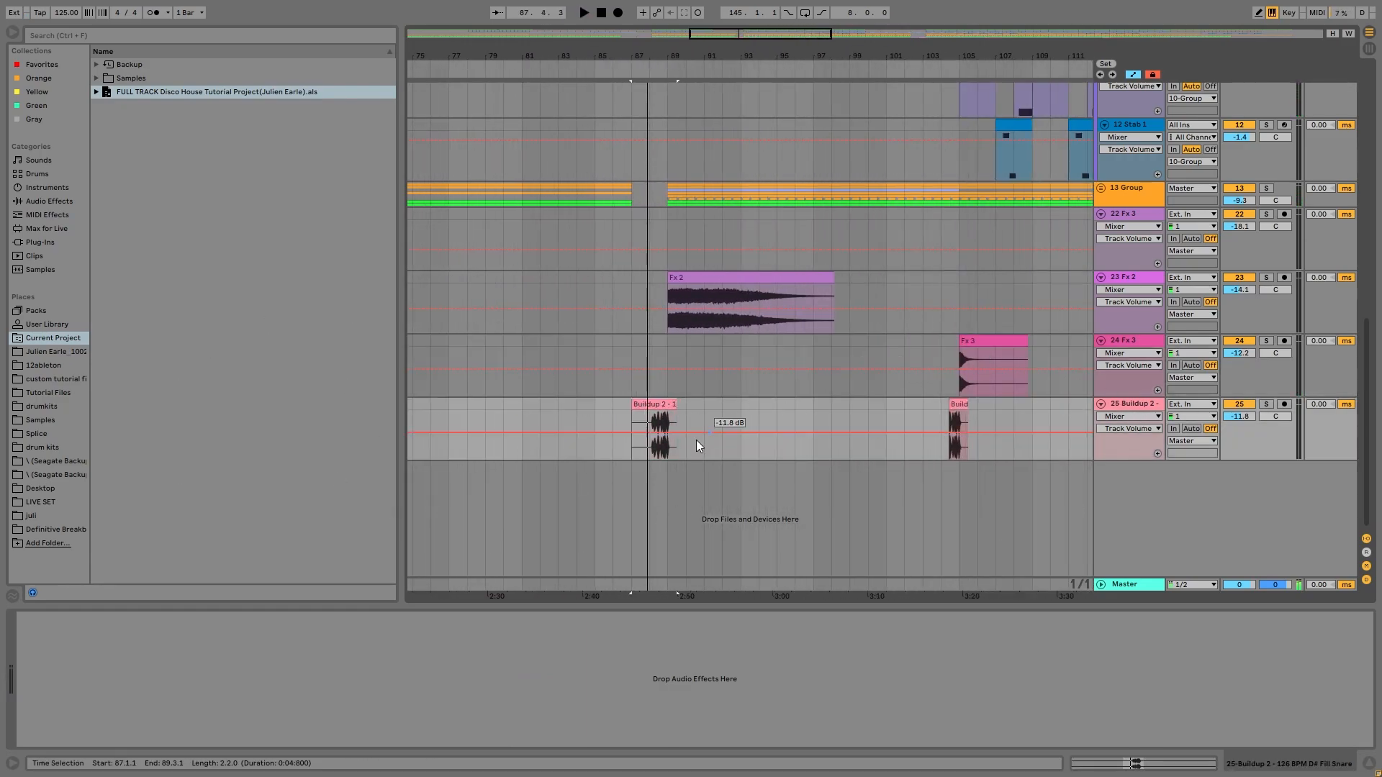
{"action": "left_click", "coordinate": [633, 416]}
{"action": "key", "text": "space"}
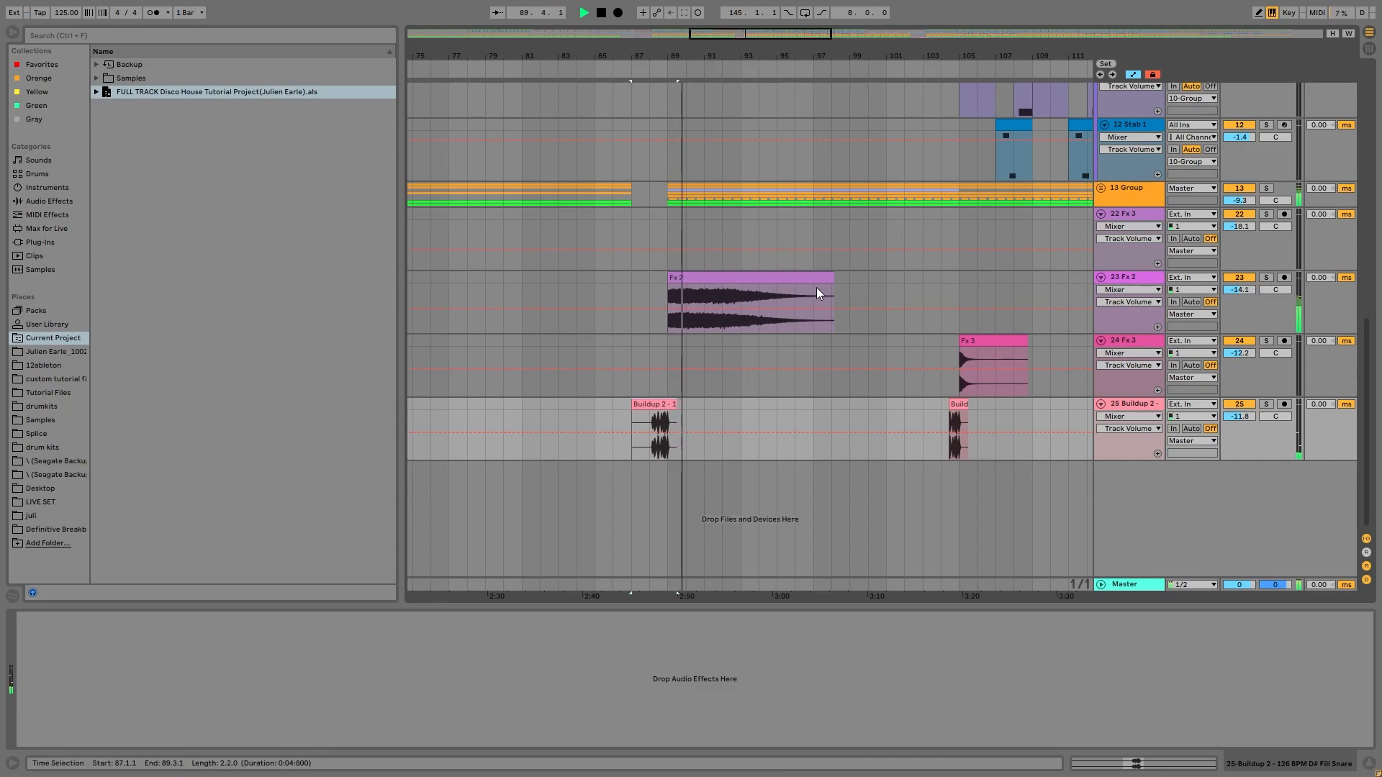
{"action": "key", "text": "space"}
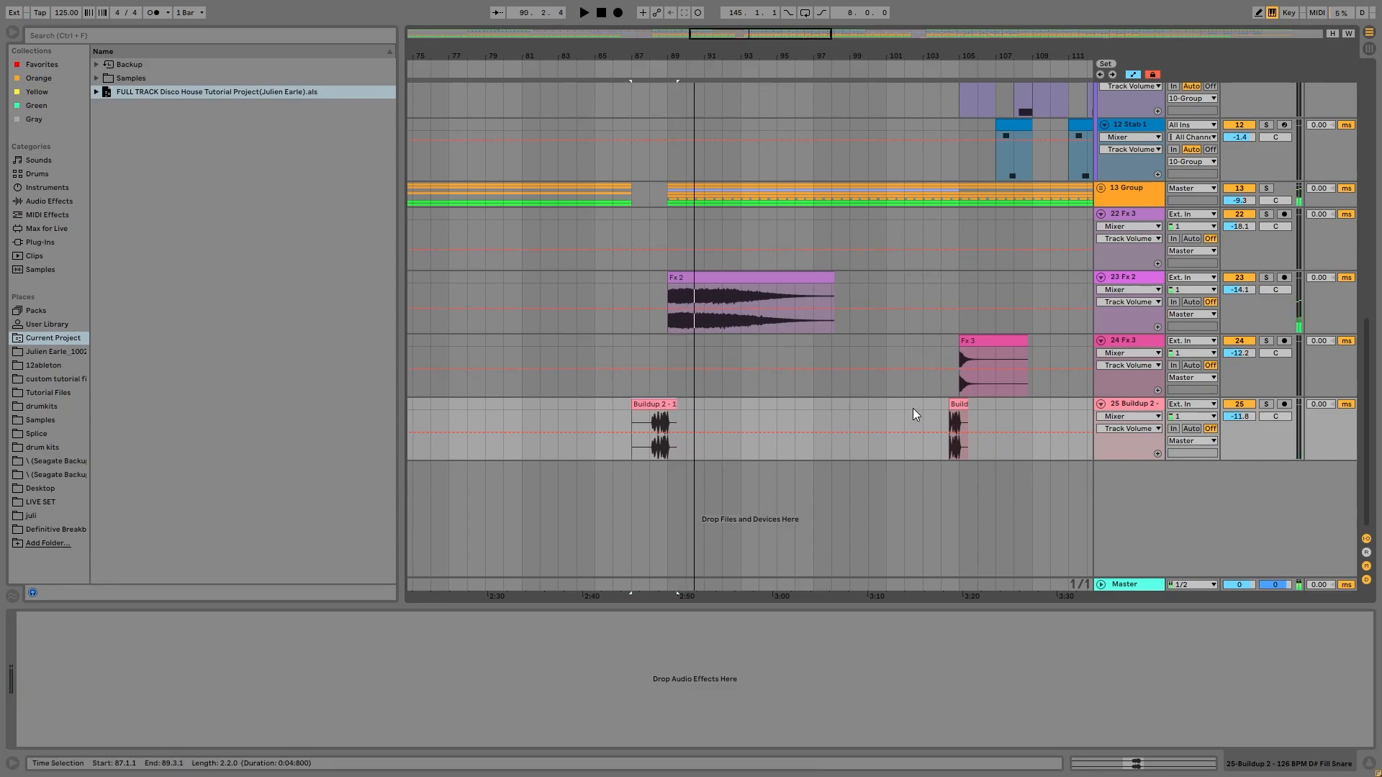
Step: Play from bar 104 to hear the short Buildup 2 clip lead into 24 Fx 3, and select 24 Fx 3
{"action": "left_click", "coordinate": [942, 406]}
{"action": "key", "text": "space"}
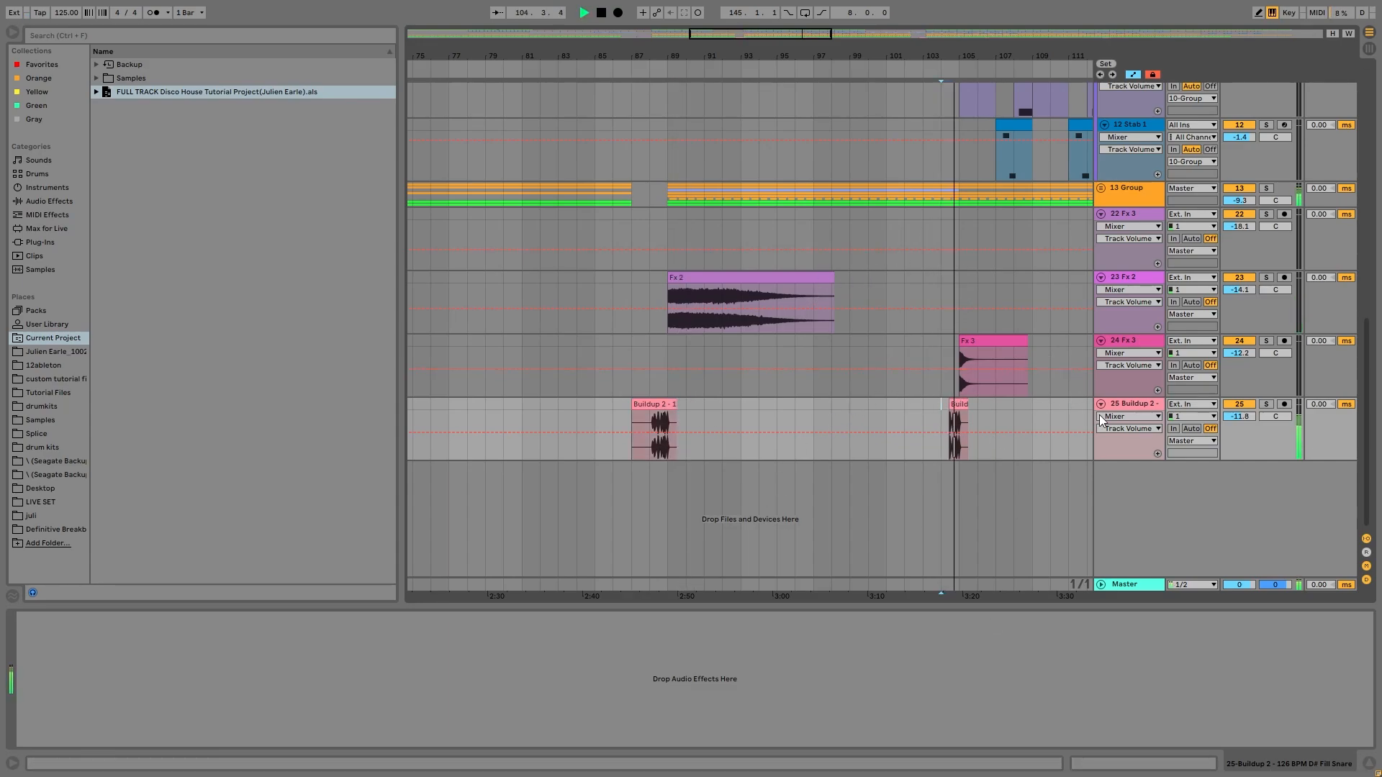
{"action": "left_click", "coordinate": [1127, 342]}
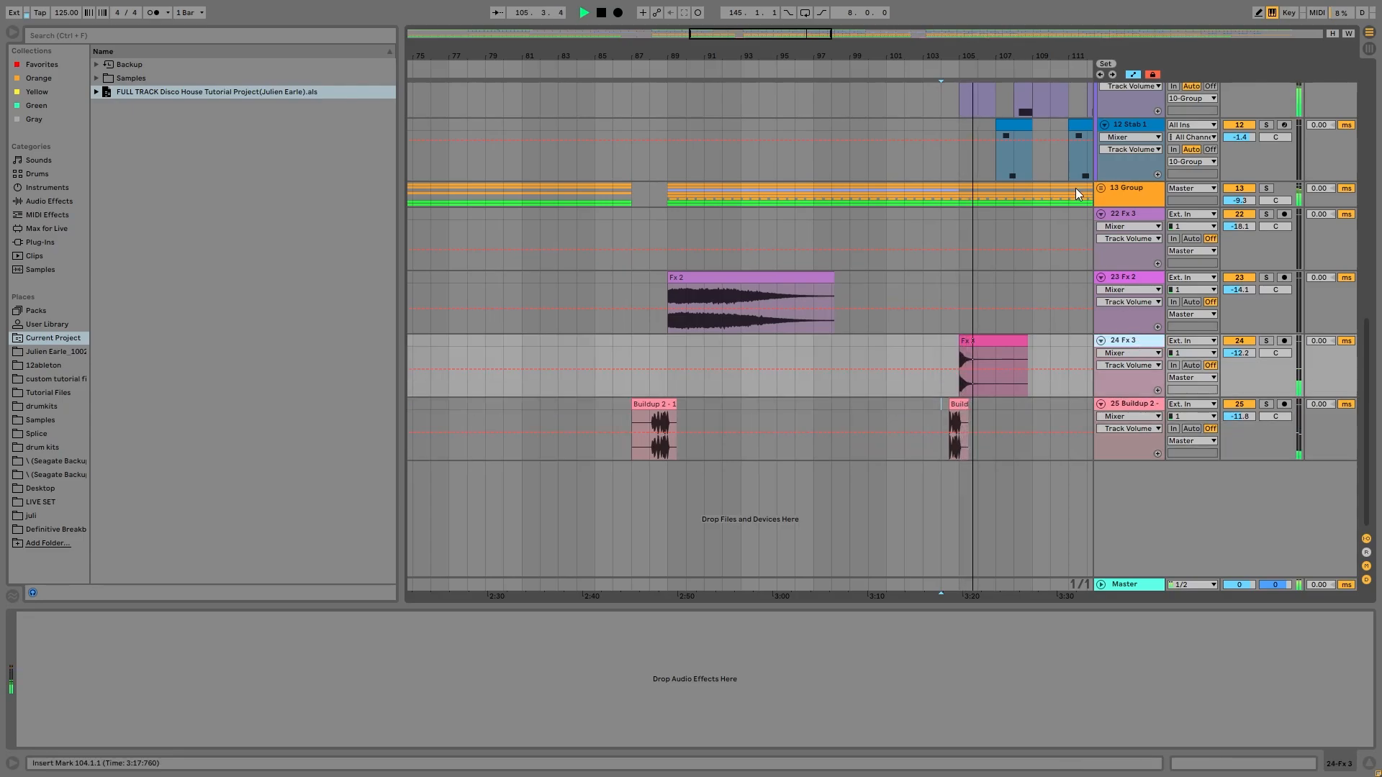
Step: Fold all tracks to show the whole arrangement, then place the insert marker at bar 101 on 13 Group
{"action": "left_click_drag", "start_coordinate": [974, 42], "coordinate": [981, 191]}
{"action": "scroll", "coordinate": [983, 198], "scroll_direction": "up", "scroll_amount": 5}
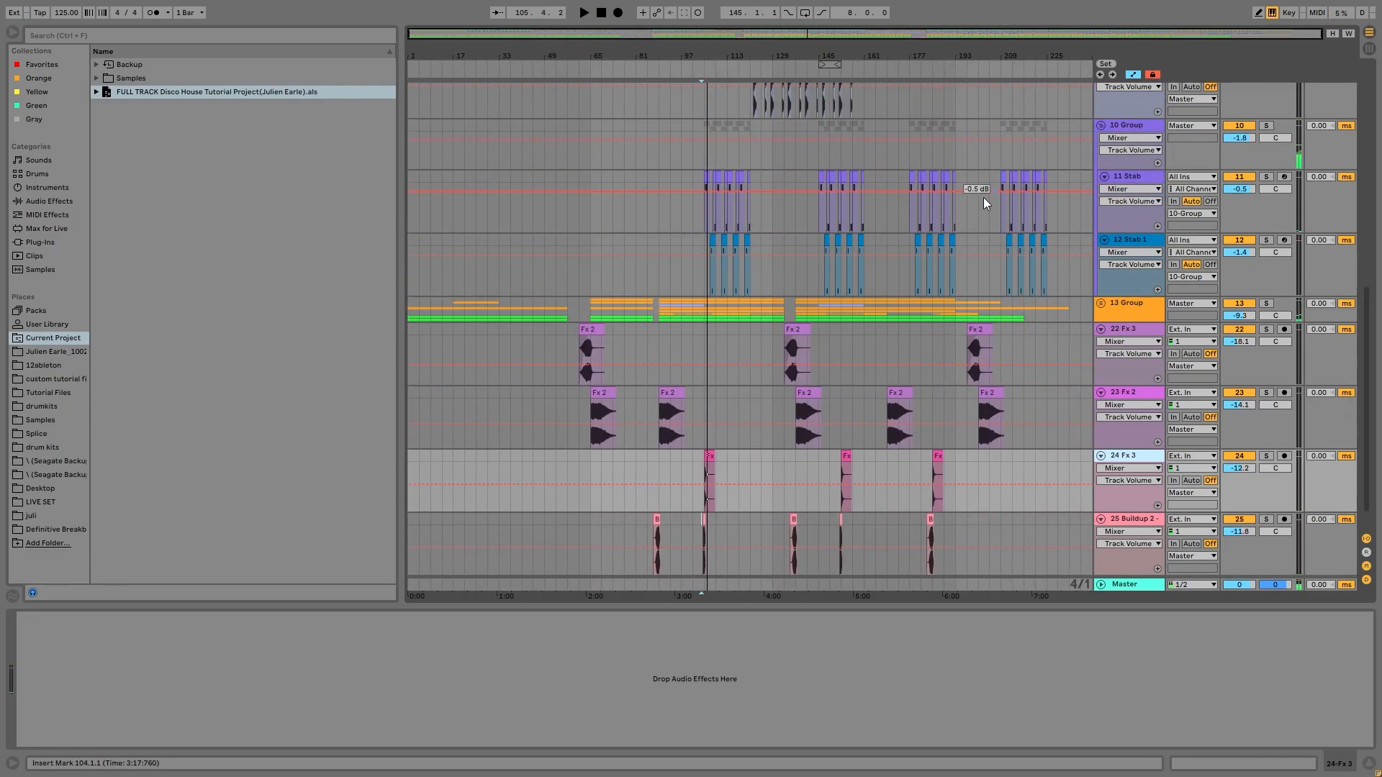
{"action": "scroll", "coordinate": [961, 269], "scroll_direction": "up", "scroll_amount": 8}
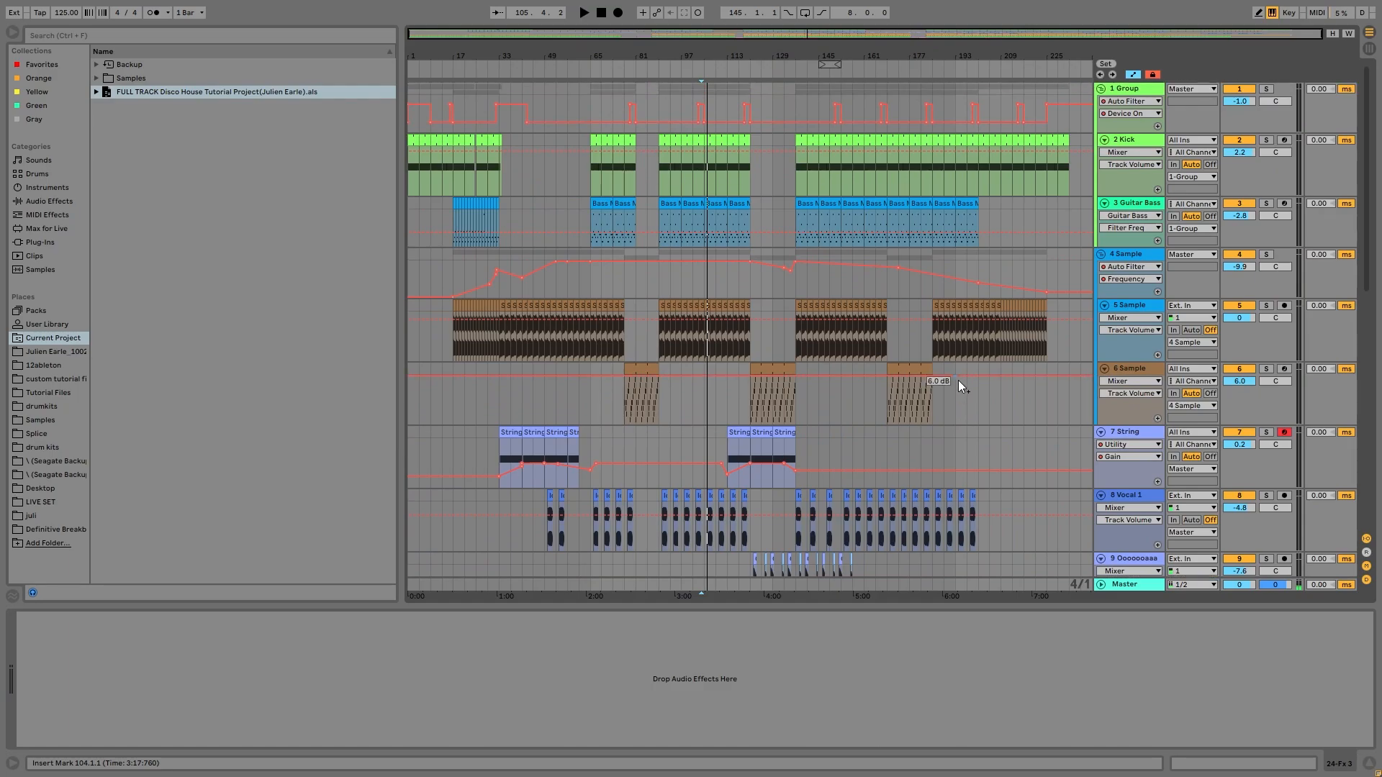
{"action": "left_click", "coordinate": [1124, 88]}
{"action": "key", "text": "ctrl+a"}
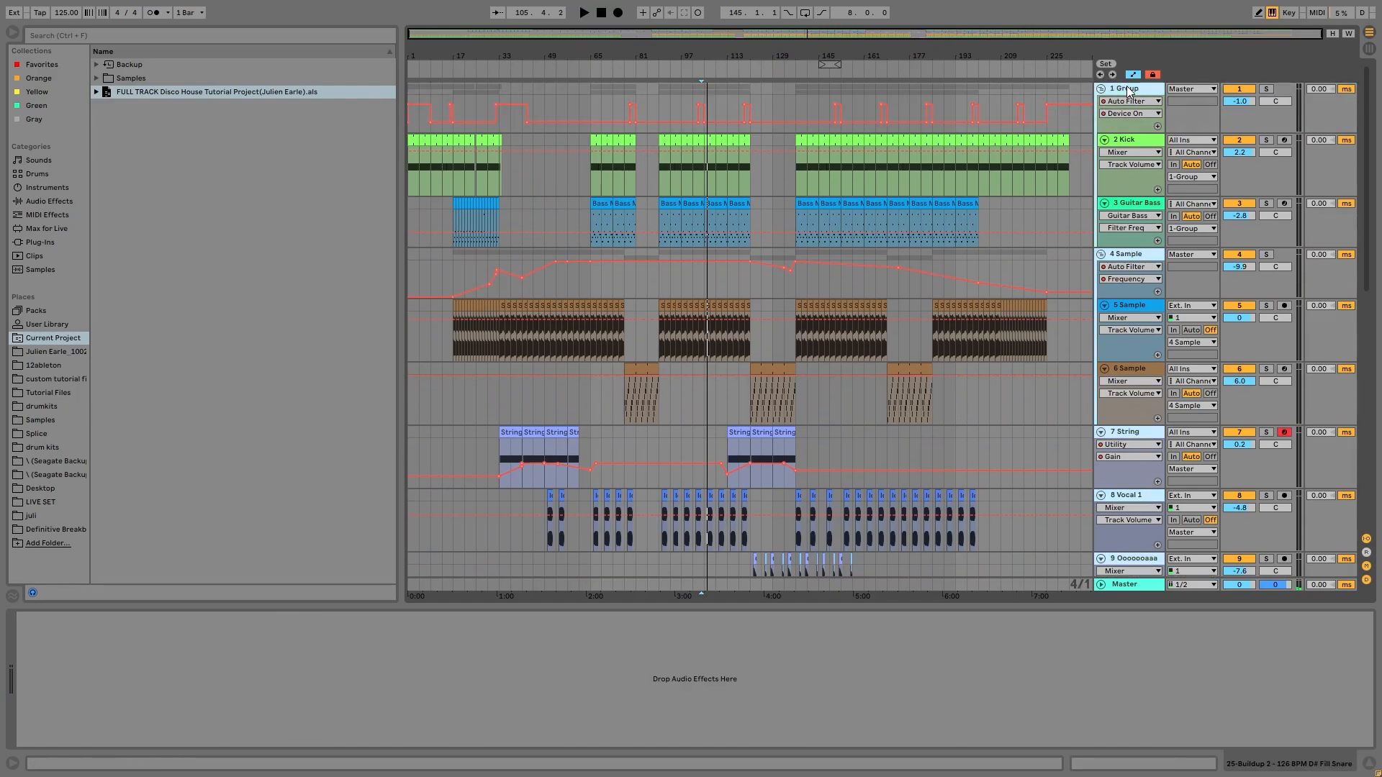
{"action": "key", "text": "u"}
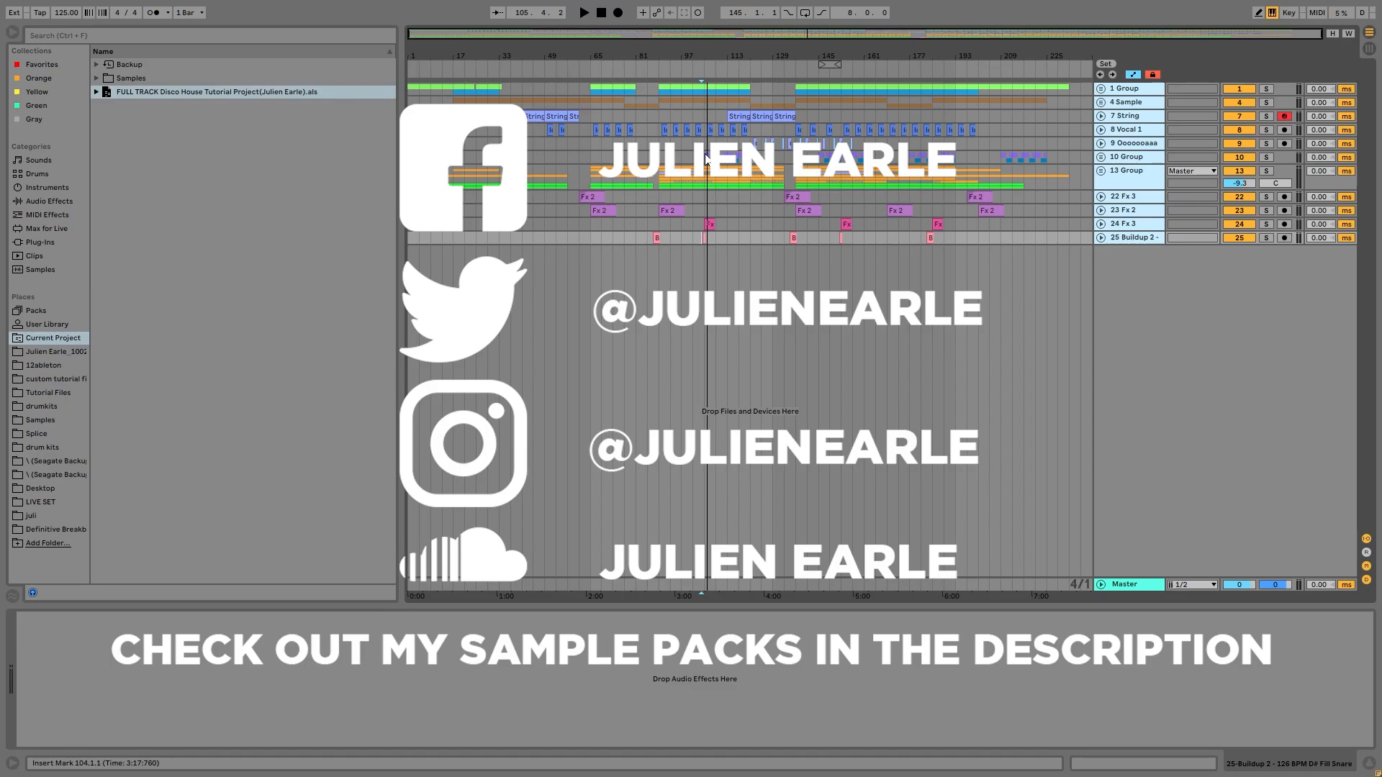
{"action": "left_click", "coordinate": [698, 183]}
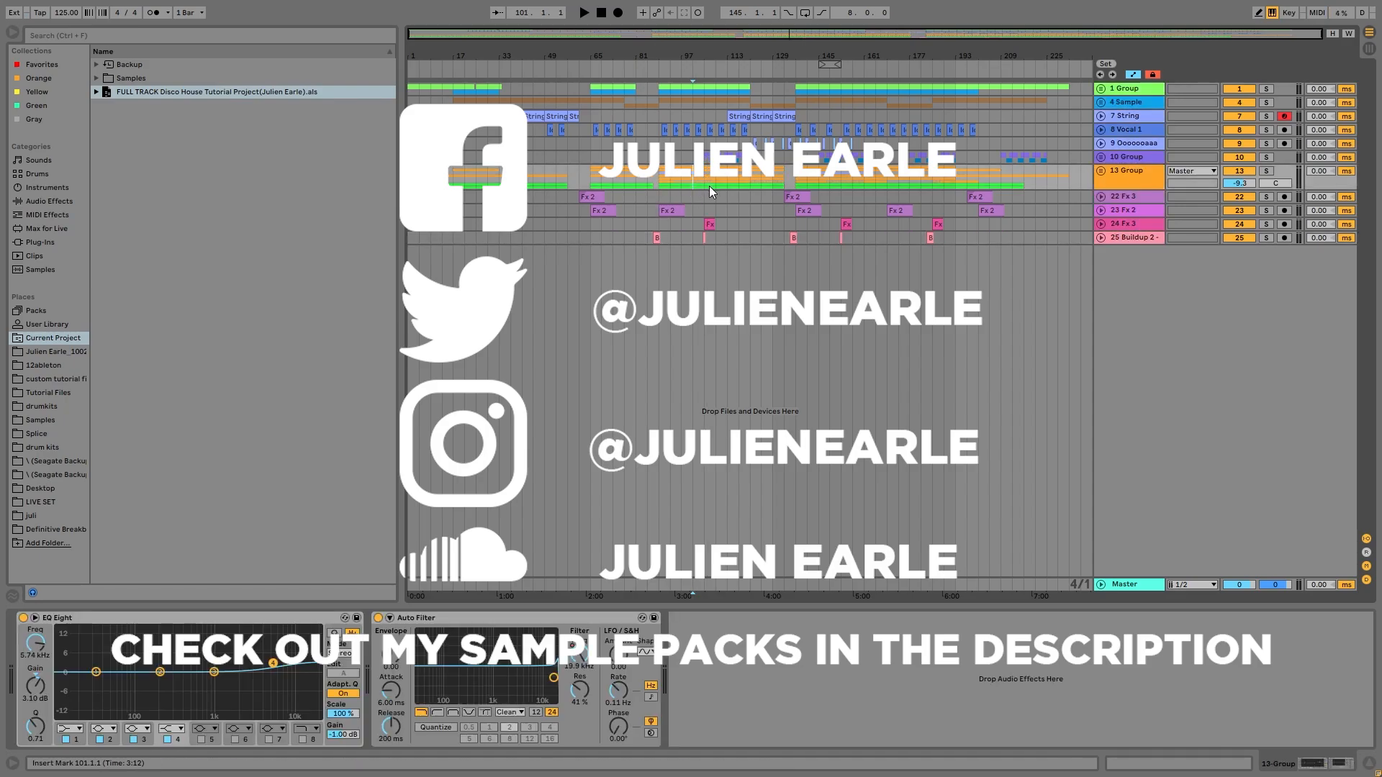